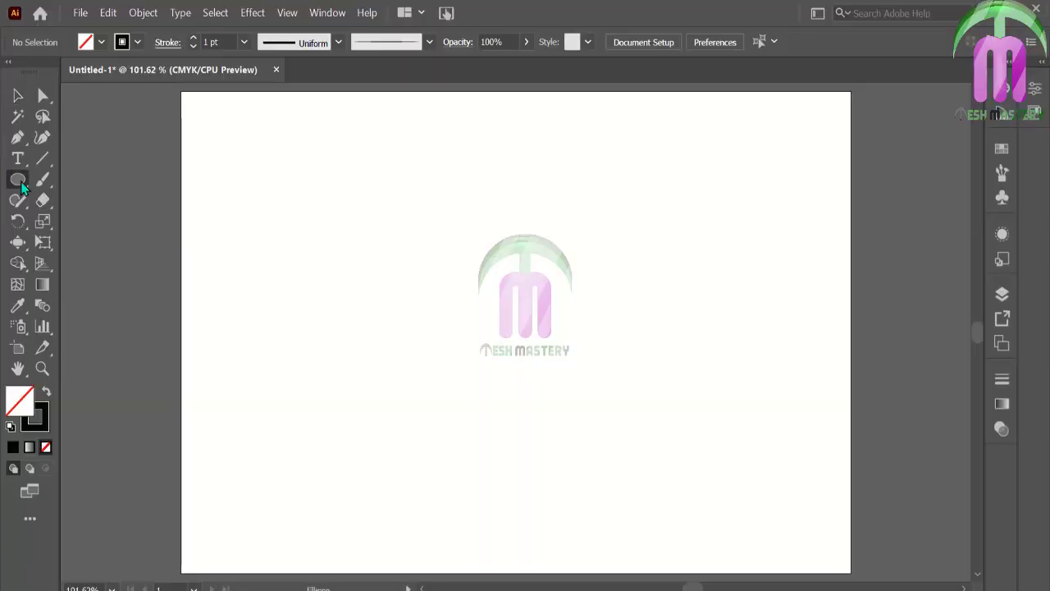
- Draw a large head ellipse, then make it slightly narrower and shorter
{"action": "left_click_drag", "start_coordinate": [397, 195], "coordinate": [591, 369]}
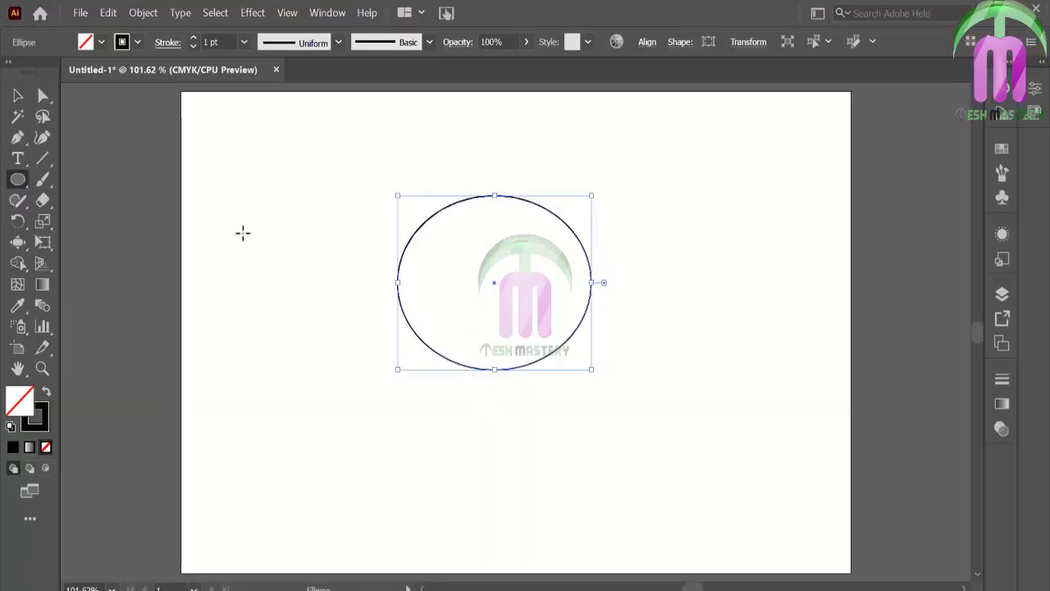
{"action": "left_click", "coordinate": [21, 97]}
{"action": "left_click_drag", "start_coordinate": [591, 283], "coordinate": [571, 283]}
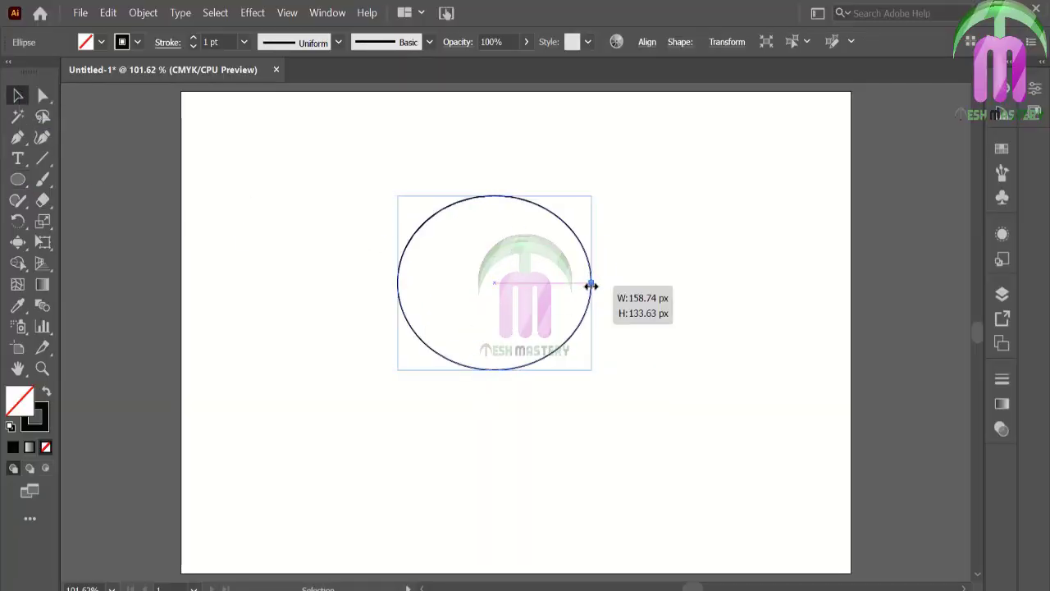
{"action": "left_click_drag", "start_coordinate": [484, 369], "coordinate": [484, 345]}
{"action": "left_click", "coordinate": [630, 288]}
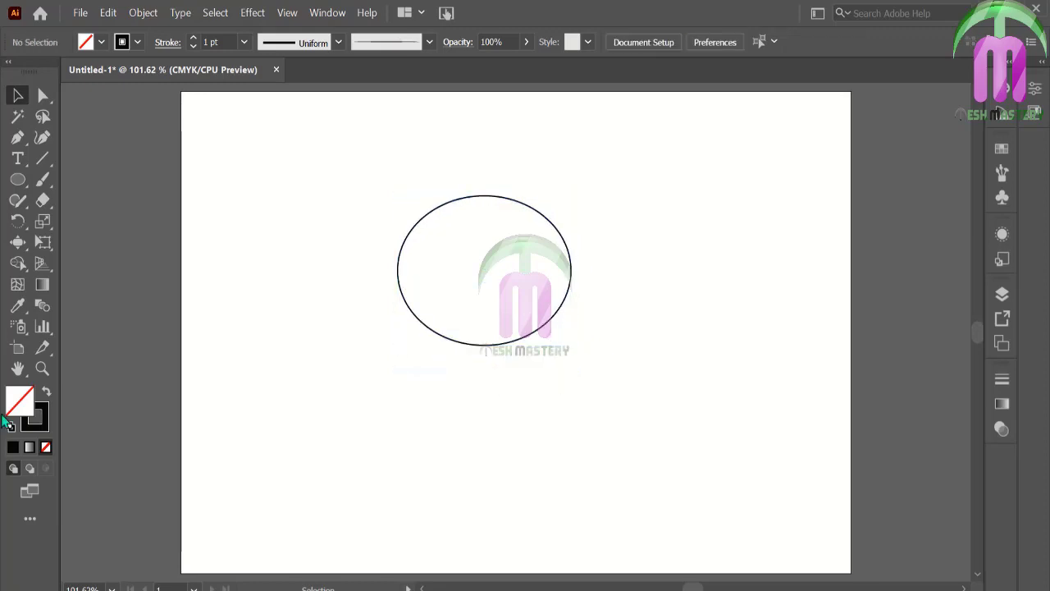
- Zoom in on the head and draw a small ear ellipse to its right
{"action": "key", "text": "z"}
{"action": "left_click", "coordinate": [516, 286]}
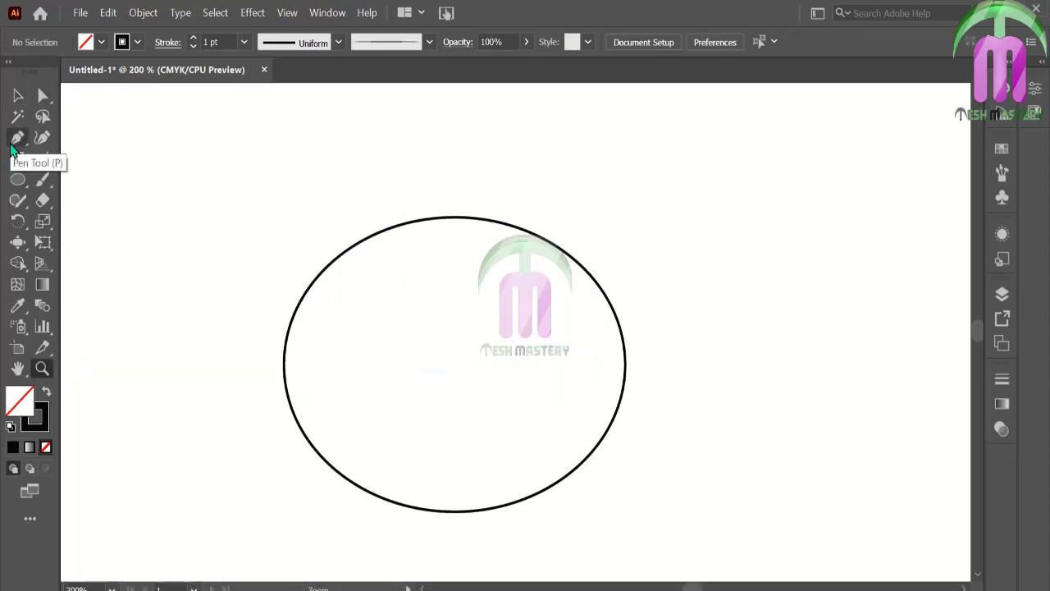
{"action": "left_click", "coordinate": [17, 179]}
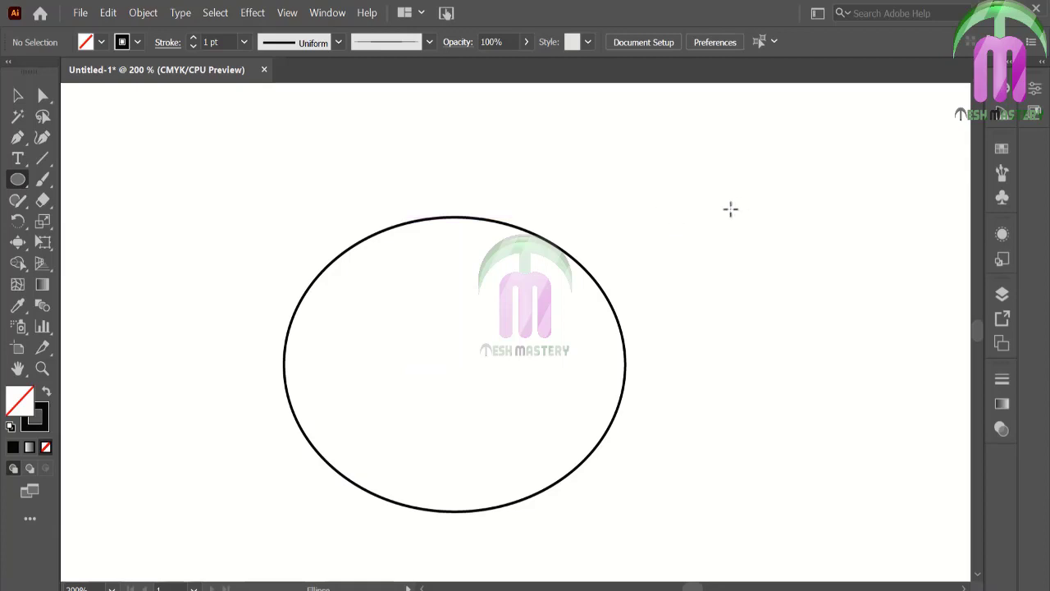
{"action": "left_click_drag", "start_coordinate": [693, 217], "coordinate": [789, 326]}
{"action": "key", "text": "v"}
{"action": "left_click", "coordinate": [140, 160]}
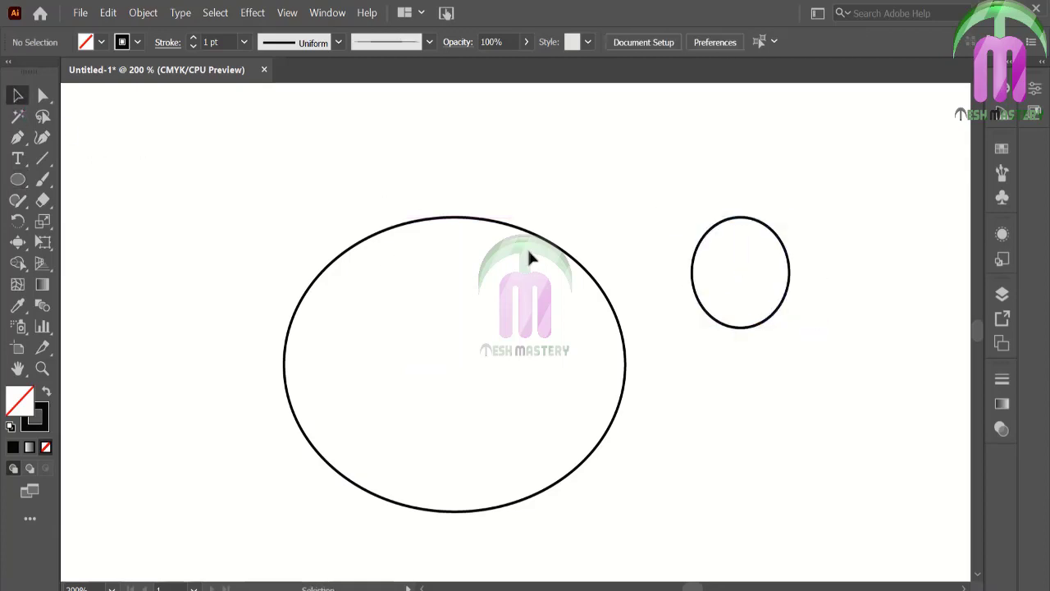
{"action": "left_click", "coordinate": [551, 249]}
- Arrange the Layers panel, nudge the ear ellipse up-left, and add Layer 2 above Layer 1
{"action": "left_click", "coordinate": [1002, 293]}
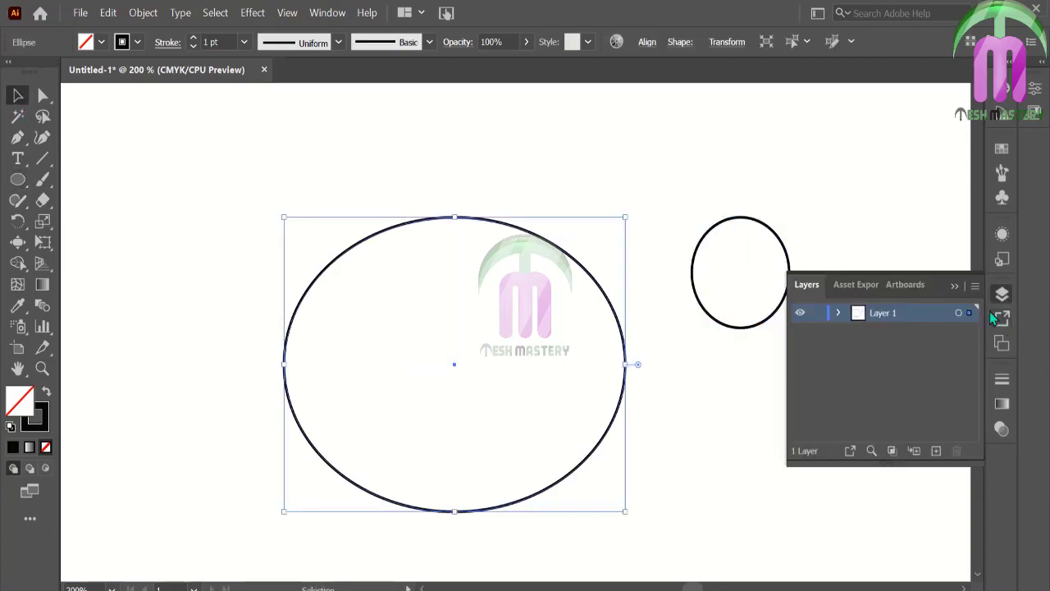
{"action": "left_click_drag", "start_coordinate": [948, 292], "coordinate": [932, 118]}
{"action": "left_click_drag", "start_coordinate": [860, 296], "coordinate": [861, 252]}
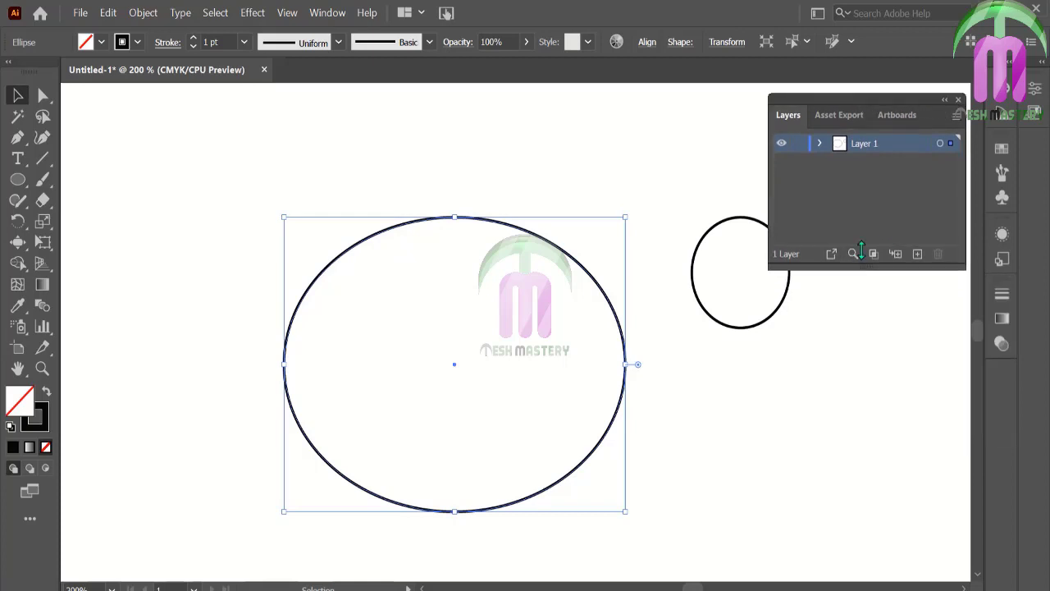
{"action": "left_click_drag", "start_coordinate": [731, 228], "coordinate": [697, 216]}
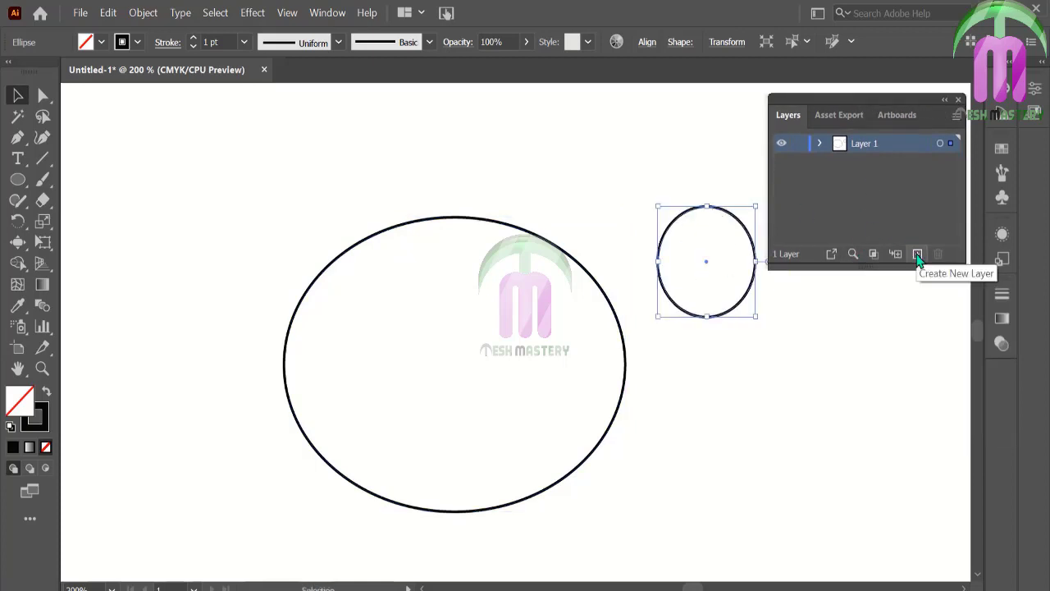
{"action": "left_click", "coordinate": [917, 253]}
{"action": "left_click", "coordinate": [597, 283]}
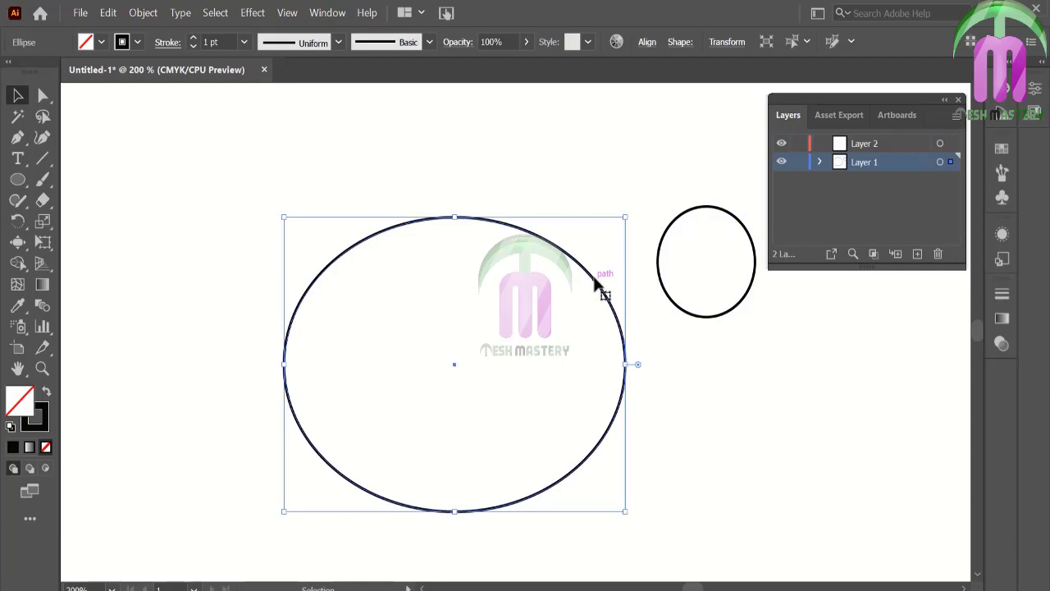
- Try peach and orange fills on the head from the Kids Stuff swatch library
{"action": "left_click", "coordinate": [327, 13]}
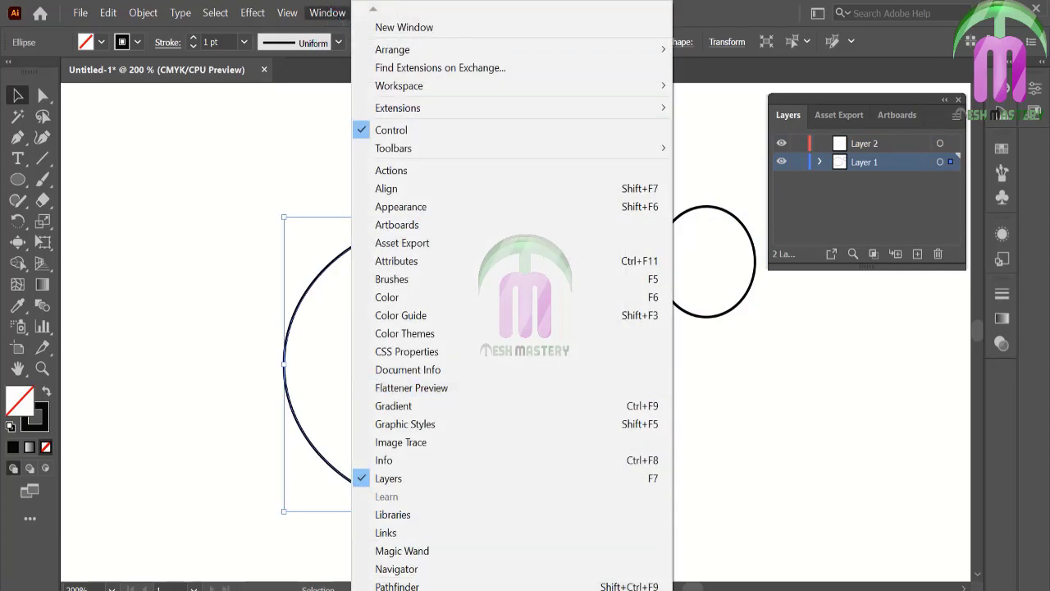
{"action": "scroll", "coordinate": [509, 295], "scroll_direction": "down", "scroll_amount": 1}
{"action": "scroll", "coordinate": [509, 492], "scroll_direction": "down", "scroll_amount": 7}
{"action": "scroll", "coordinate": [509, 492], "scroll_direction": "down", "scroll_amount": 6}
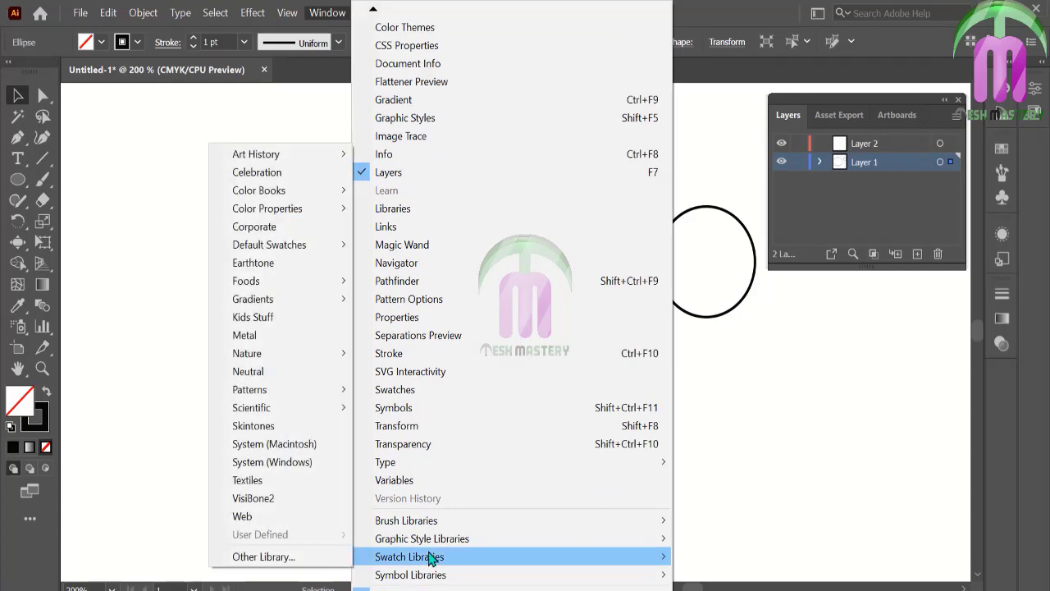
{"action": "mouse_move", "coordinate": [251, 408]}
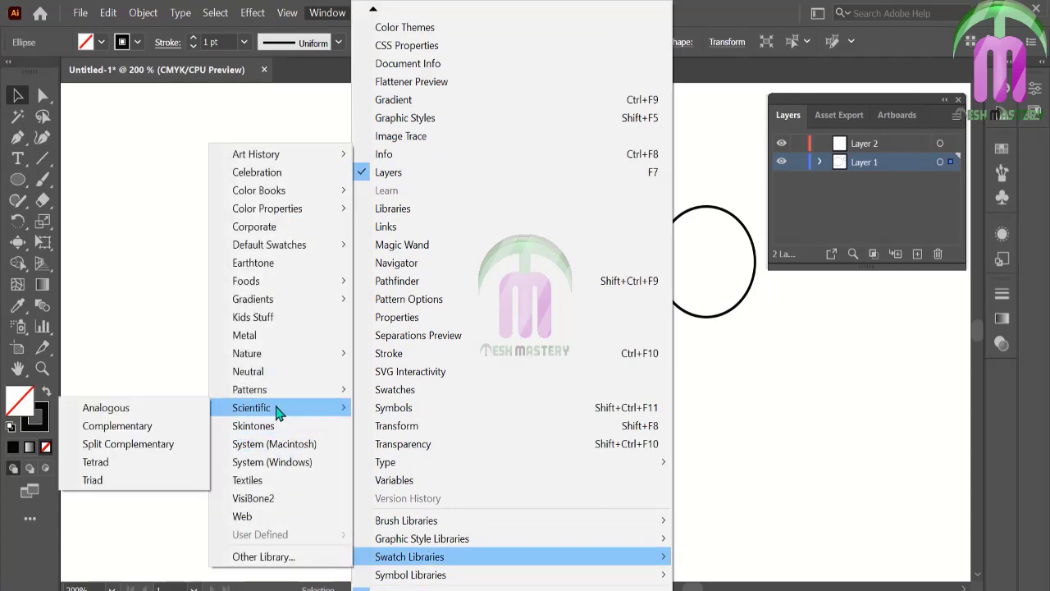
{"action": "left_click", "coordinate": [263, 317]}
{"action": "left_click", "coordinate": [483, 369]}
{"action": "left_click_drag", "start_coordinate": [476, 275], "coordinate": [784, 279]}
{"action": "left_click_drag", "start_coordinate": [894, 394], "coordinate": [857, 519]}
{"action": "left_click", "coordinate": [848, 422]}
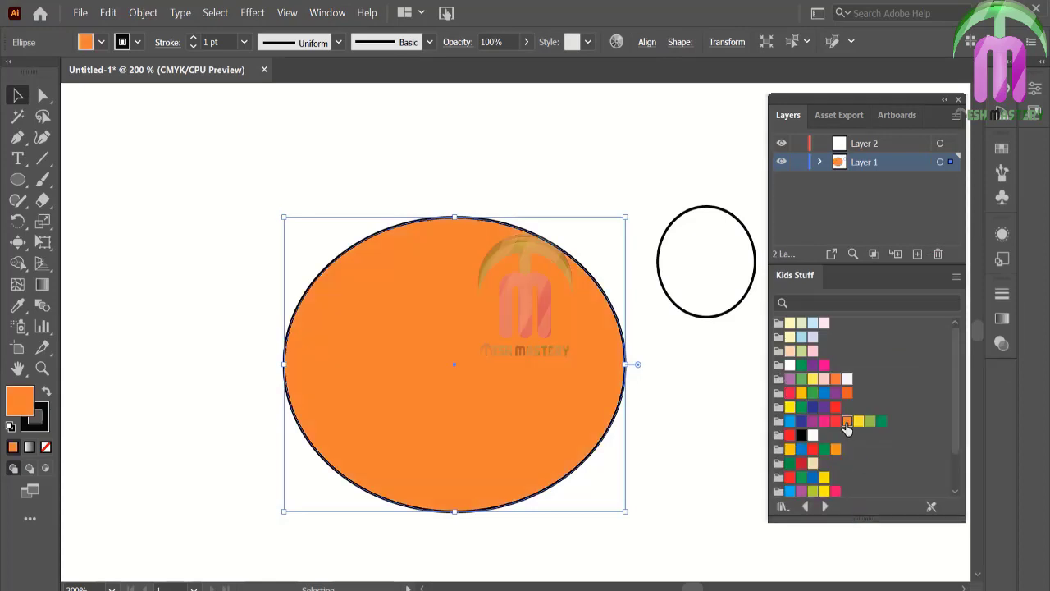
{"action": "left_click", "coordinate": [836, 379]}
- Lighten the head fill to a pale peach in the Color Picker and close Kids Stuff swatches
{"action": "double_click", "coordinate": [22, 399]}
{"action": "mouse_move", "coordinate": [415, 200]}
{"action": "left_mouse_down"}
{"action": "mouse_move", "coordinate": [389, 215]}
{"action": "mouse_move", "coordinate": [384, 198]}
{"action": "left_mouse_up"}
{"action": "left_click", "coordinate": [698, 198]}
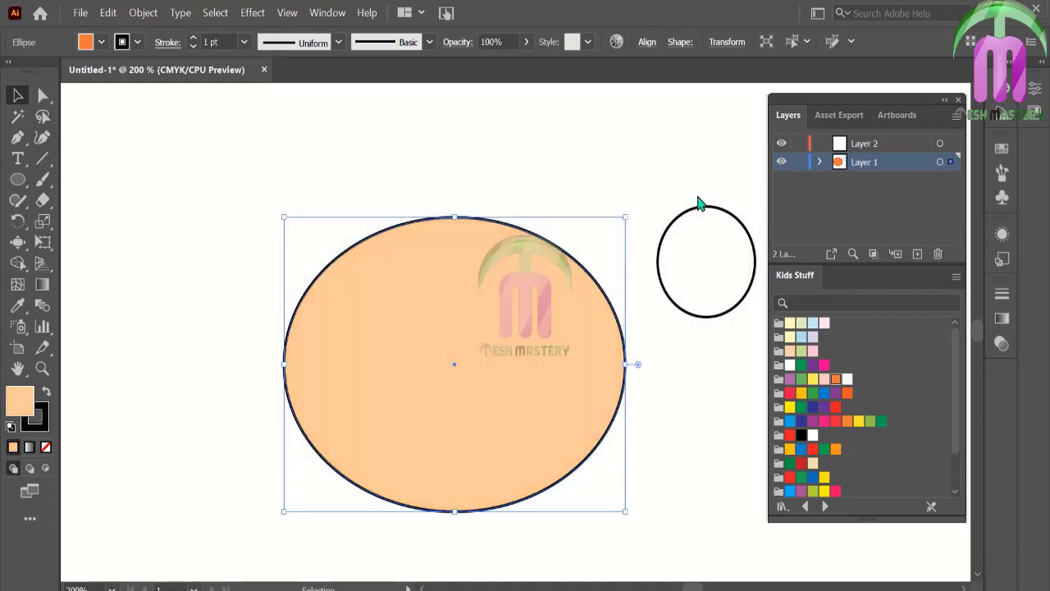
{"action": "left_click", "coordinate": [210, 320]}
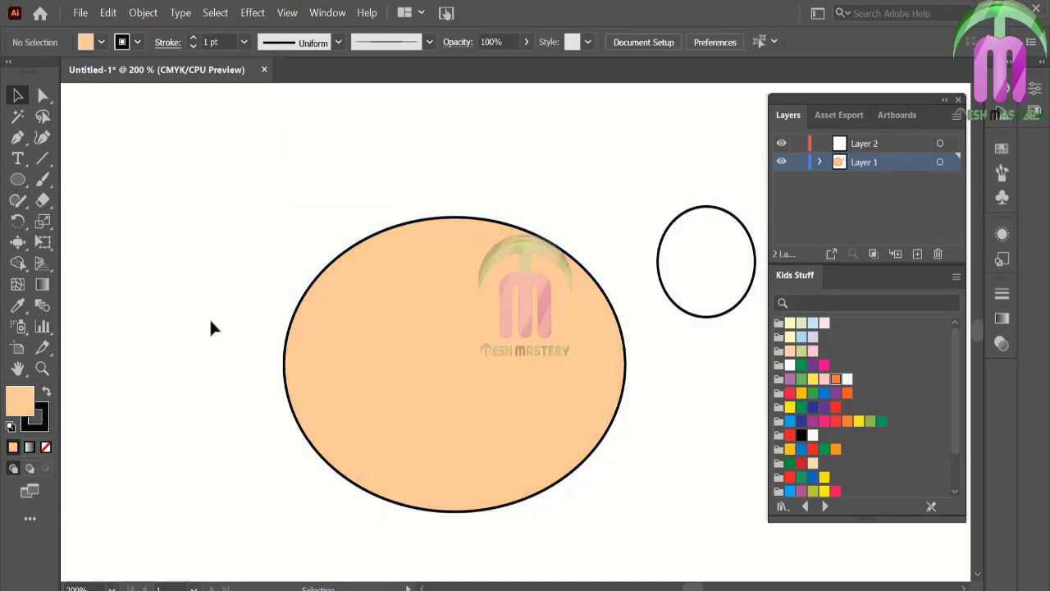
{"action": "left_click", "coordinate": [610, 315]}
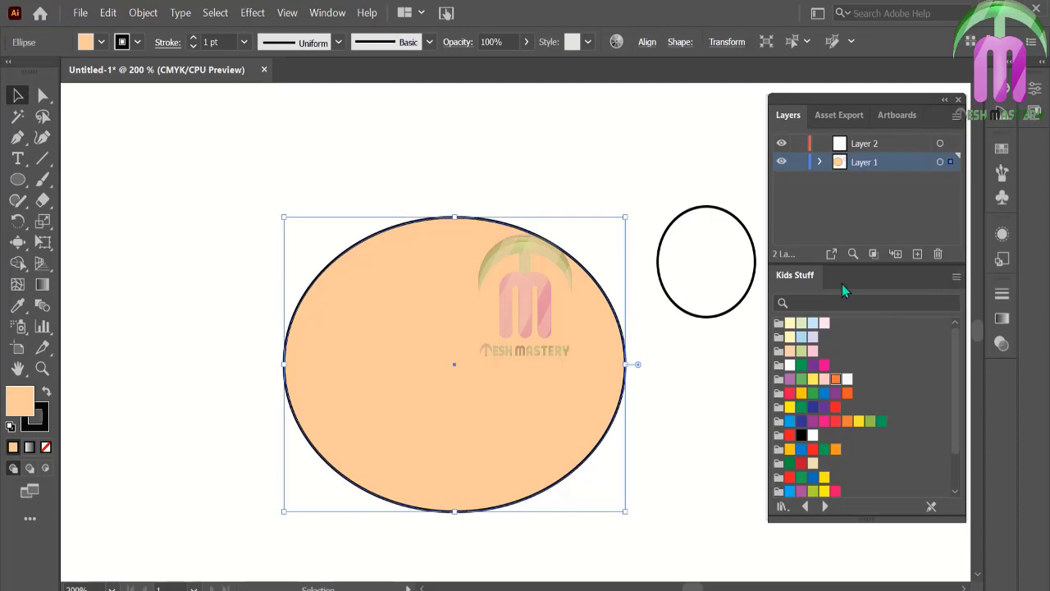
{"action": "left_click_drag", "start_coordinate": [842, 284], "coordinate": [730, 348]}
{"action": "left_click", "coordinate": [846, 319]}
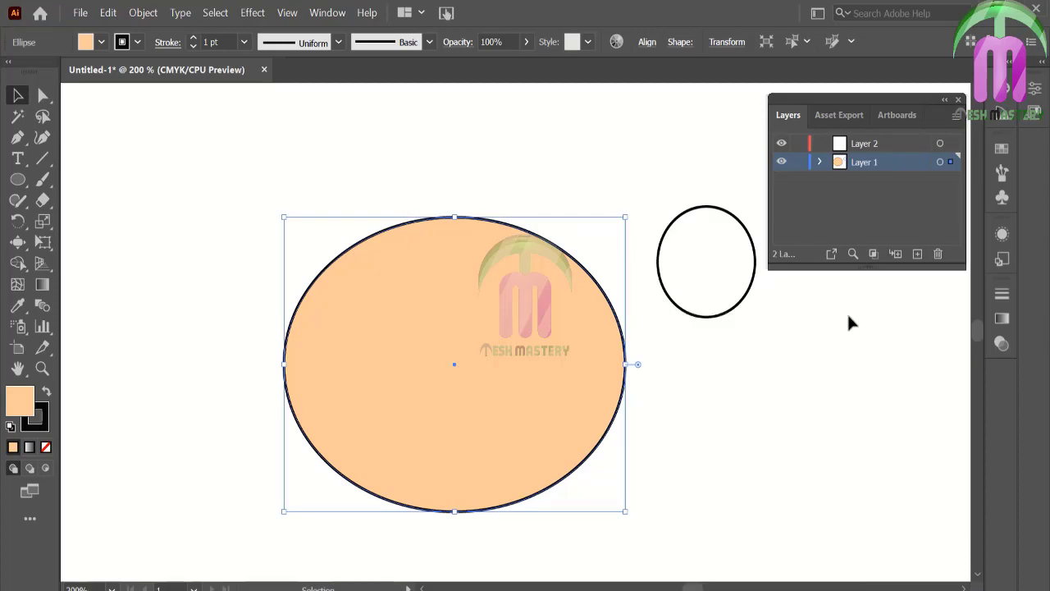
- Fill the head with a light skin tone from the Skintones swatch library
{"action": "left_click", "coordinate": [328, 13]}
{"action": "mouse_move", "coordinate": [410, 557]}
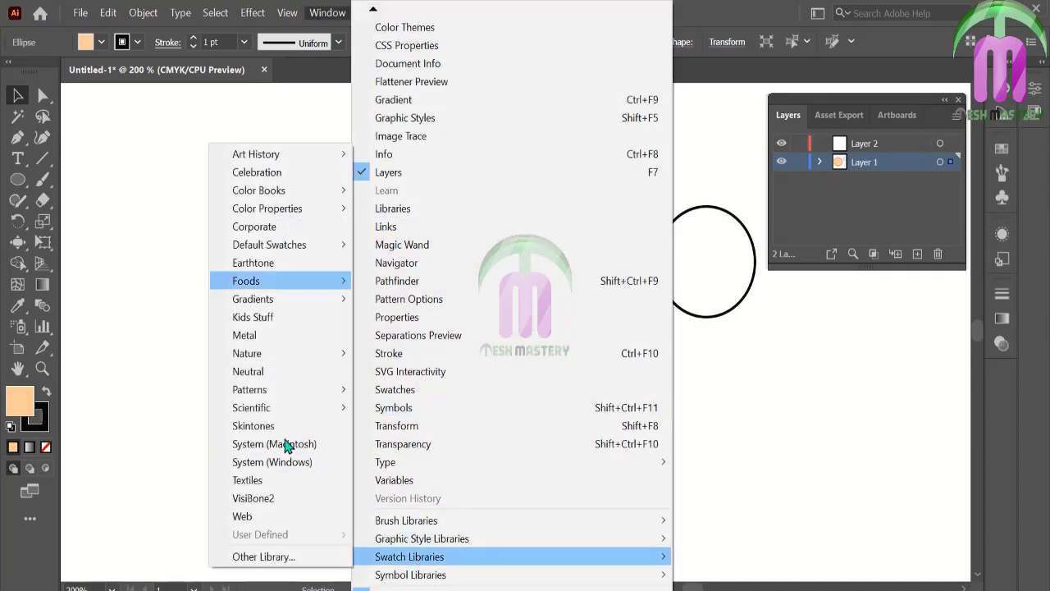
{"action": "left_click", "coordinate": [275, 428]}
{"action": "left_click", "coordinate": [713, 383]}
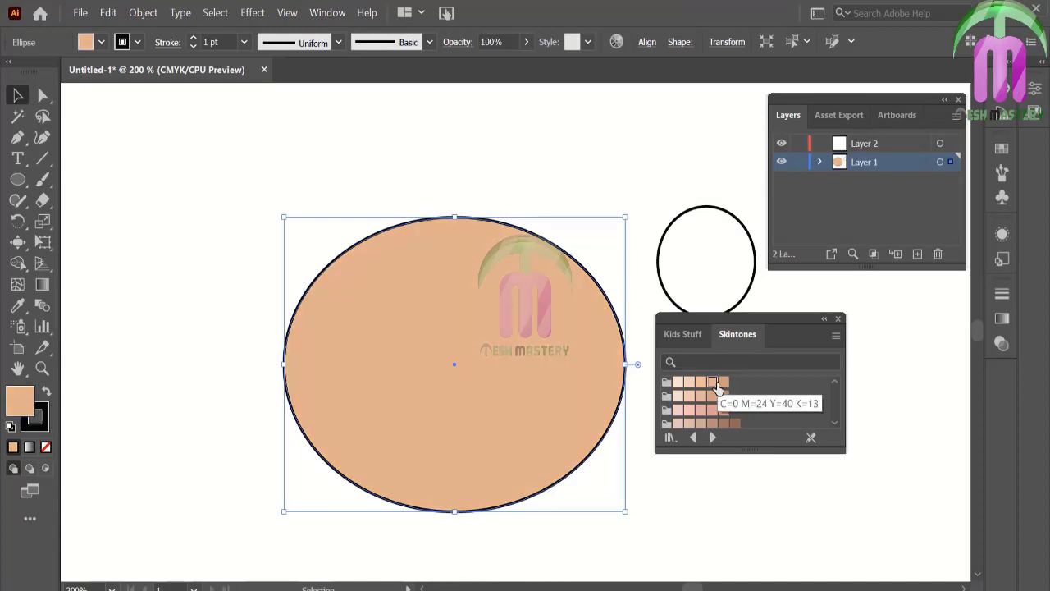
{"action": "left_click", "coordinate": [702, 384]}
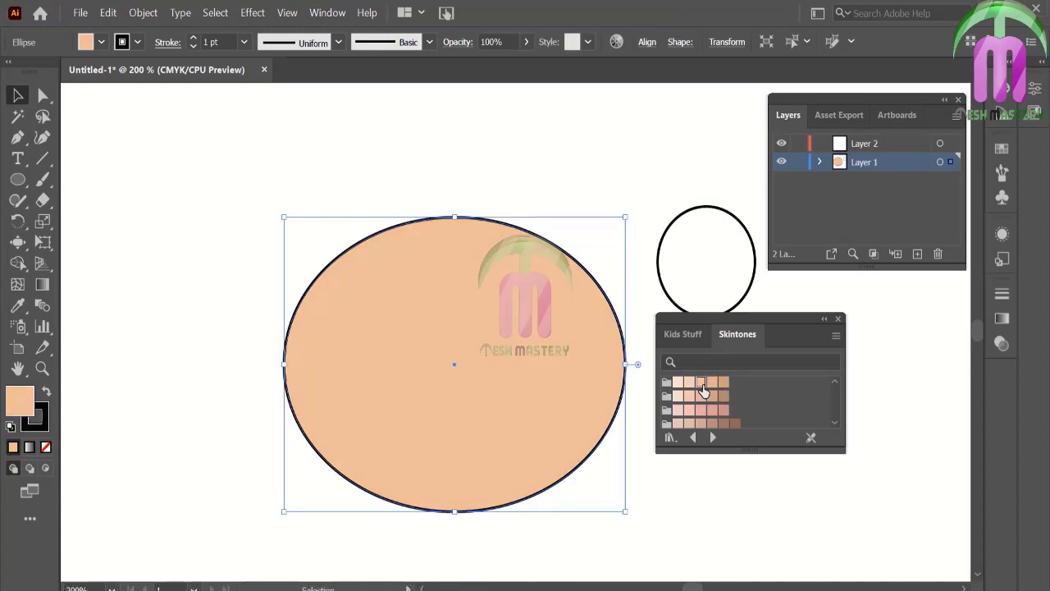
{"action": "left_click", "coordinate": [825, 320]}
- Move the head ellipse up-left and the ear circle down-left
{"action": "left_click", "coordinate": [811, 317]}
{"action": "left_click_drag", "start_coordinate": [482, 380], "coordinate": [416, 351]}
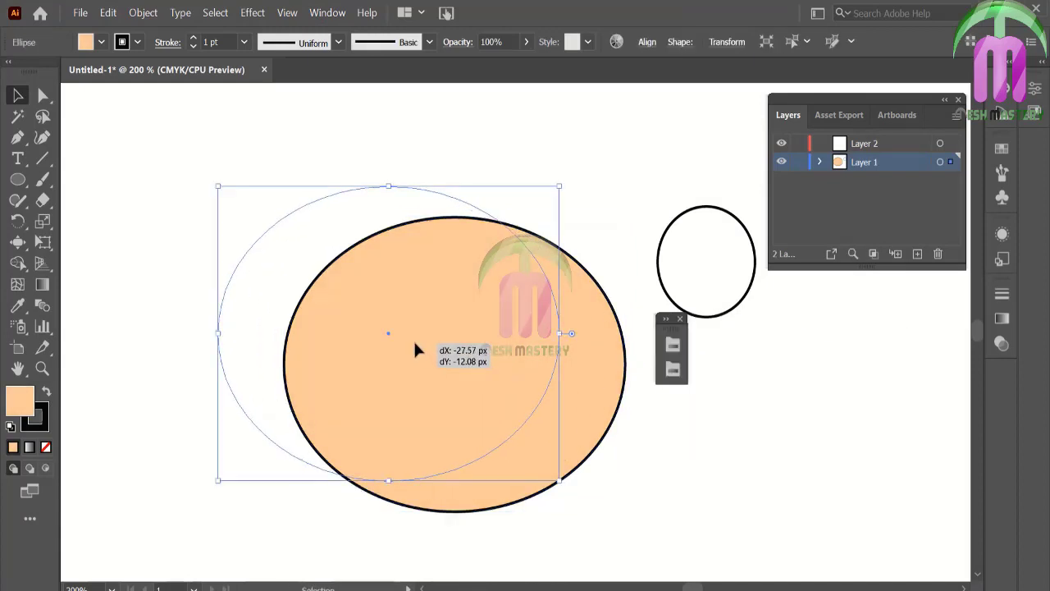
{"action": "left_click", "coordinate": [636, 361]}
{"action": "left_click", "coordinate": [681, 319]}
{"action": "mouse_move", "coordinate": [675, 304]}
{"action": "left_mouse_down"}
{"action": "mouse_move", "coordinate": [630, 345]}
{"action": "mouse_move", "coordinate": [611, 411]}
{"action": "left_mouse_up"}
- Give the ear circle the head's skin tone and zoom in on it
{"action": "left_click", "coordinate": [17, 304]}
{"action": "left_click", "coordinate": [386, 288]}
{"action": "left_click", "coordinate": [17, 96]}
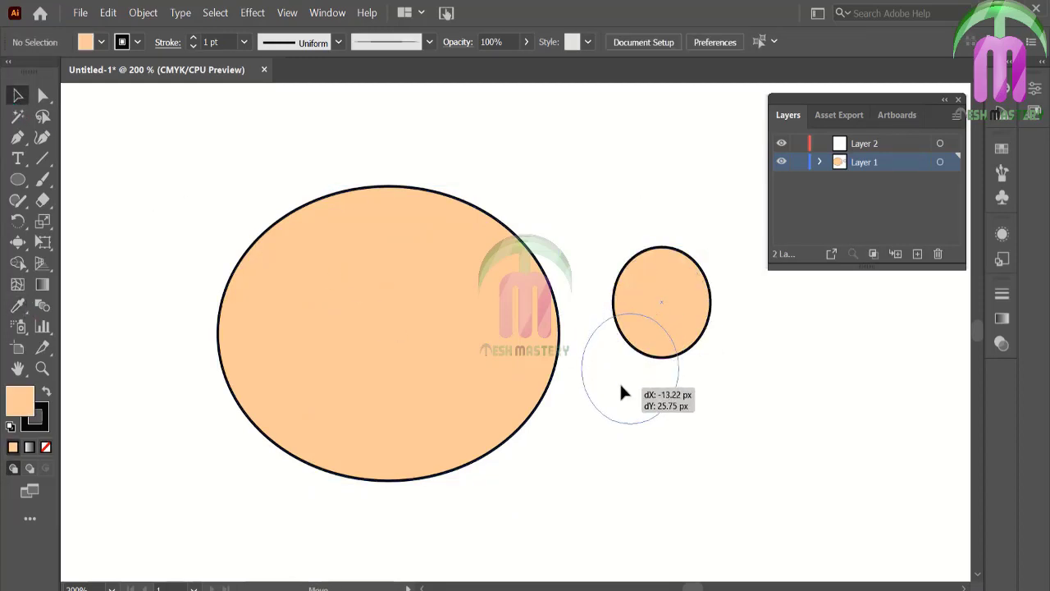
{"action": "left_click", "coordinate": [665, 265]}
{"action": "left_click", "coordinate": [41, 369]}
{"action": "left_click", "coordinate": [654, 395]}
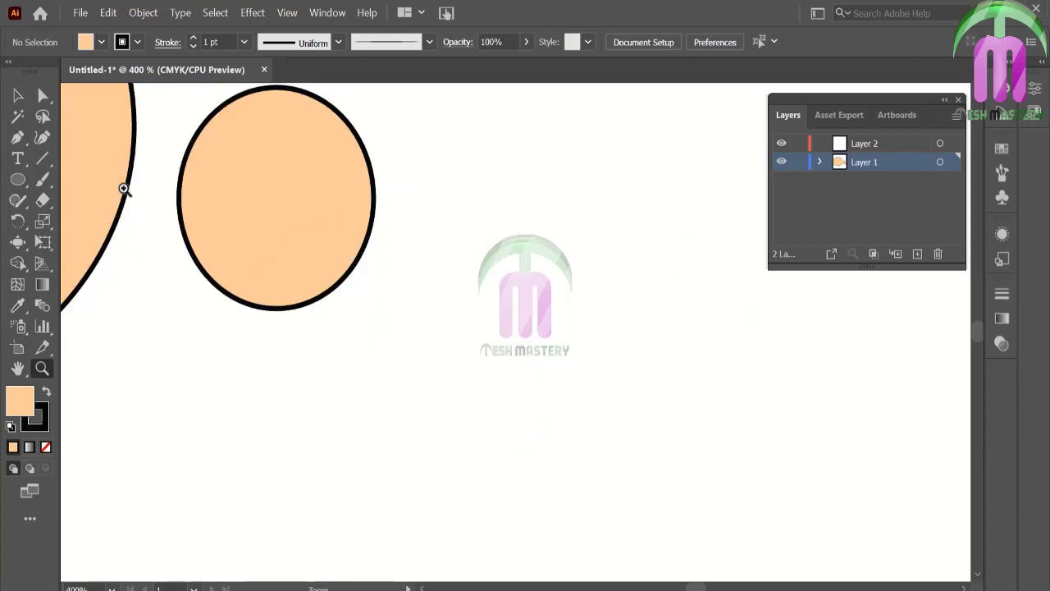
- Draw a new circle over the ear curves
{"action": "left_click", "coordinate": [17, 179]}
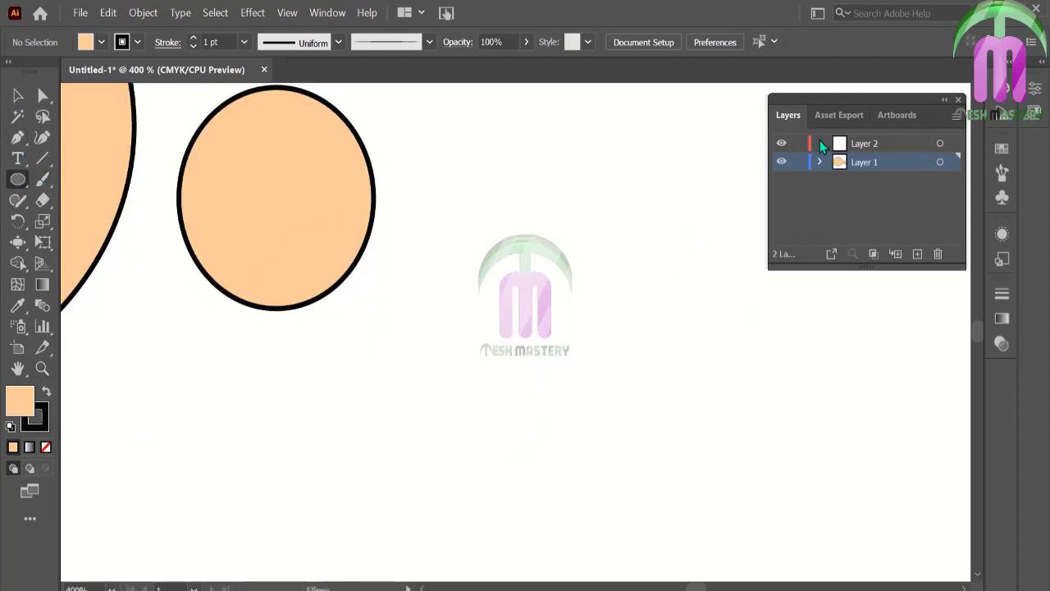
{"action": "left_click", "coordinate": [1005, 174]}
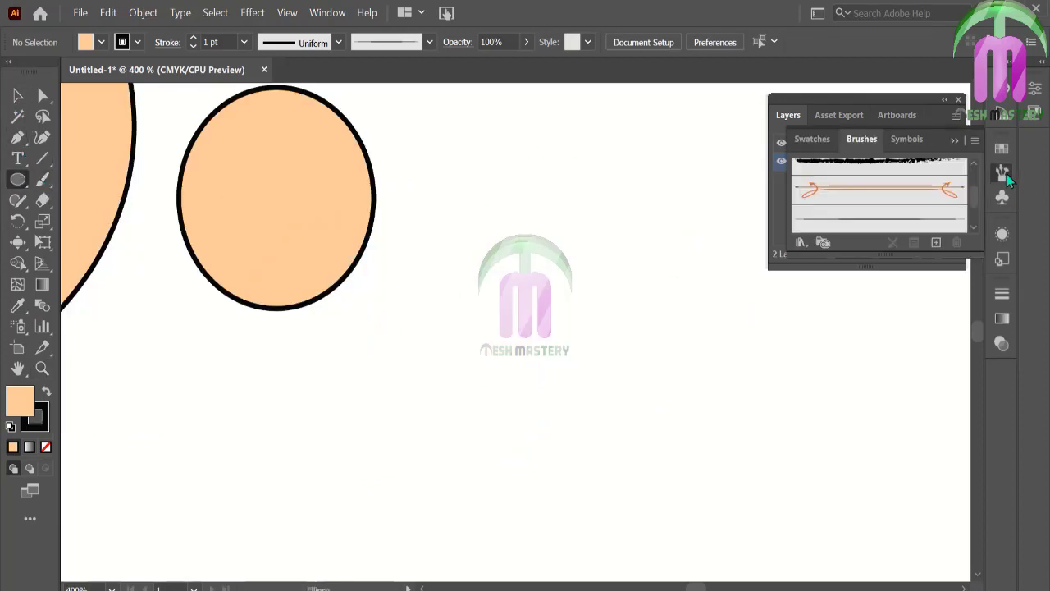
{"action": "left_click", "coordinate": [42, 179]}
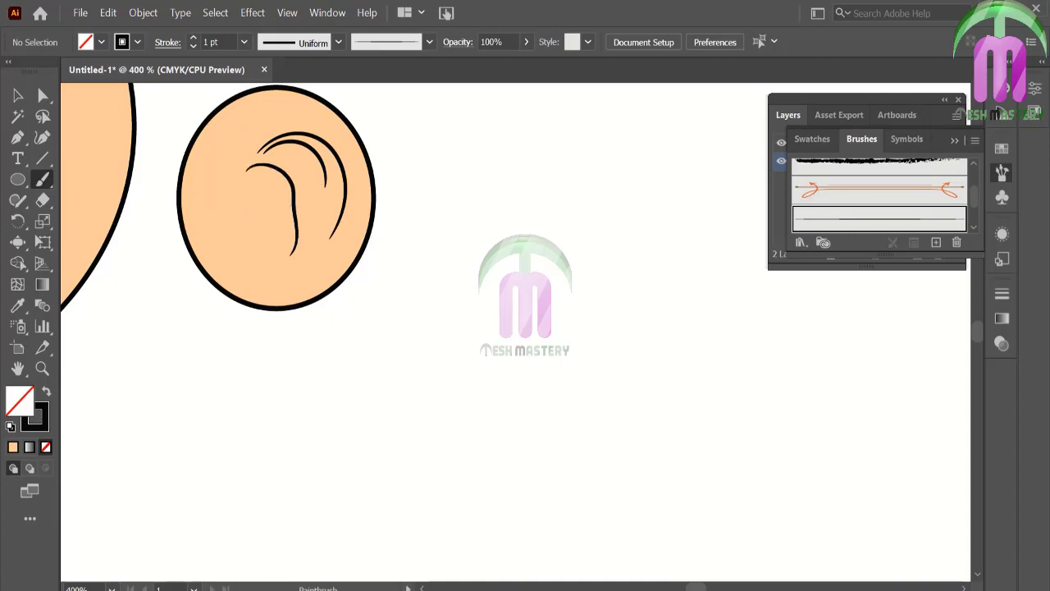
{"action": "left_click", "coordinate": [18, 179]}
{"action": "left_click_drag", "start_coordinate": [238, 130], "coordinate": [358, 258]}
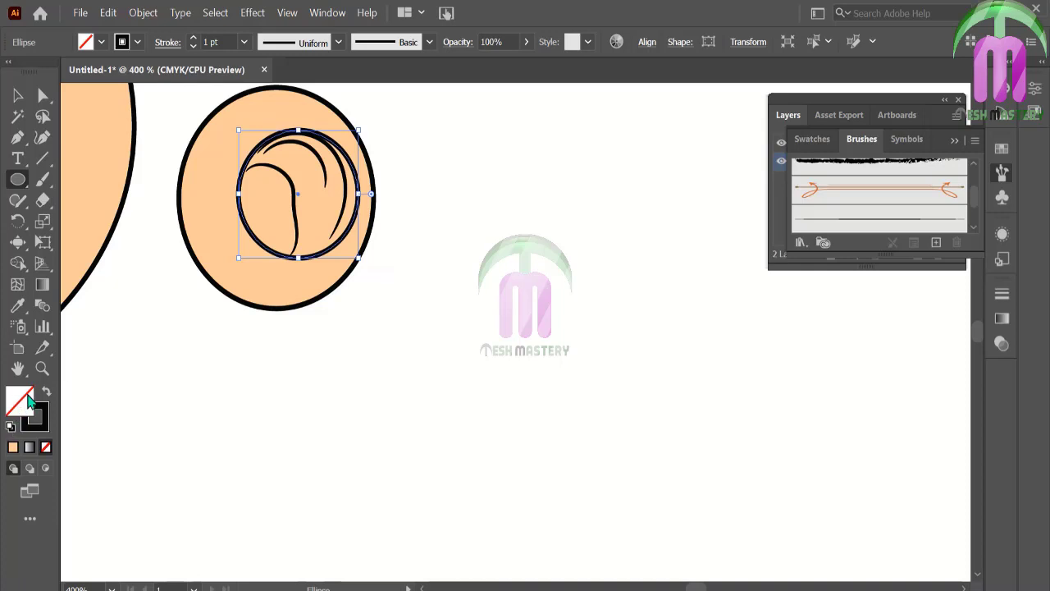
- Give the new circle a darker peach fill with no outline for the inner ear
{"action": "left_click", "coordinate": [18, 305]}
{"action": "left_click", "coordinate": [270, 254]}
{"action": "left_click", "coordinate": [46, 392]}
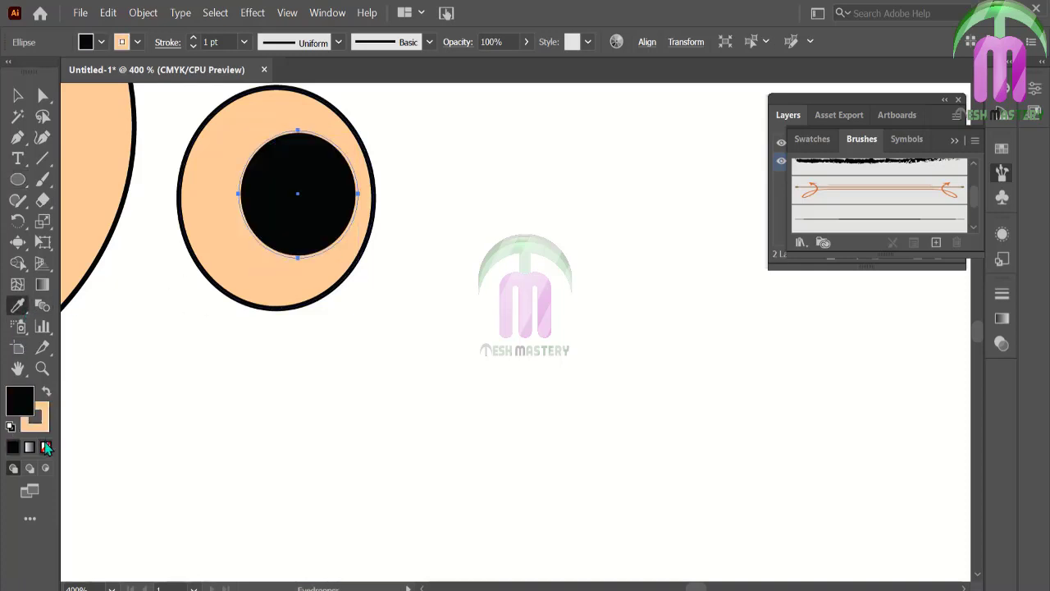
{"action": "key", "text": "shift+x"}
{"action": "left_click", "coordinate": [42, 424]}
{"action": "left_click", "coordinate": [46, 447]}
{"action": "double_click", "coordinate": [17, 402]}
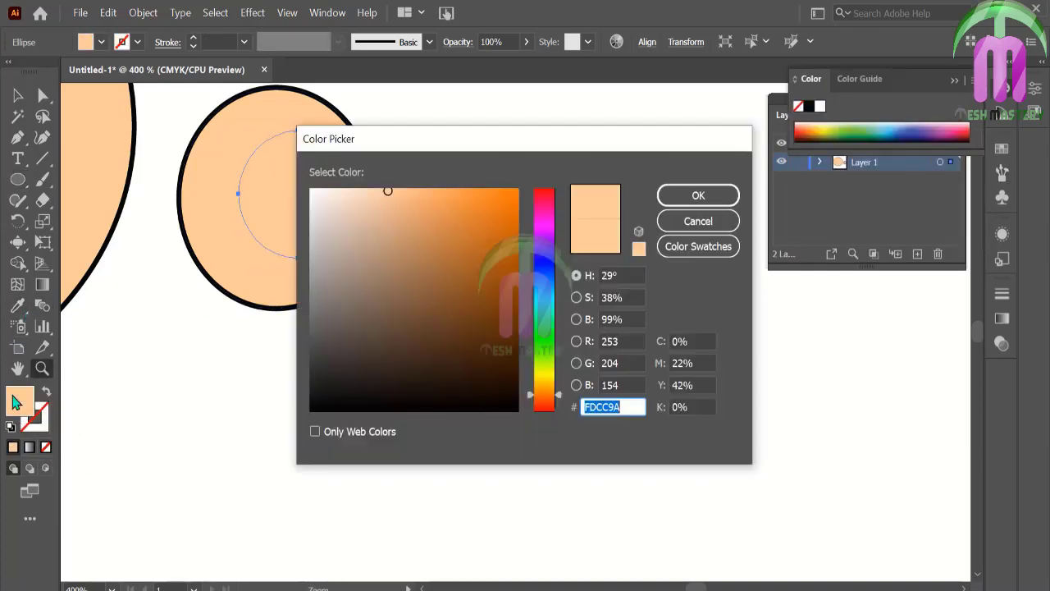
{"action": "left_click", "coordinate": [413, 196]}
{"action": "left_click", "coordinate": [674, 196]}
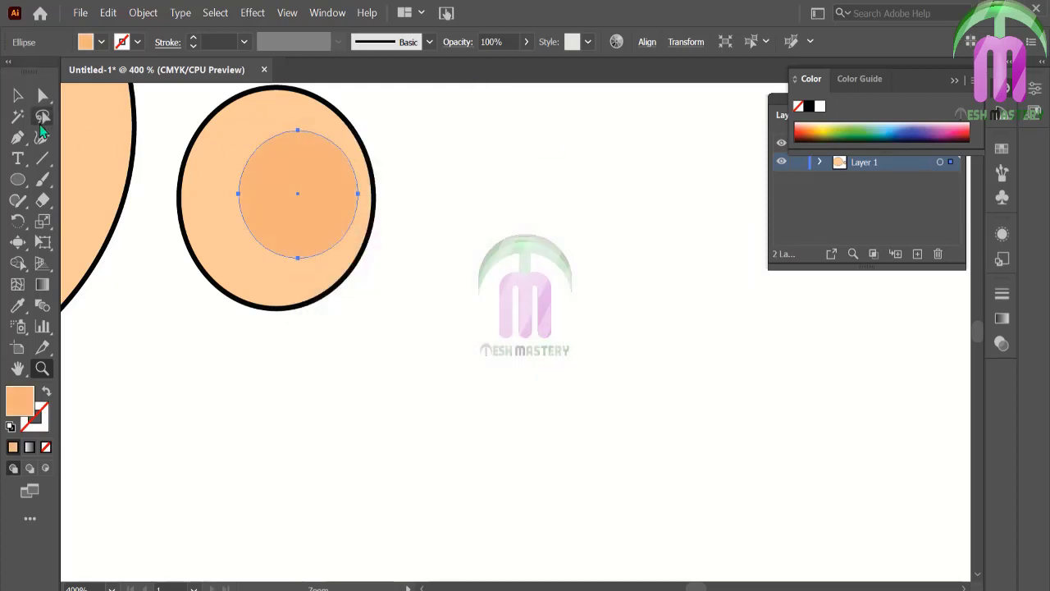
- In Layers, move the inner-ear circle beneath the three ear curves
{"action": "left_click", "coordinate": [17, 95]}
{"action": "left_click", "coordinate": [954, 84]}
{"action": "left_click", "coordinate": [820, 162]}
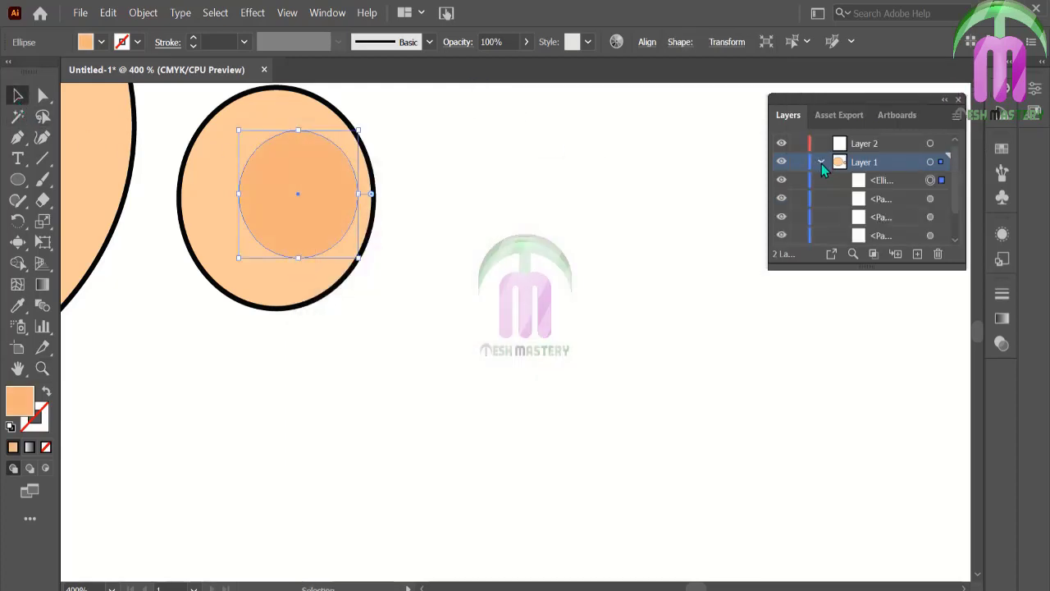
{"action": "left_click", "coordinate": [941, 217]}
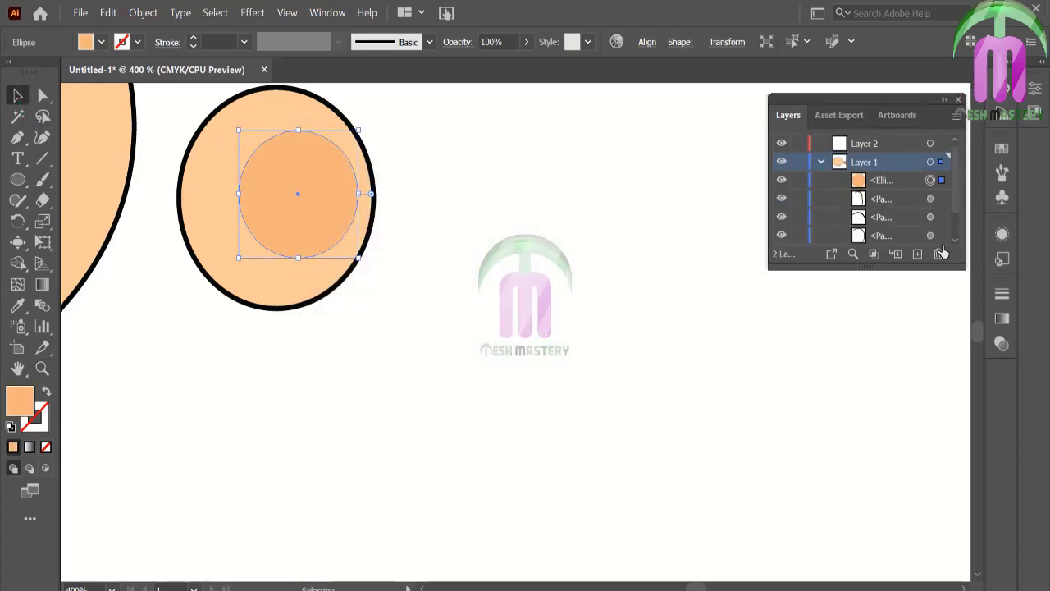
{"action": "scroll", "coordinate": [941, 250], "scroll_direction": "down", "scroll_amount": 1}
{"action": "left_click_drag", "start_coordinate": [941, 145], "coordinate": [939, 205]}
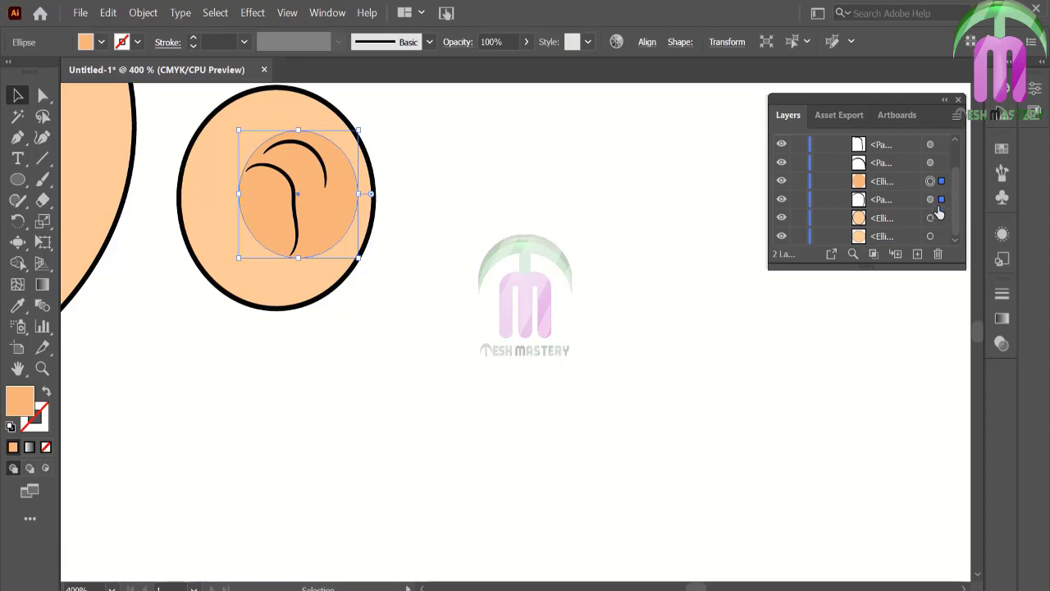
{"action": "left_click_drag", "start_coordinate": [940, 218], "coordinate": [940, 220]}
{"action": "left_click", "coordinate": [578, 282]}
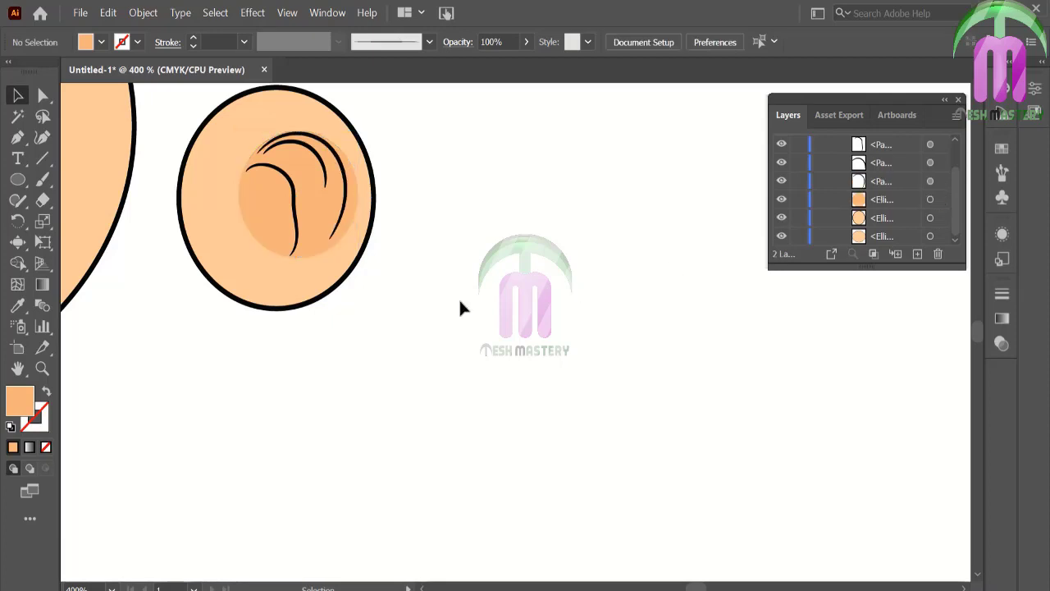
- Group the ear pieces and reshape the face ellipse into a circle
{"action": "key", "text": "ctrl+0"}
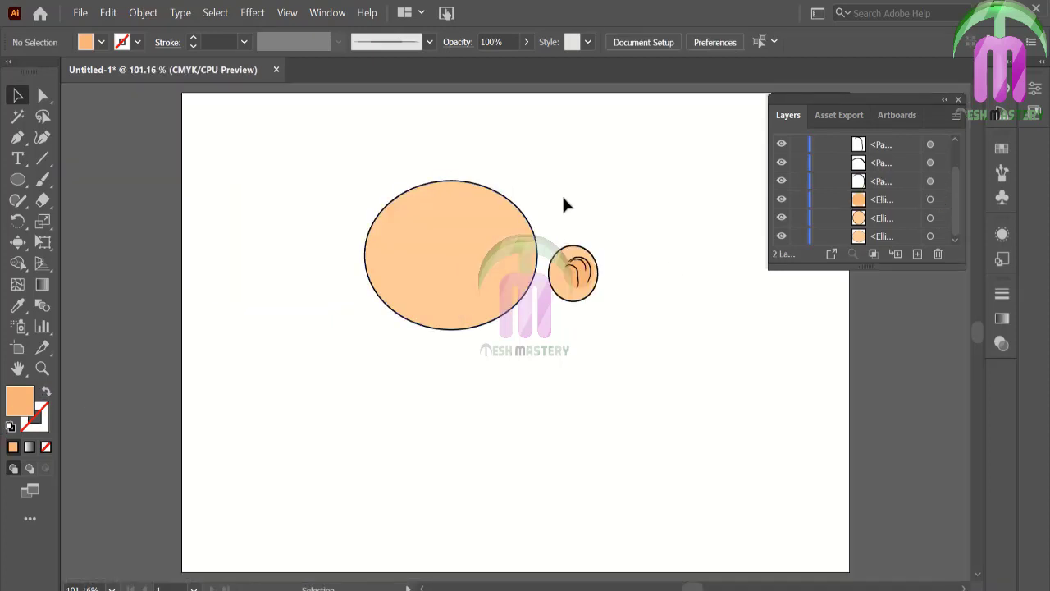
{"action": "mouse_move", "coordinate": [563, 197]}
{"action": "left_mouse_down"}
{"action": "mouse_move", "coordinate": [604, 322]}
{"action": "mouse_move", "coordinate": [593, 290]}
{"action": "left_mouse_up"}
{"action": "key", "text": "ctrl+g"}
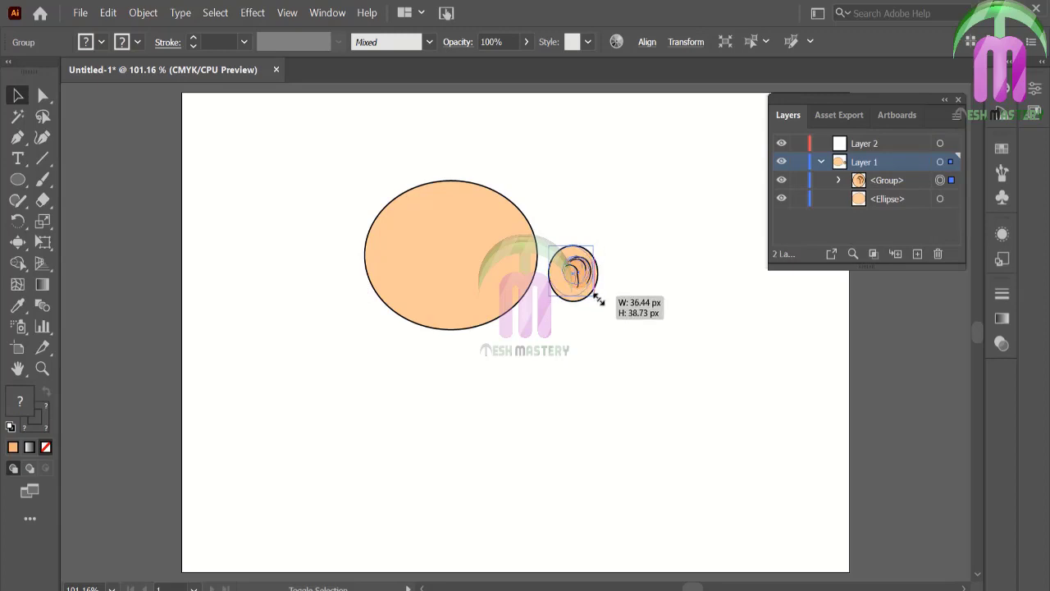
{"action": "left_click", "coordinate": [594, 290]}
{"action": "left_click", "coordinate": [488, 275]}
{"action": "mouse_move", "coordinate": [541, 255]}
{"action": "left_mouse_down"}
{"action": "mouse_move", "coordinate": [515, 255]}
{"action": "mouse_move", "coordinate": [540, 258]}
{"action": "left_mouse_up"}
- Send the ear behind the face
{"action": "right_click", "coordinate": [538, 246]}
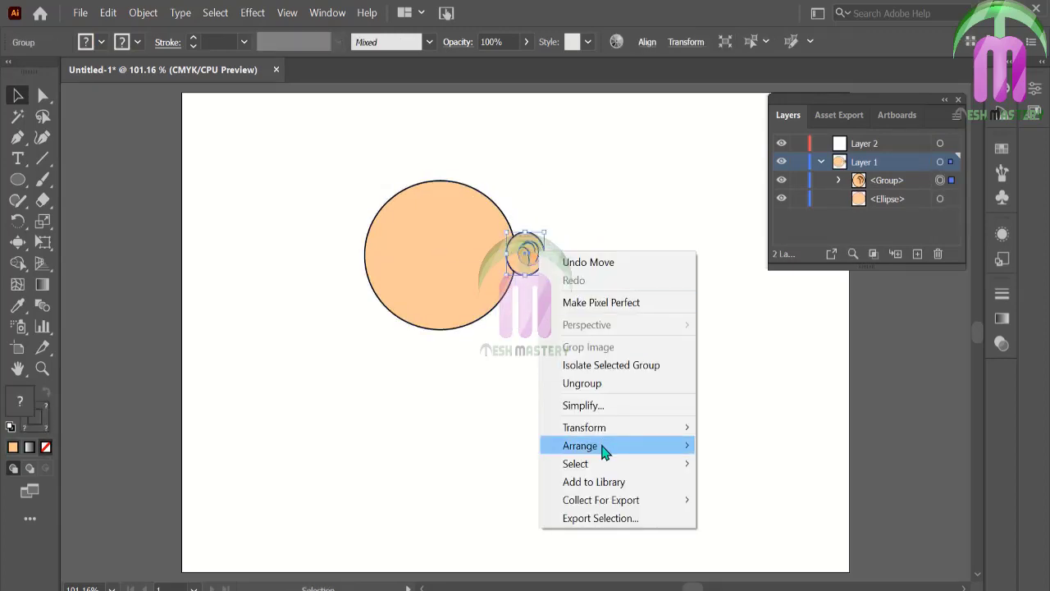
{"action": "left_click", "coordinate": [462, 499]}
{"action": "left_click", "coordinate": [548, 399]}
{"action": "left_click", "coordinate": [535, 279]}
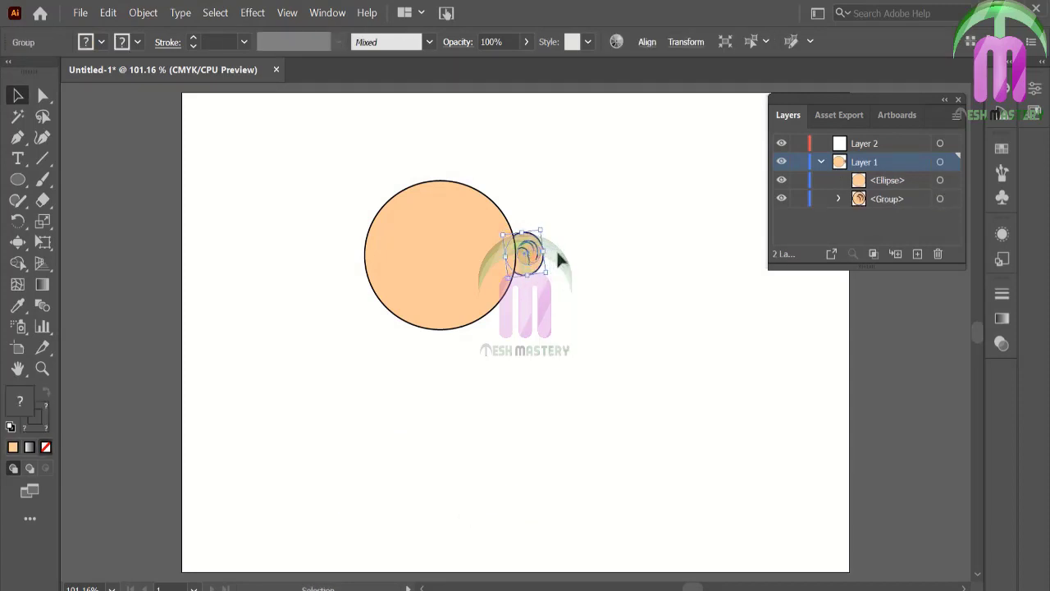
{"action": "left_click", "coordinate": [557, 249]}
- Make a horizontally mirrored copy of the ear on the face's left side
{"action": "right_click", "coordinate": [539, 266]}
{"action": "mouse_move", "coordinate": [586, 443]}
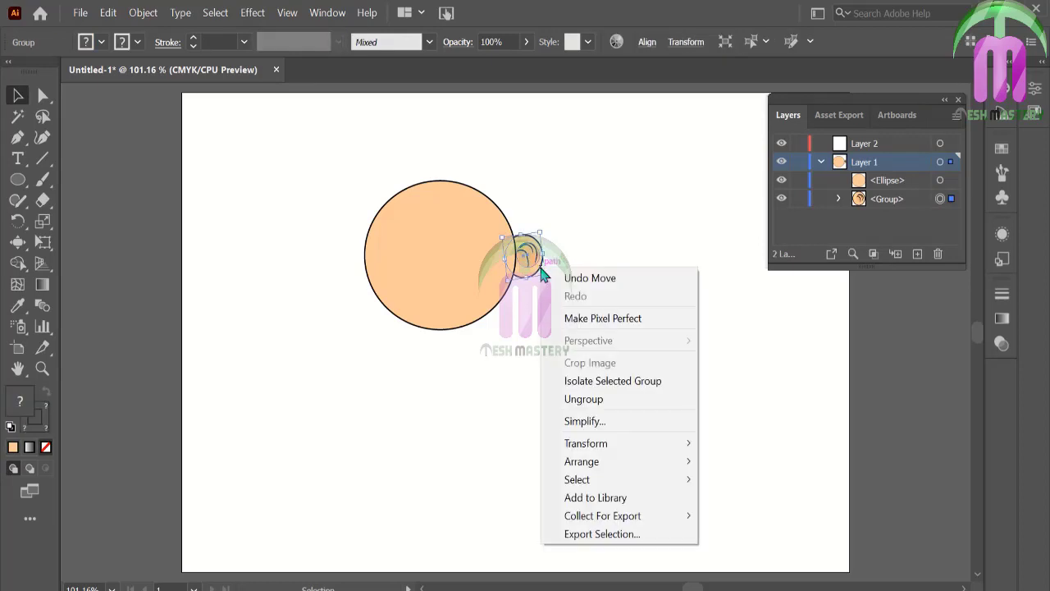
{"action": "left_click", "coordinate": [399, 502]}
{"action": "left_click", "coordinate": [452, 420]}
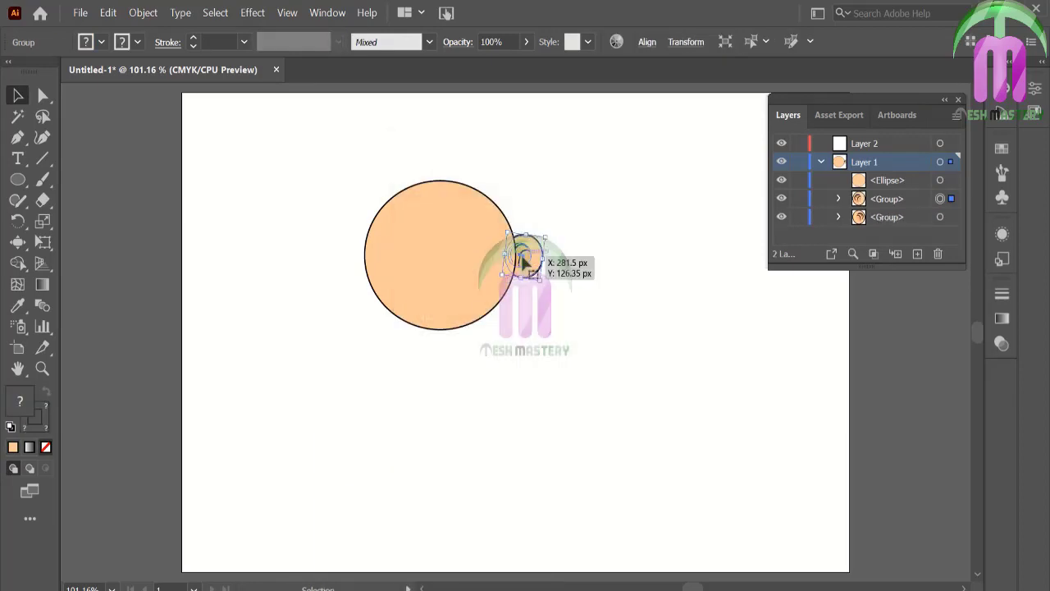
{"action": "left_click_drag", "start_coordinate": [530, 260], "coordinate": [344, 259]}
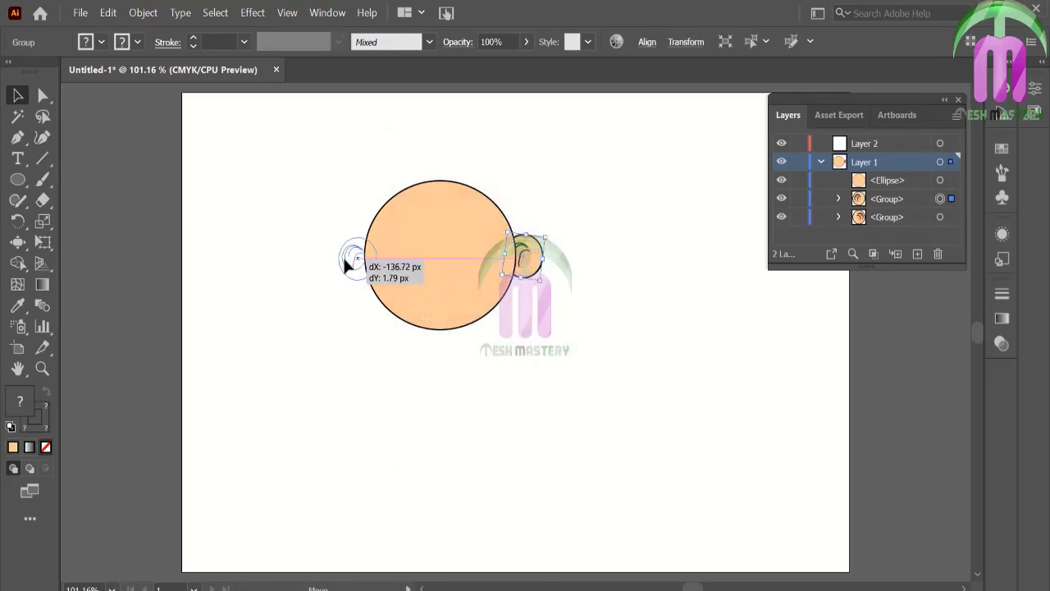
{"action": "left_click", "coordinate": [294, 245]}
- Give the face and both ears a 1 pt black outline
{"action": "left_click_drag", "start_coordinate": [339, 169], "coordinate": [719, 368]}
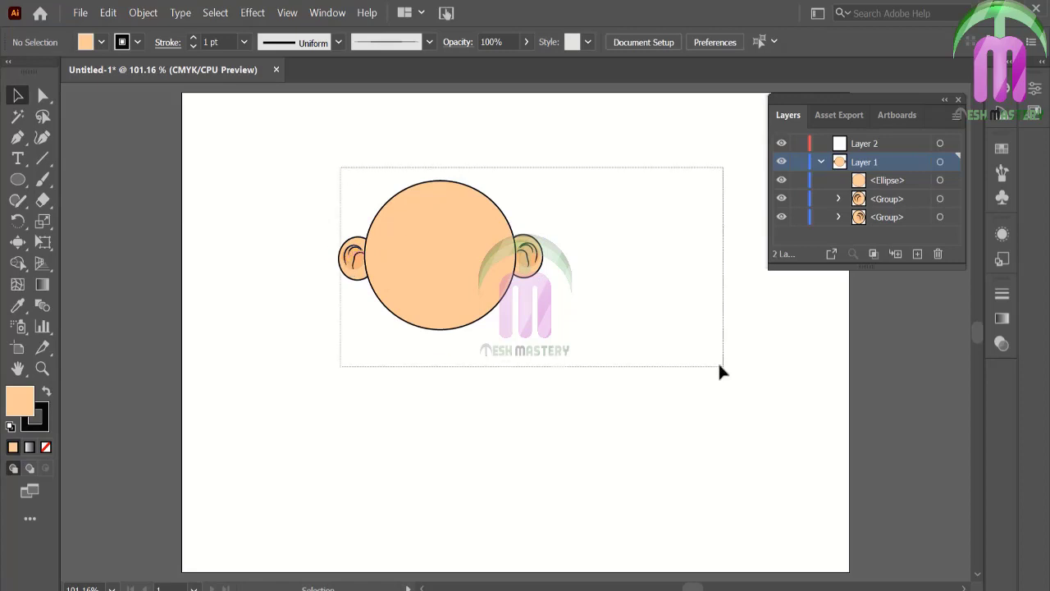
{"action": "left_click", "coordinate": [195, 39]}
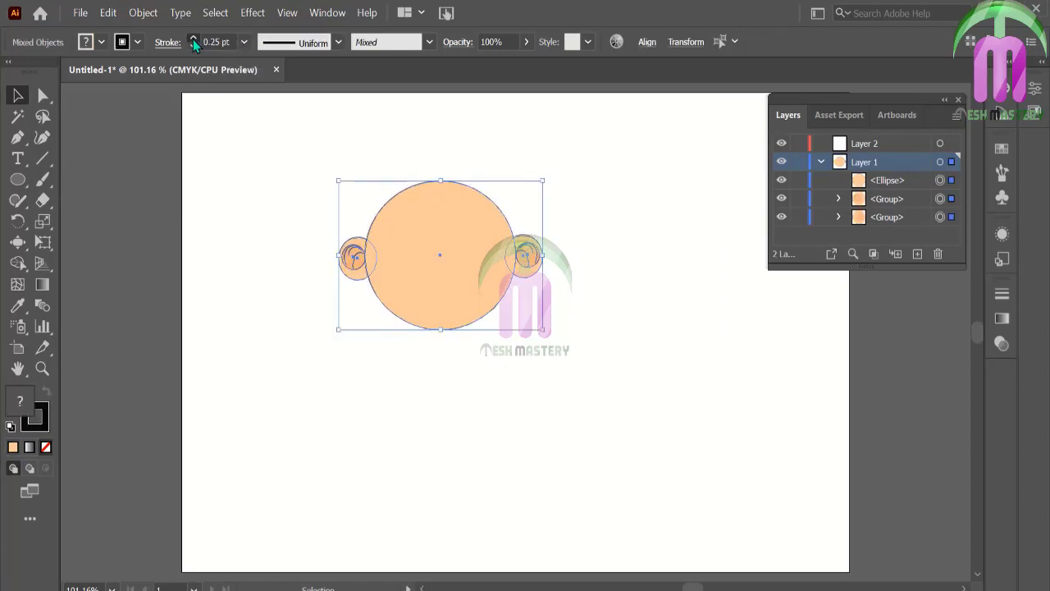
{"action": "left_click", "coordinate": [192, 38]}
{"action": "left_click", "coordinate": [235, 148]}
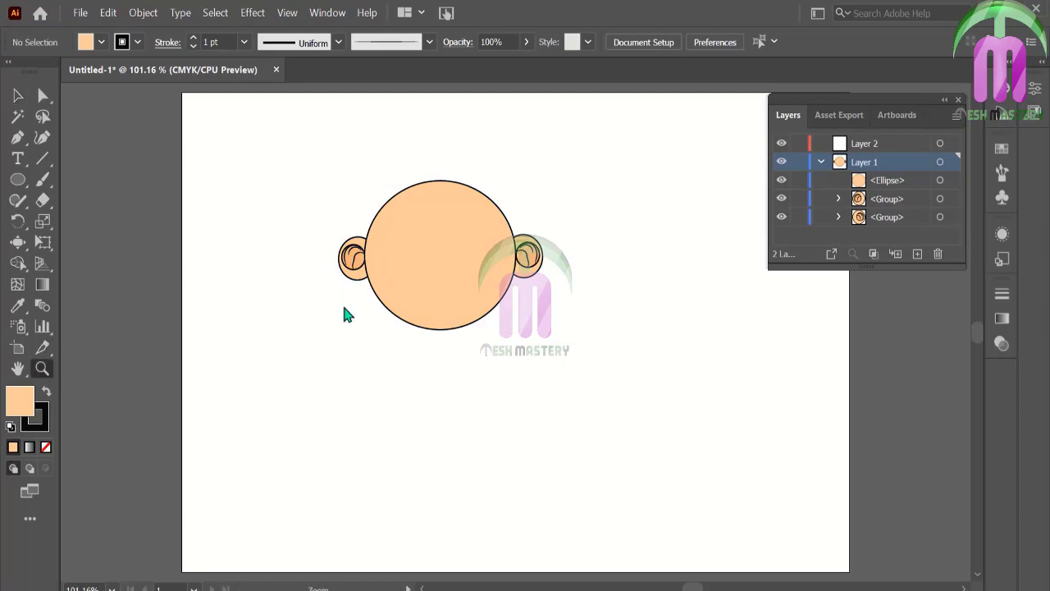
- Zoom in on the face and ungroup the right ear's pieces
{"action": "left_click_drag", "start_coordinate": [297, 233], "coordinate": [603, 322]}
{"action": "left_click", "coordinate": [18, 97]}
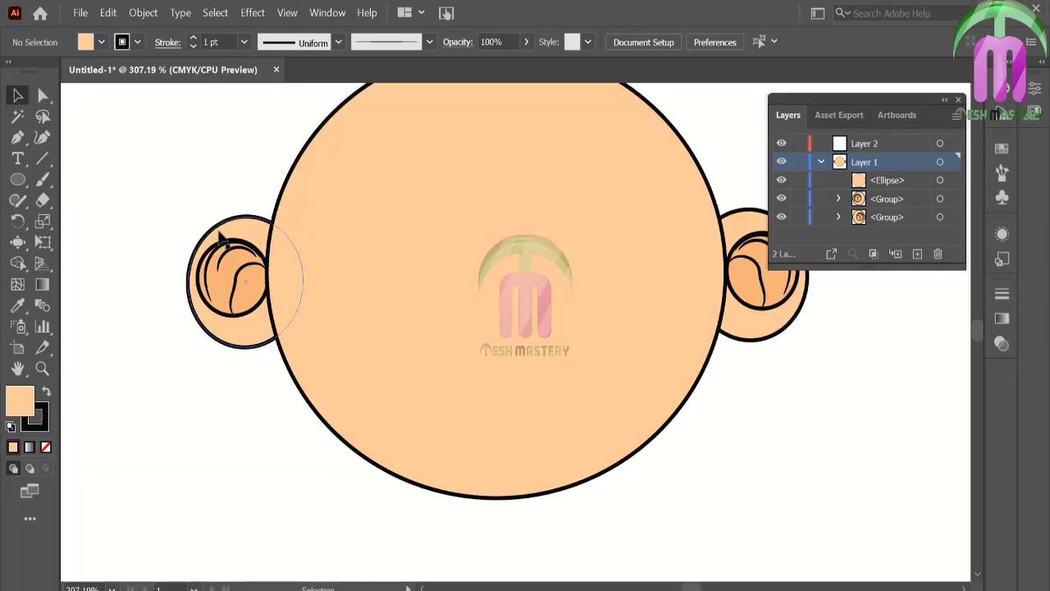
{"action": "left_click", "coordinate": [230, 283]}
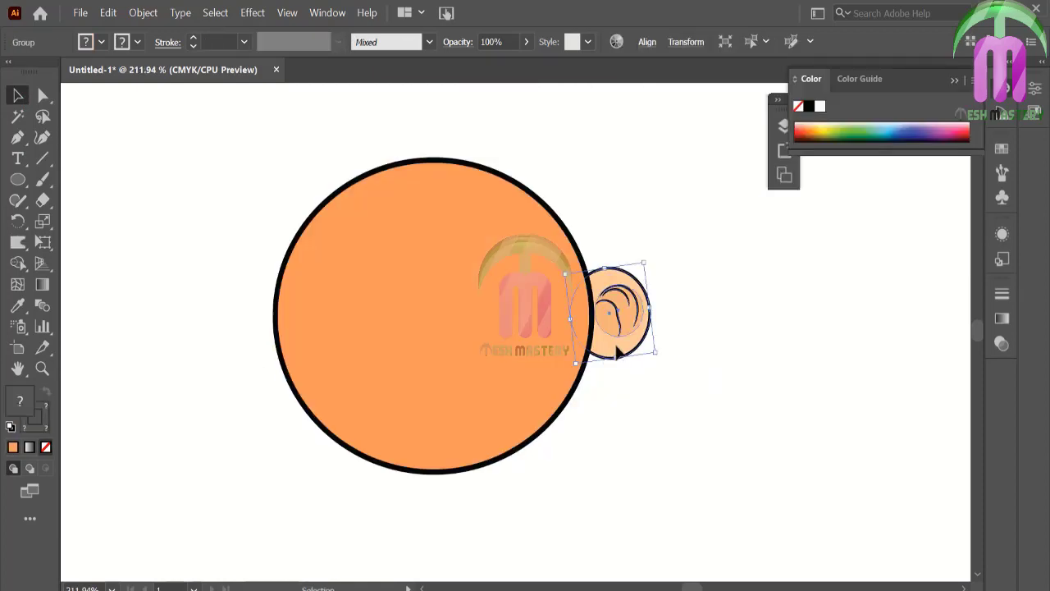
{"action": "right_click", "coordinate": [616, 349]}
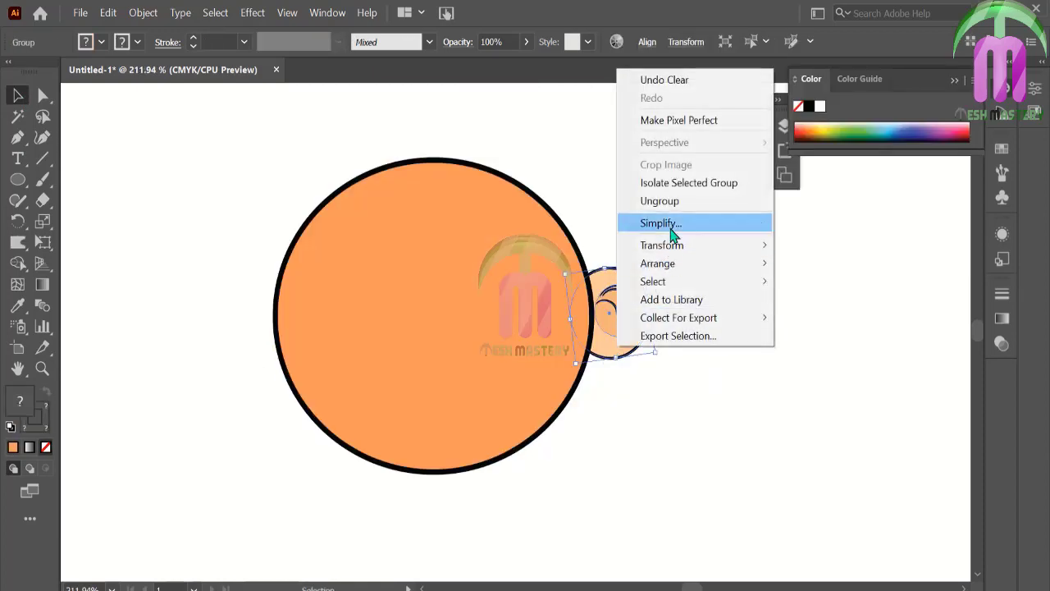
{"action": "left_click", "coordinate": [670, 203]}
{"action": "left_click", "coordinate": [723, 245]}
- Drag the ear's top anchor point upward for a taller, tapered ear
{"action": "left_click", "coordinate": [37, 98]}
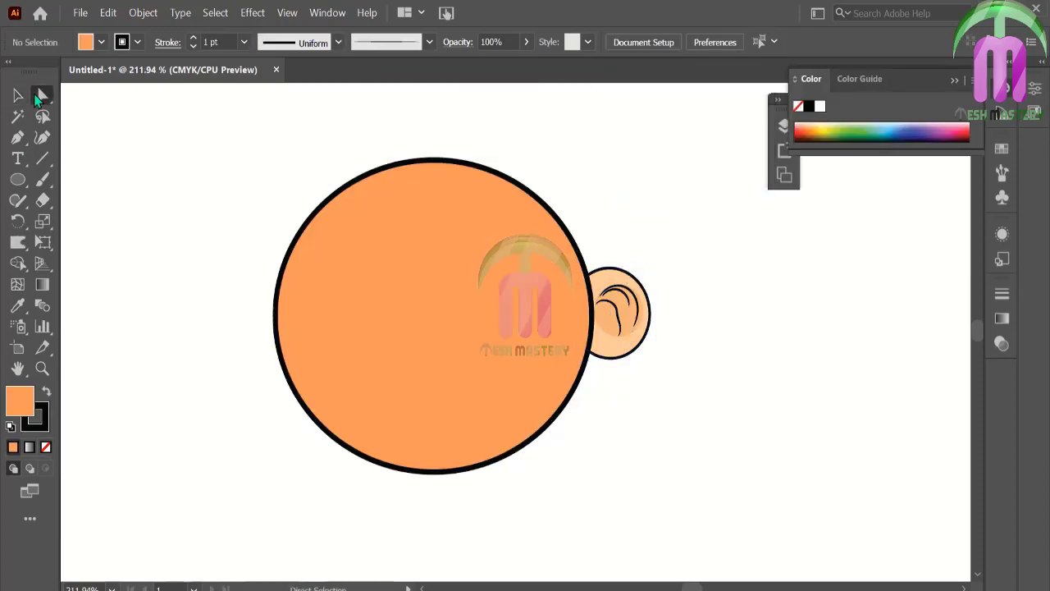
{"action": "left_click", "coordinate": [601, 268]}
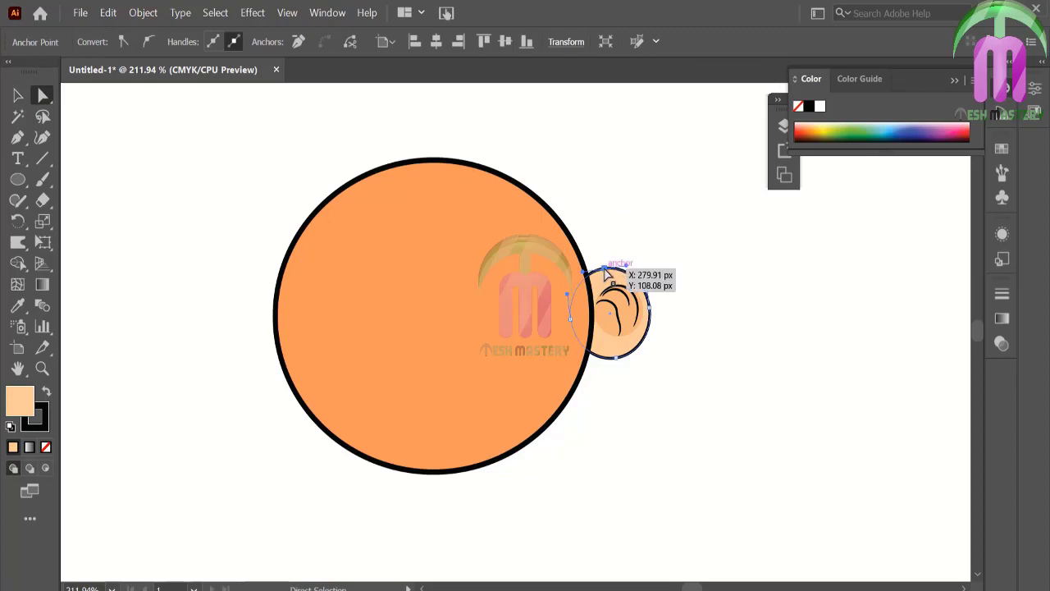
{"action": "left_click_drag", "start_coordinate": [605, 272], "coordinate": [605, 257]}
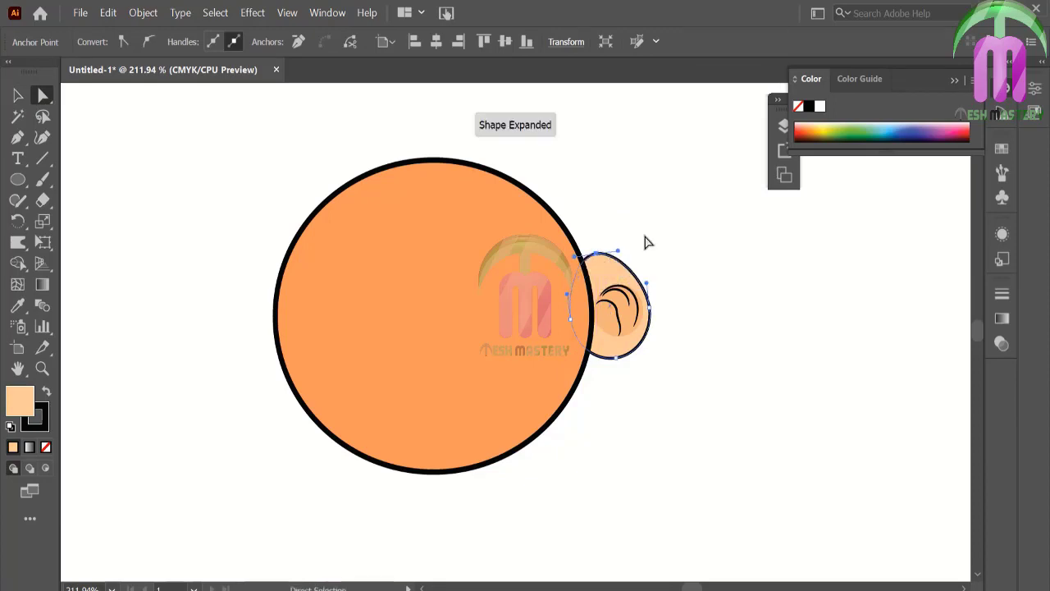
{"action": "left_click", "coordinate": [645, 239]}
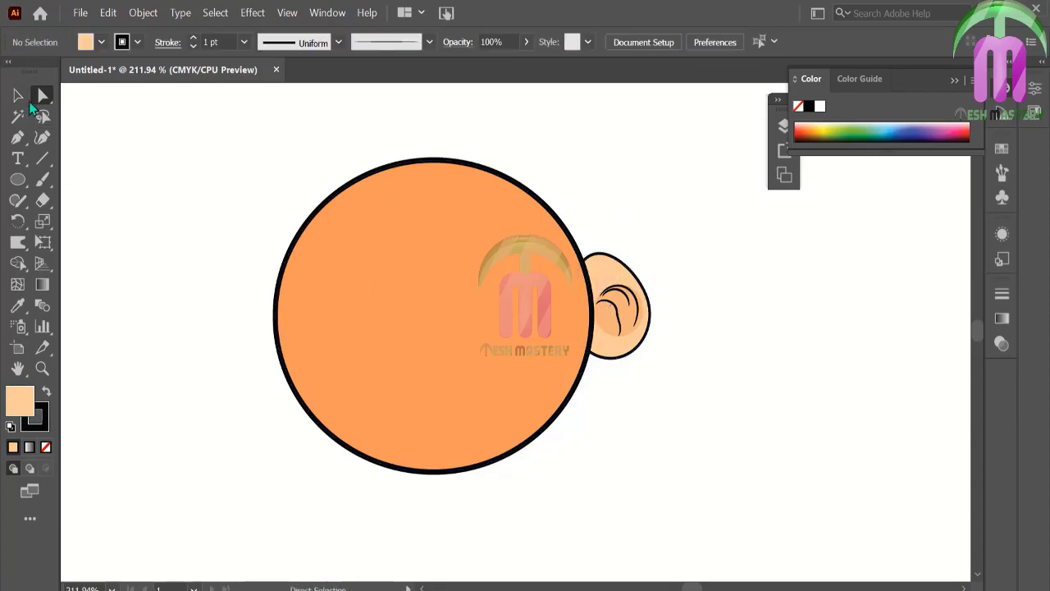
{"action": "key", "text": "v"}
{"action": "left_click", "coordinate": [609, 275]}
- Copy the head's orange fill and black outline onto the outer ear
{"action": "key", "text": "i"}
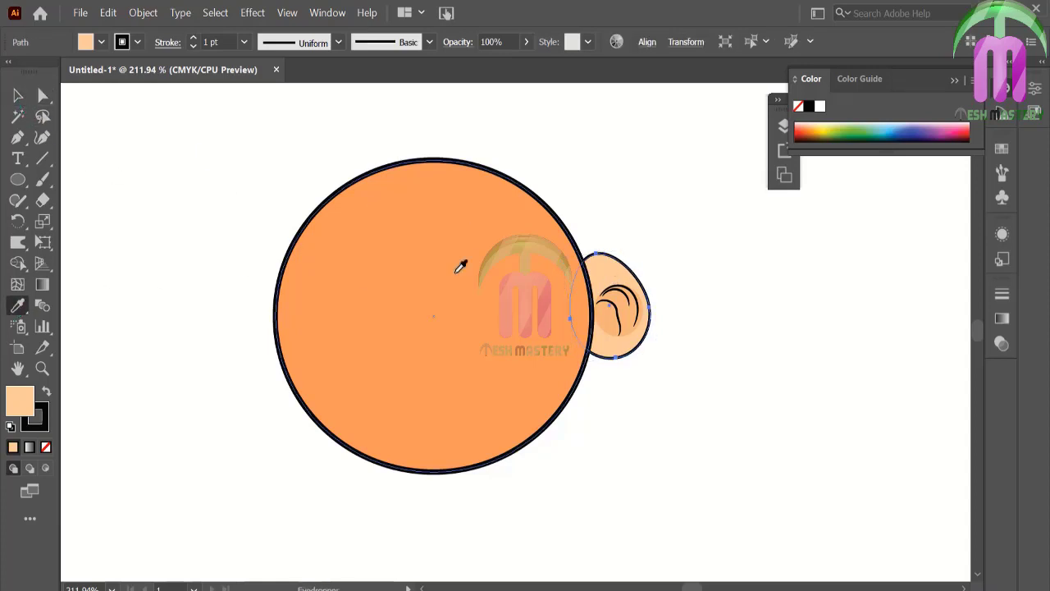
{"action": "left_click", "coordinate": [462, 262]}
{"action": "left_click", "coordinate": [17, 96]}
{"action": "left_click", "coordinate": [173, 183]}
- Give the inner-ear circle an F27630 orange fill with no outline
{"action": "left_click", "coordinate": [626, 324]}
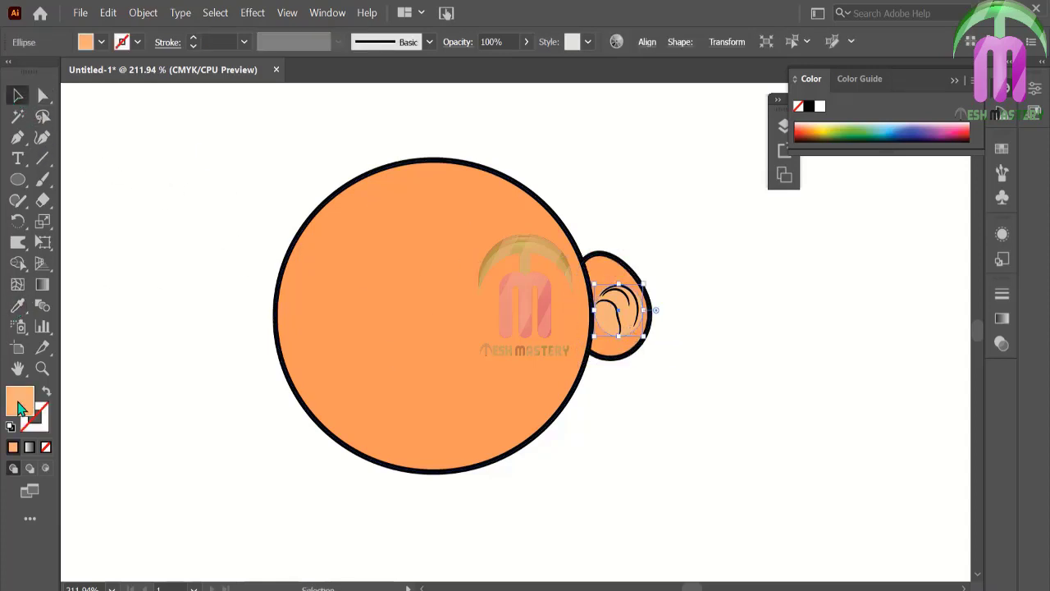
{"action": "left_click", "coordinate": [18, 306]}
{"action": "left_click", "coordinate": [410, 311]}
{"action": "double_click", "coordinate": [20, 400]}
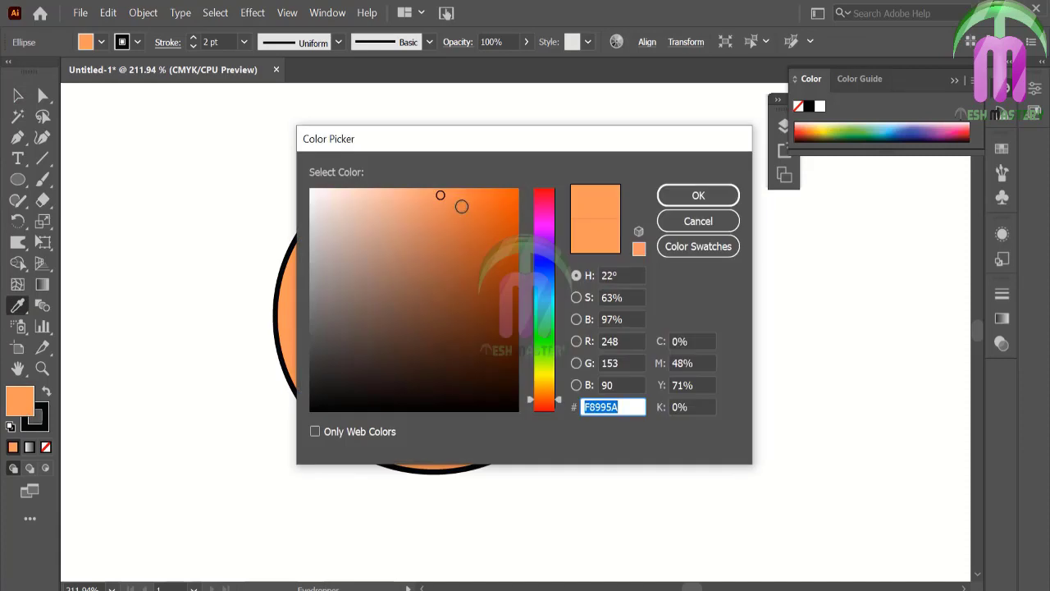
{"action": "left_click", "coordinate": [477, 199]}
{"action": "left_click", "coordinate": [698, 195]}
{"action": "left_click", "coordinate": [36, 418]}
{"action": "left_click", "coordinate": [46, 447]}
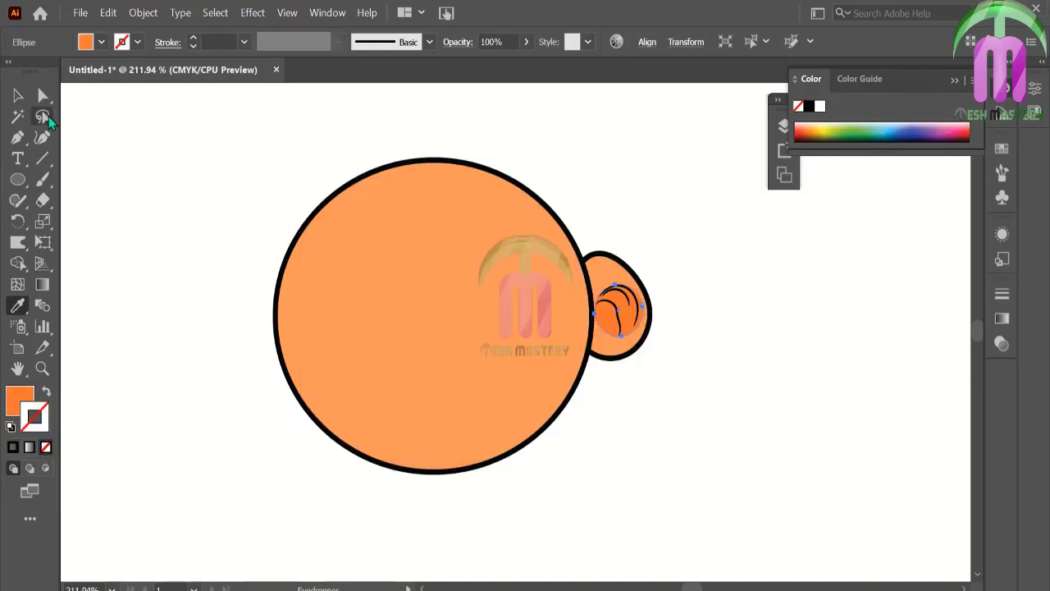
{"action": "left_click", "coordinate": [17, 96]}
{"action": "left_click", "coordinate": [117, 230]}
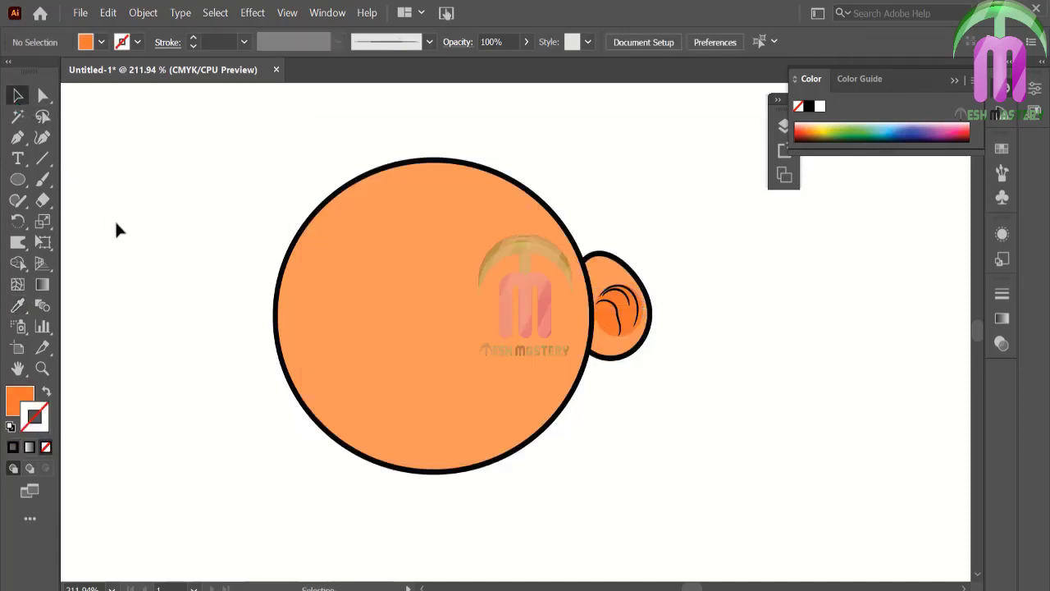
{"action": "left_click", "coordinate": [636, 304]}
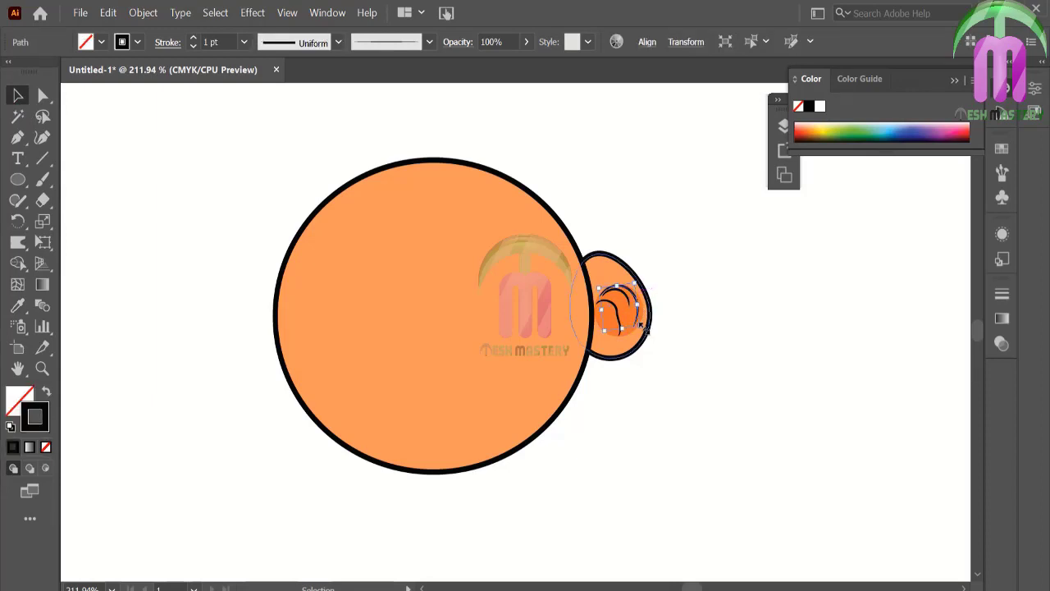
- Zoom in on the ear and shrink the inner-ear circle
{"action": "left_click_drag", "start_coordinate": [643, 325], "coordinate": [648, 319]}
{"action": "left_click_drag", "start_coordinate": [582, 227], "coordinate": [719, 415]}
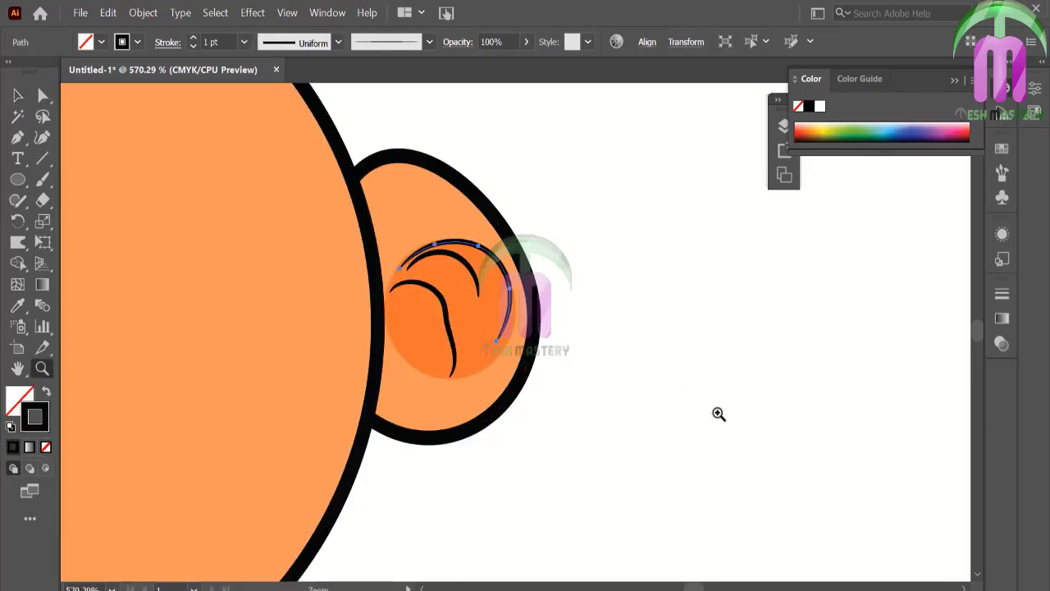
{"action": "key", "text": "v"}
{"action": "left_click", "coordinate": [514, 283]}
{"action": "left_click", "coordinate": [509, 312]}
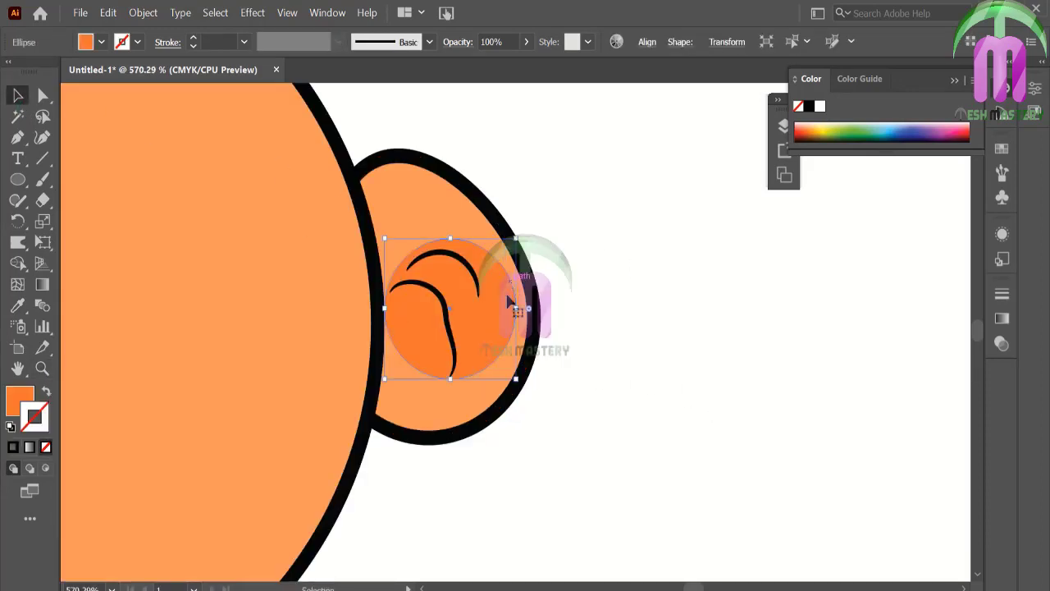
{"action": "mouse_move", "coordinate": [515, 375]}
{"action": "left_mouse_down"}
{"action": "mouse_move", "coordinate": [501, 349]}
{"action": "mouse_move", "coordinate": [446, 363]}
{"action": "left_mouse_up"}
{"action": "left_click", "coordinate": [598, 296]}
- Delete the S-shaped ear line and the upper arc line
{"action": "left_click", "coordinate": [452, 361]}
{"action": "key", "text": "Delete"}
{"action": "left_click", "coordinate": [477, 292]}
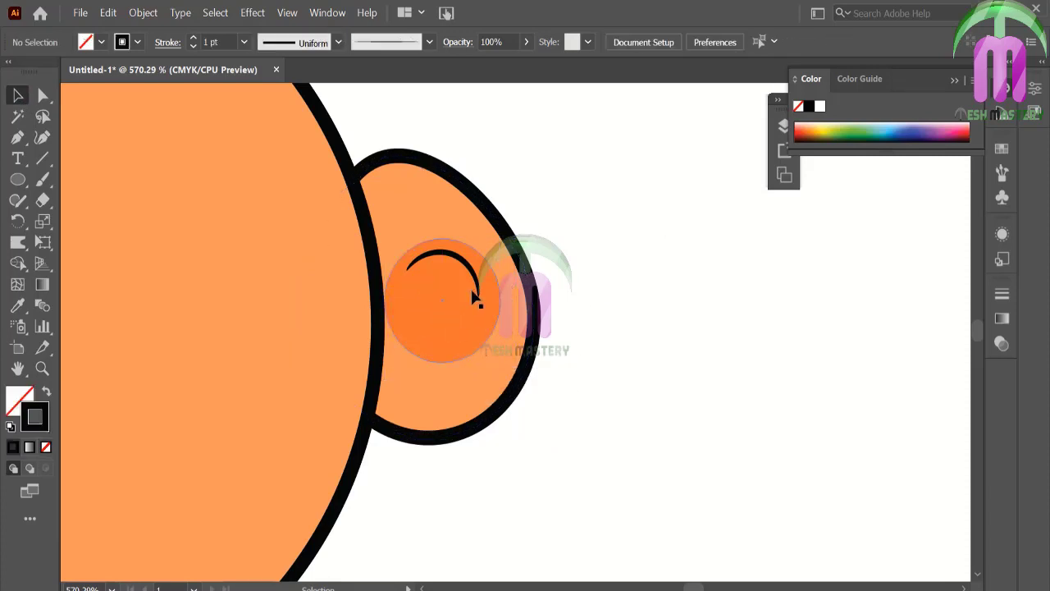
{"action": "key", "text": "Delete"}
- Narrow and tilt the inner-ear oval, then move it toward the ear's upper middle
{"action": "left_click", "coordinate": [476, 281]}
{"action": "left_click_drag", "start_coordinate": [384, 301], "coordinate": [399, 301]}
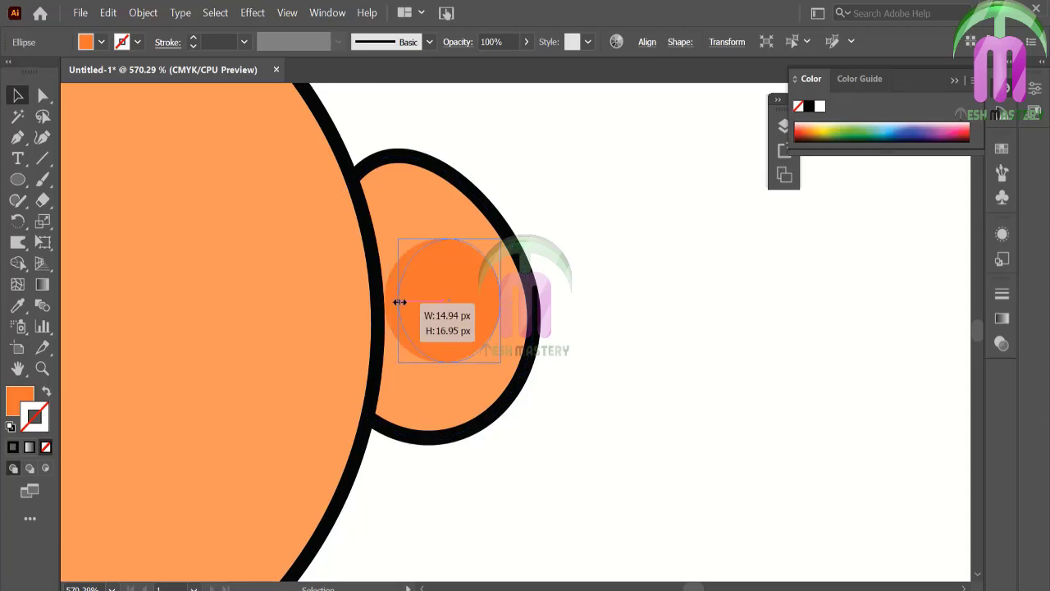
{"action": "left_click", "coordinate": [618, 293]}
{"action": "left_click", "coordinate": [420, 345]}
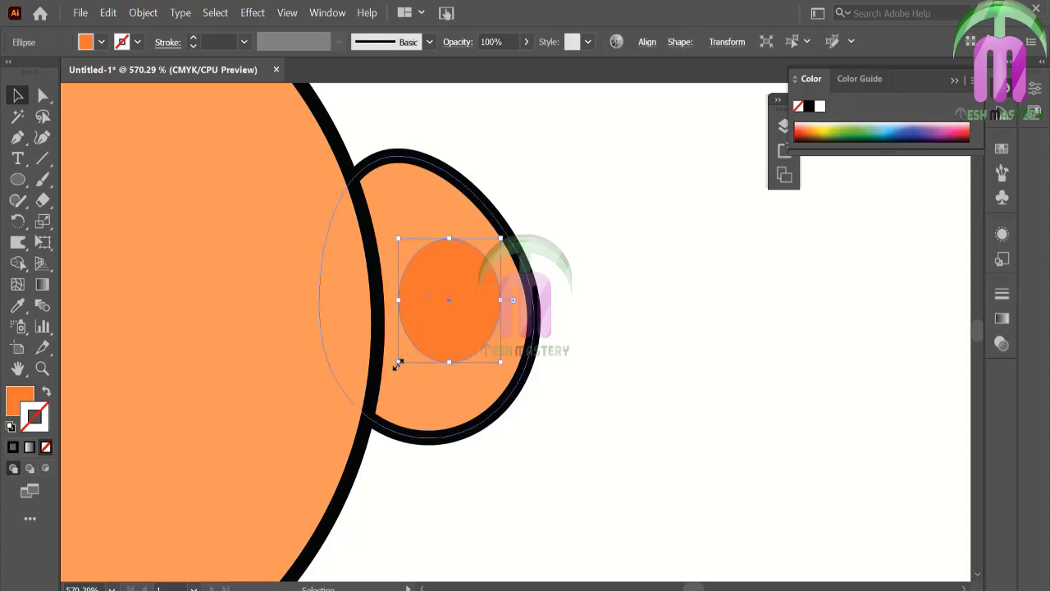
{"action": "mouse_move", "coordinate": [399, 361]}
{"action": "left_mouse_down"}
{"action": "mouse_move", "coordinate": [441, 335]}
{"action": "mouse_move", "coordinate": [508, 347]}
{"action": "left_mouse_up"}
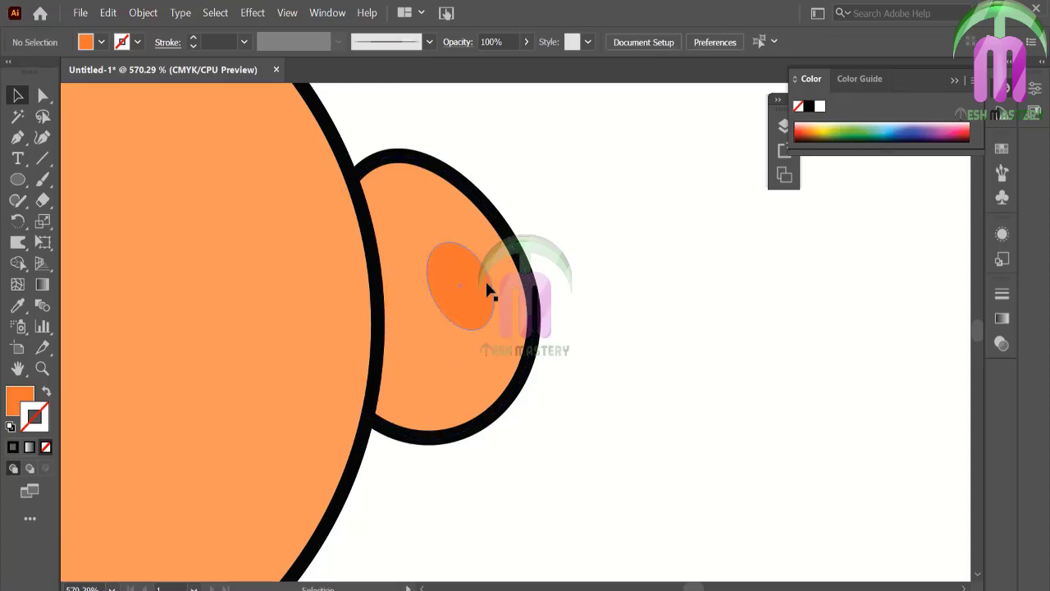
{"action": "left_click_drag", "start_coordinate": [488, 289], "coordinate": [631, 251]}
{"action": "left_click", "coordinate": [698, 271]}
{"action": "left_click", "coordinate": [42, 179]}
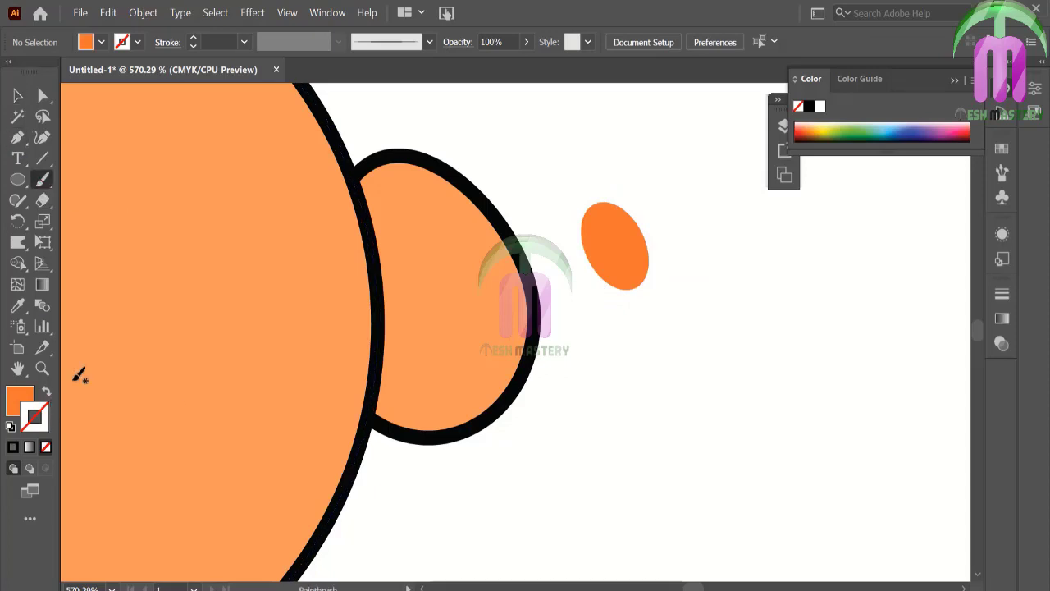
- With fill set to None, brush an S-shaped inner ear curve and an arc near the ear's top
{"action": "left_click", "coordinate": [47, 446]}
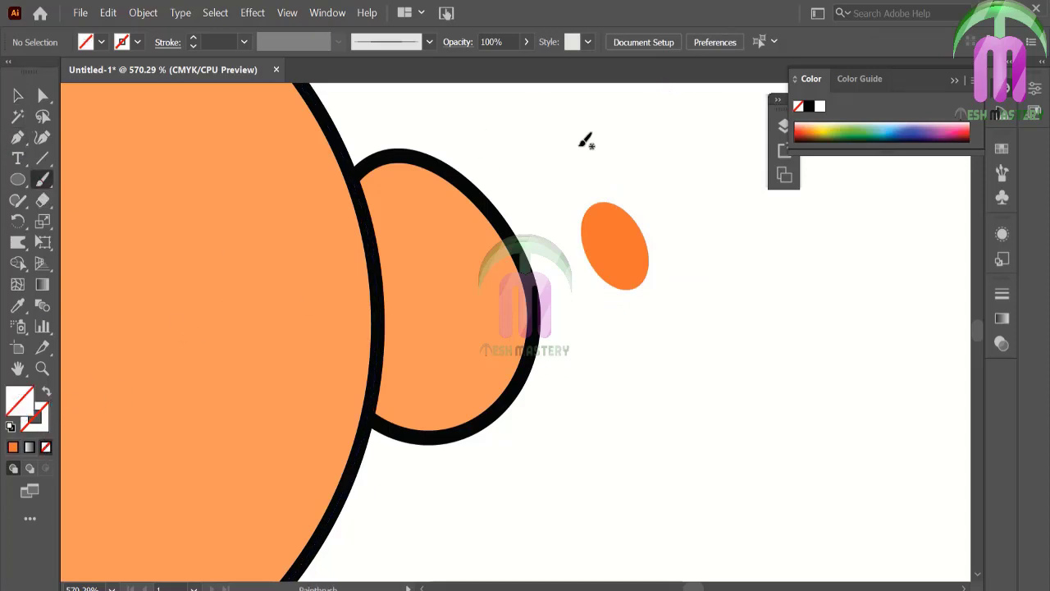
{"action": "left_click_drag", "start_coordinate": [452, 353], "coordinate": [423, 365]}
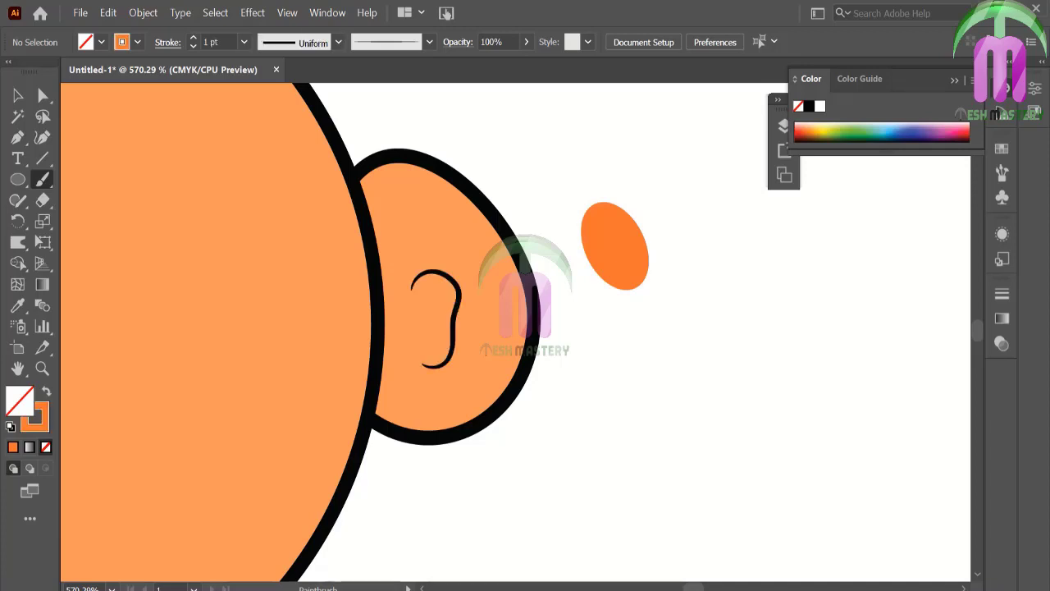
{"action": "left_click_drag", "start_coordinate": [445, 221], "coordinate": [486, 313]}
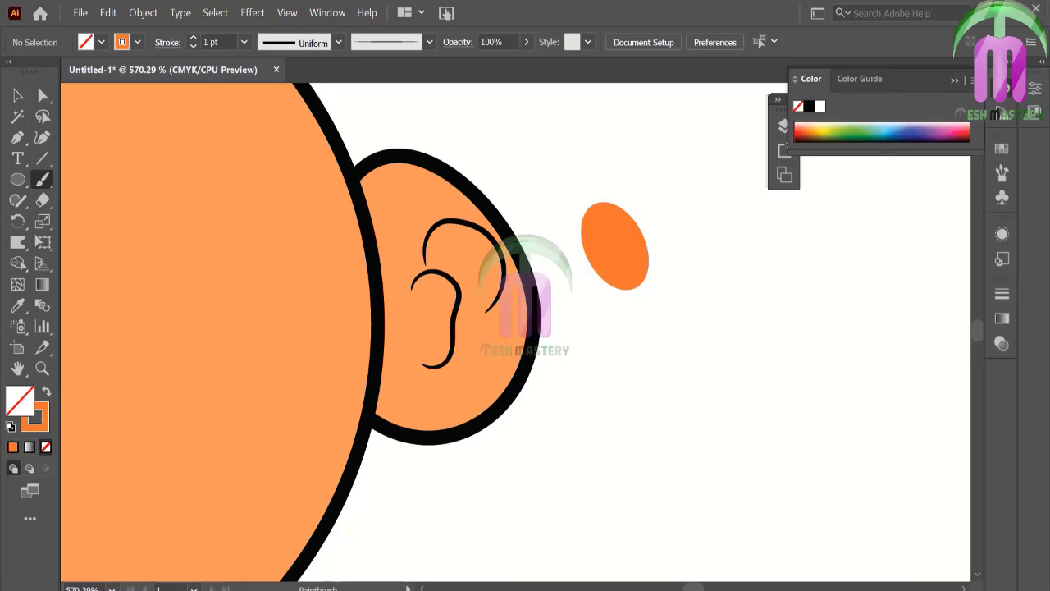
- Nudge the inner and upper ear curves into place with the Selection tool
{"action": "left_click", "coordinate": [15, 99]}
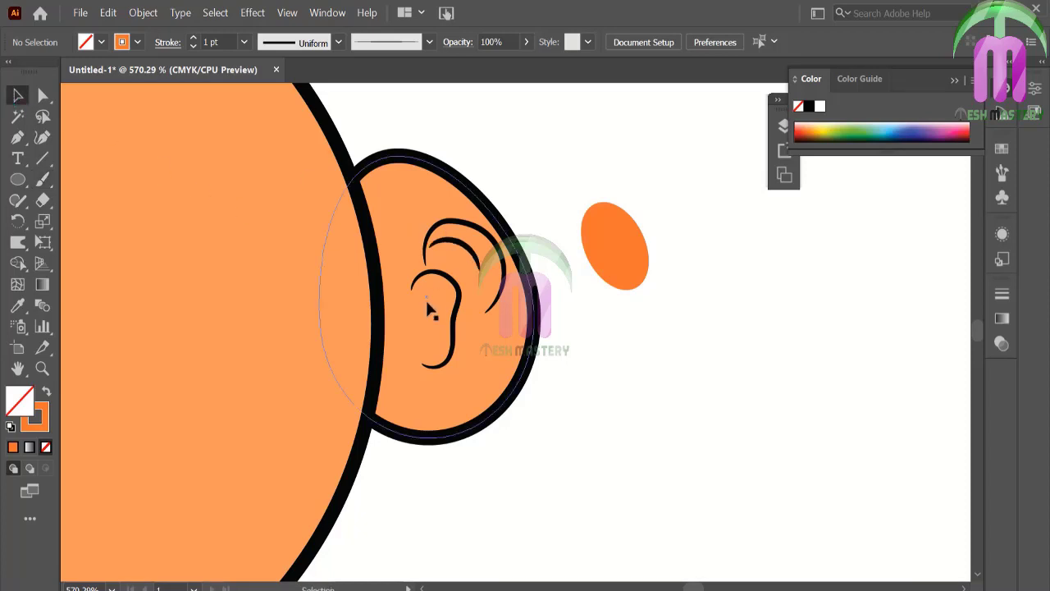
{"action": "left_click_drag", "start_coordinate": [443, 283], "coordinate": [428, 283]}
{"action": "left_click_drag", "start_coordinate": [487, 233], "coordinate": [460, 269]}
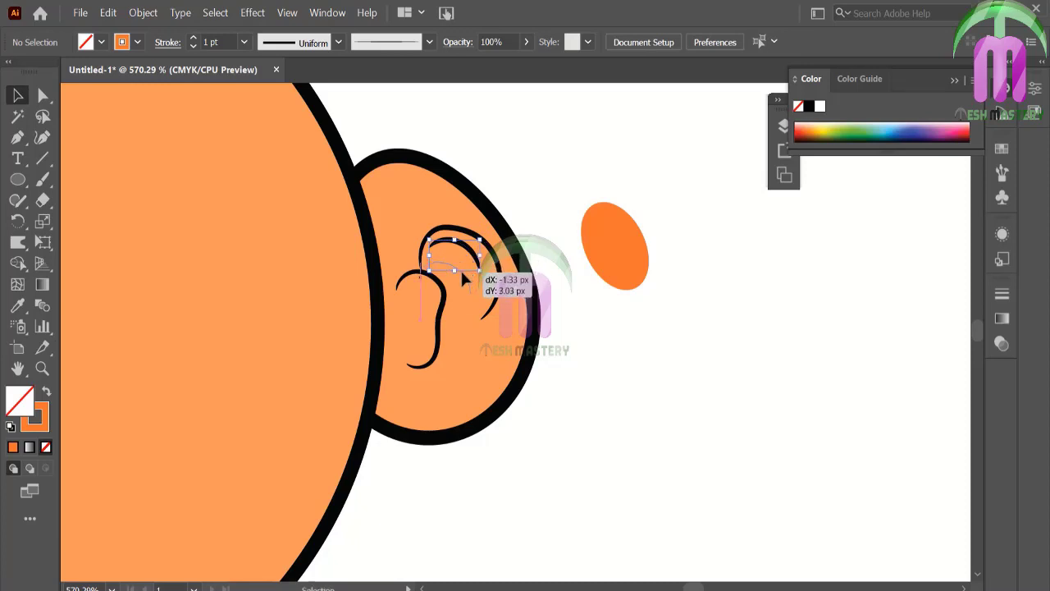
{"action": "left_click", "coordinate": [524, 182]}
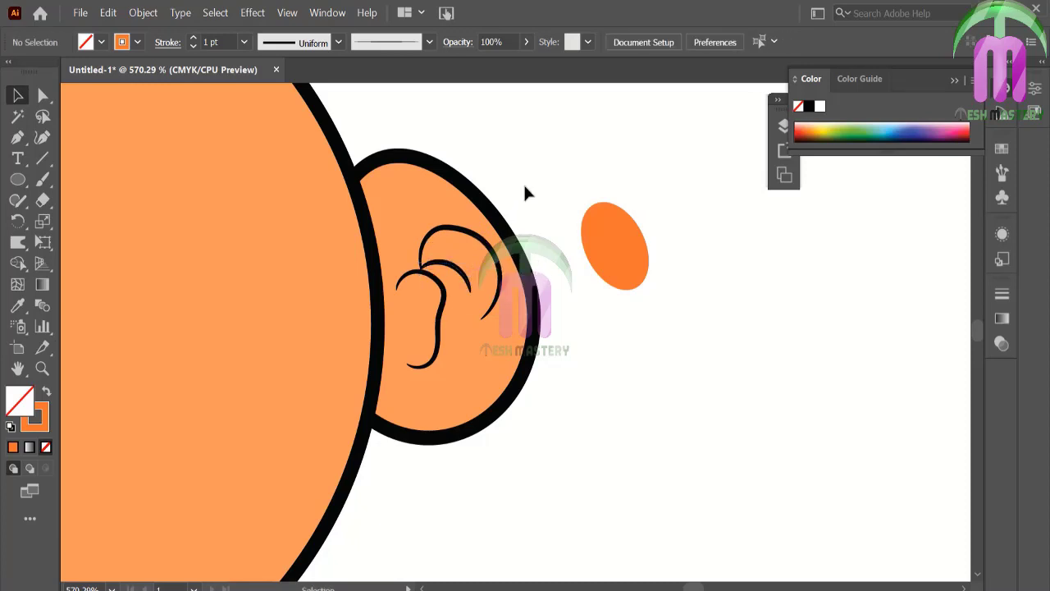
{"action": "left_click", "coordinate": [41, 182]}
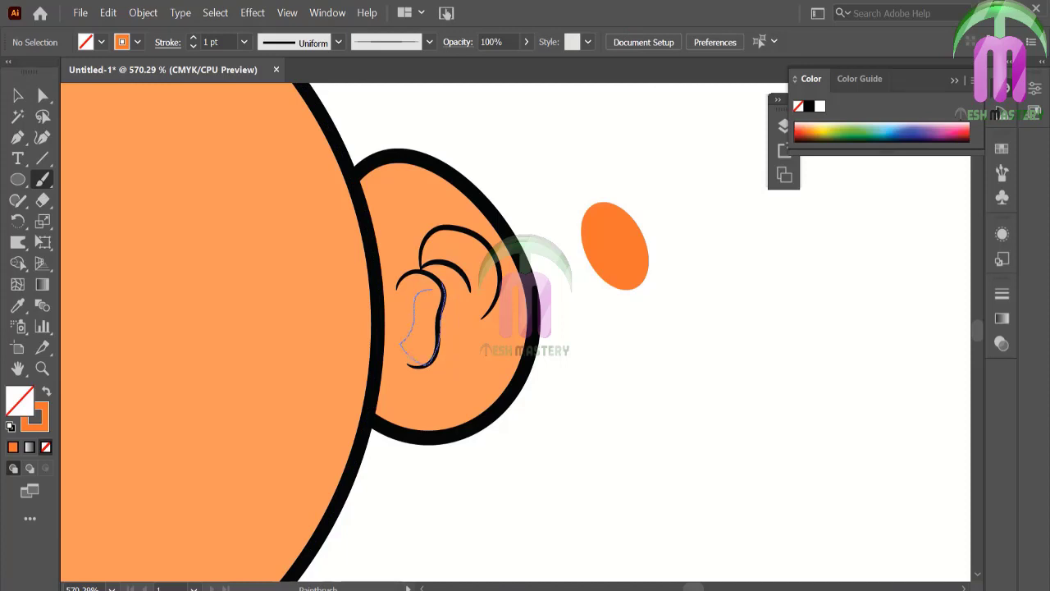
- Brush a closed loop along the lower ear curve and fill it with the face's orange
{"action": "left_click_drag", "start_coordinate": [402, 344], "coordinate": [411, 364]}
{"action": "left_click", "coordinate": [18, 95]}
{"action": "left_click", "coordinate": [441, 320]}
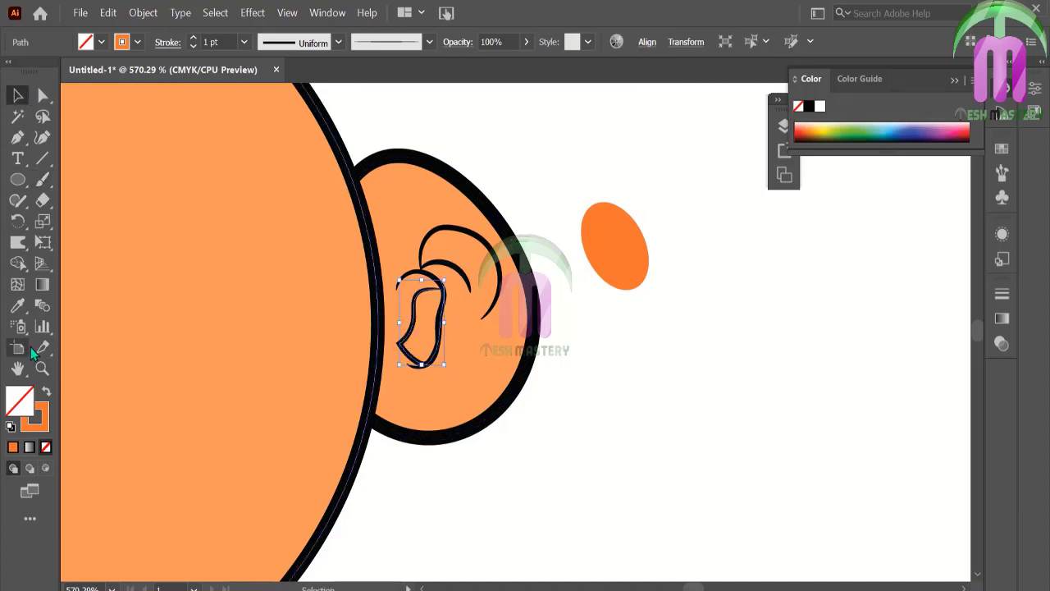
{"action": "key", "text": "i"}
{"action": "left_click", "coordinate": [610, 222]}
{"action": "key", "text": "v"}
{"action": "left_click", "coordinate": [420, 148]}
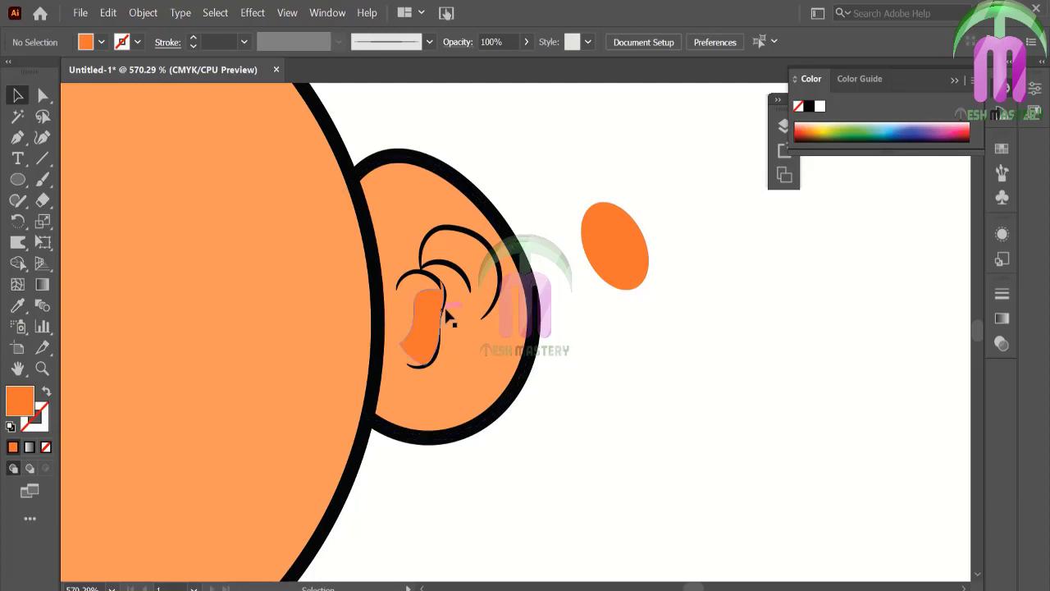
{"action": "left_click", "coordinate": [450, 320]}
- Open the Layers panel and pull the inner-ear shape's bottom anchor lower to follow the curve
{"action": "left_click", "coordinate": [1005, 179]}
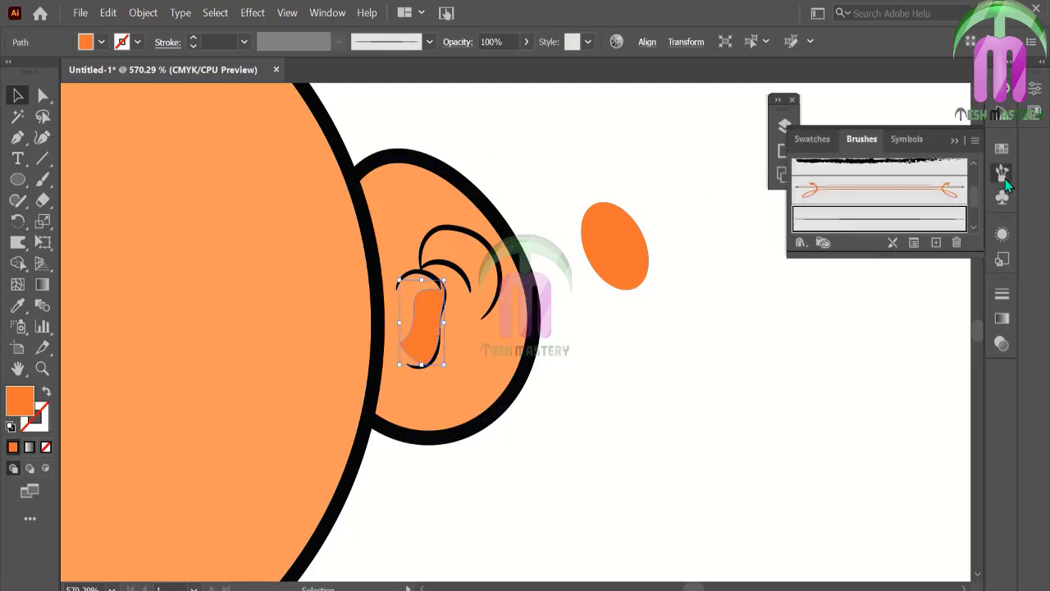
{"action": "left_click", "coordinate": [779, 132]}
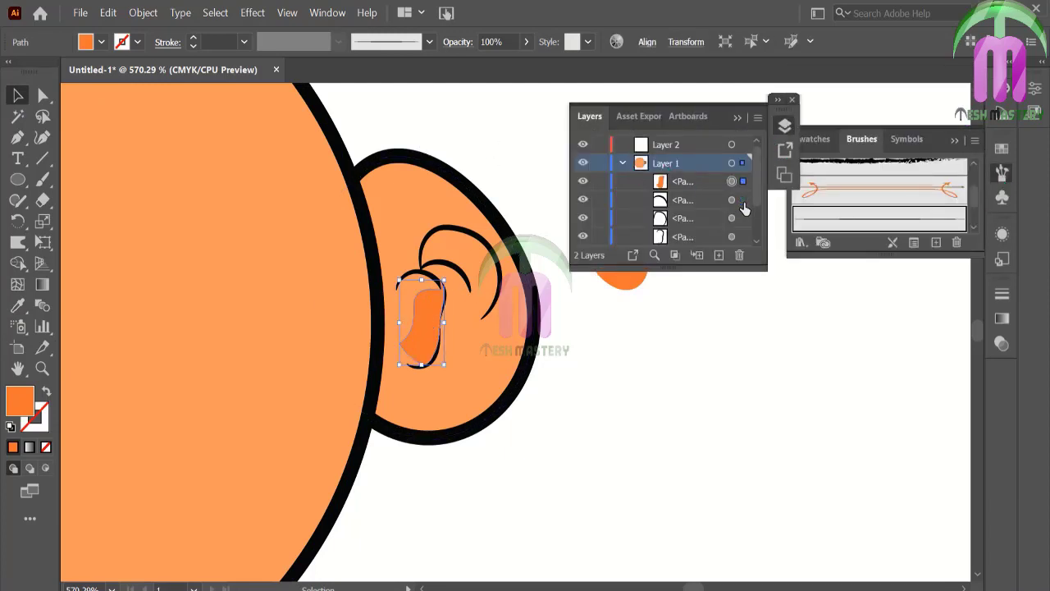
{"action": "scroll", "coordinate": [743, 226], "scroll_direction": "down", "scroll_amount": 3}
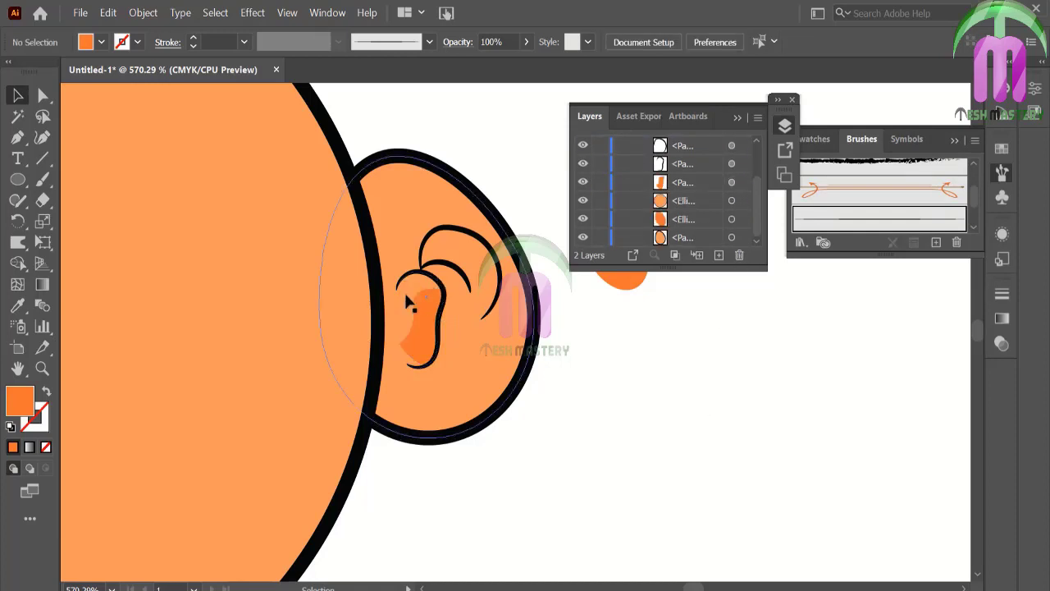
{"action": "key", "text": "a"}
{"action": "left_click_drag", "start_coordinate": [404, 348], "coordinate": [412, 371]}
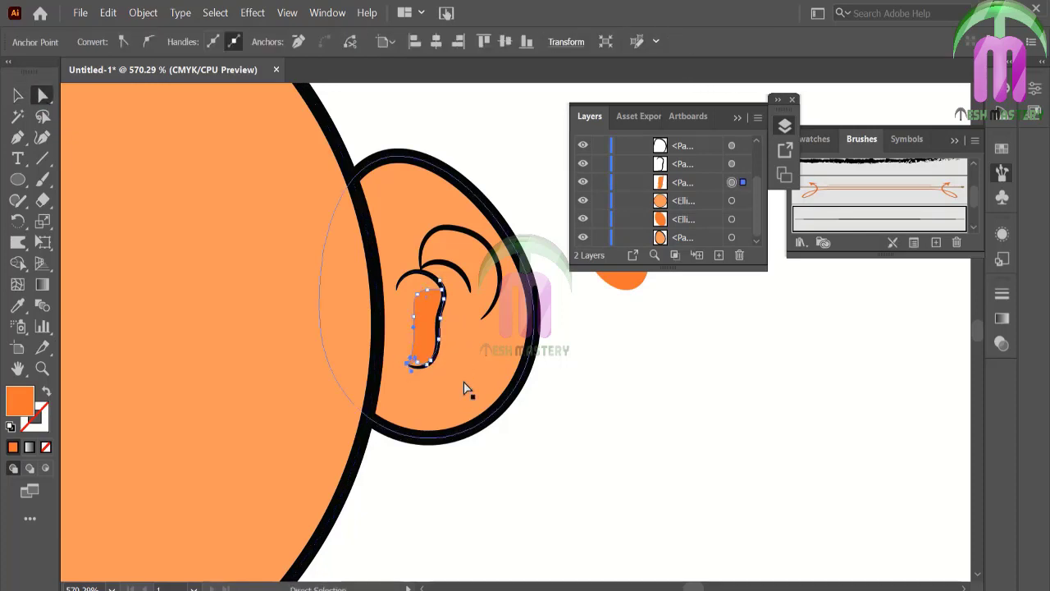
{"action": "left_click_drag", "start_coordinate": [415, 367], "coordinate": [416, 371]}
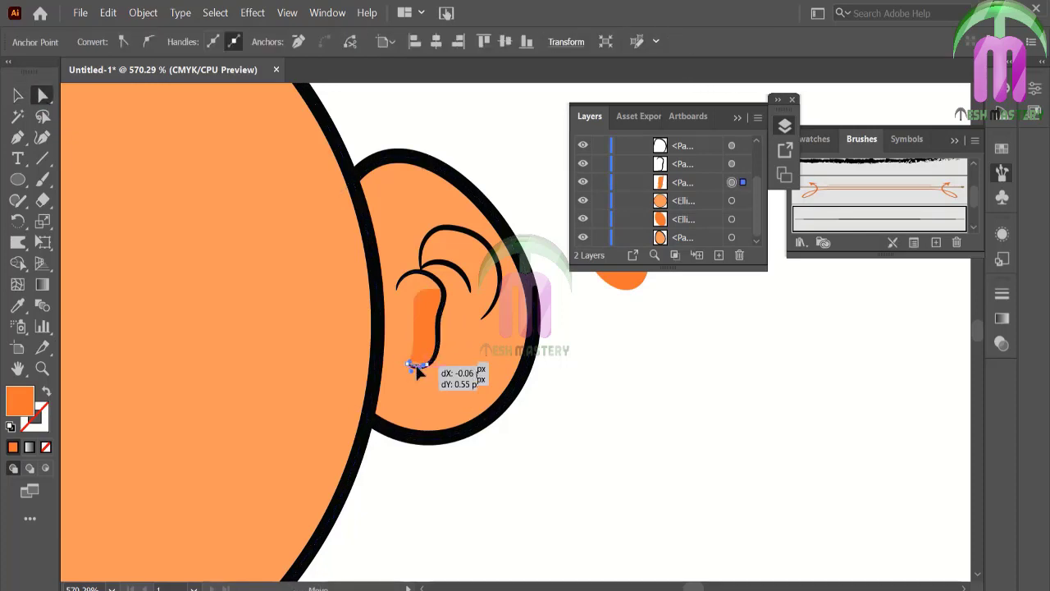
{"action": "left_click", "coordinate": [559, 370]}
- Brush a loop around the upper ear fold and fill it with sampled orange
{"action": "left_click", "coordinate": [43, 179]}
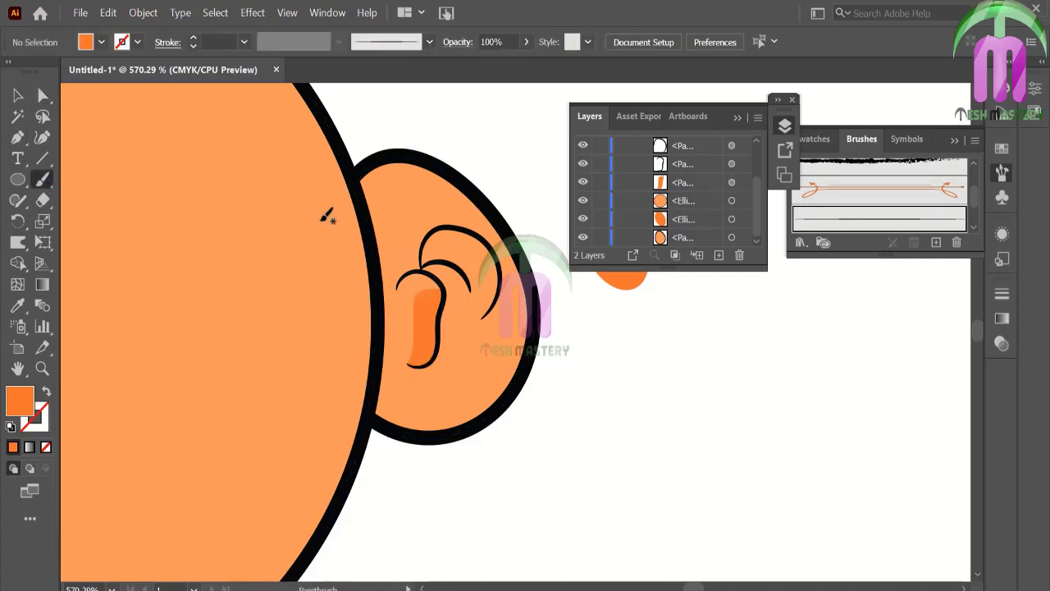
{"action": "left_click_drag", "start_coordinate": [470, 287], "coordinate": [437, 318]}
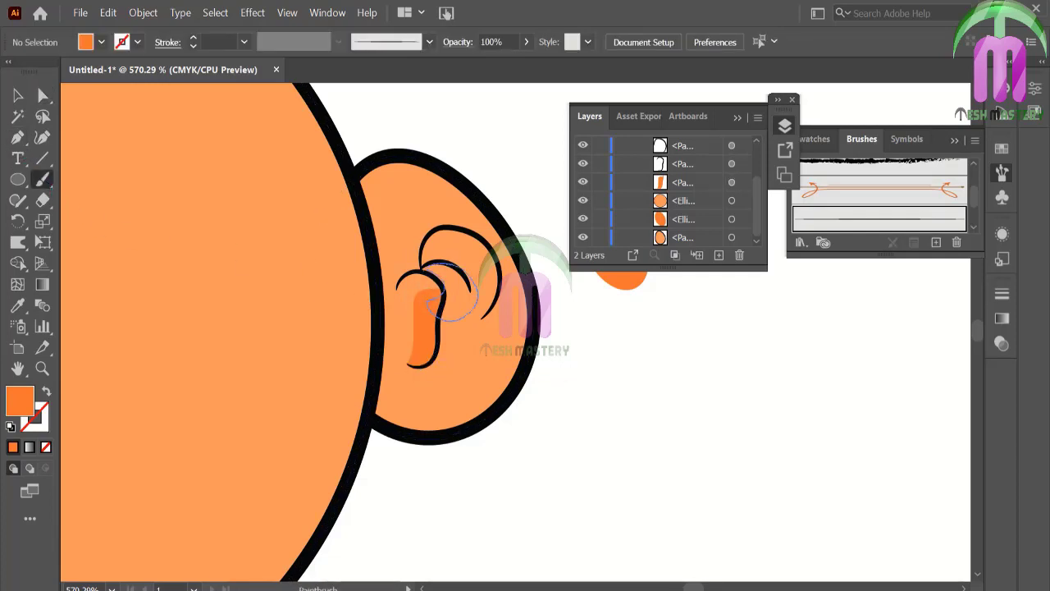
{"action": "left_click", "coordinate": [17, 95]}
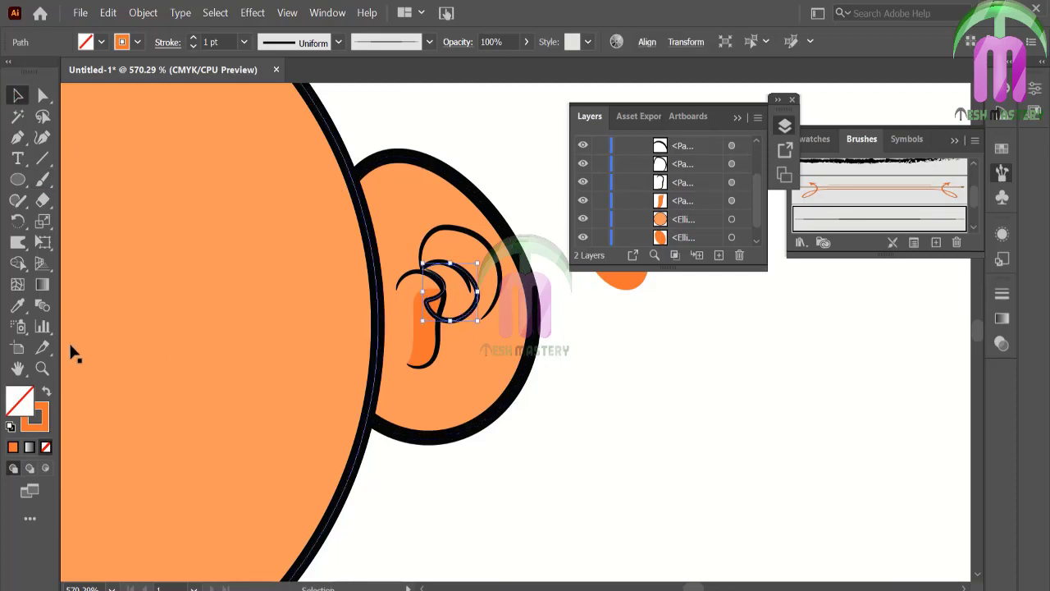
{"action": "left_click", "coordinate": [17, 305]}
{"action": "left_click", "coordinate": [625, 281]}
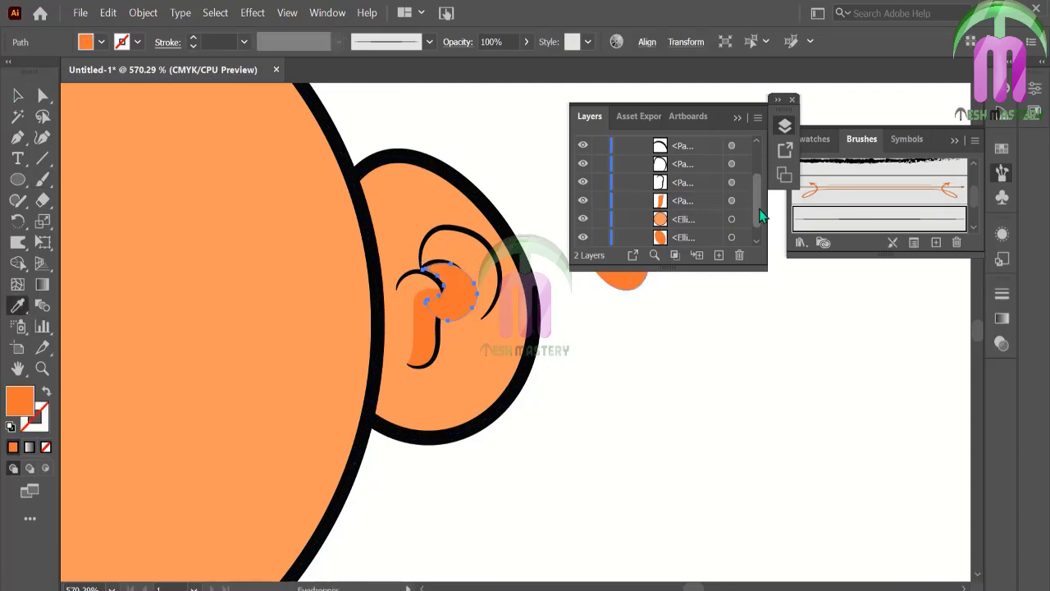
{"action": "left_click_drag", "start_coordinate": [758, 215], "coordinate": [756, 163]}
{"action": "mouse_move", "coordinate": [743, 225]}
{"action": "left_mouse_down"}
{"action": "mouse_move", "coordinate": [742, 256]}
{"action": "mouse_move", "coordinate": [741, 237]}
{"action": "left_mouse_up"}
{"action": "key", "text": "v"}
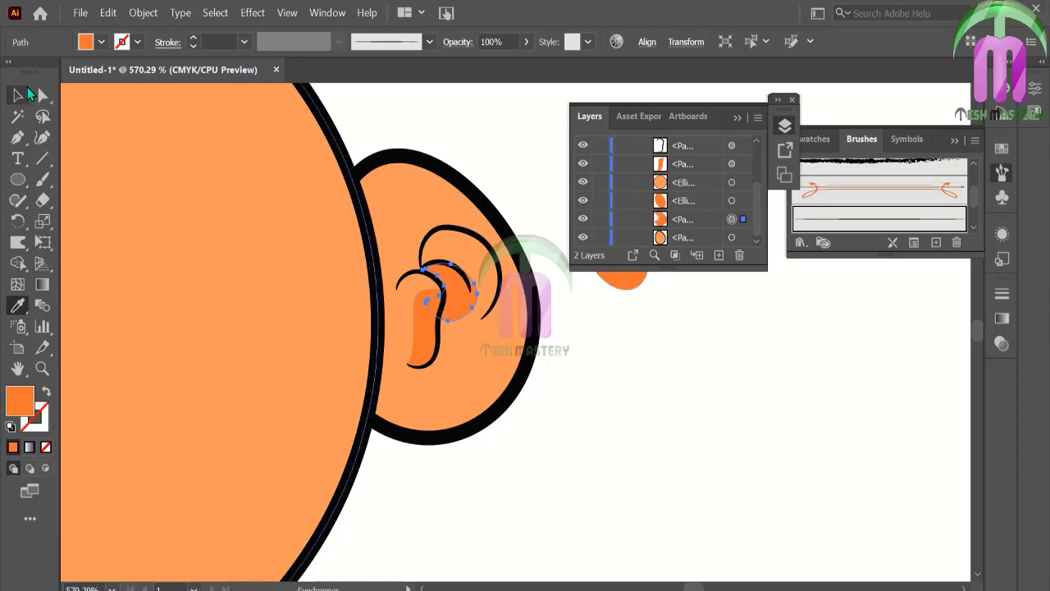
{"action": "left_click", "coordinate": [376, 102]}
- Recolour the upper-fold shape through the Color Picker
{"action": "key", "text": "b"}
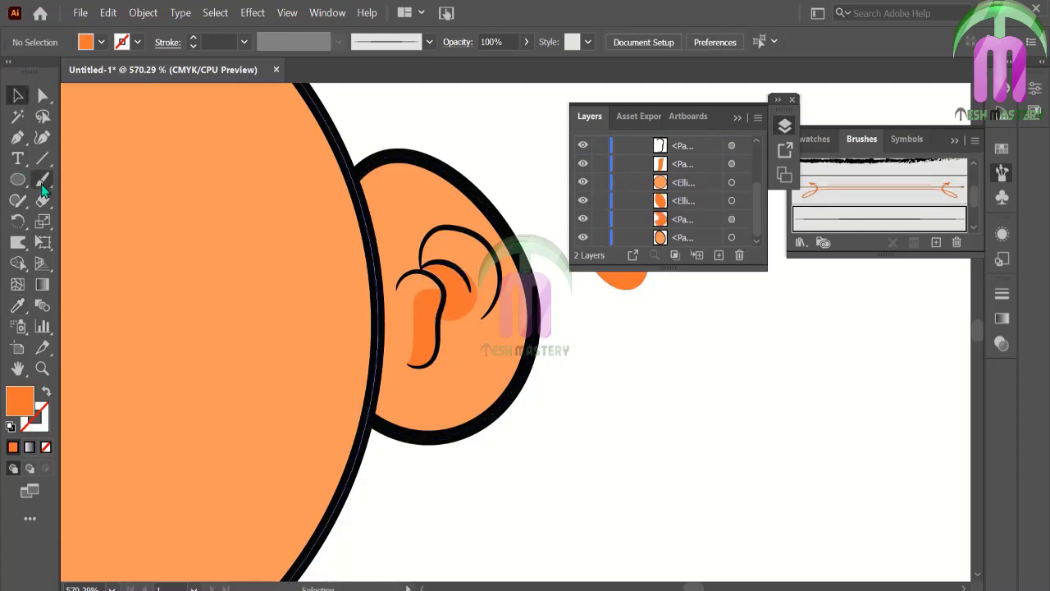
{"action": "key", "text": "v"}
{"action": "left_click", "coordinate": [471, 313]}
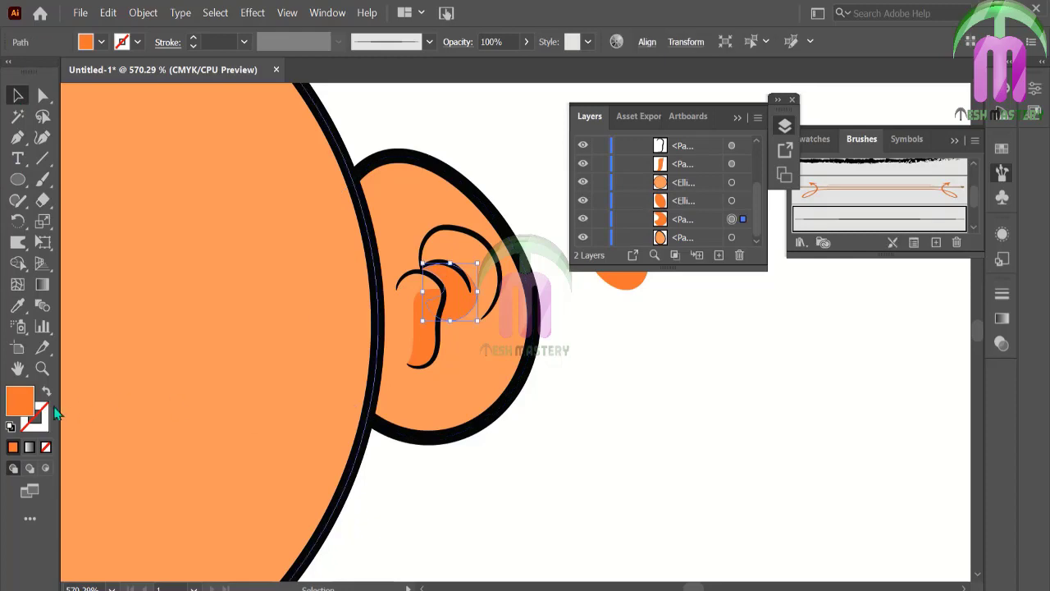
{"action": "double_click", "coordinate": [20, 402]}
{"action": "left_click", "coordinate": [698, 196]}
{"action": "left_click", "coordinate": [498, 129]}
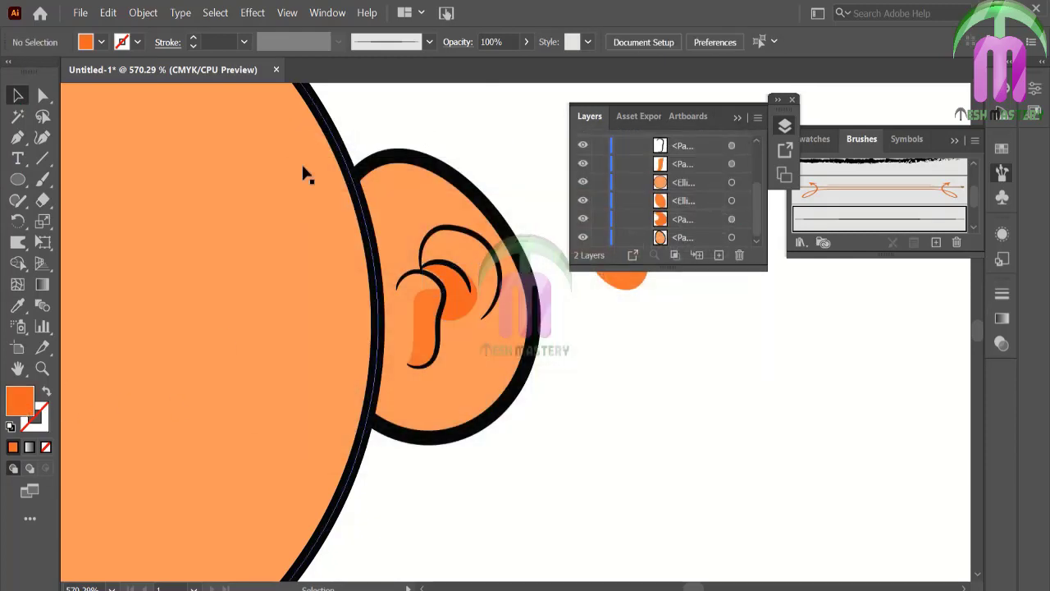
- Brush a larger loop over the upper fold and give it the deep orange E55110 fill
{"action": "key", "text": "b"}
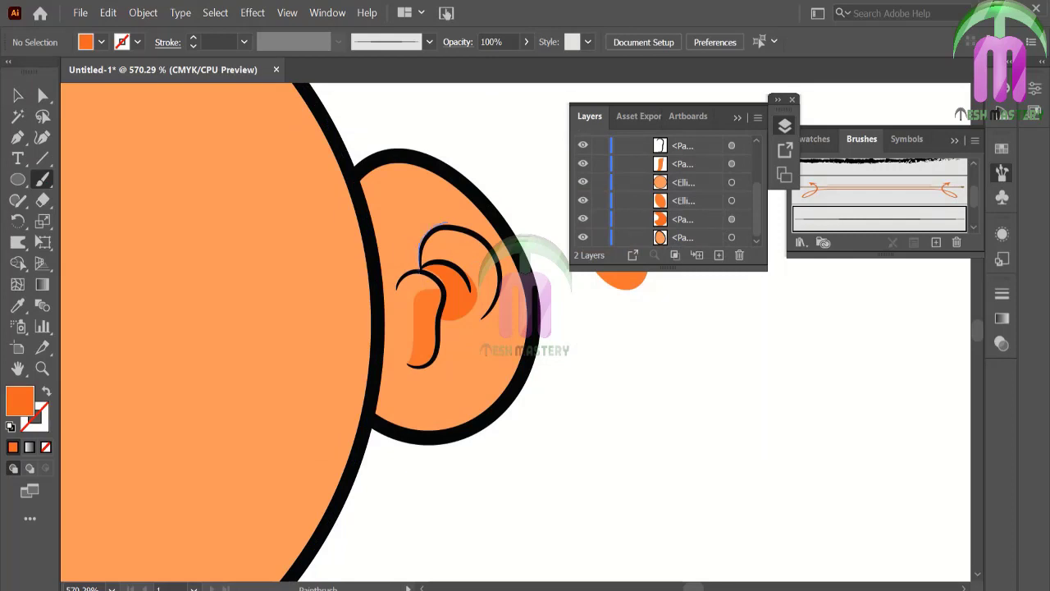
{"action": "left_click_drag", "start_coordinate": [499, 288], "coordinate": [479, 318]}
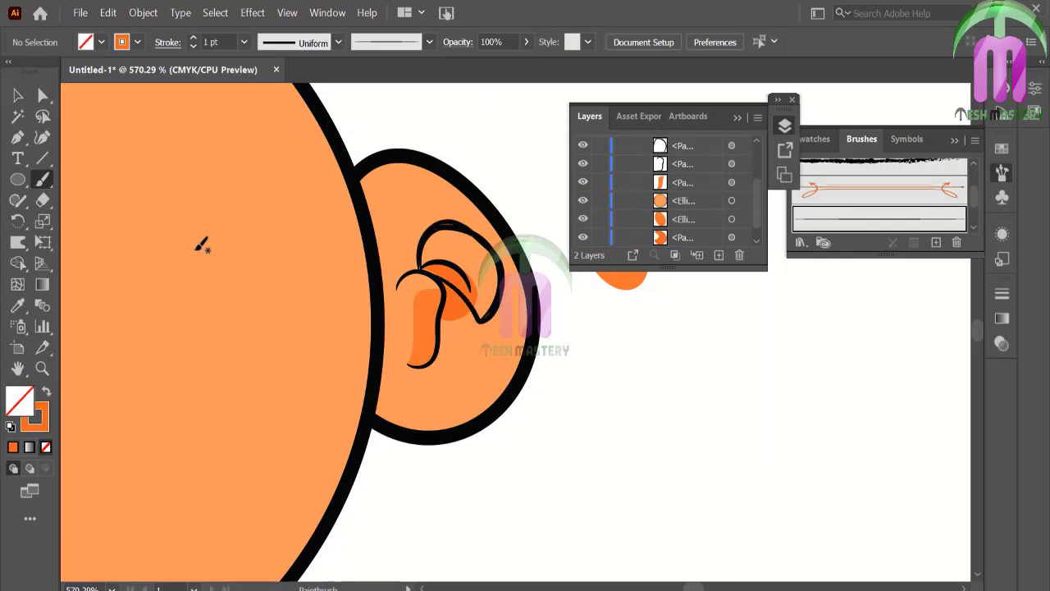
{"action": "key", "text": "v"}
{"action": "left_click", "coordinate": [490, 326]}
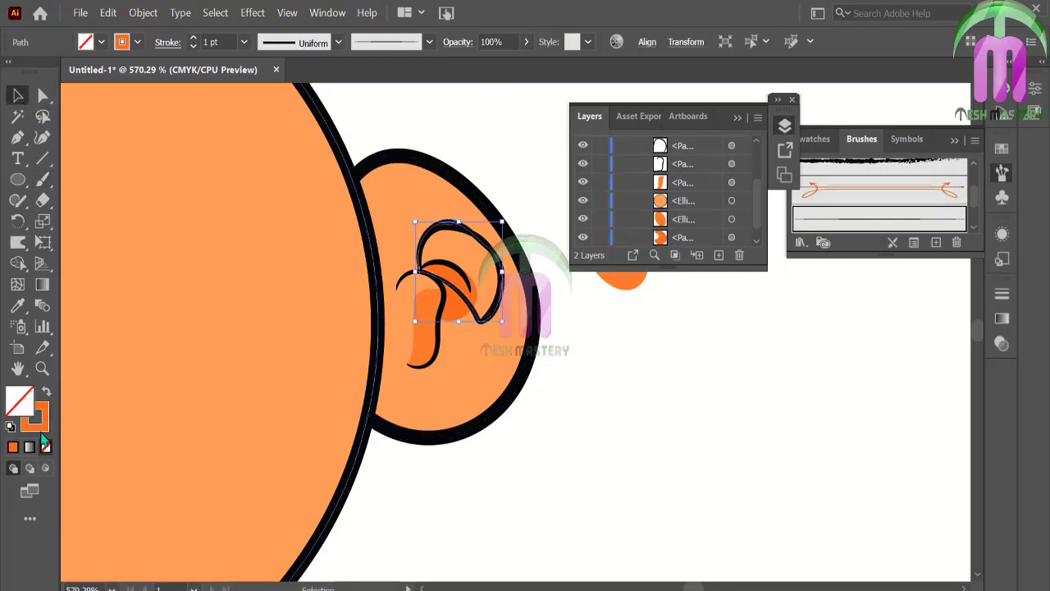
{"action": "left_click", "coordinate": [17, 305]}
{"action": "left_click", "coordinate": [179, 299]}
{"action": "double_click", "coordinate": [20, 401]}
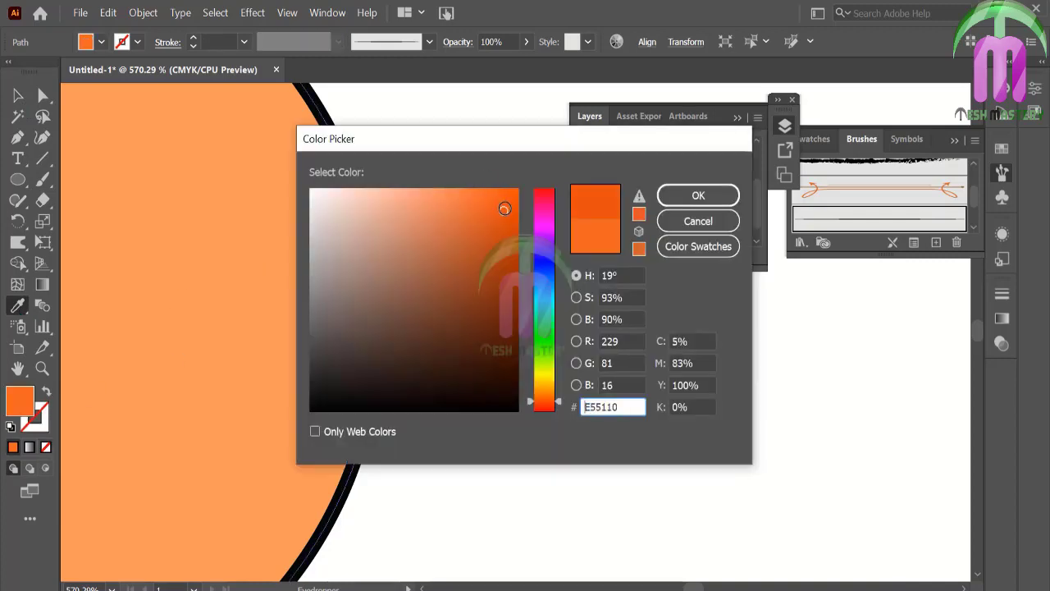
{"action": "left_click", "coordinate": [692, 195]}
- Move the upper-fold shape beneath the black curves in Layers and shrink it from the top
{"action": "key", "text": "v"}
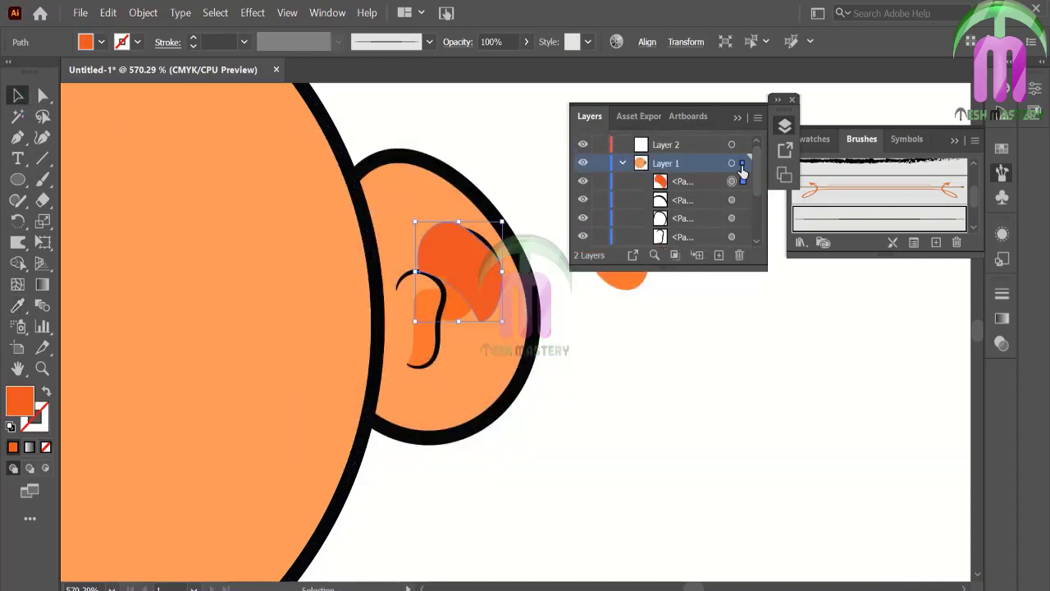
{"action": "left_click_drag", "start_coordinate": [742, 170], "coordinate": [743, 242]}
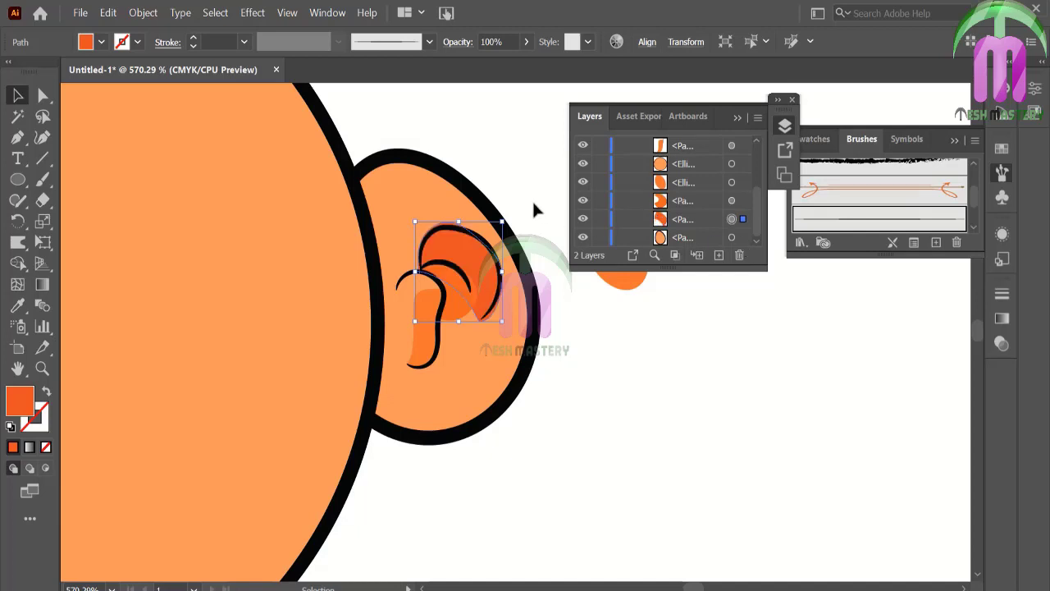
{"action": "left_click", "coordinate": [531, 200]}
{"action": "left_click", "coordinate": [497, 229]}
{"action": "left_click_drag", "start_coordinate": [458, 222], "coordinate": [466, 225]}
- Brush two curves along the bottom of the ear and select the lower-ear curve
{"action": "key", "text": "ctrl+shift+a"}
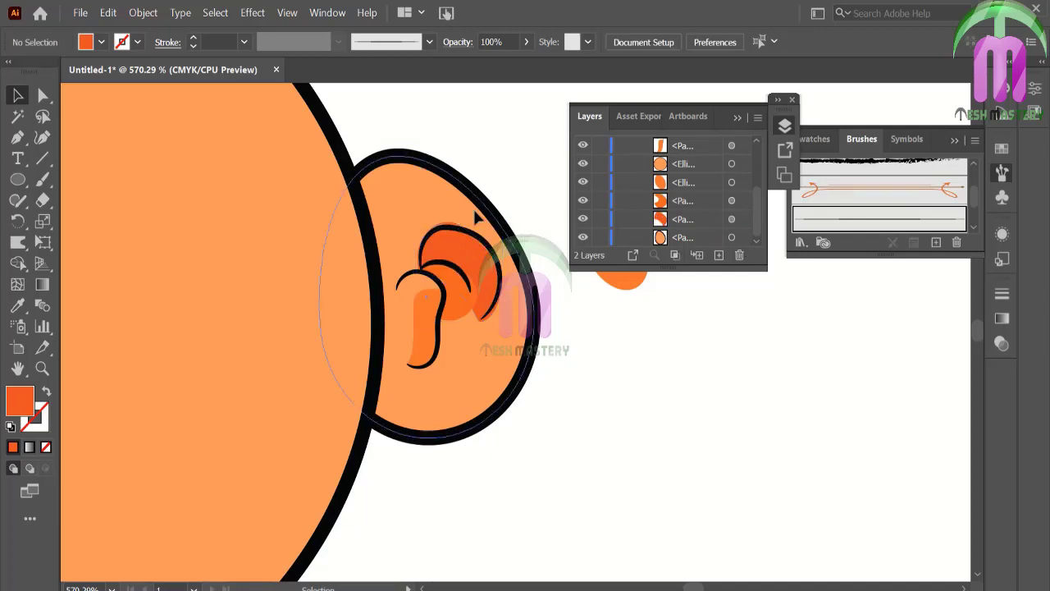
{"action": "left_click", "coordinate": [42, 179]}
{"action": "left_click_drag", "start_coordinate": [387, 397], "coordinate": [472, 394]}
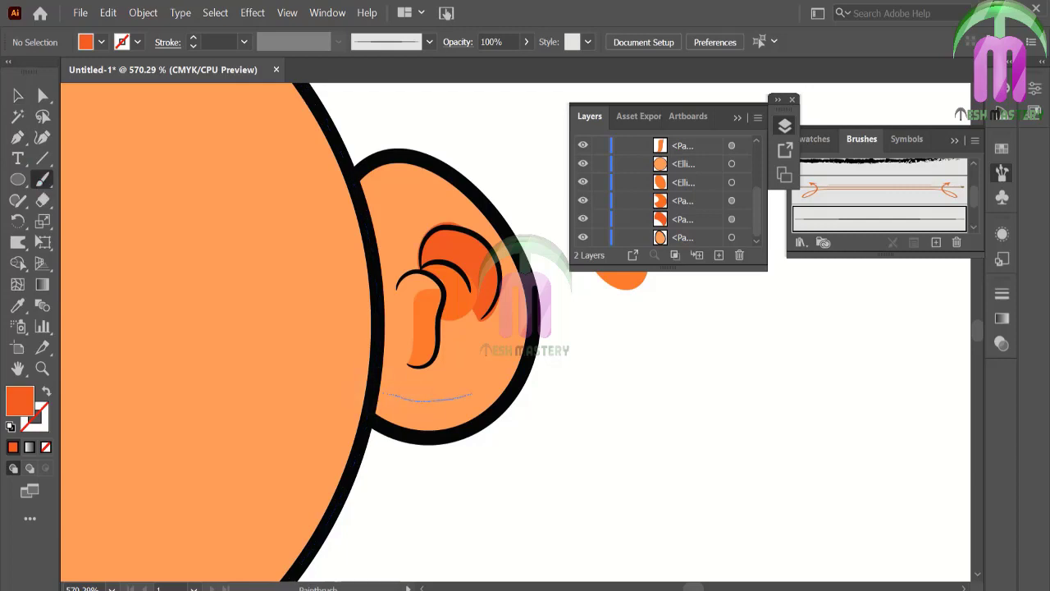
{"action": "left_click_drag", "start_coordinate": [518, 363], "coordinate": [521, 361]}
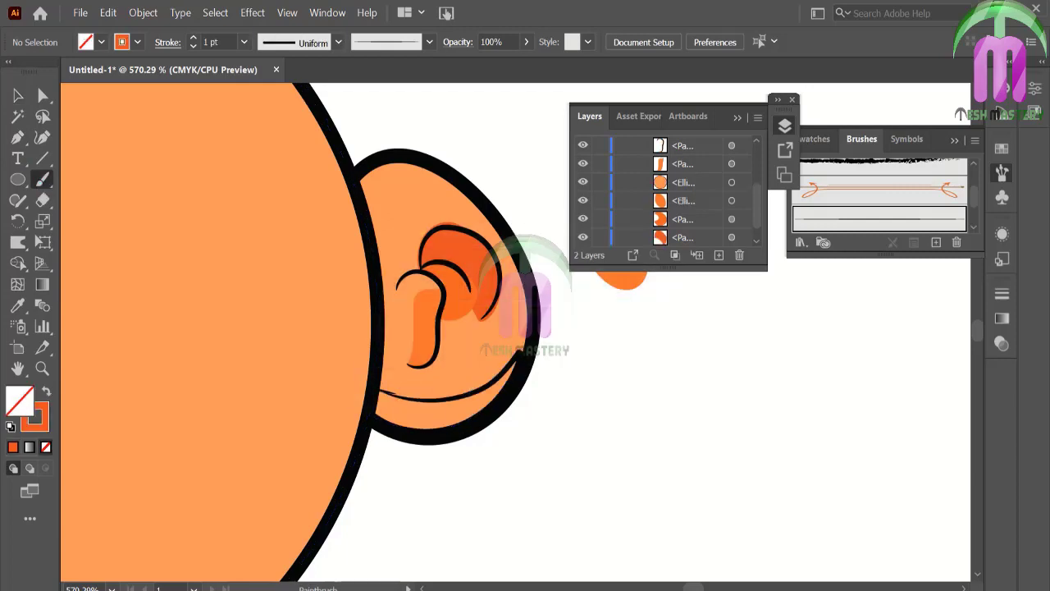
{"action": "left_click", "coordinate": [17, 95]}
{"action": "left_click", "coordinate": [460, 400]}
{"action": "left_click", "coordinate": [17, 326]}
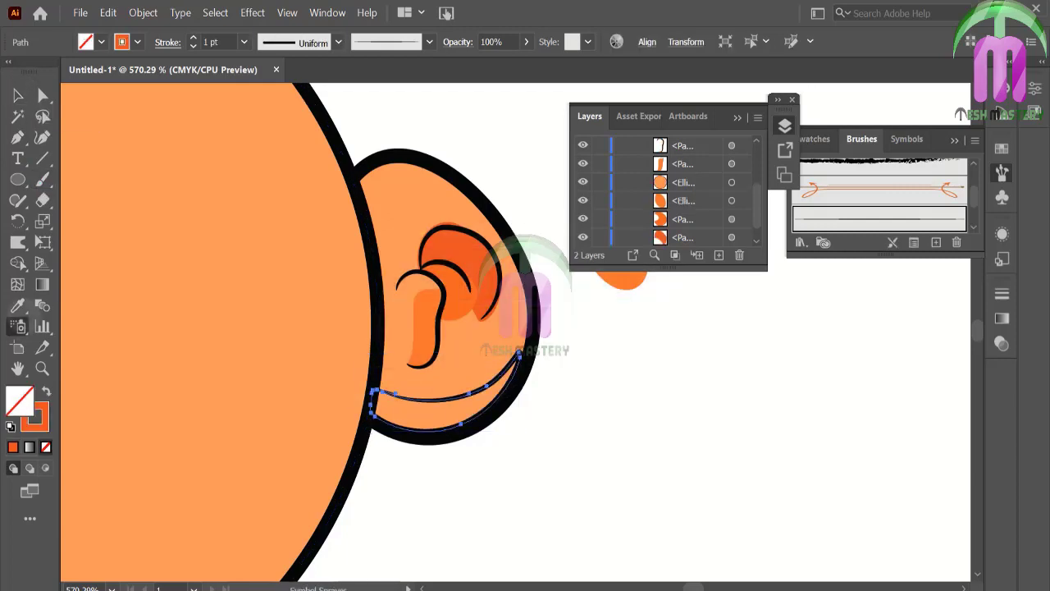
{"action": "left_click", "coordinate": [493, 410]}
{"action": "left_click", "coordinate": [626, 329]}
- Fill the lower-ear strip with the face orange and Alt-drag a copy slightly higher
{"action": "left_click", "coordinate": [18, 304]}
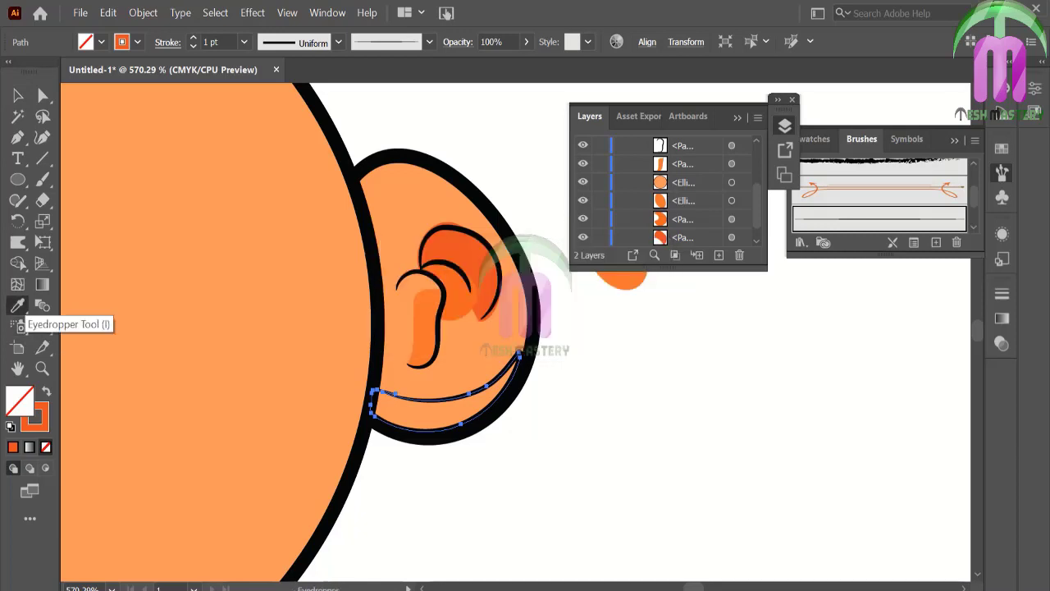
{"action": "left_click", "coordinate": [427, 303]}
{"action": "scroll", "coordinate": [666, 190], "scroll_direction": "up", "scroll_amount": 5}
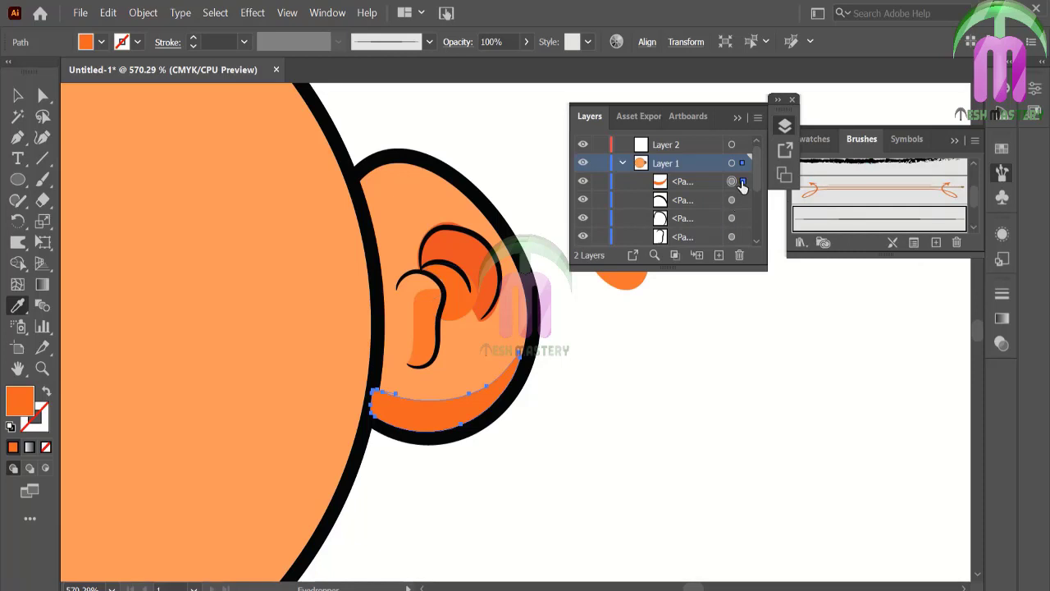
{"action": "scroll", "coordinate": [742, 205], "scroll_direction": "down", "scroll_amount": 5}
{"action": "key", "text": "v"}
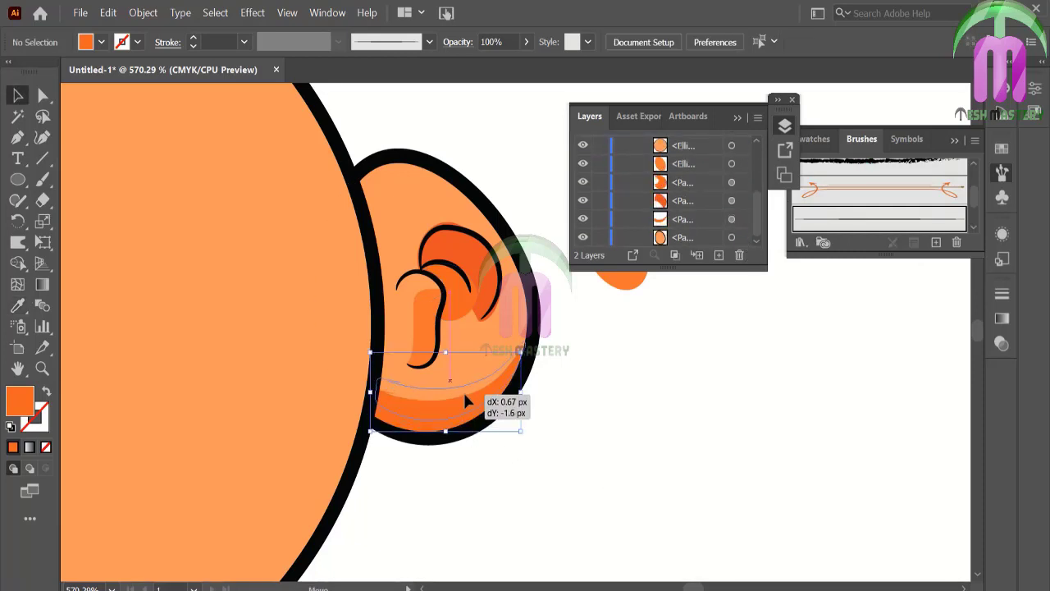
{"action": "left_click_drag", "start_coordinate": [472, 419], "coordinate": [464, 391]}
- Give the copied strip a darker orange and nudge it up about 8 px
{"action": "key", "text": "i"}
{"action": "left_click", "coordinate": [466, 258]}
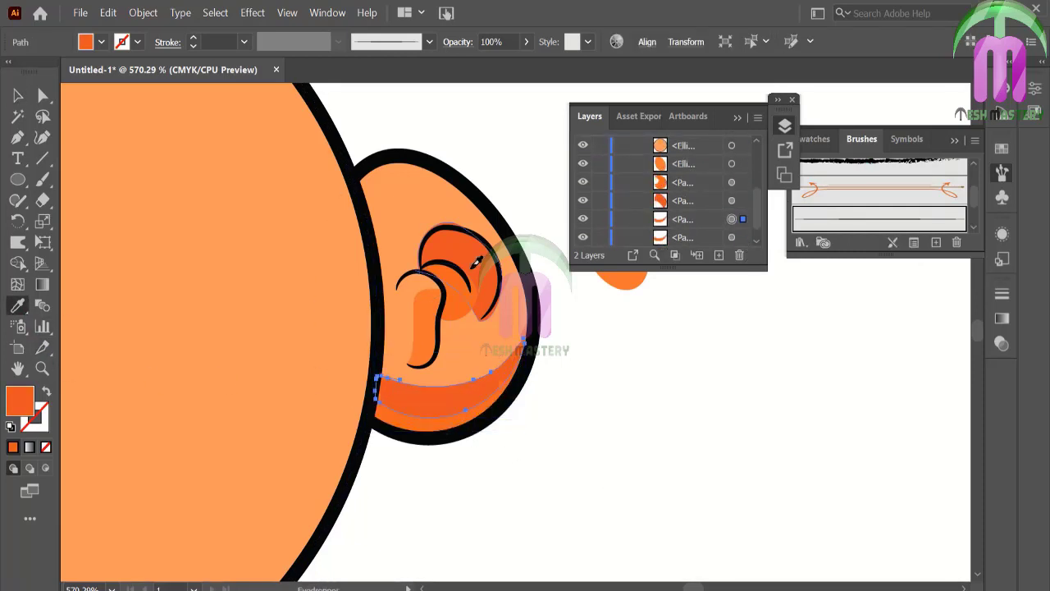
{"action": "key", "text": "v"}
{"action": "left_click_drag", "start_coordinate": [446, 394], "coordinate": [446, 388]}
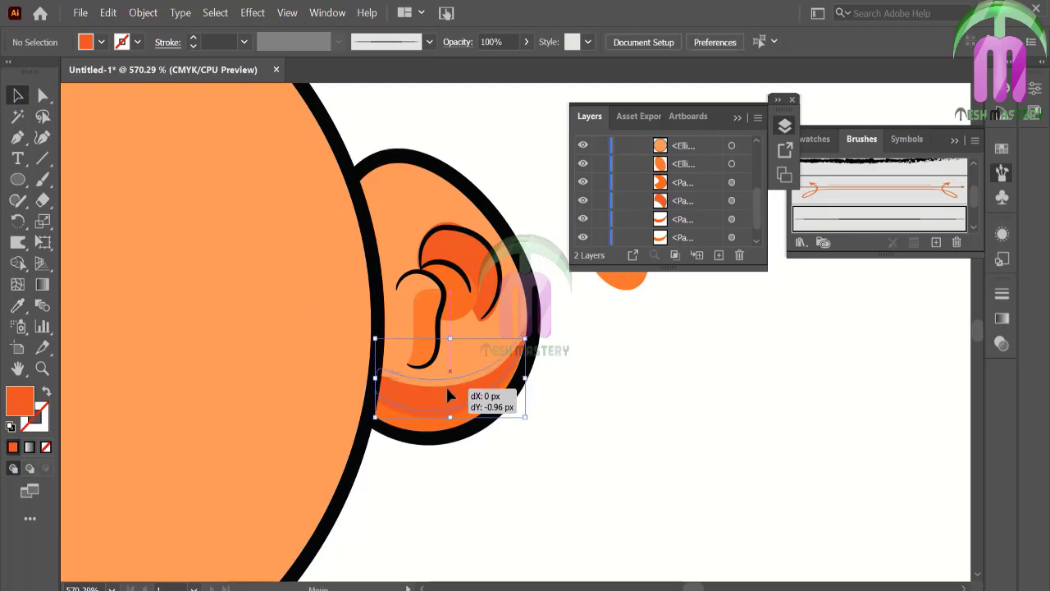
- Recolour the ear strip a lighter orange and fit the page in the window
{"action": "left_click", "coordinate": [11, 305]}
{"action": "left_click", "coordinate": [425, 297]}
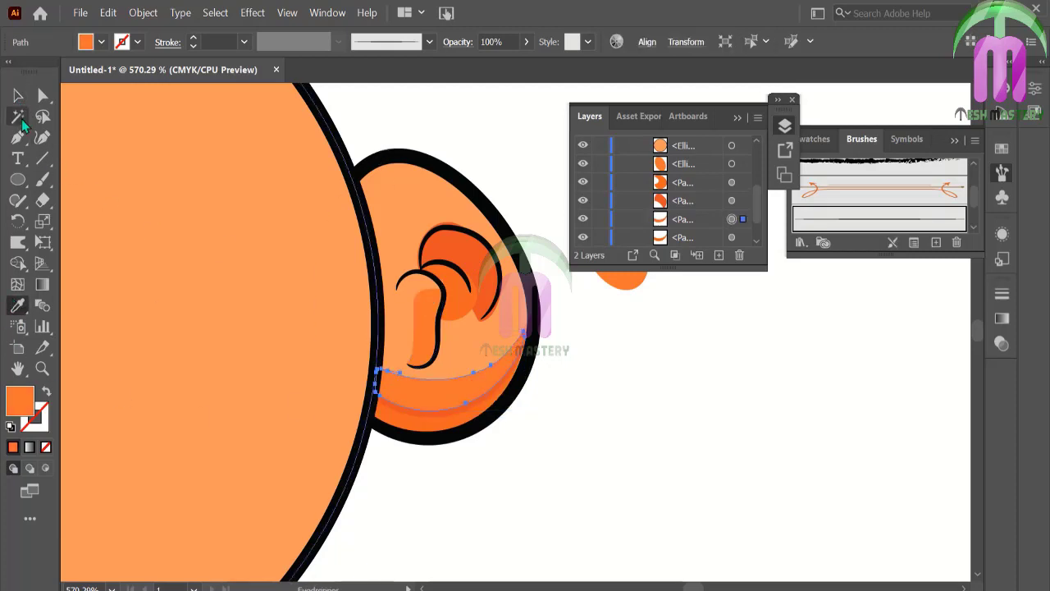
{"action": "key", "text": "v"}
{"action": "left_click", "coordinate": [429, 145]}
{"action": "key", "text": "ctrl+0"}
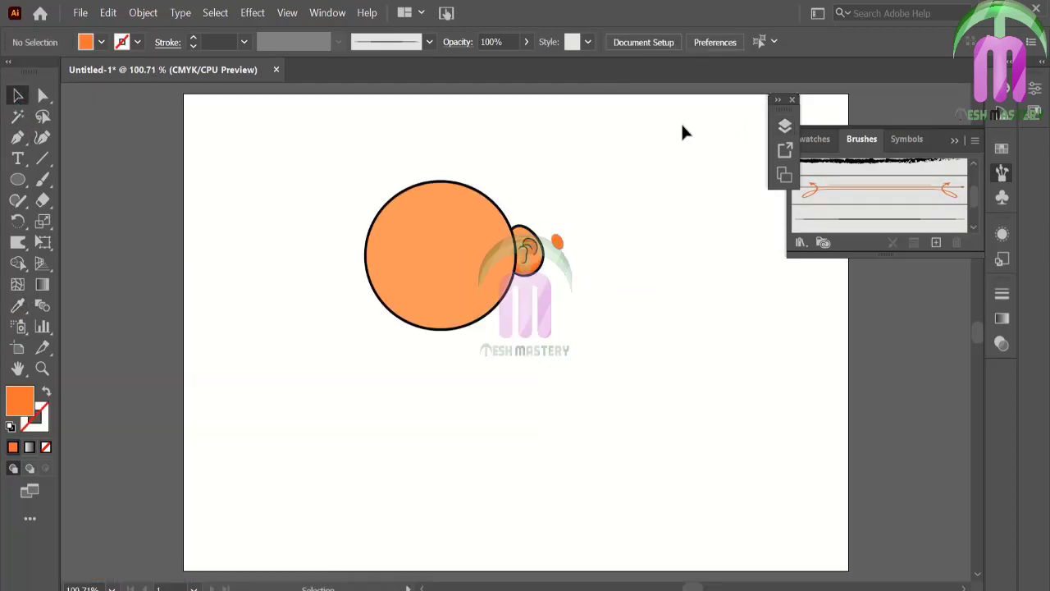
- Reflect a copy of the ear group and move it to the head's left side
{"action": "left_click", "coordinate": [525, 254]}
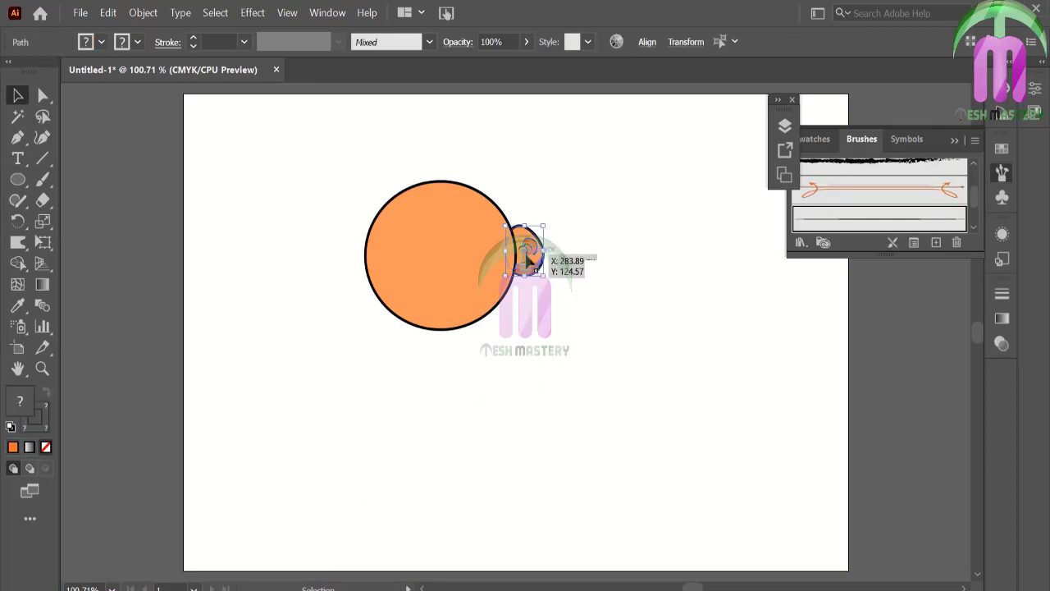
{"action": "right_click", "coordinate": [526, 256]}
{"action": "left_click", "coordinate": [365, 489]}
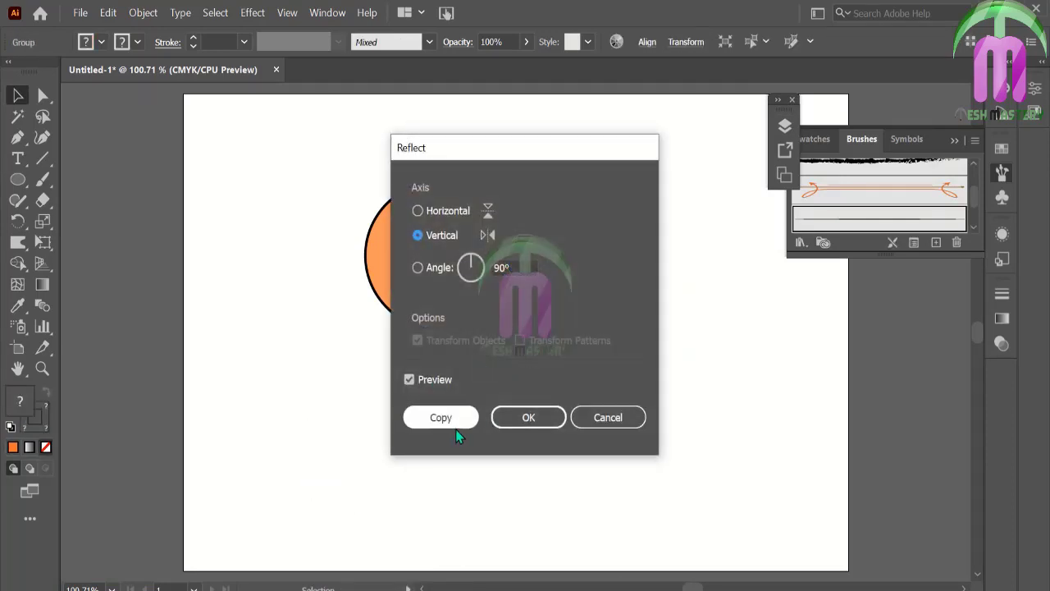
{"action": "left_click", "coordinate": [451, 417]}
{"action": "left_click_drag", "start_coordinate": [523, 256], "coordinate": [348, 259]}
{"action": "left_click", "coordinate": [285, 255]}
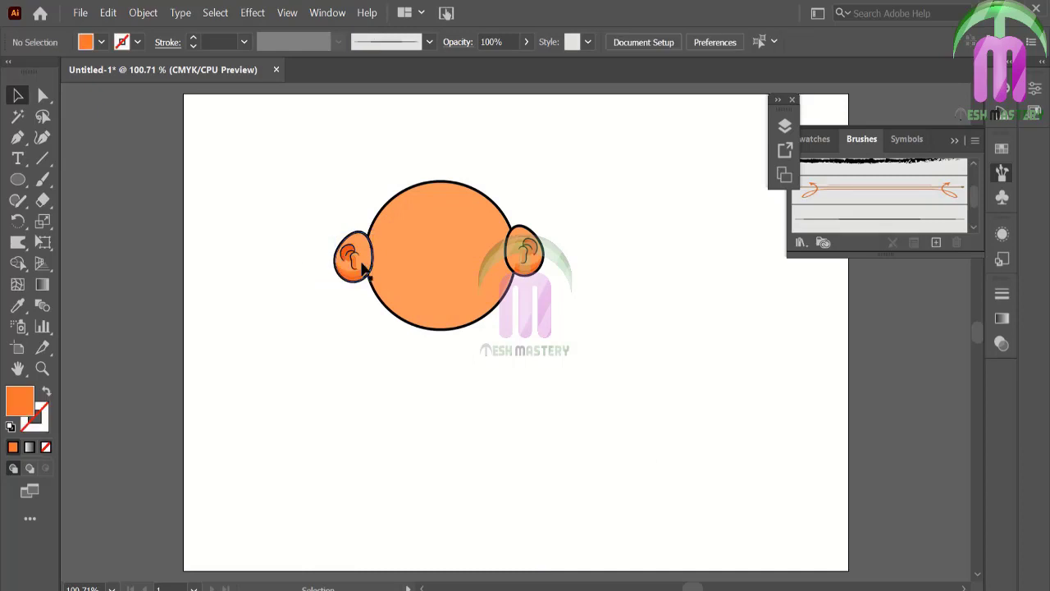
- Send both ears to the back behind the head and tuck the left ear closer
{"action": "left_click", "coordinate": [525, 246]}
{"action": "right_click", "coordinate": [529, 237]}
{"action": "left_click", "coordinate": [377, 485]}
{"action": "left_click", "coordinate": [341, 264]}
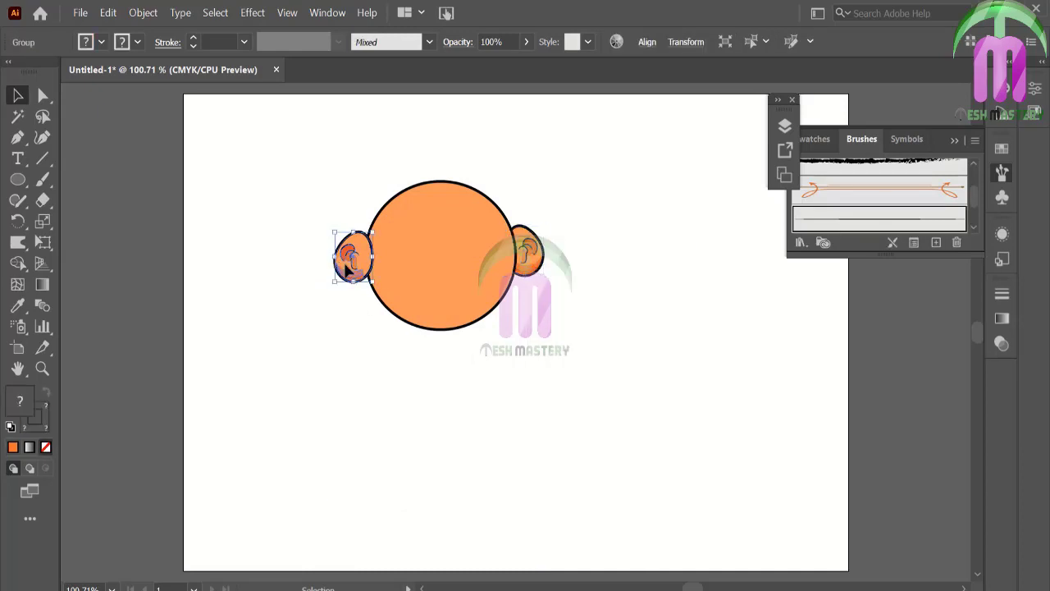
{"action": "right_click", "coordinate": [345, 262]}
{"action": "left_click", "coordinate": [194, 513]}
{"action": "left_click", "coordinate": [302, 421]}
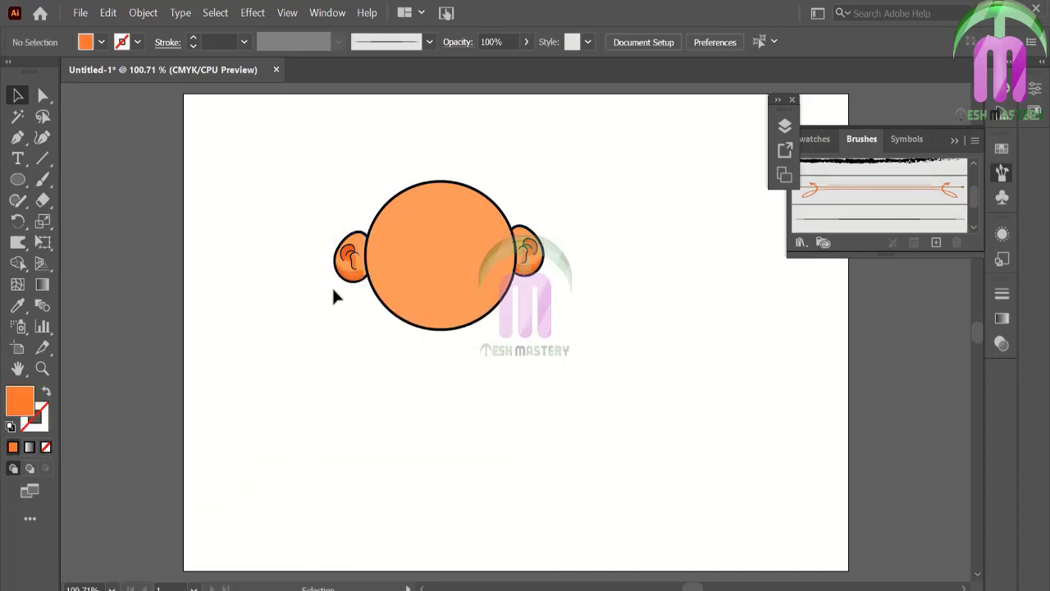
{"action": "left_click_drag", "start_coordinate": [343, 274], "coordinate": [347, 275]}
{"action": "left_click", "coordinate": [303, 278]}
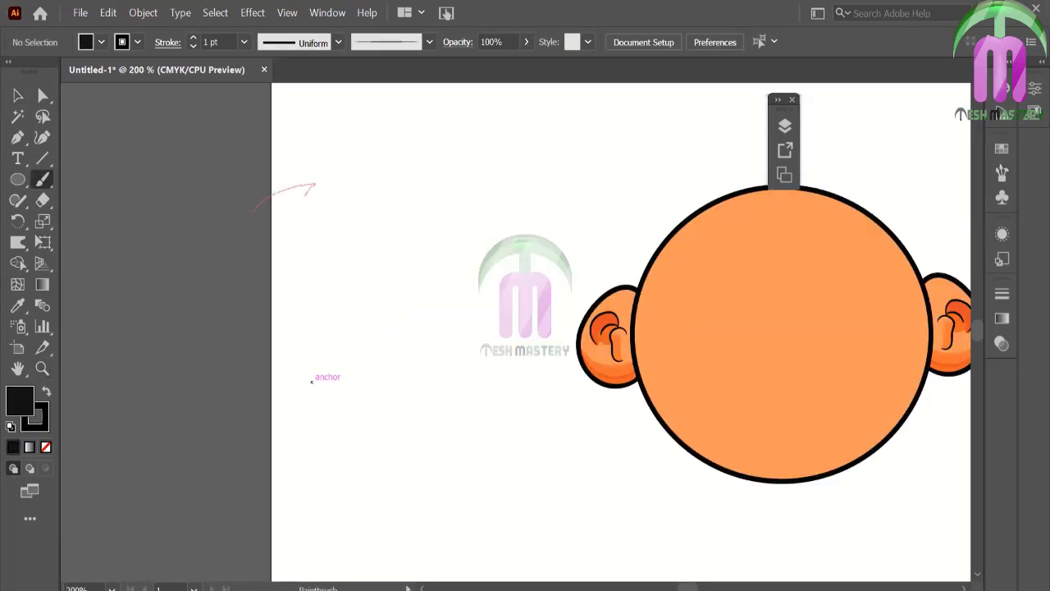
- Brush the spiky hair outline in two pieces plus an inner strand line beside the head
{"action": "left_click_drag", "start_coordinate": [315, 185], "coordinate": [341, 194]}
{"action": "mouse_move", "coordinate": [425, 308]}
{"action": "left_mouse_down"}
{"action": "mouse_move", "coordinate": [423, 320]}
{"action": "mouse_move", "coordinate": [395, 291]}
{"action": "left_mouse_up"}
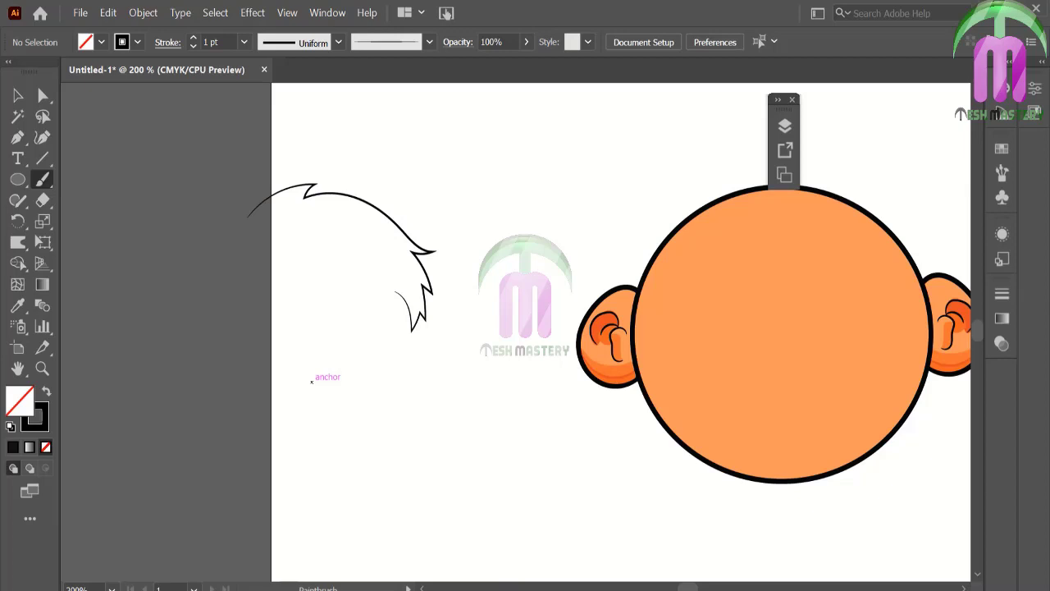
{"action": "mouse_move", "coordinate": [257, 187]}
{"action": "left_mouse_down"}
{"action": "mouse_move", "coordinate": [182, 224]}
{"action": "mouse_move", "coordinate": [177, 293]}
{"action": "left_mouse_up"}
{"action": "left_click_drag", "start_coordinate": [199, 358], "coordinate": [199, 354]}
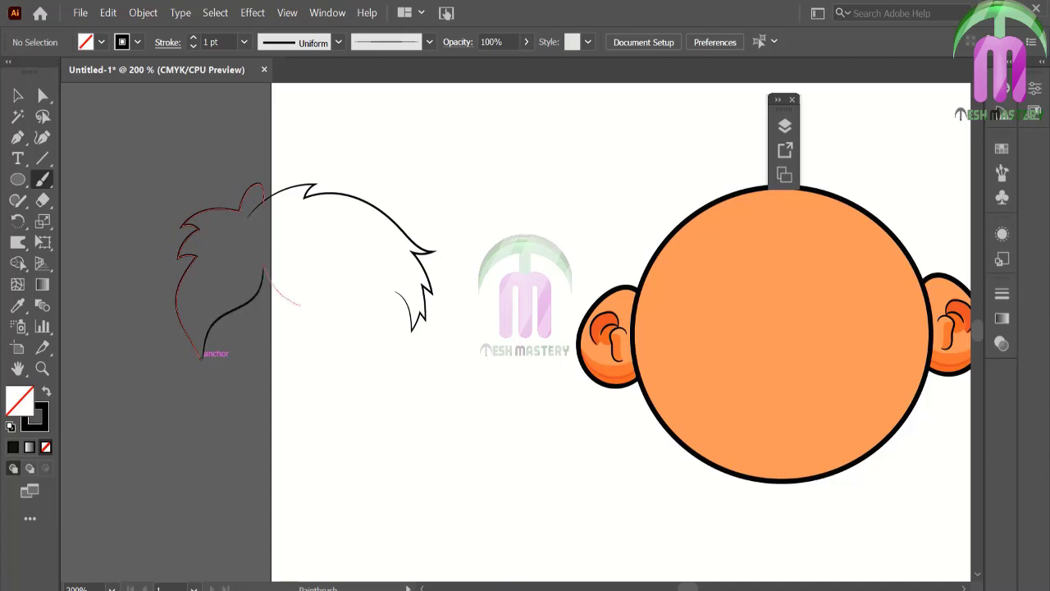
{"action": "left_click_drag", "start_coordinate": [299, 303], "coordinate": [291, 246]}
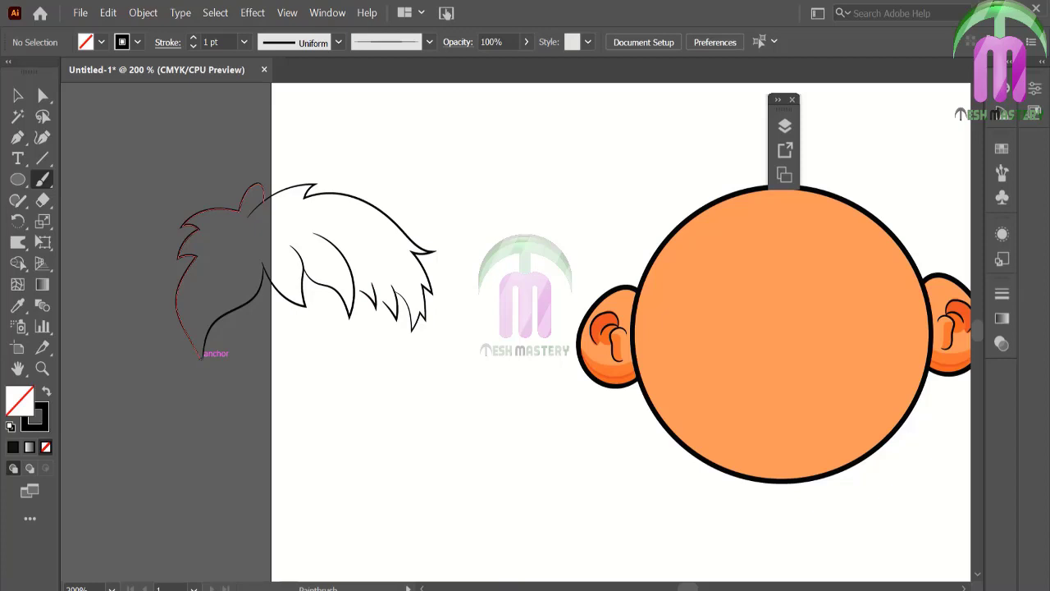
- Reposition the small hair strand and marquee-select both hair outline pieces
{"action": "left_click", "coordinate": [18, 95]}
{"action": "mouse_move", "coordinate": [379, 301]}
{"action": "left_mouse_down"}
{"action": "mouse_move", "coordinate": [366, 291]}
{"action": "mouse_move", "coordinate": [389, 317]}
{"action": "left_mouse_up"}
{"action": "left_click", "coordinate": [459, 288]}
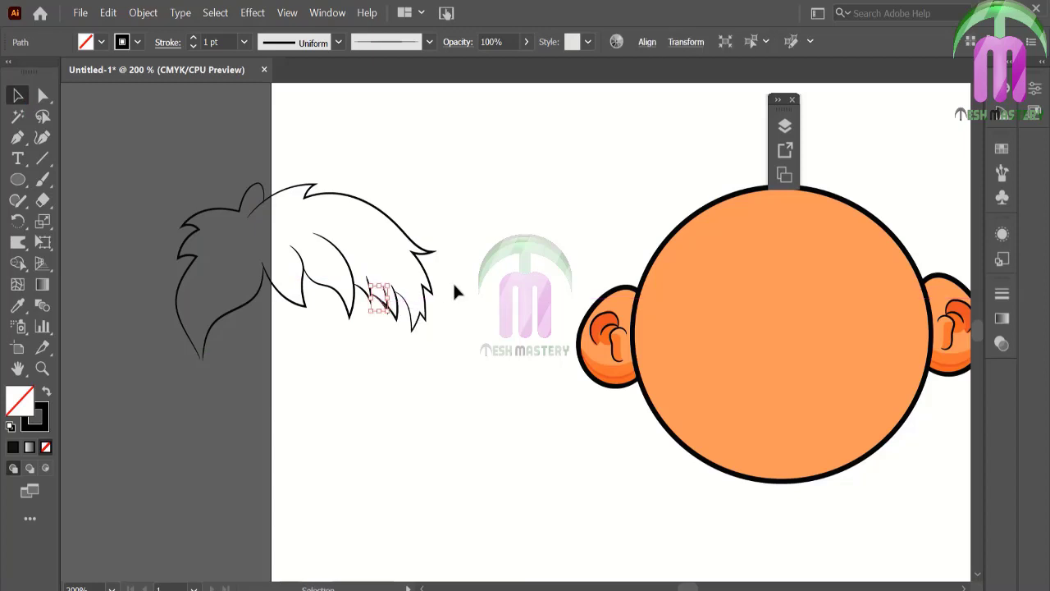
{"action": "left_click", "coordinate": [205, 353]}
{"action": "left_click", "coordinate": [225, 376]}
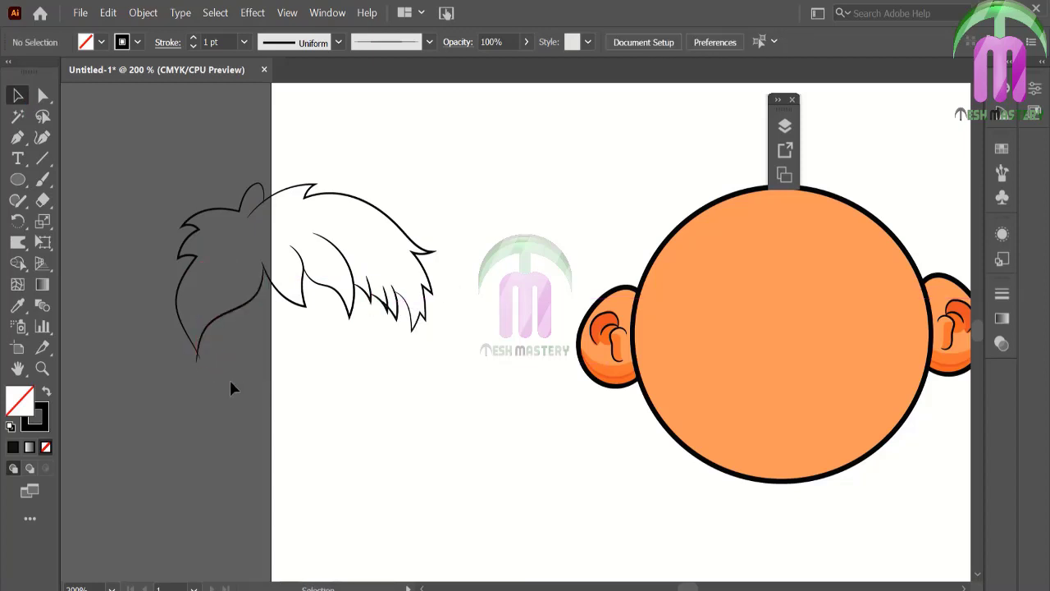
{"action": "left_click_drag", "start_coordinate": [229, 378], "coordinate": [200, 356]}
{"action": "left_click", "coordinate": [260, 352]}
{"action": "left_click", "coordinate": [226, 320]}
{"action": "left_click", "coordinate": [203, 375]}
{"action": "left_click_drag", "start_coordinate": [133, 147], "coordinate": [430, 246]}
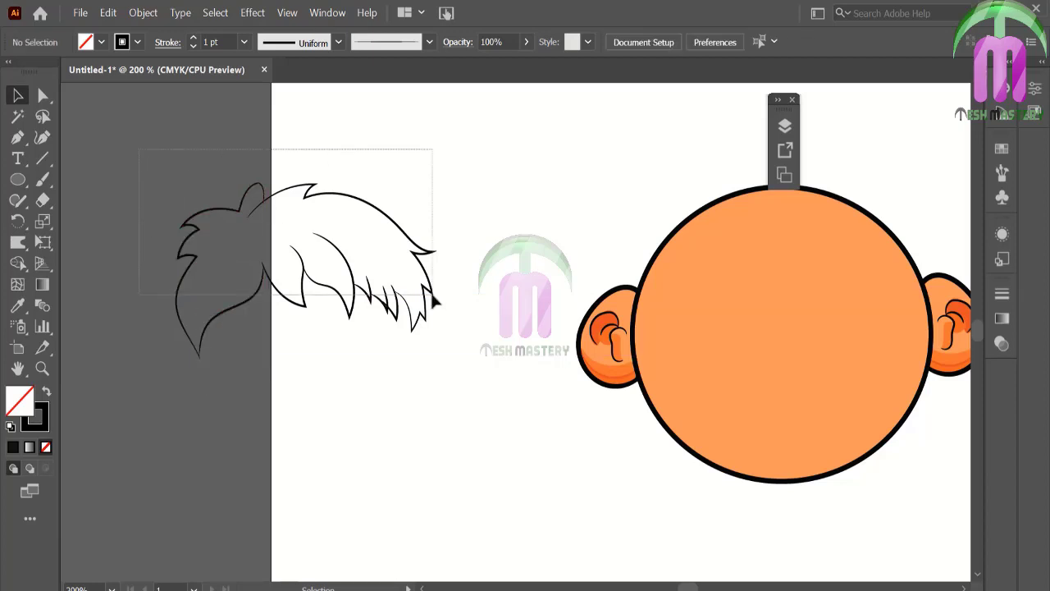
- Make the hair outlines a Live Paint group and fill it dark brown
{"action": "left_click", "coordinate": [143, 12]}
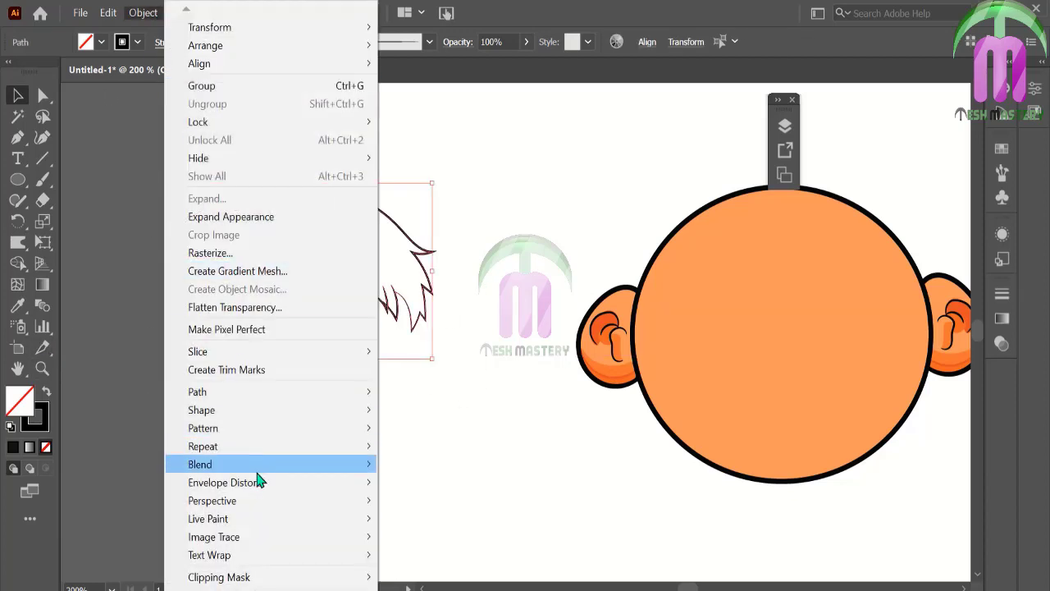
{"action": "left_click", "coordinate": [427, 521]}
{"action": "left_click", "coordinate": [605, 336]}
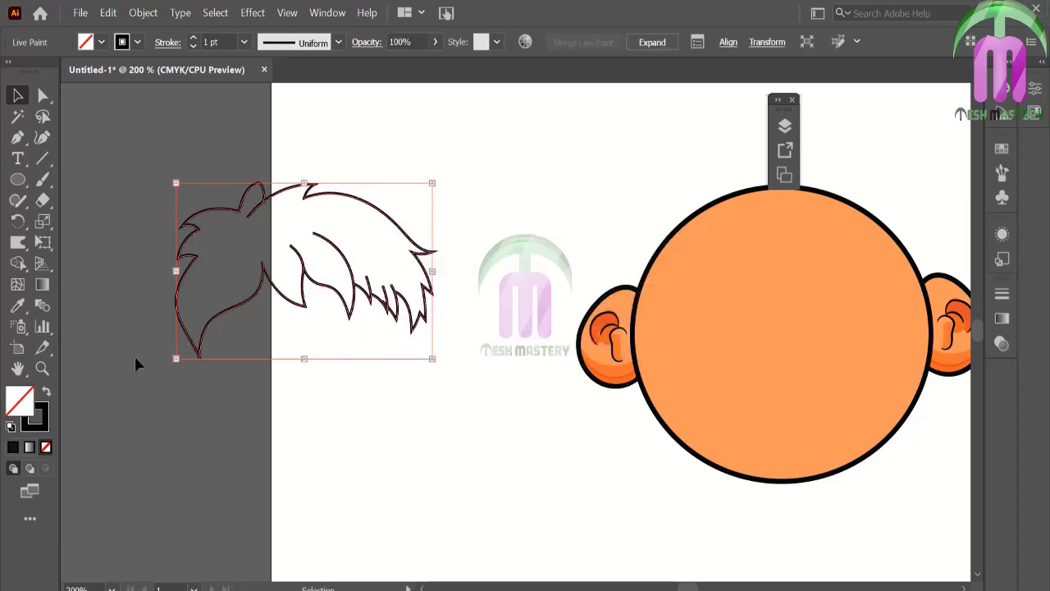
{"action": "double_click", "coordinate": [34, 417]}
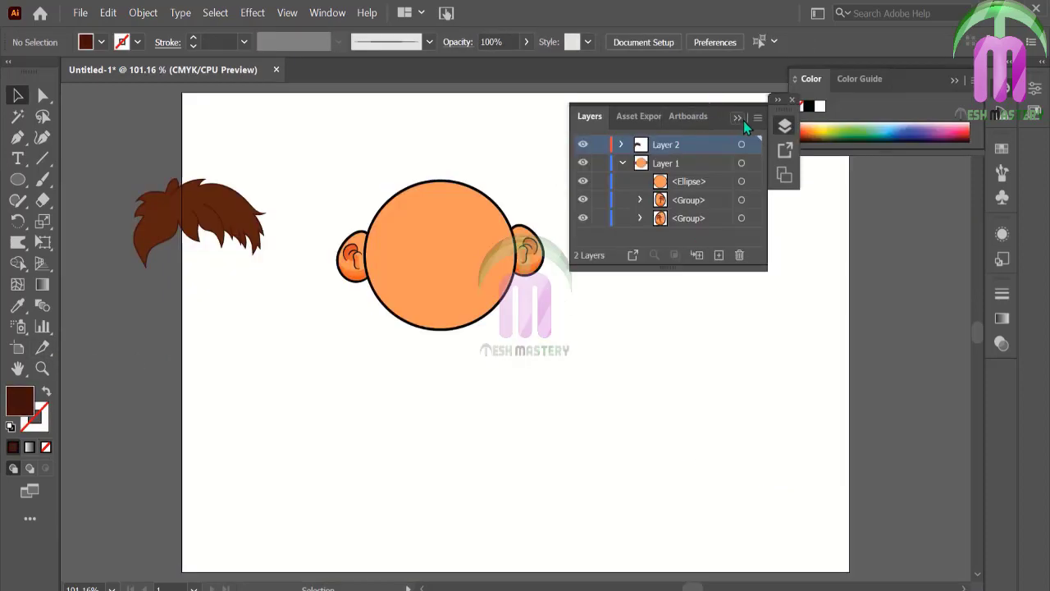
{"action": "left_click", "coordinate": [737, 116]}
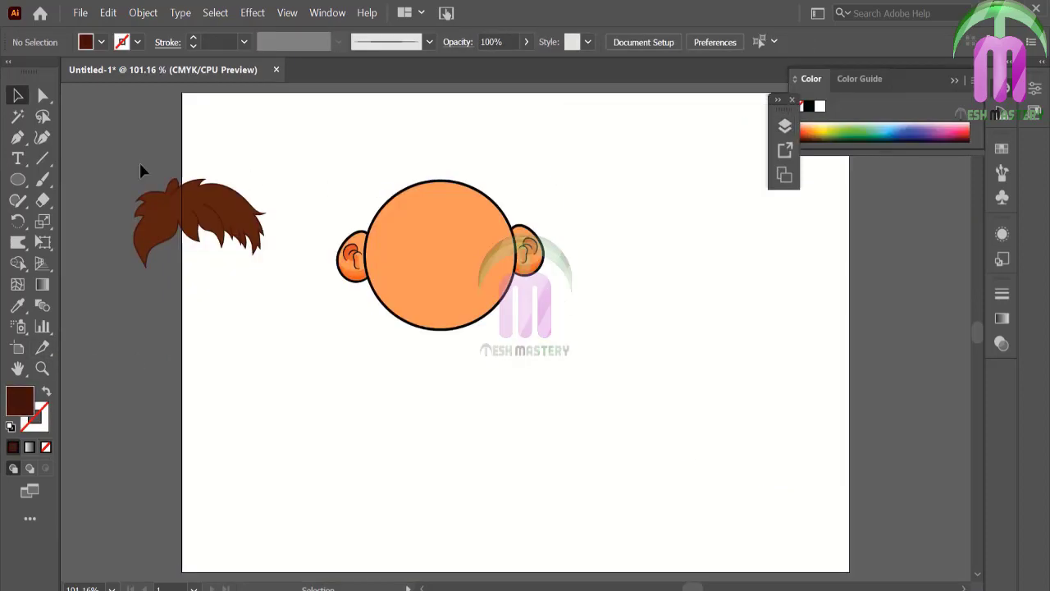
- Move the brown hair onto the head, enlarge it and stretch it taller to cover the top
{"action": "left_click_drag", "start_coordinate": [196, 215], "coordinate": [474, 214]}
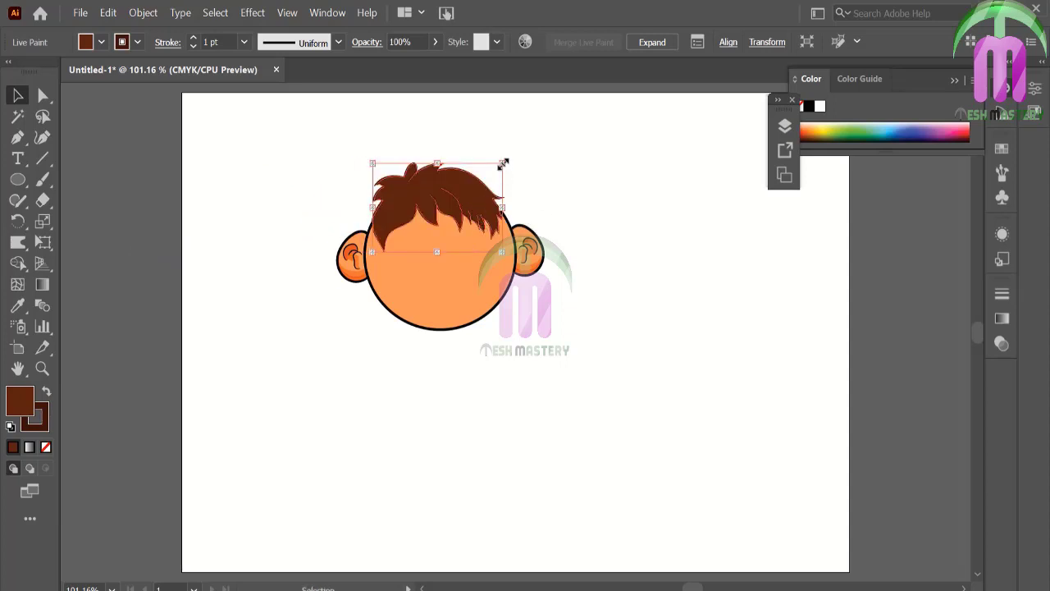
{"action": "left_click_drag", "start_coordinate": [499, 161], "coordinate": [561, 137]}
{"action": "left_click_drag", "start_coordinate": [520, 176], "coordinate": [503, 185]}
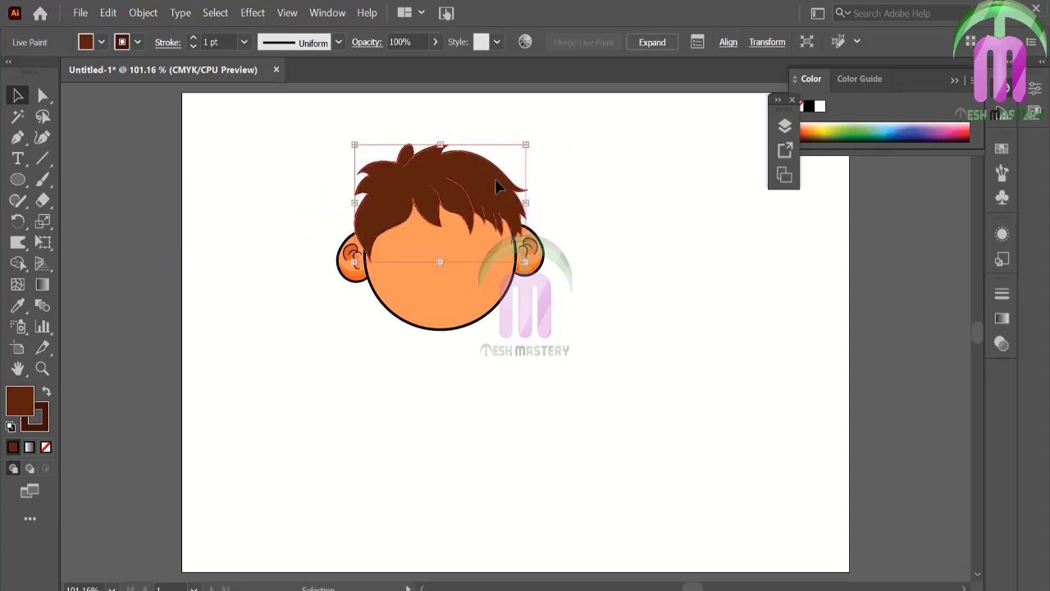
{"action": "left_click", "coordinate": [567, 168]}
{"action": "left_click", "coordinate": [441, 144]}
{"action": "left_click_drag", "start_coordinate": [440, 145], "coordinate": [440, 131]}
{"action": "left_click", "coordinate": [566, 133]}
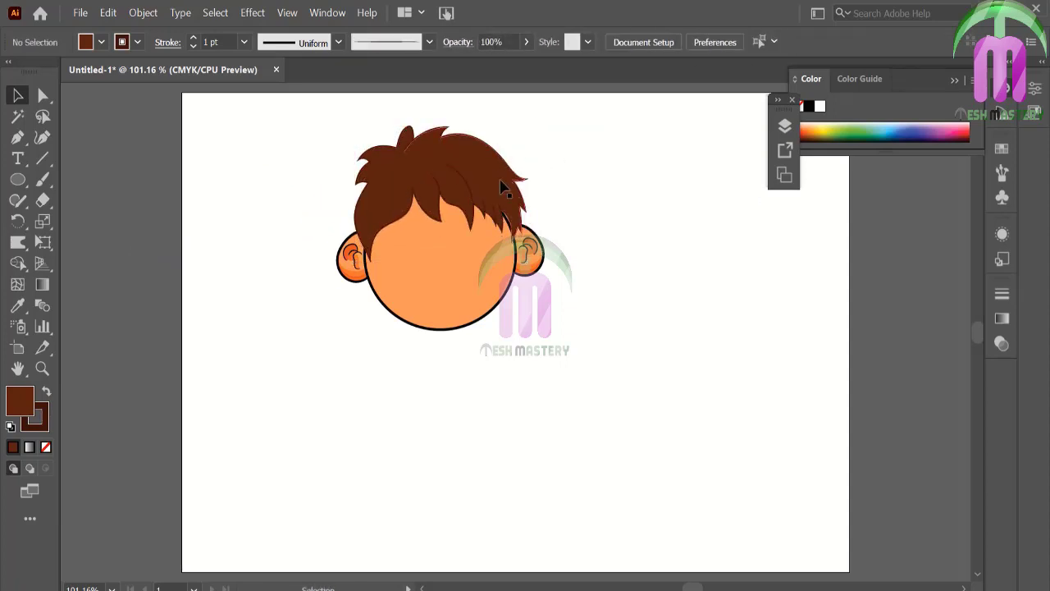
{"action": "left_click", "coordinate": [499, 187]}
{"action": "left_click", "coordinate": [604, 210]}
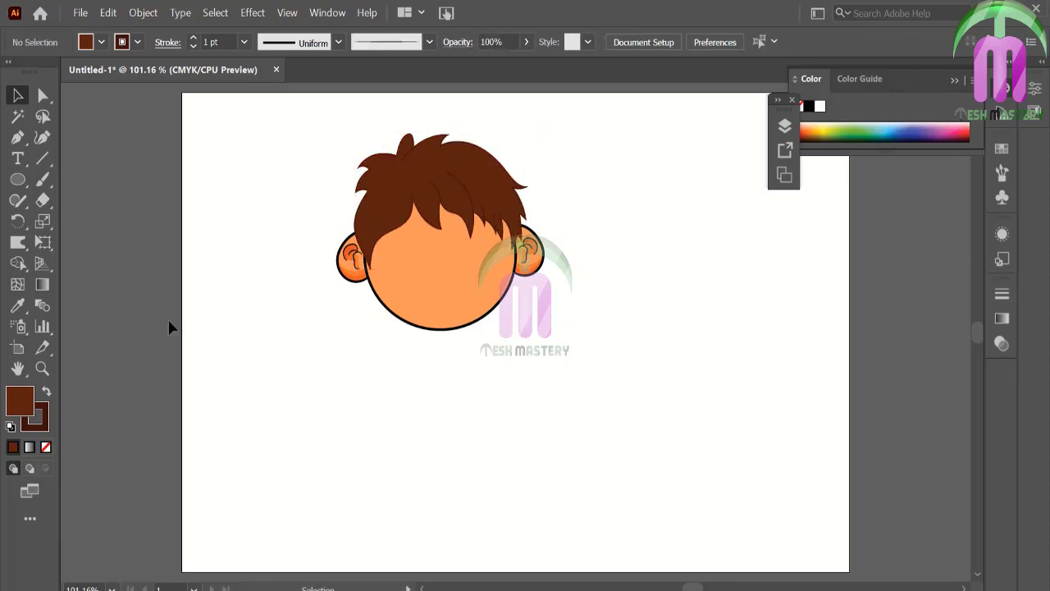
- Zoom in on the hair and change its fill from brown to near-black 070707
{"action": "key", "text": "z"}
{"action": "left_click", "coordinate": [539, 328]}
{"action": "left_click", "coordinate": [613, 344]}
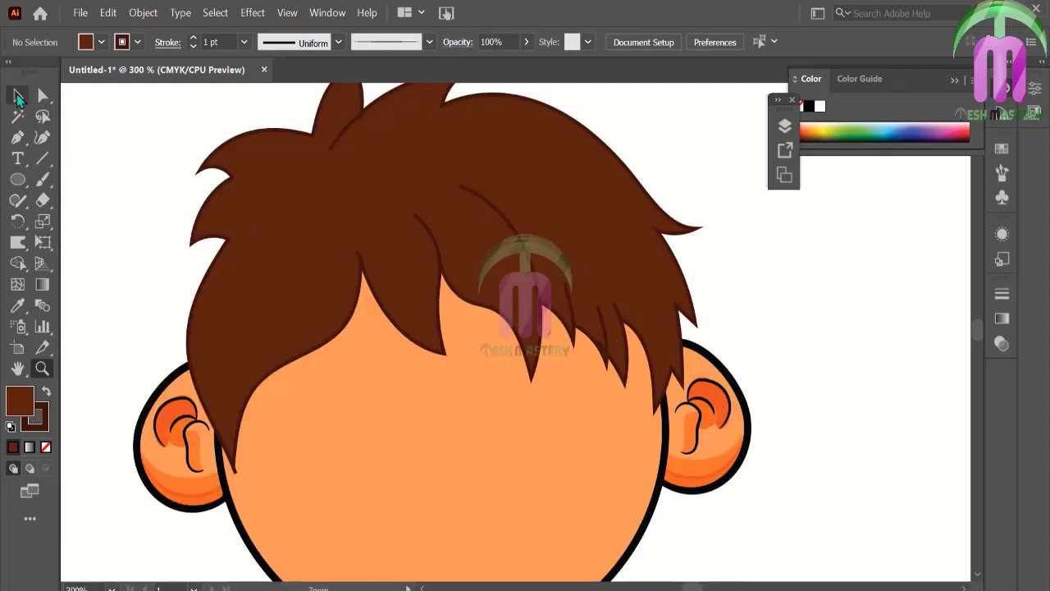
{"action": "left_click", "coordinate": [18, 97]}
{"action": "left_click", "coordinate": [347, 270]}
{"action": "double_click", "coordinate": [20, 402]}
{"action": "left_click", "coordinate": [315, 420]}
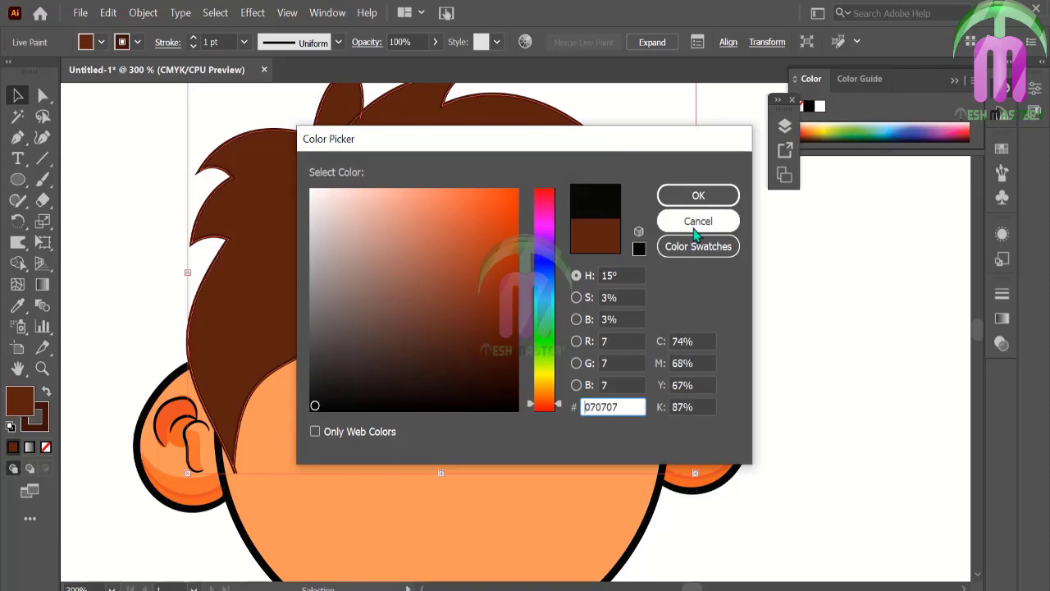
{"action": "left_click", "coordinate": [697, 195]}
{"action": "left_click", "coordinate": [730, 267]}
- Set the hair outline to near-black and fit the whole artboard in view
{"action": "left_click", "coordinate": [629, 384]}
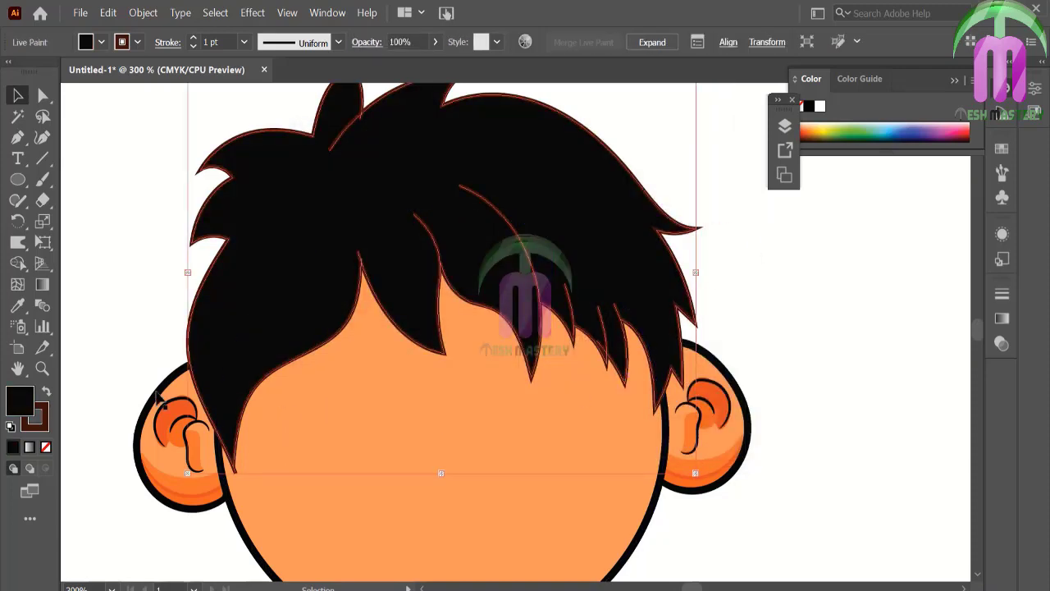
{"action": "left_click", "coordinate": [47, 422]}
{"action": "double_click", "coordinate": [38, 420]}
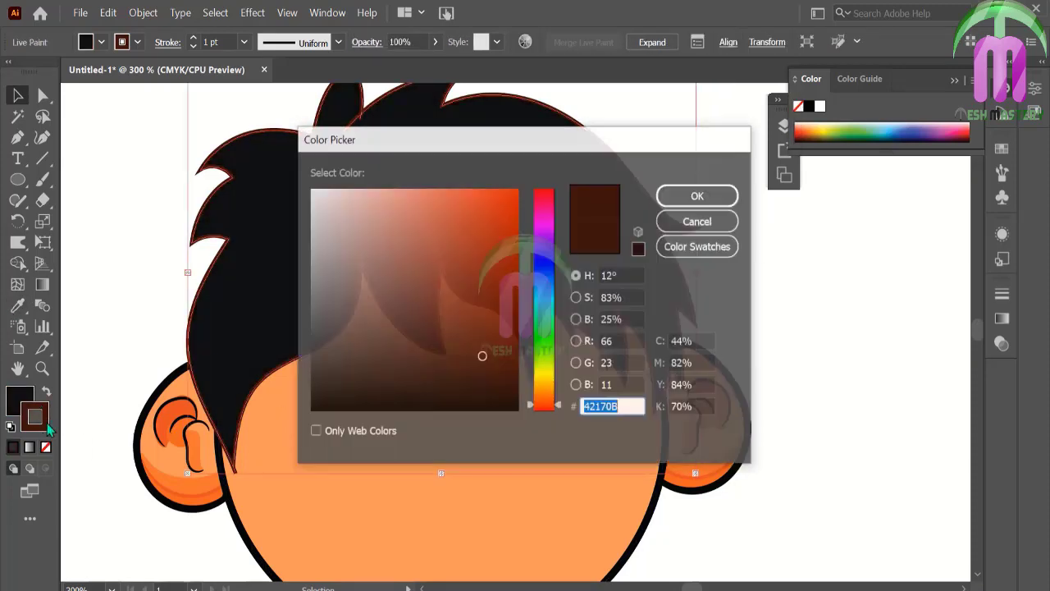
{"action": "left_click", "coordinate": [308, 394]}
{"action": "left_click", "coordinate": [698, 195]}
{"action": "left_click", "coordinate": [780, 279]}
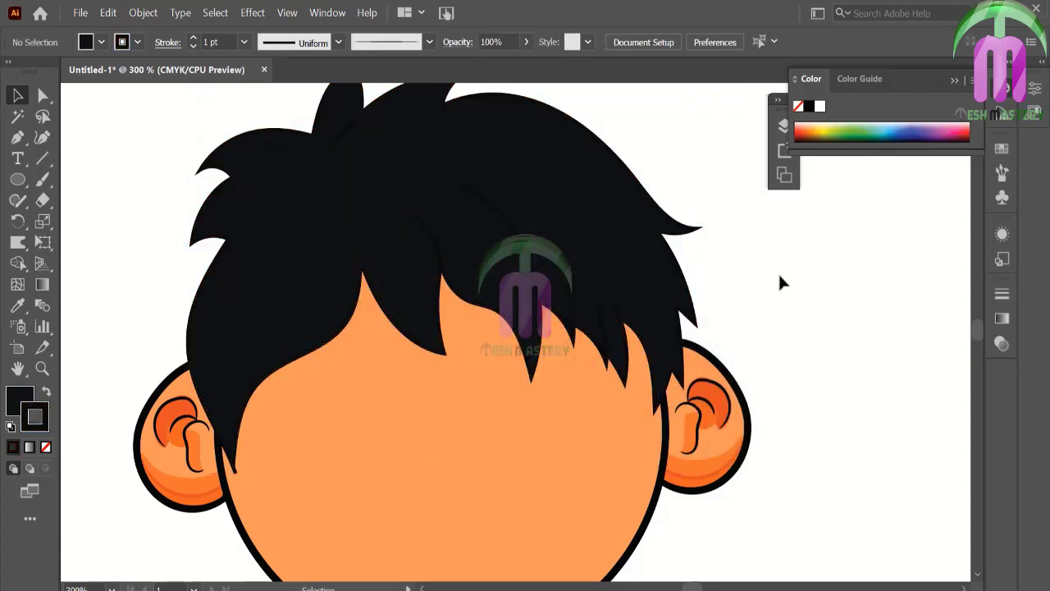
{"action": "key", "text": "ctrl+0"}
- Duplicate the hair down-left of the head and zoom in on the copy
{"action": "left_click_drag", "start_coordinate": [406, 167], "coordinate": [197, 336]}
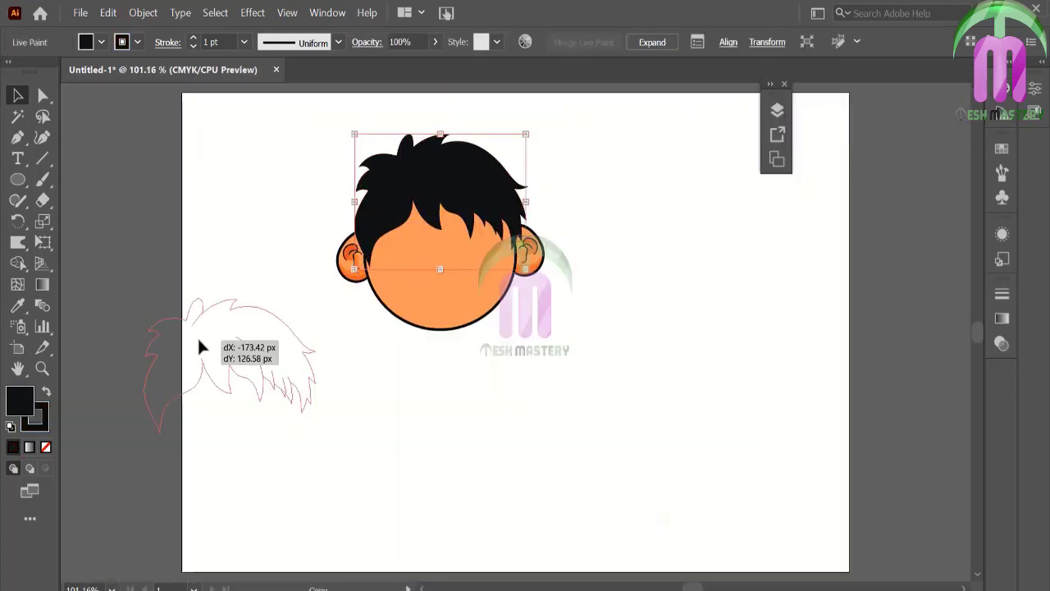
{"action": "left_click", "coordinate": [40, 371]}
{"action": "left_click", "coordinate": [229, 361]}
{"action": "left_click", "coordinate": [258, 311]}
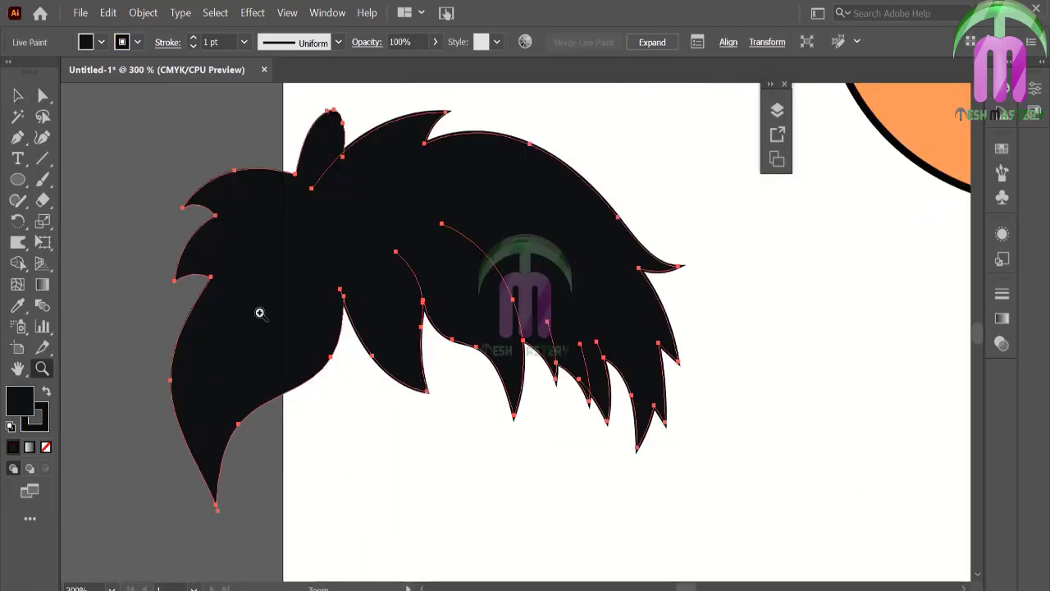
{"action": "key", "text": "v"}
{"action": "left_click", "coordinate": [94, 152]}
- Paint a leaf-shaped highlight on the hair's left side, filled #1C1A1A with no stroke
{"action": "left_click", "coordinate": [43, 179]}
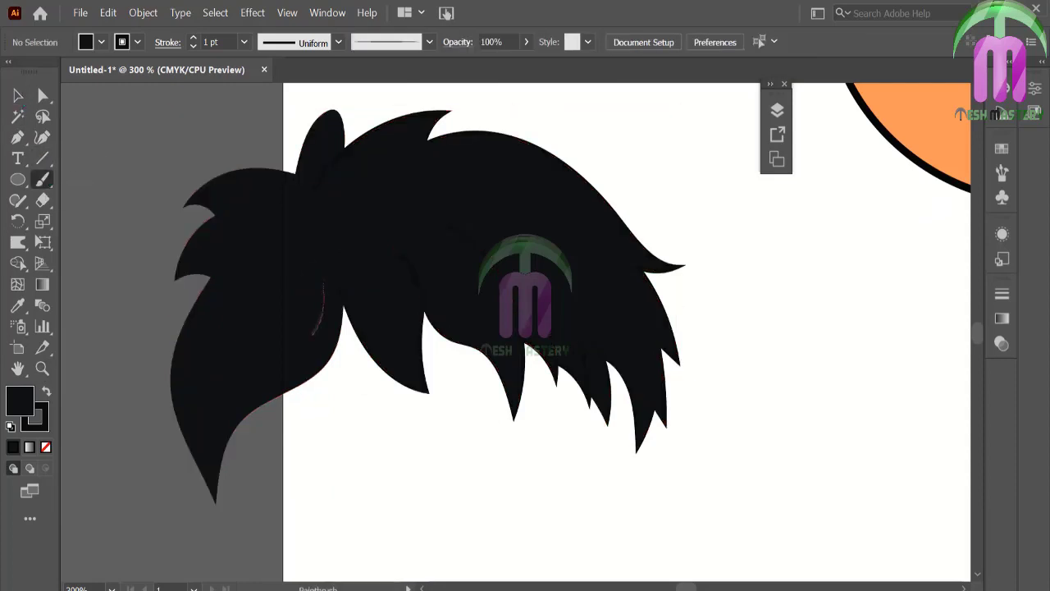
{"action": "left_click_drag", "start_coordinate": [211, 439], "coordinate": [221, 312]}
{"action": "mouse_move", "coordinate": [207, 257]}
{"action": "left_mouse_down"}
{"action": "mouse_move", "coordinate": [241, 227]}
{"action": "mouse_move", "coordinate": [294, 305]}
{"action": "left_mouse_up"}
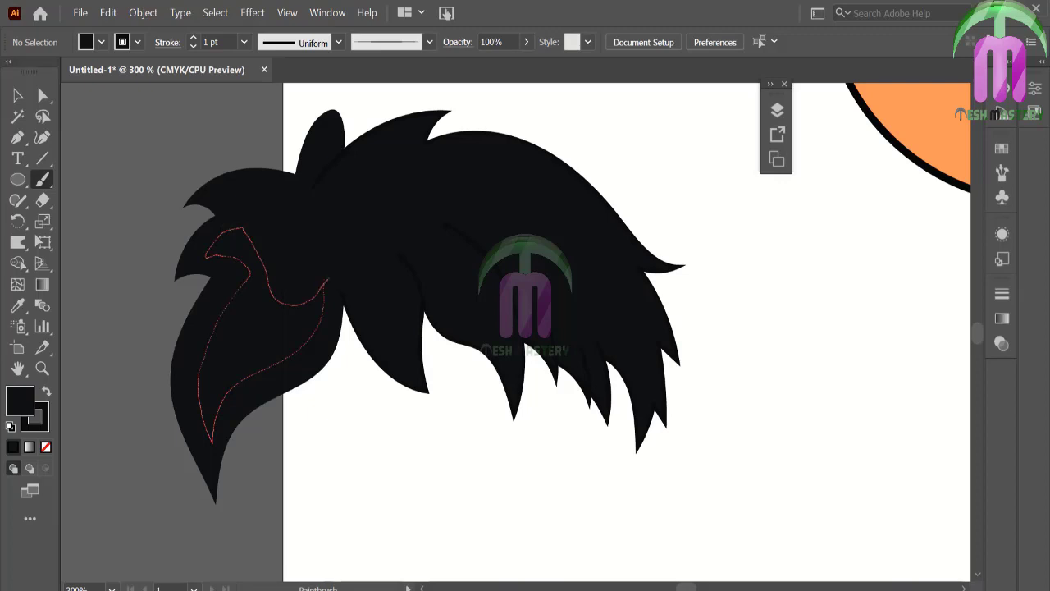
{"action": "key", "text": "v"}
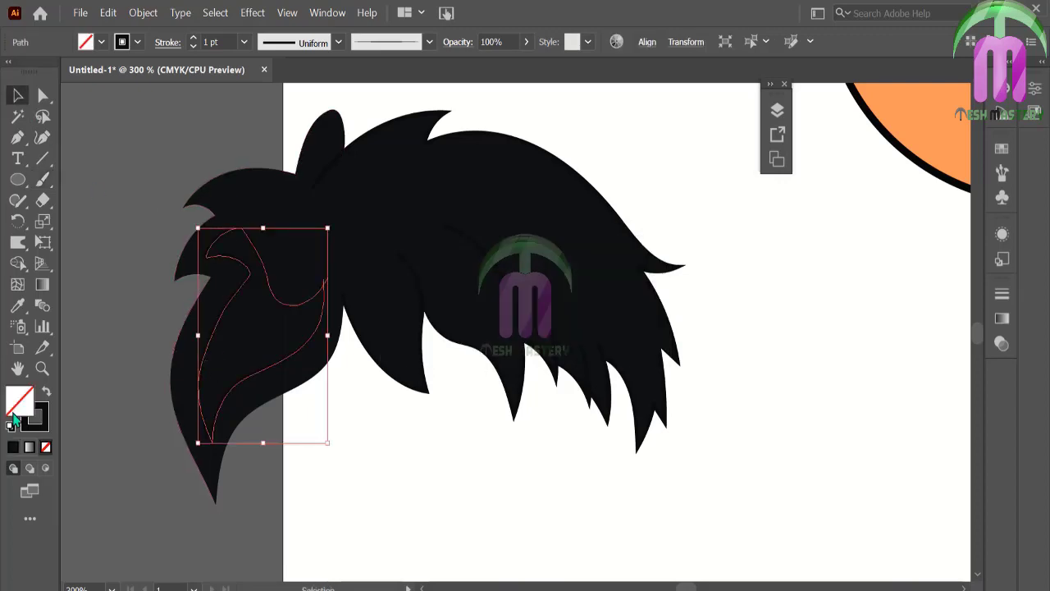
{"action": "double_click", "coordinate": [20, 402]}
{"action": "type", "text": "1C1A1A"}
{"action": "left_click", "coordinate": [694, 195]}
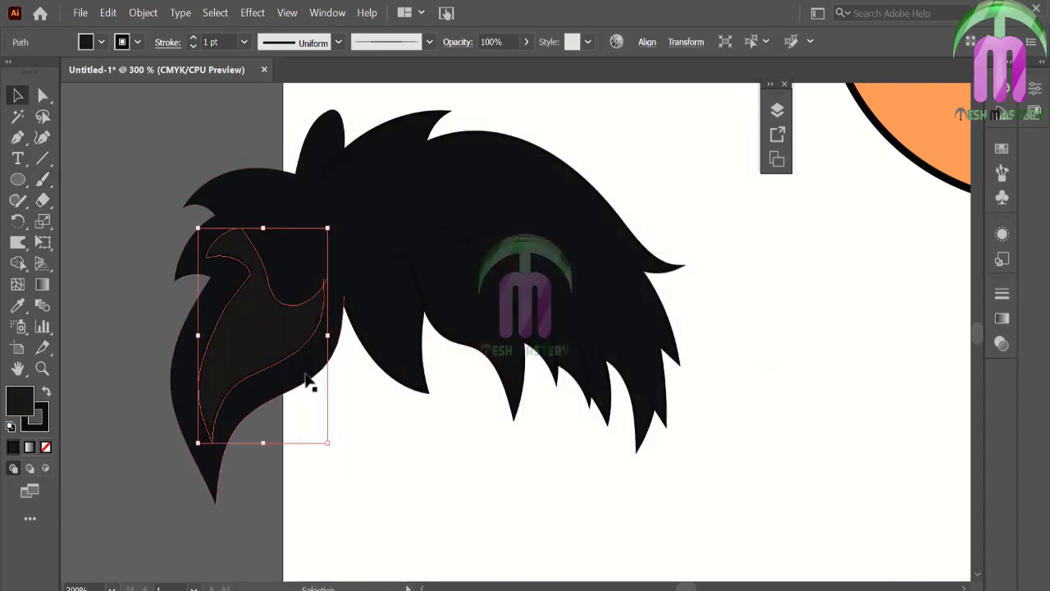
{"action": "left_click", "coordinate": [38, 432]}
{"action": "left_click", "coordinate": [45, 446]}
{"action": "left_click", "coordinate": [134, 399]}
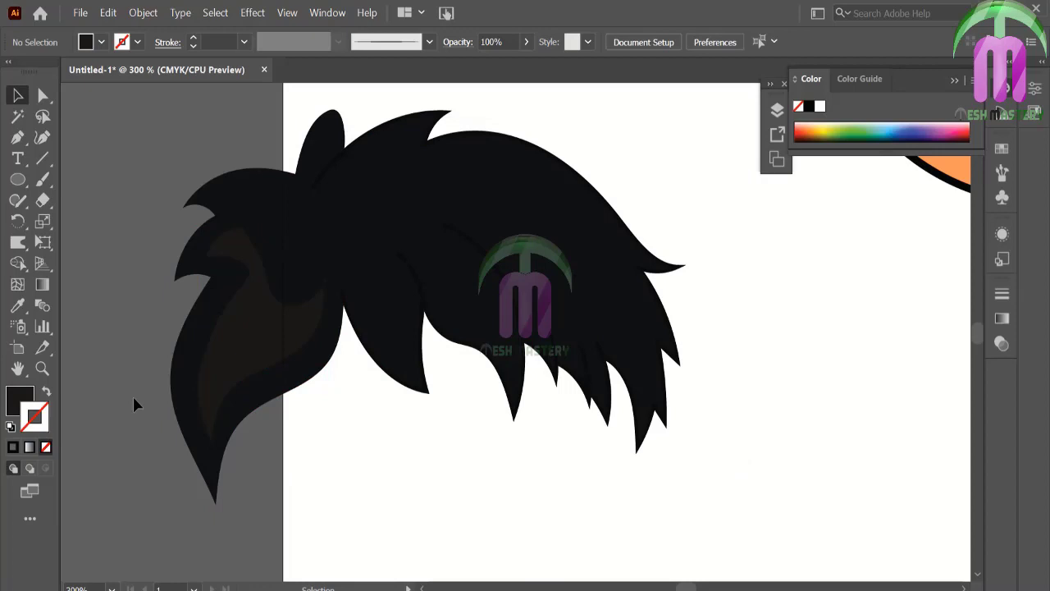
- Paint a second highlight across the hair's top with the same dark grey fill
{"action": "left_click", "coordinate": [43, 181]}
{"action": "left_click_drag", "start_coordinate": [234, 193], "coordinate": [302, 197]}
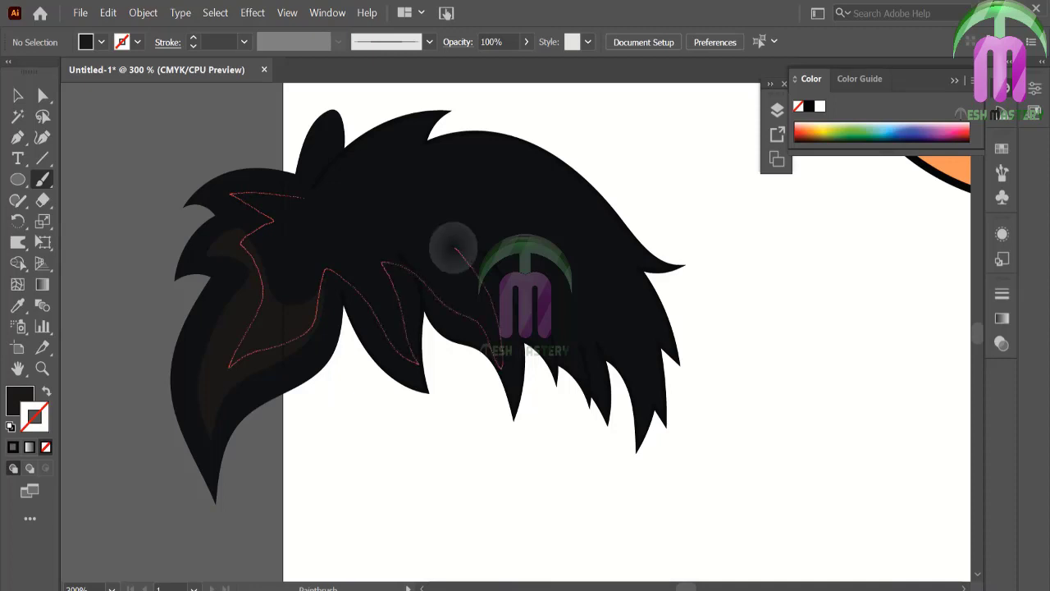
{"action": "left_click_drag", "start_coordinate": [456, 246], "coordinate": [283, 197]}
{"action": "key", "text": "v"}
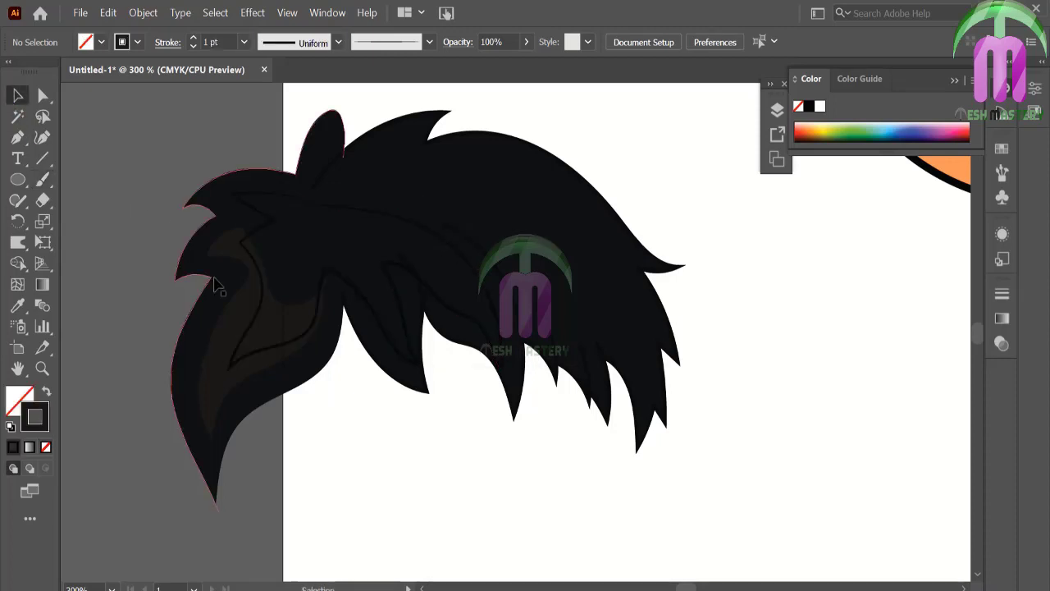
{"action": "left_click", "coordinate": [18, 305]}
{"action": "key", "text": "shift+x"}
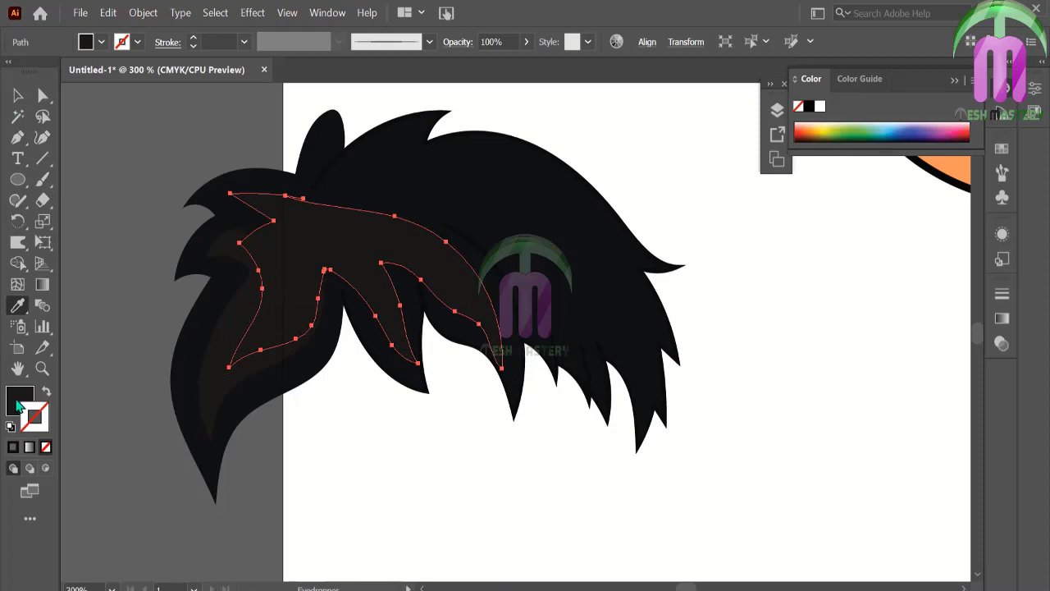
{"action": "double_click", "coordinate": [20, 400]}
{"action": "key", "text": "Return"}
{"action": "key", "text": "v"}
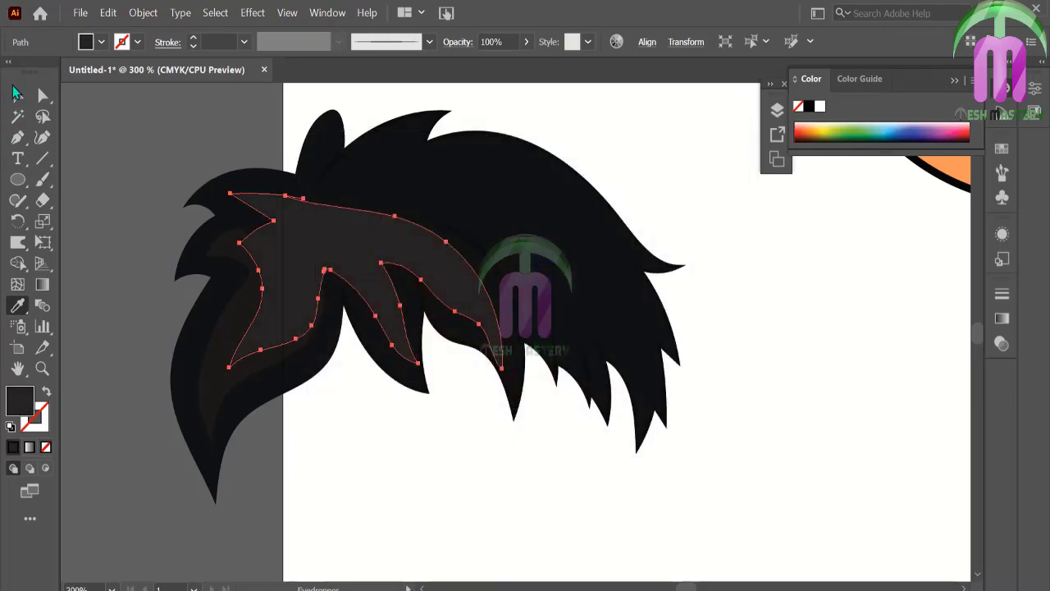
{"action": "left_click", "coordinate": [132, 155]}
- Paint a small loop on the hair's left side and give it the dark grey fill
{"action": "key", "text": "ctrl+0"}
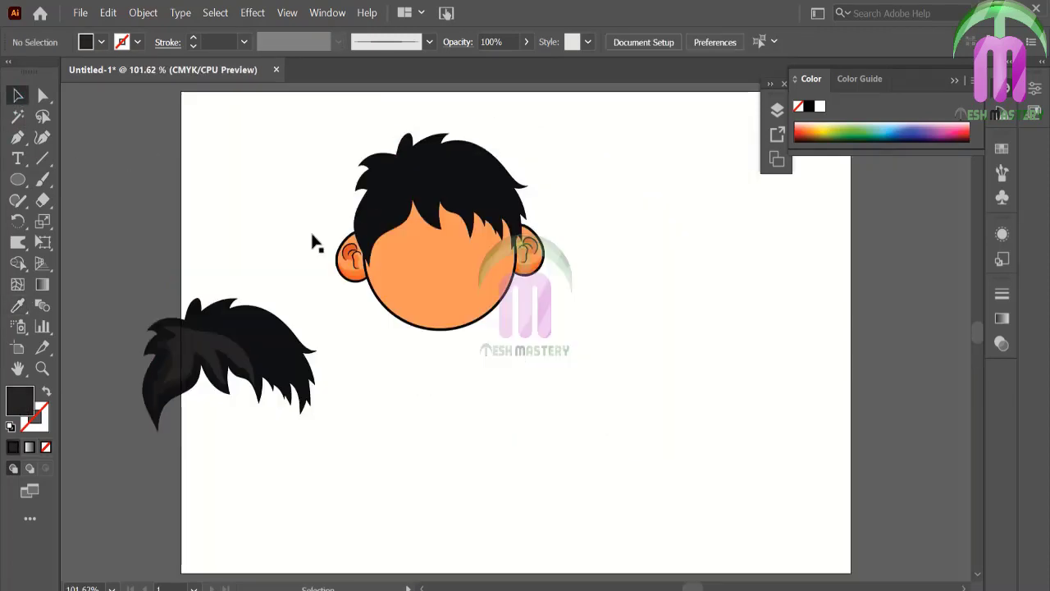
{"action": "key", "text": "z"}
{"action": "left_click", "coordinate": [512, 362]}
{"action": "left_click", "coordinate": [468, 277]}
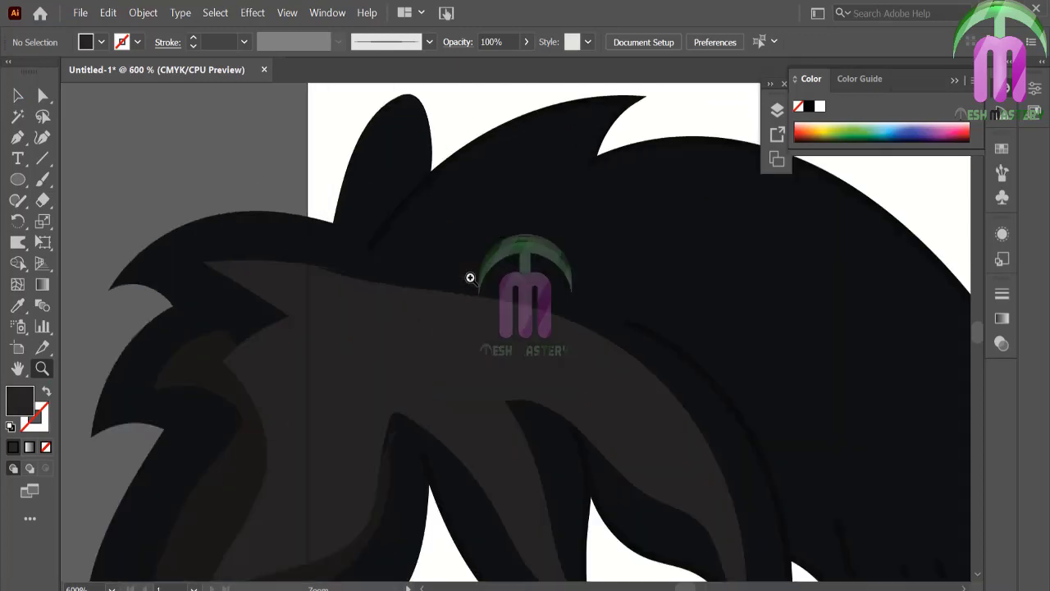
{"action": "left_click", "coordinate": [46, 179]}
{"action": "left_click_drag", "start_coordinate": [316, 305], "coordinate": [218, 328]}
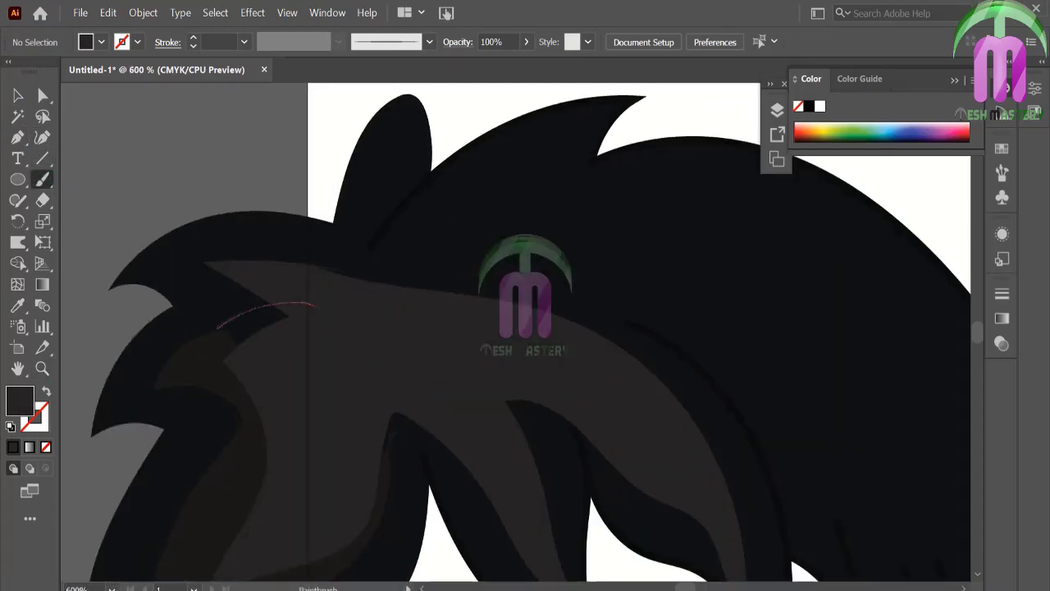
{"action": "left_click_drag", "start_coordinate": [269, 377], "coordinate": [316, 305]}
{"action": "left_click", "coordinate": [18, 95]}
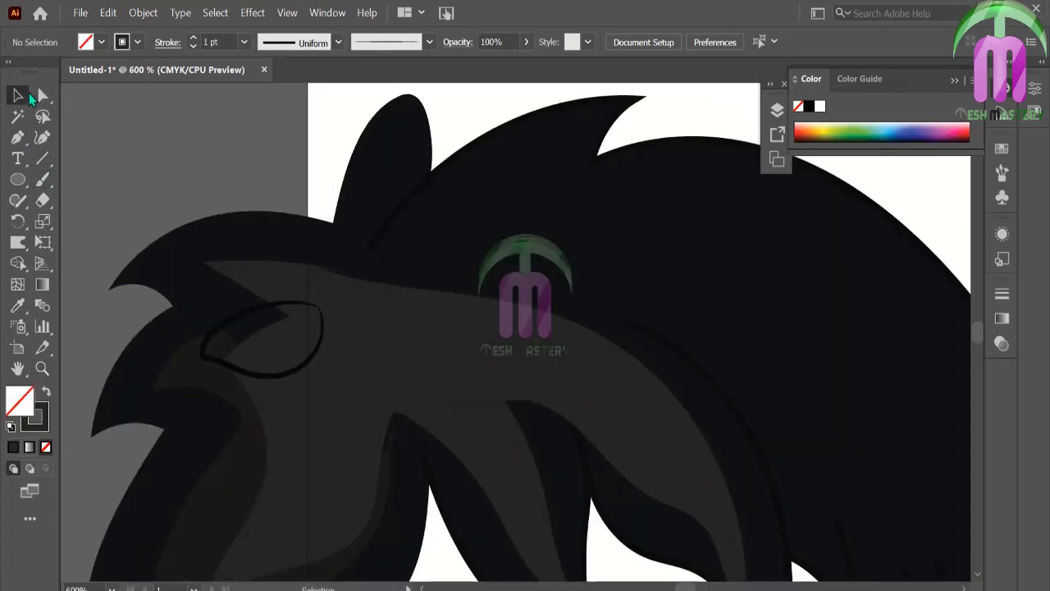
{"action": "left_click", "coordinate": [322, 332]}
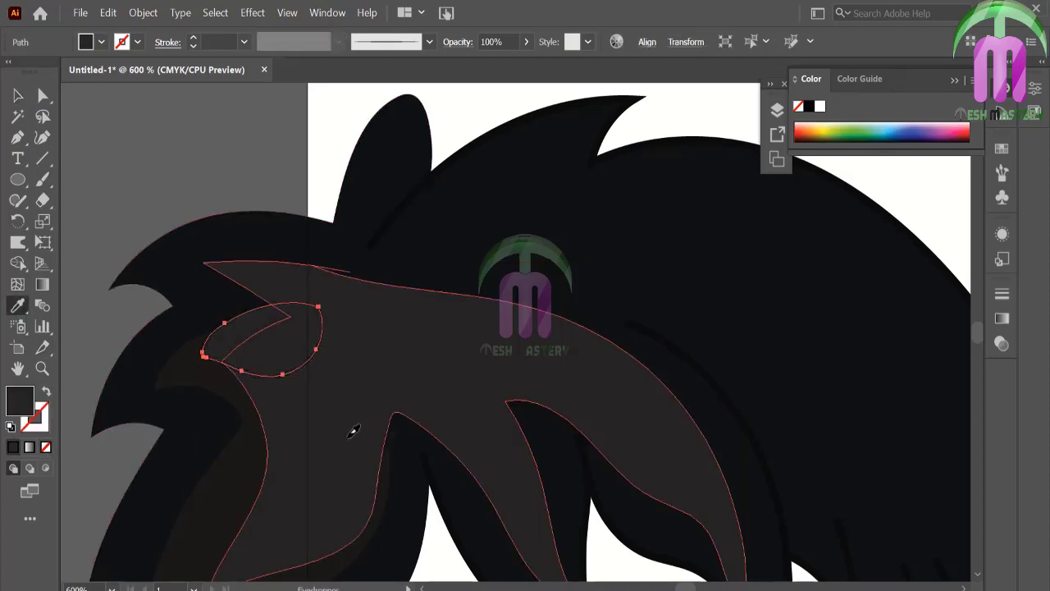
{"action": "left_click", "coordinate": [18, 305]}
{"action": "left_click", "coordinate": [246, 361]}
{"action": "key", "text": "ctrl+shift+a"}
- Paint a heart-shaped highlight into the top tuft, filled with the dark grey
{"action": "left_click", "coordinate": [18, 368]}
{"action": "left_click_drag", "start_coordinate": [434, 367], "coordinate": [337, 380]}
{"action": "left_click", "coordinate": [43, 179]}
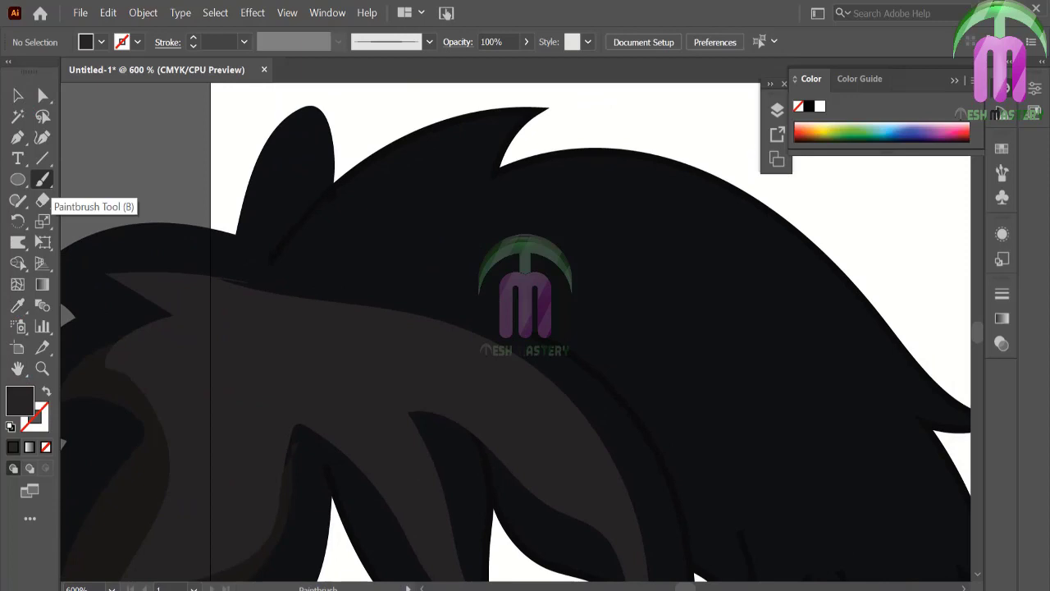
{"action": "left_click_drag", "start_coordinate": [217, 310], "coordinate": [250, 252]}
{"action": "left_click_drag", "start_coordinate": [317, 221], "coordinate": [343, 207]}
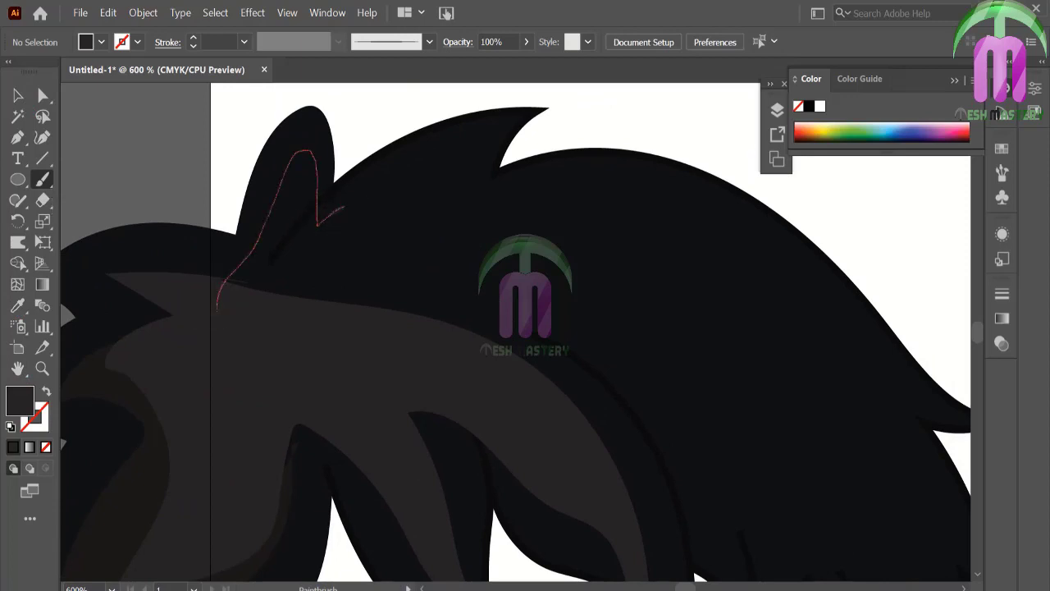
{"action": "left_click_drag", "start_coordinate": [264, 358], "coordinate": [220, 310]}
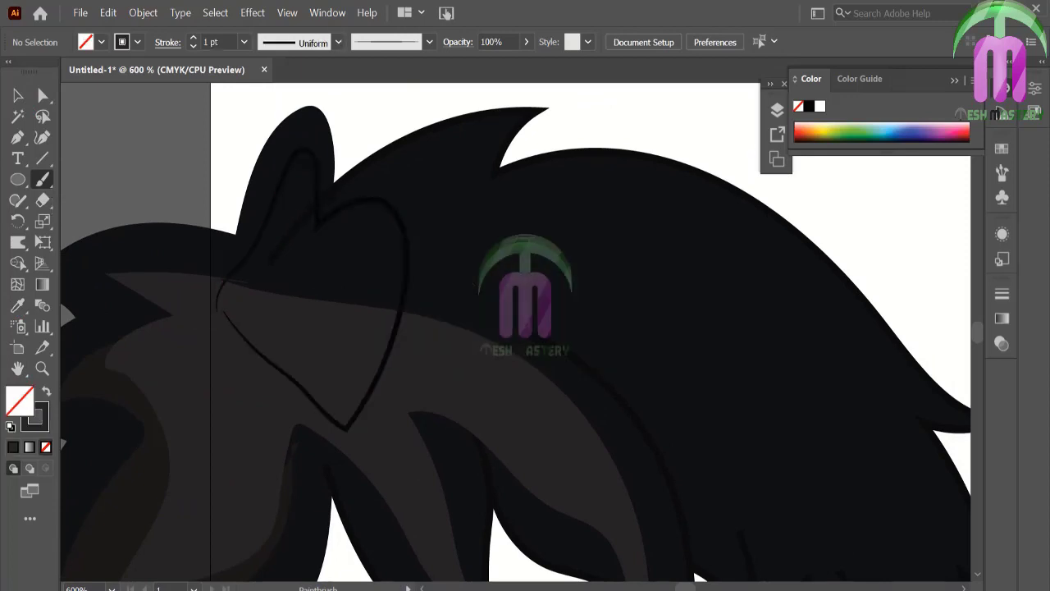
{"action": "left_click", "coordinate": [18, 96]}
{"action": "left_click", "coordinate": [223, 288]}
{"action": "left_click", "coordinate": [18, 306]}
{"action": "left_click", "coordinate": [180, 348]}
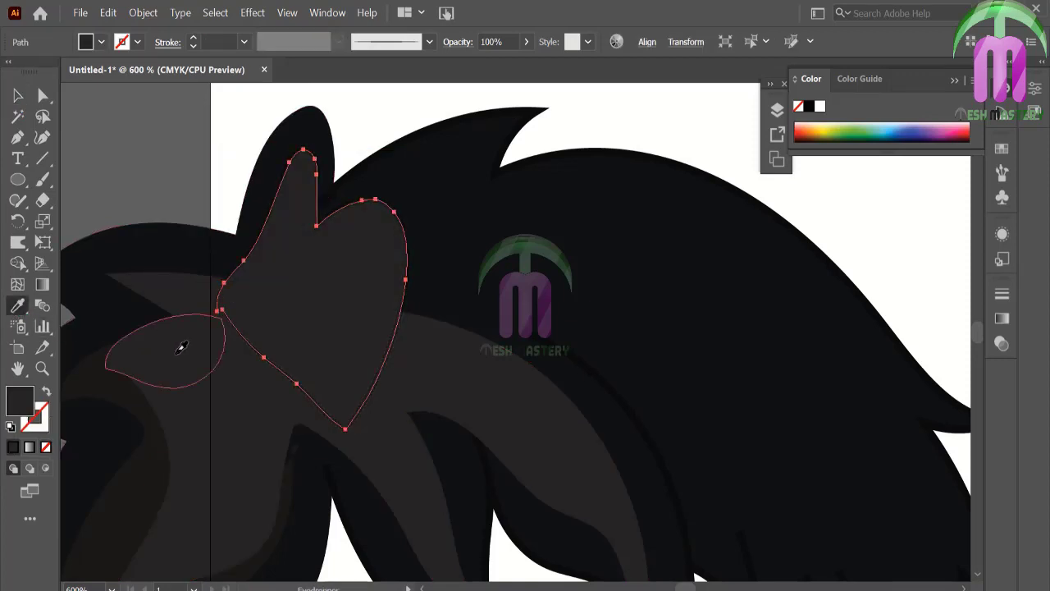
{"action": "left_click", "coordinate": [18, 95]}
{"action": "left_click", "coordinate": [137, 166]}
{"action": "key", "text": "ctrl+0"}
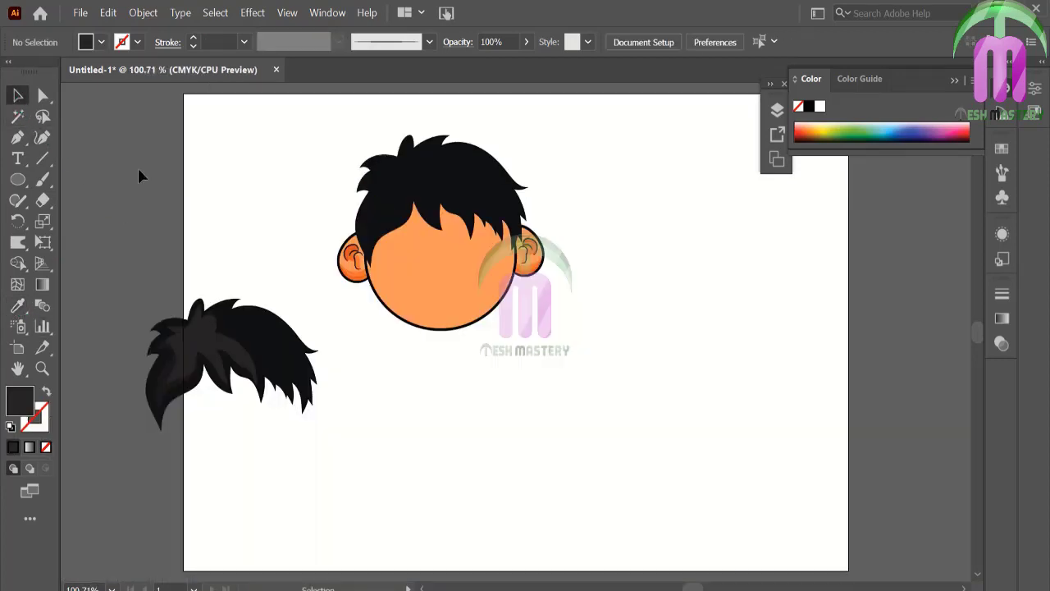
- Paint a small curved streak on the top tuft with a lighter grey fill and no outline
{"action": "left_click", "coordinate": [41, 369]}
{"action": "left_click", "coordinate": [270, 335]}
{"action": "left_click", "coordinate": [549, 354]}
{"action": "left_click", "coordinate": [549, 353]}
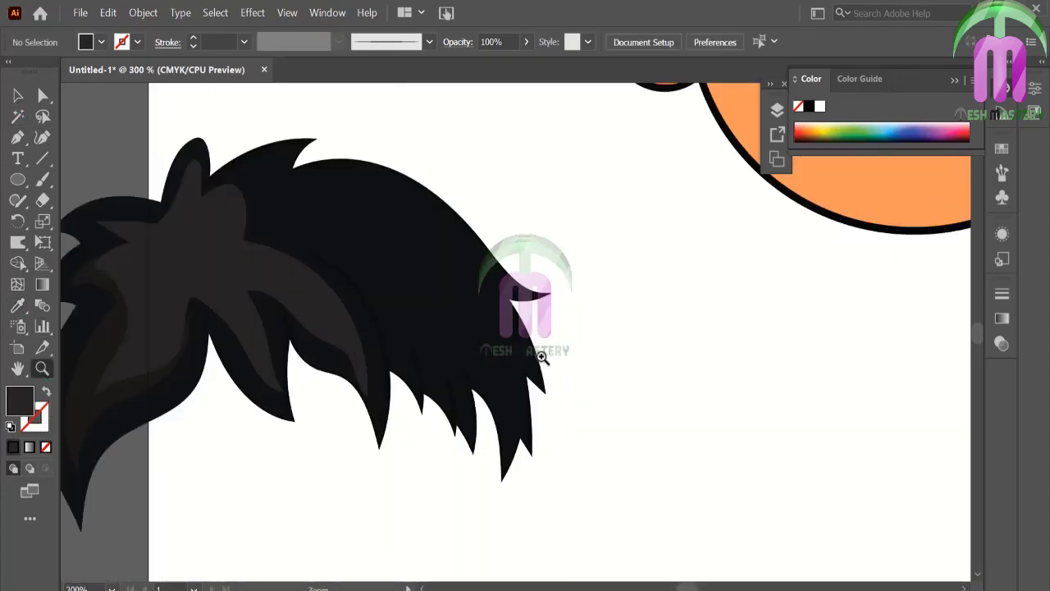
{"action": "left_click", "coordinate": [44, 187]}
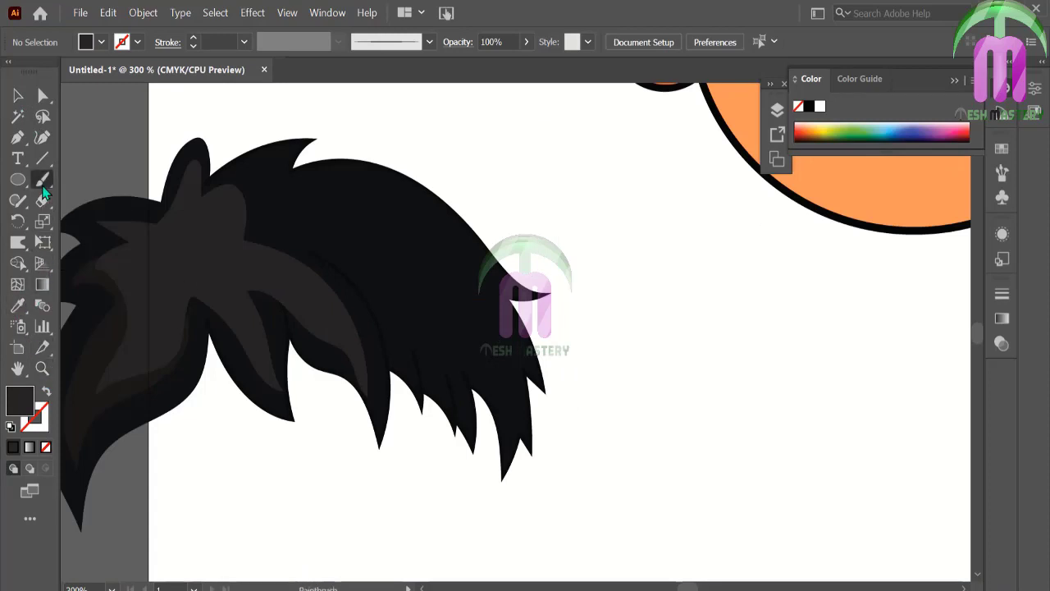
{"action": "left_click_drag", "start_coordinate": [227, 248], "coordinate": [226, 248]}
{"action": "left_click", "coordinate": [16, 97]}
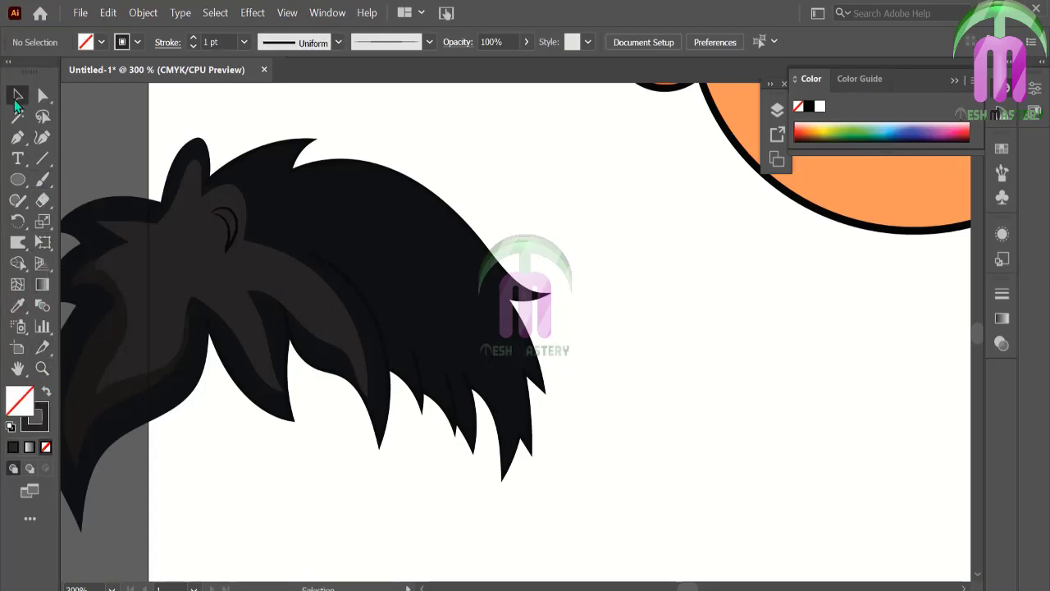
{"action": "left_click", "coordinate": [236, 236]}
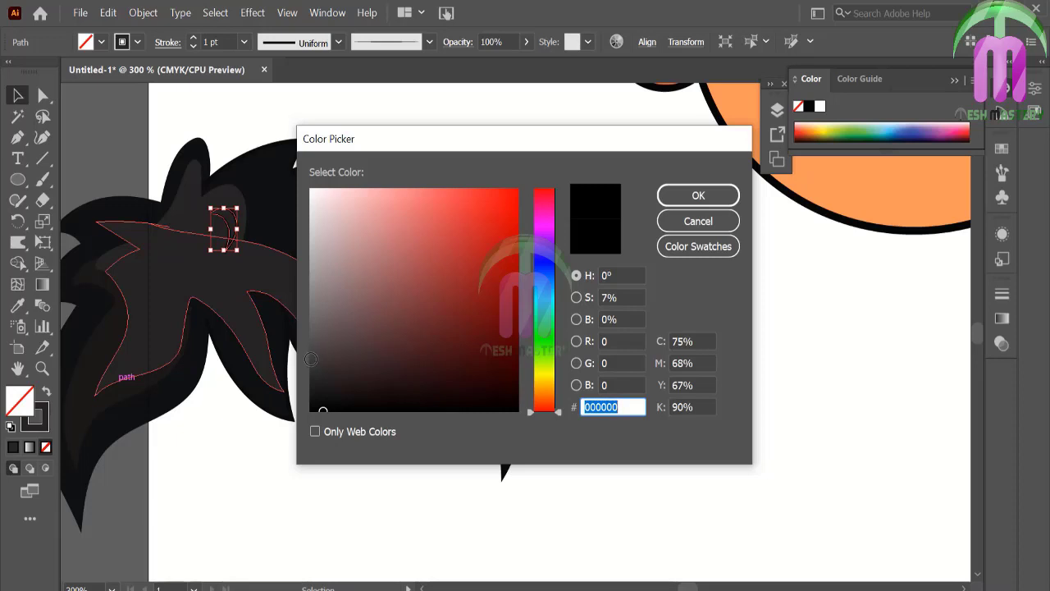
{"action": "left_click", "coordinate": [311, 358]}
{"action": "left_click", "coordinate": [696, 194]}
{"action": "left_click", "coordinate": [46, 446]}
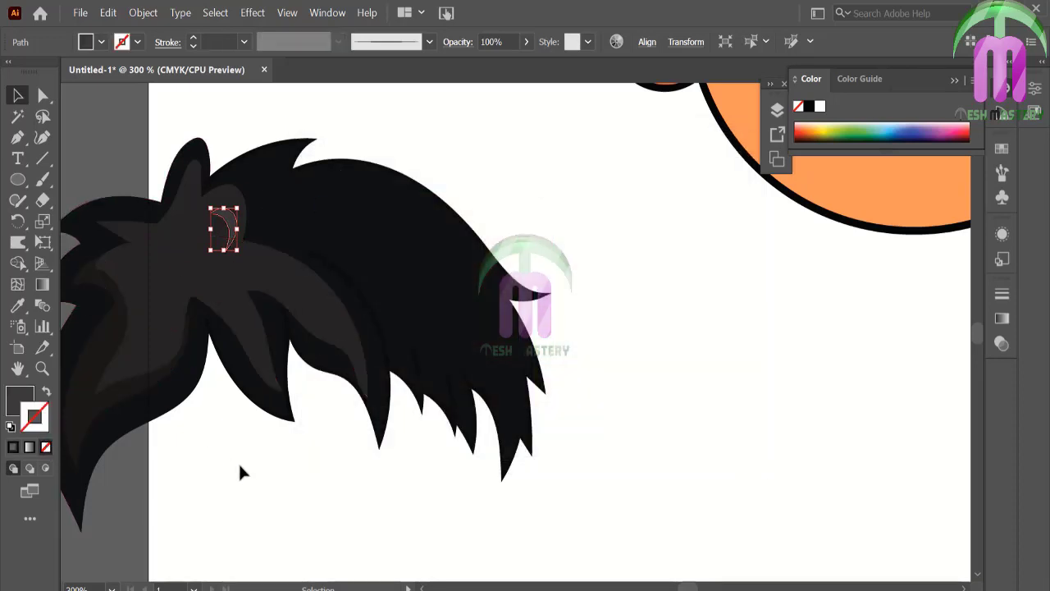
{"action": "left_click", "coordinate": [238, 461]}
- Paint a second curved streak on the hair's left side with the same lighter grey
{"action": "left_click", "coordinate": [43, 179]}
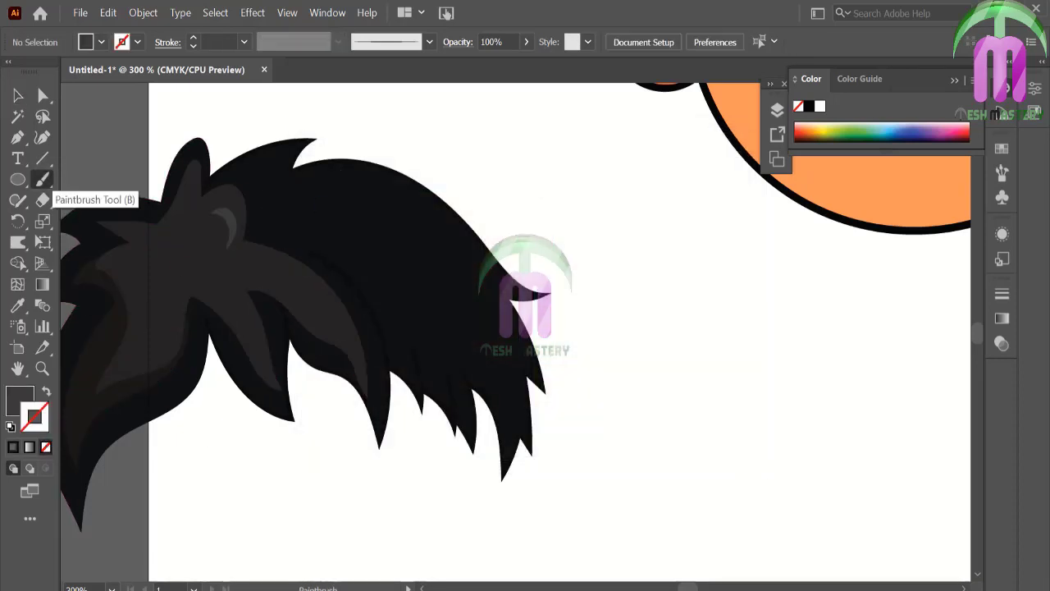
{"action": "left_click_drag", "start_coordinate": [127, 362], "coordinate": [123, 365]}
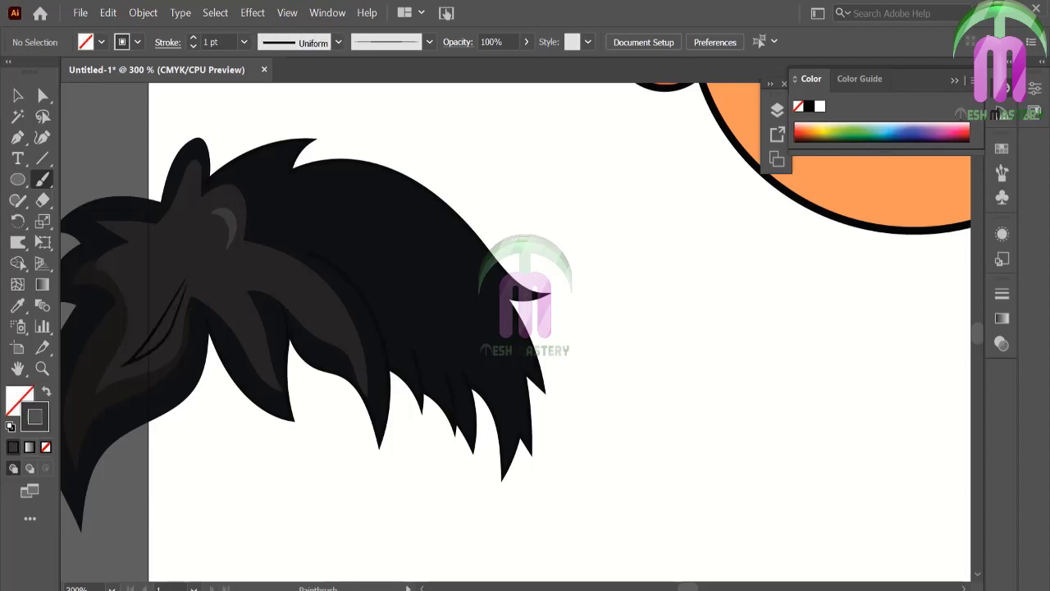
{"action": "left_click", "coordinate": [20, 96]}
{"action": "left_click", "coordinate": [175, 318]}
{"action": "key", "text": "i"}
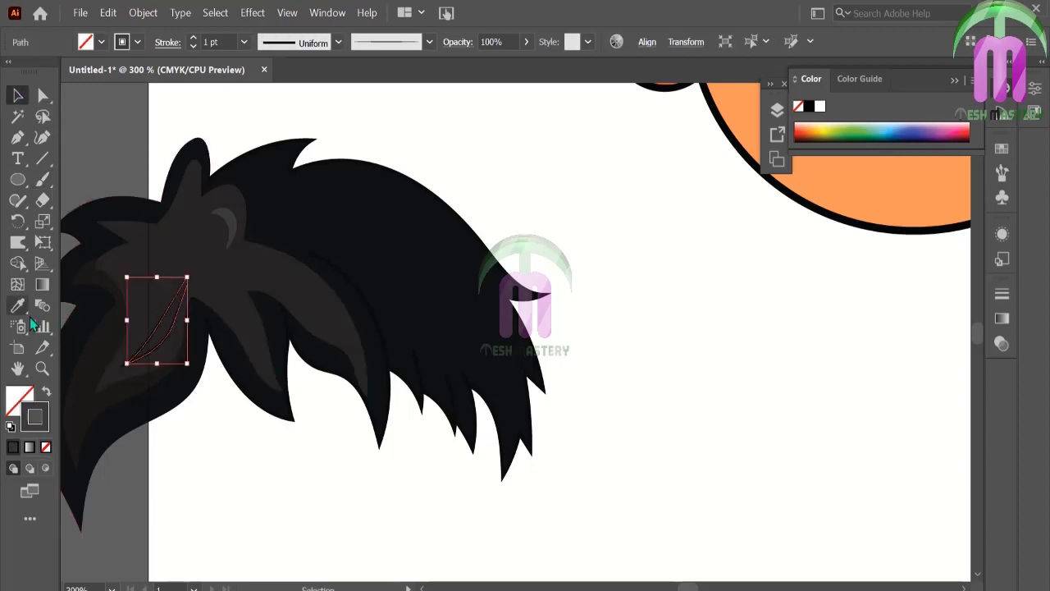
{"action": "left_click", "coordinate": [250, 189]}
{"action": "key", "text": "v"}
{"action": "left_click", "coordinate": [121, 138]}
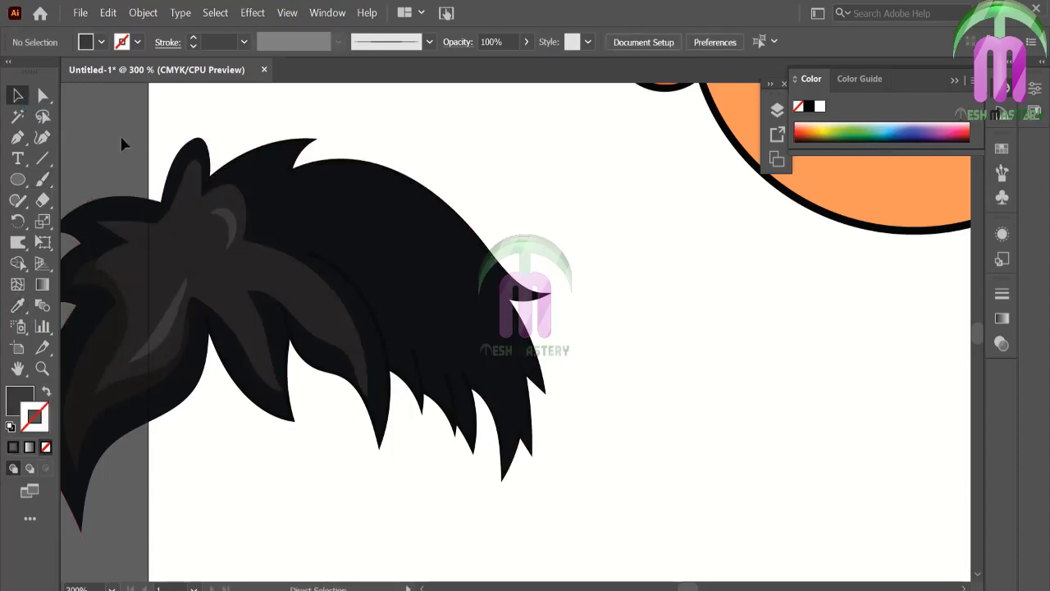
{"action": "key", "text": "ctrl+0"}
{"action": "left_click", "coordinate": [42, 369]}
- Paint a shading shape along the hair's right edge and swap its fill and stroke
{"action": "left_click", "coordinate": [267, 353]}
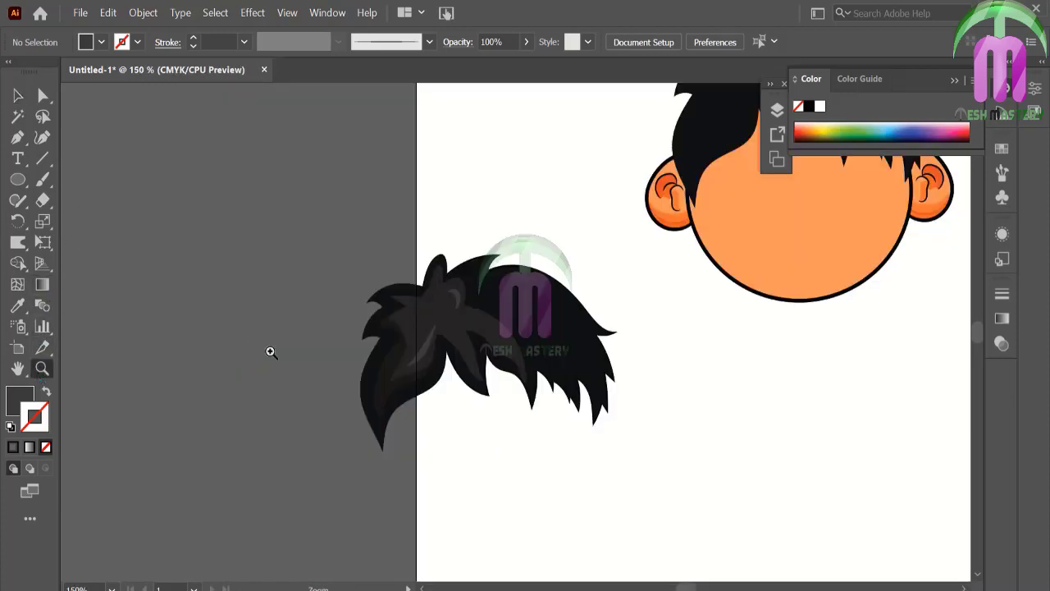
{"action": "left_click", "coordinate": [579, 323]}
{"action": "left_click", "coordinate": [523, 313]}
{"action": "key", "text": "b"}
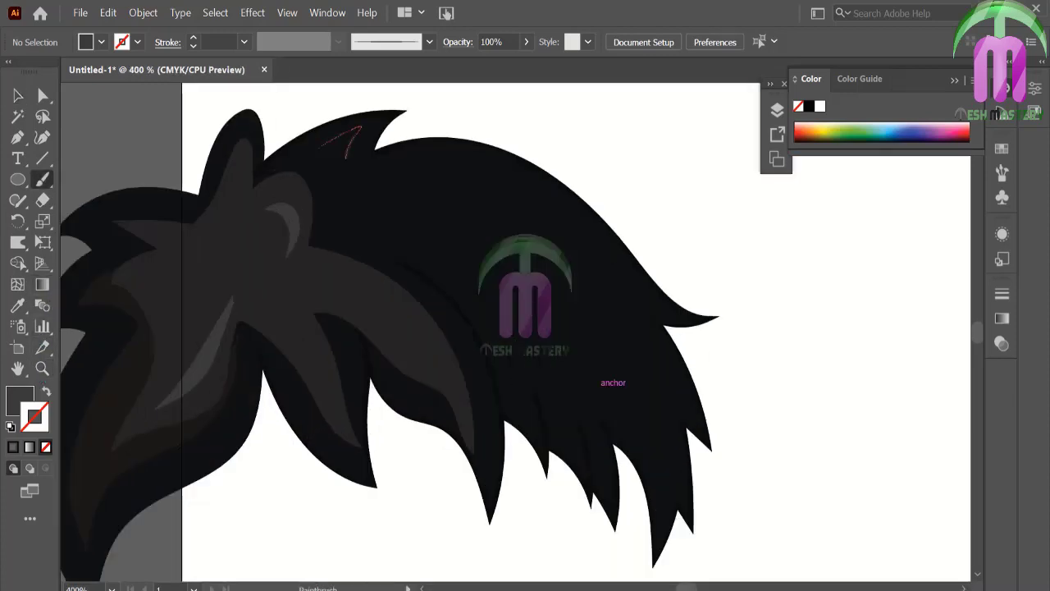
{"action": "left_click_drag", "start_coordinate": [653, 297], "coordinate": [656, 345]}
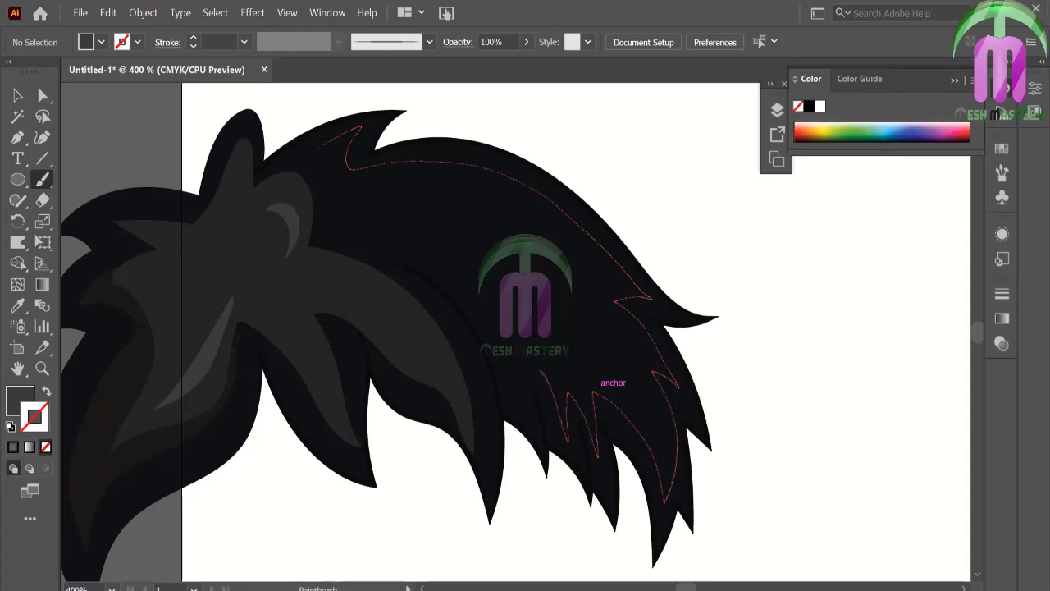
{"action": "left_click_drag", "start_coordinate": [525, 406], "coordinate": [371, 223]}
{"action": "left_click", "coordinate": [18, 95]}
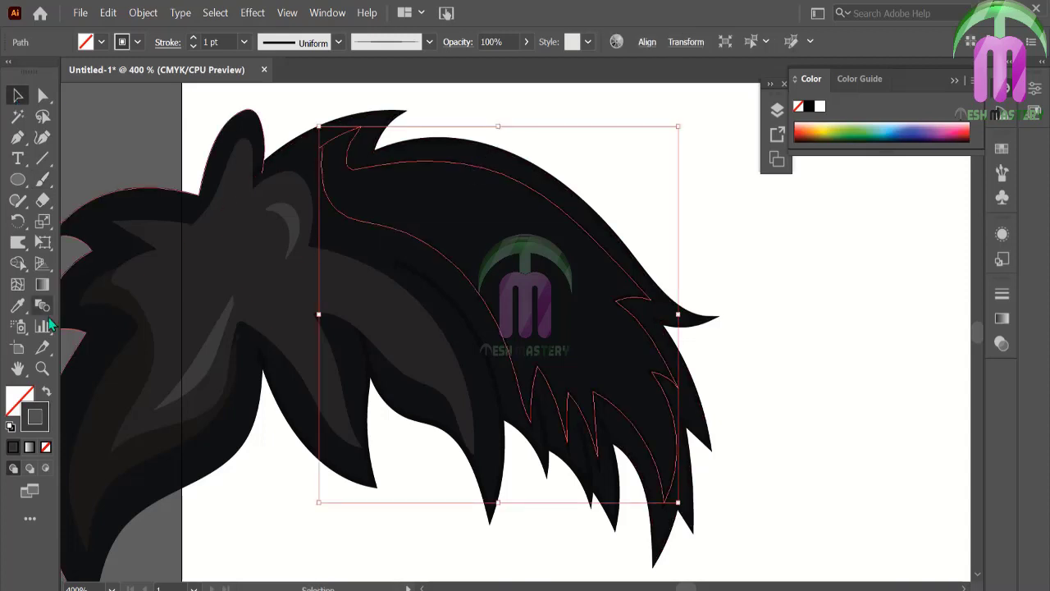
{"action": "key", "text": "shift+x"}
{"action": "key", "text": "ctrl+shift+a"}
{"action": "left_click", "coordinate": [43, 179]}
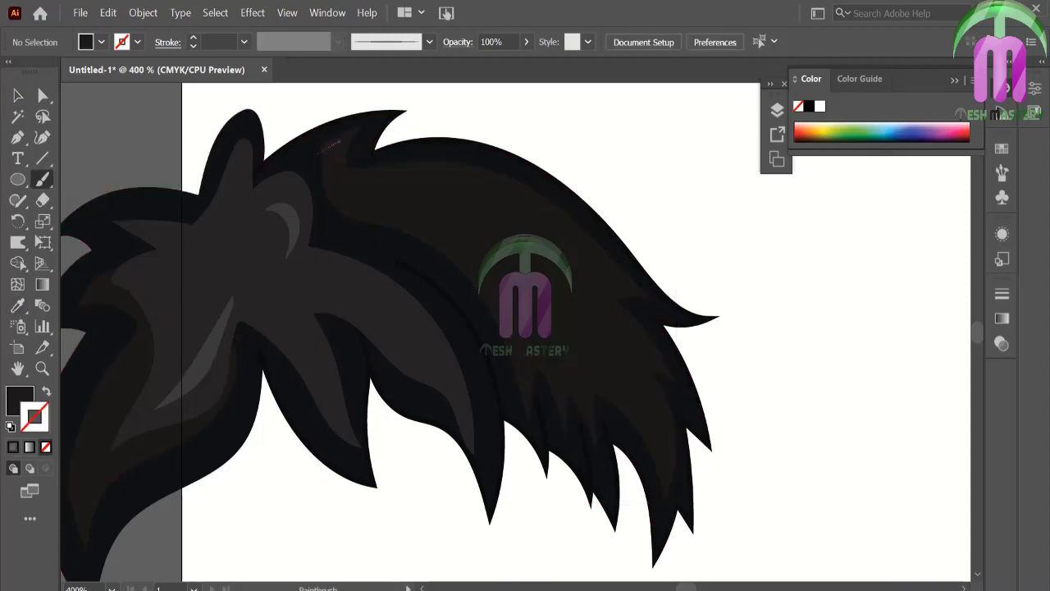
- Paint a diagonal strand on the hair and give it the hair's dark fill
{"action": "left_click_drag", "start_coordinate": [346, 177], "coordinate": [439, 178]}
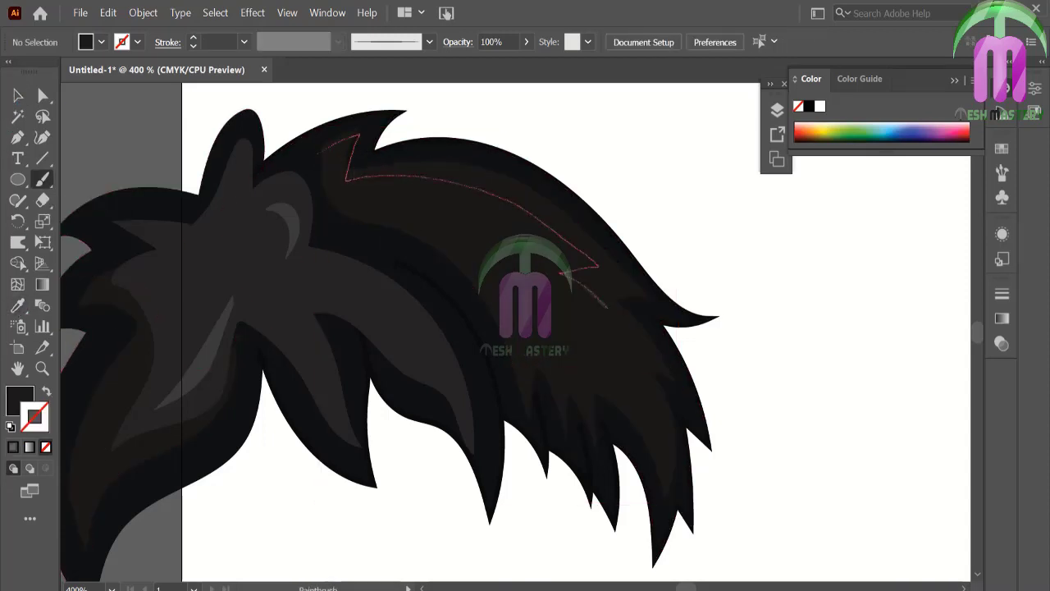
{"action": "left_click_drag", "start_coordinate": [535, 338], "coordinate": [385, 249]}
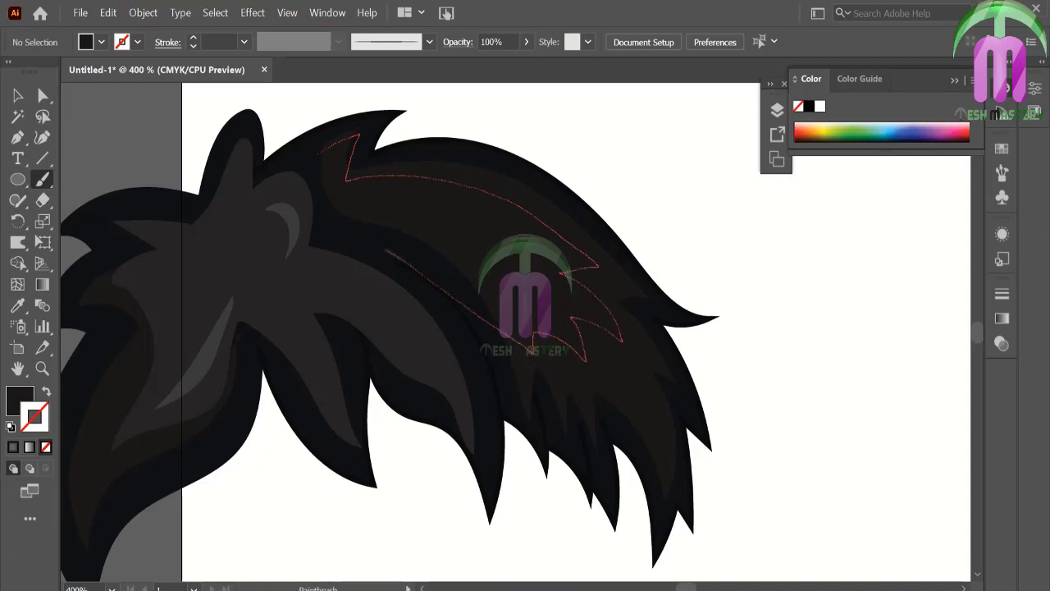
{"action": "left_click_drag", "start_coordinate": [586, 359], "coordinate": [587, 361]}
{"action": "left_click", "coordinate": [17, 96]}
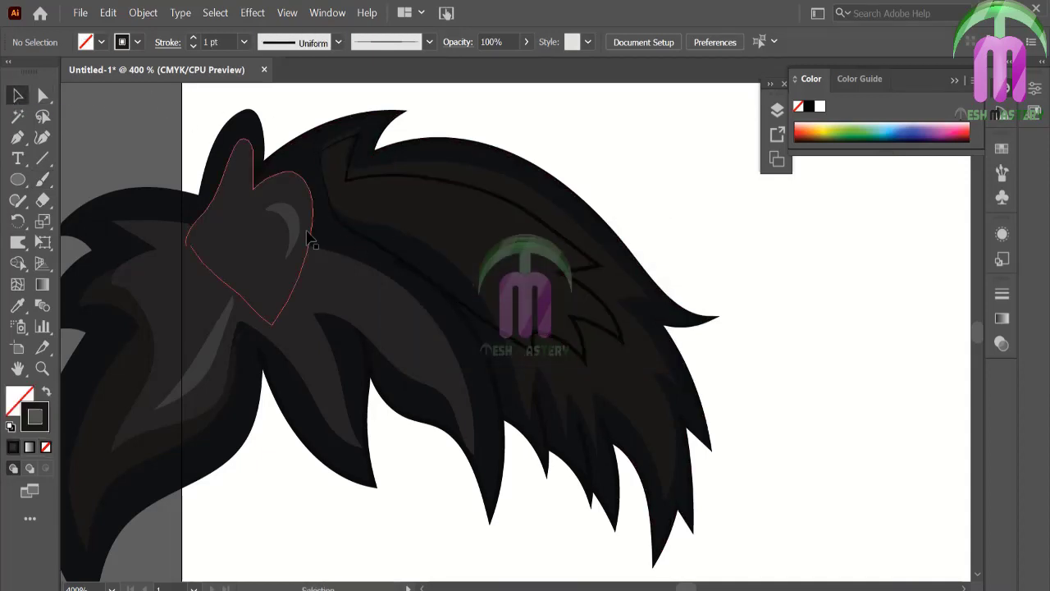
{"action": "left_click", "coordinate": [371, 247]}
{"action": "left_click", "coordinate": [17, 305]}
{"action": "left_click", "coordinate": [176, 358]}
{"action": "key", "text": "v"}
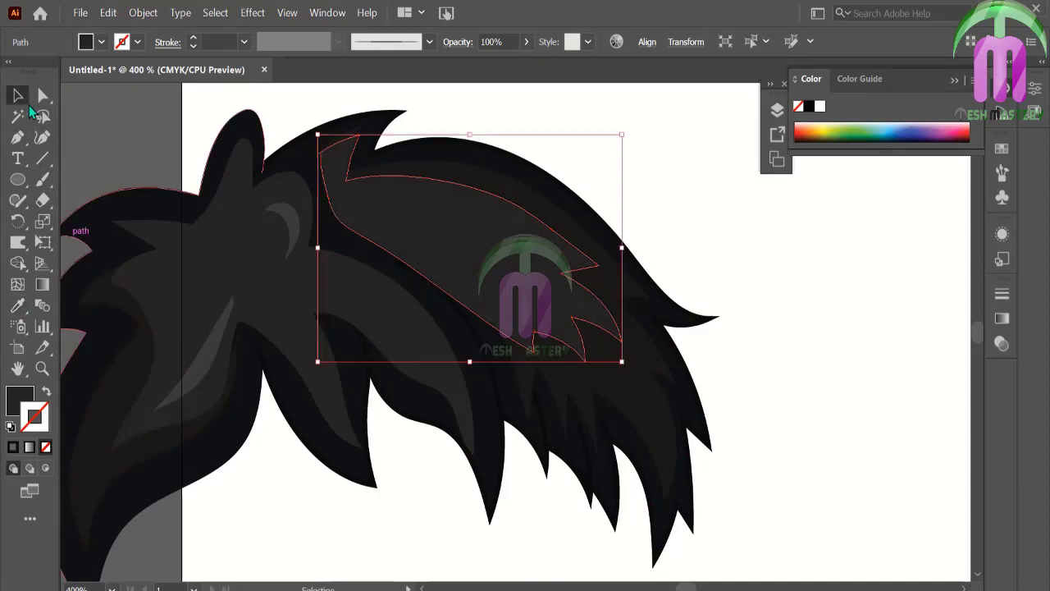
{"action": "key", "text": "ctrl+shift+a"}
- Paint another strand across the upper hair, also with the dark hair fill
{"action": "key", "text": "b"}
{"action": "left_click_drag", "start_coordinate": [333, 189], "coordinate": [425, 200]}
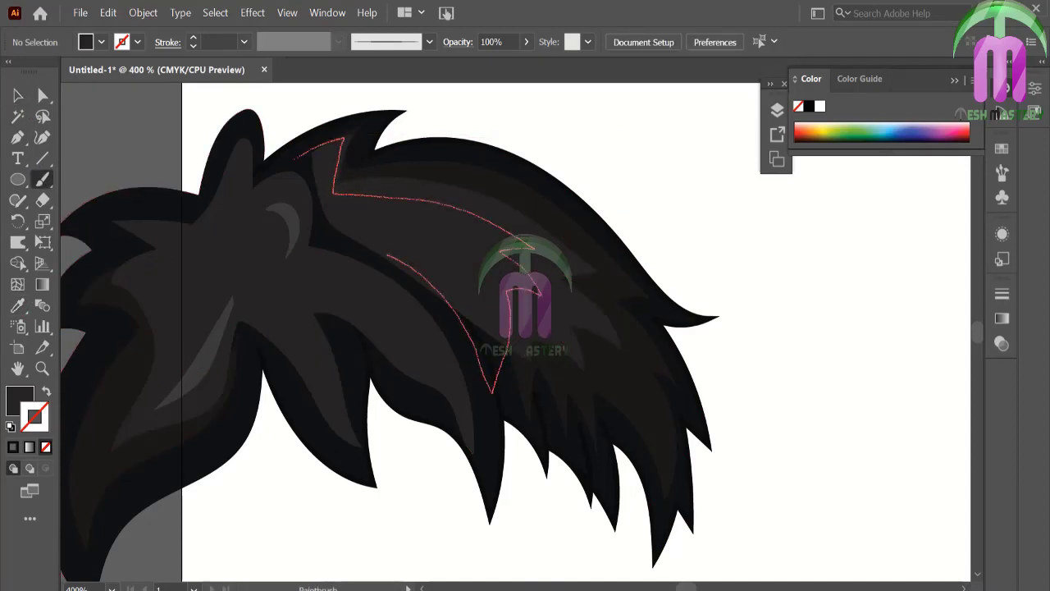
{"action": "left_click_drag", "start_coordinate": [320, 186], "coordinate": [297, 158]}
{"action": "left_click", "coordinate": [18, 96]}
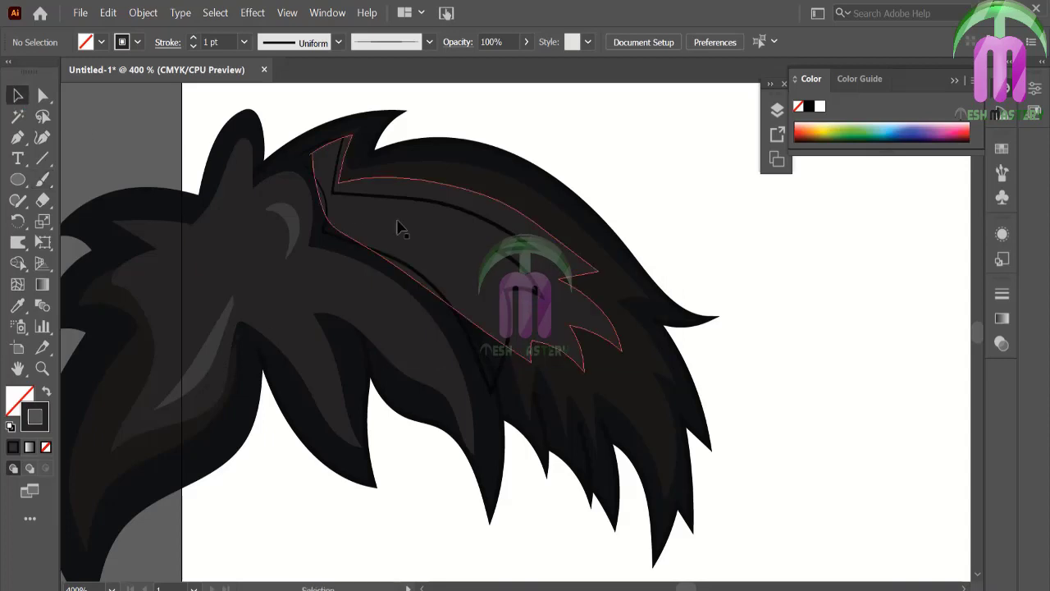
{"action": "left_click", "coordinate": [417, 273]}
{"action": "key", "text": "i"}
{"action": "left_click", "coordinate": [207, 365]}
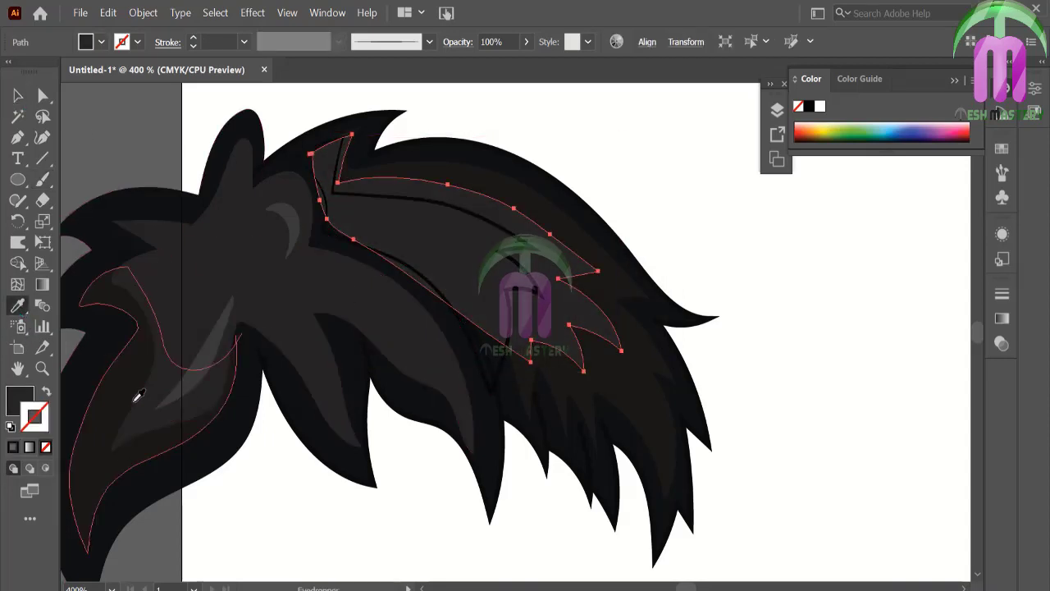
{"action": "key", "text": "v"}
{"action": "key", "text": "ctrl+shift+a"}
- Recolour the upper strand to near-black #111010
{"action": "left_click", "coordinate": [390, 261]}
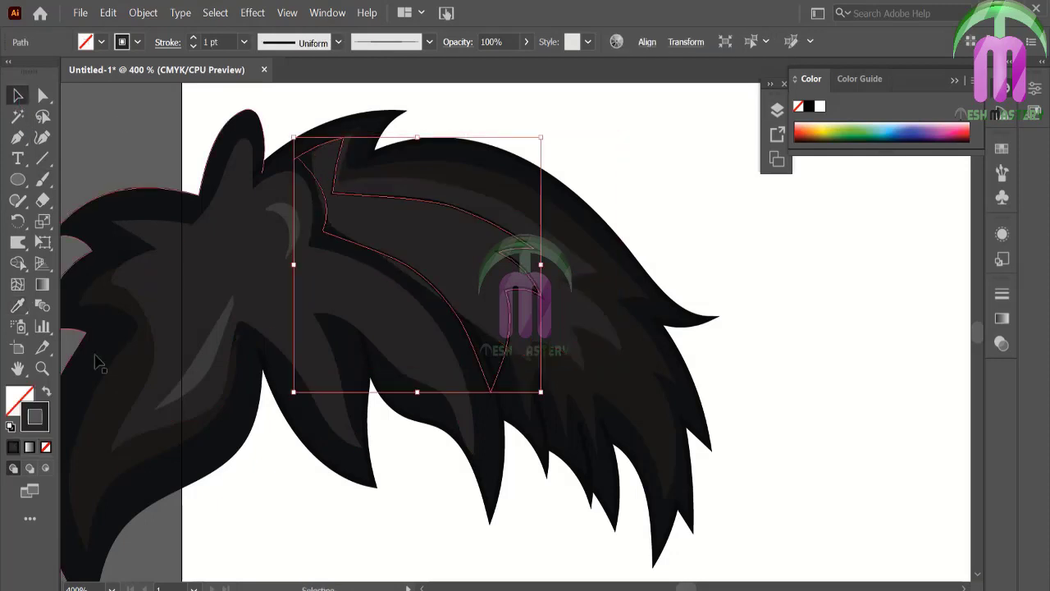
{"action": "key", "text": "i"}
{"action": "left_click", "coordinate": [141, 298]}
{"action": "double_click", "coordinate": [20, 400]}
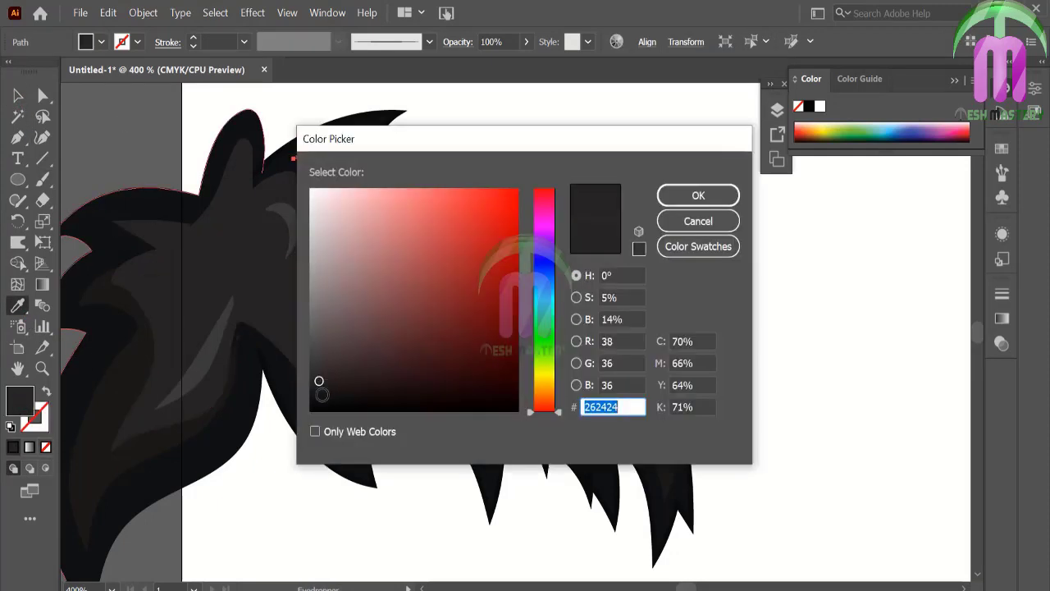
{"action": "type", "text": "111010"}
{"action": "left_click", "coordinate": [697, 195]}
{"action": "key", "text": "ctrl+shift+a"}
- Paint thin highlight streaks on the hair, fill them grey, then select the whole hair group
{"action": "left_click", "coordinate": [409, 239]}
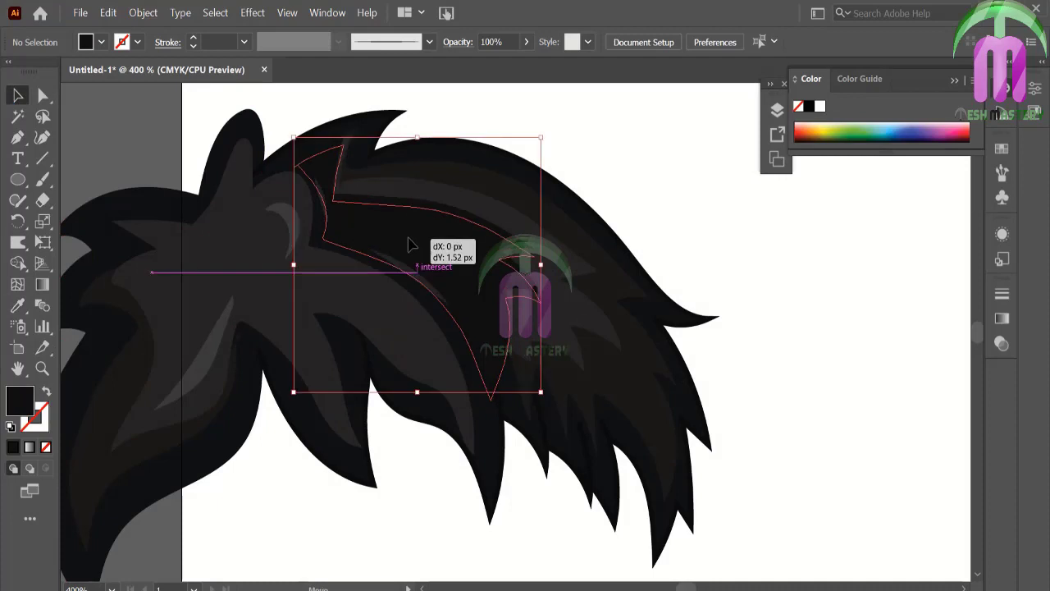
{"action": "left_click", "coordinate": [609, 153]}
{"action": "scroll", "coordinate": [574, 365], "scroll_direction": "down", "scroll_amount": 1}
{"action": "key", "text": "b"}
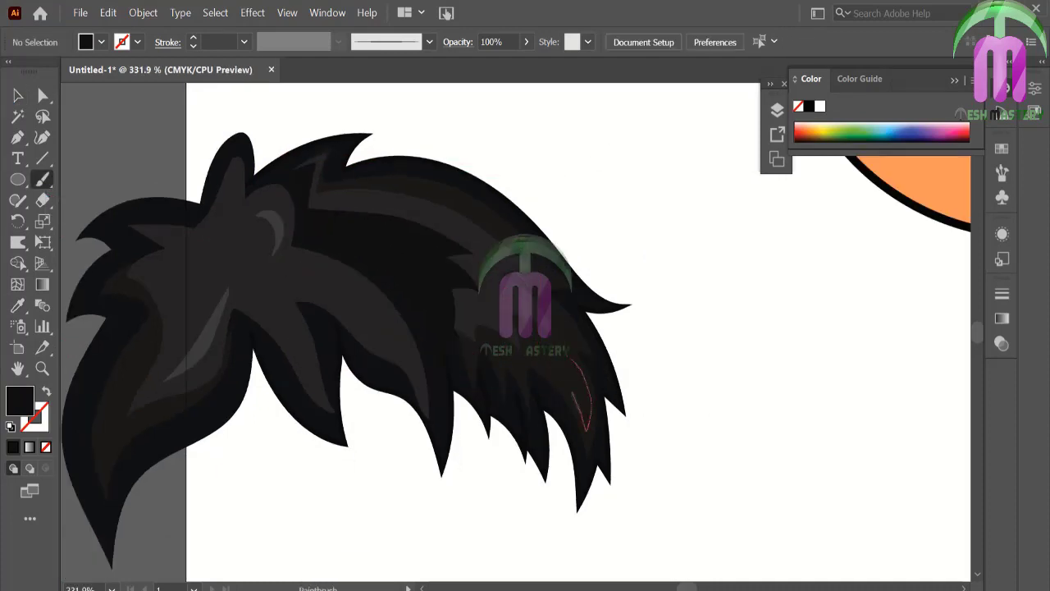
{"action": "left_click_drag", "start_coordinate": [588, 427], "coordinate": [585, 423]}
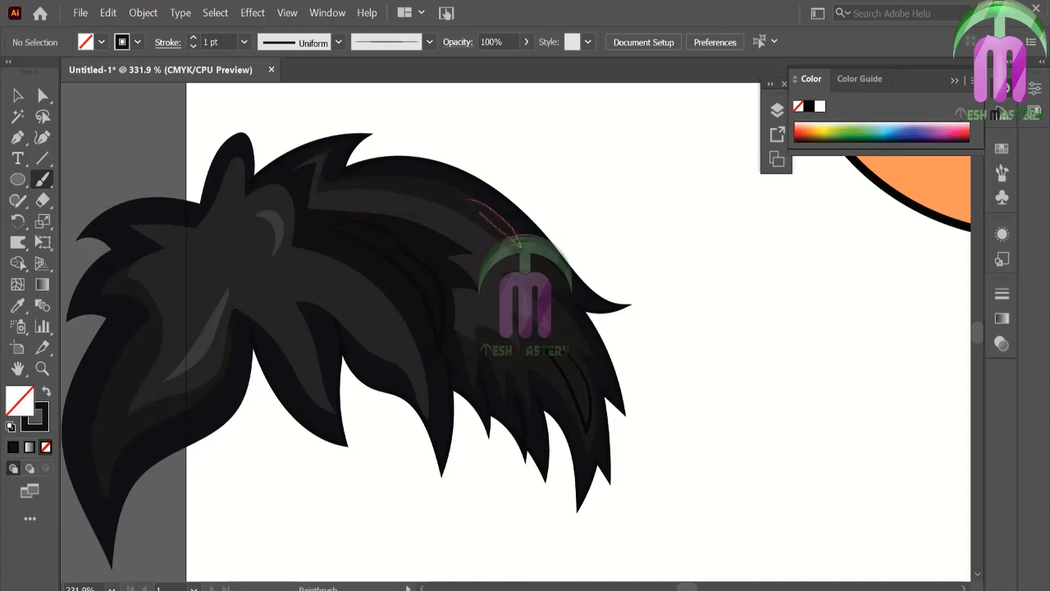
{"action": "left_click", "coordinate": [17, 96]}
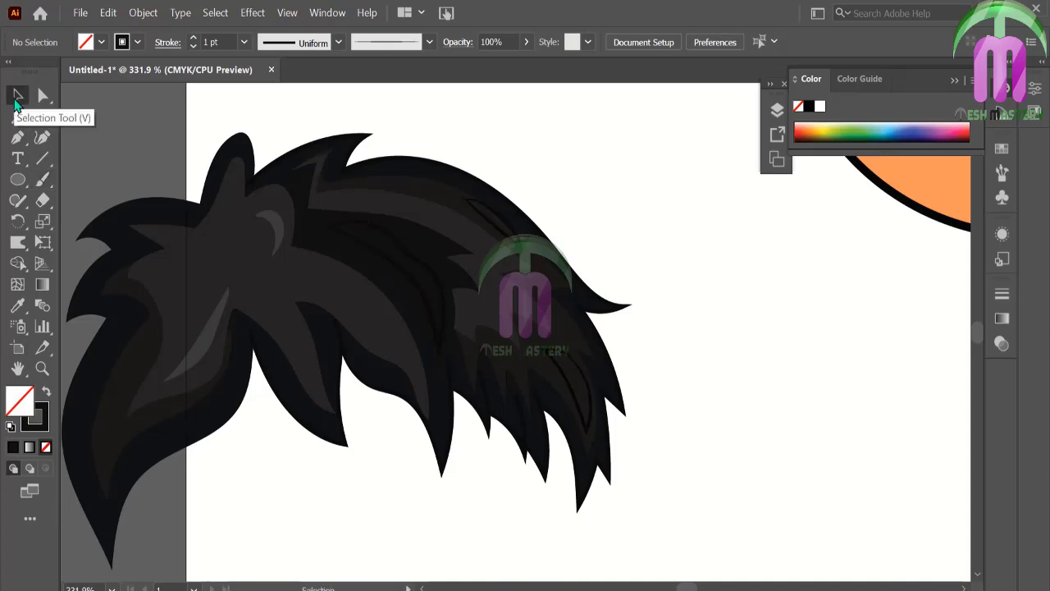
{"action": "left_click", "coordinate": [439, 324]}
{"action": "left_click", "coordinate": [519, 244], "text": "shift"}
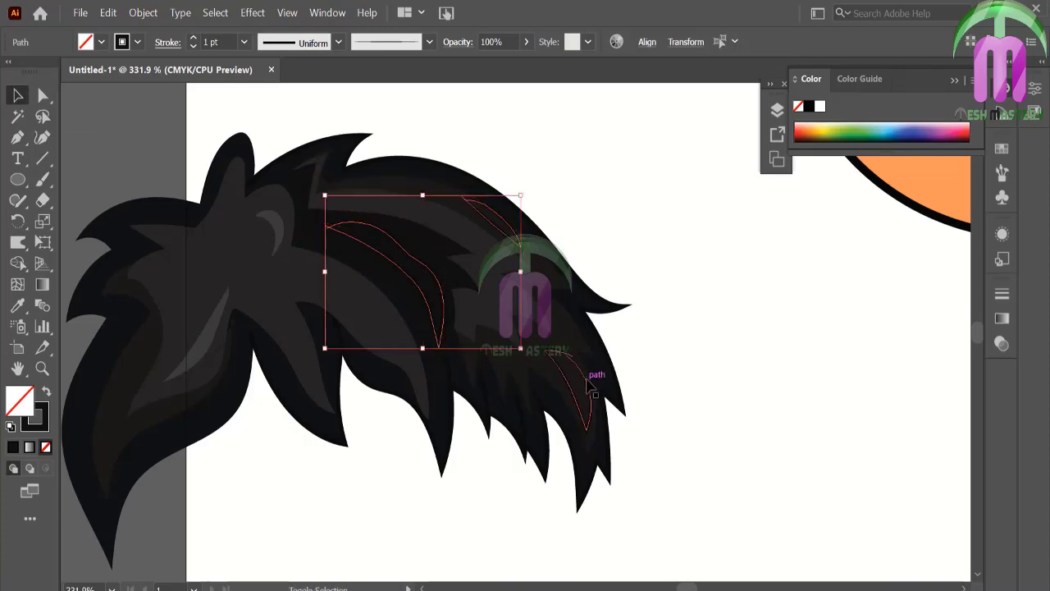
{"action": "left_click", "coordinate": [17, 305]}
{"action": "left_click", "coordinate": [200, 332]}
{"action": "key", "text": "v"}
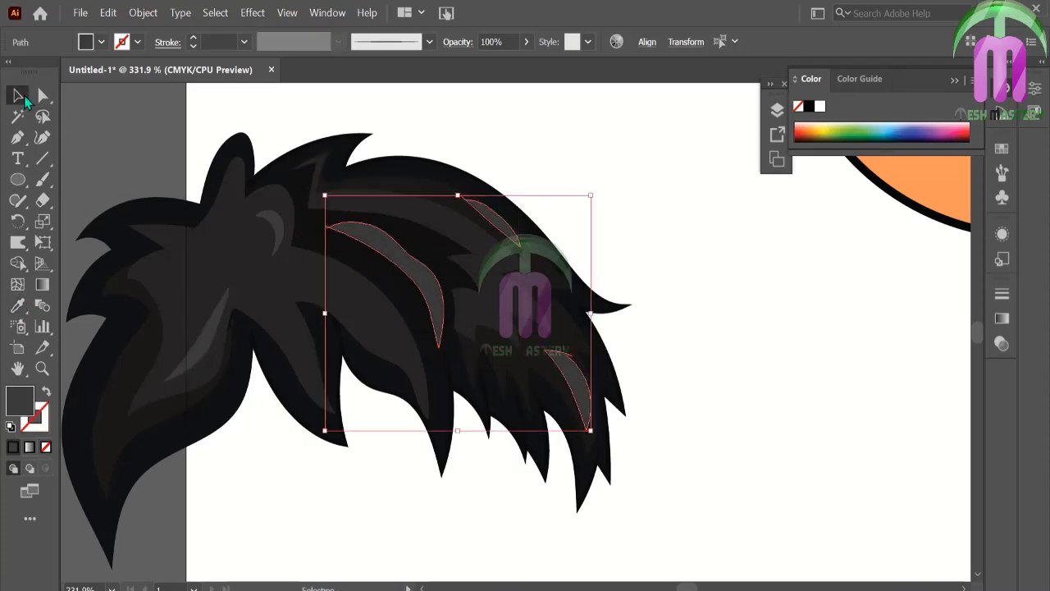
{"action": "left_click", "coordinate": [106, 141]}
{"action": "key", "text": "ctrl+0"}
{"action": "left_click_drag", "start_coordinate": [94, 265], "coordinate": [320, 438]}
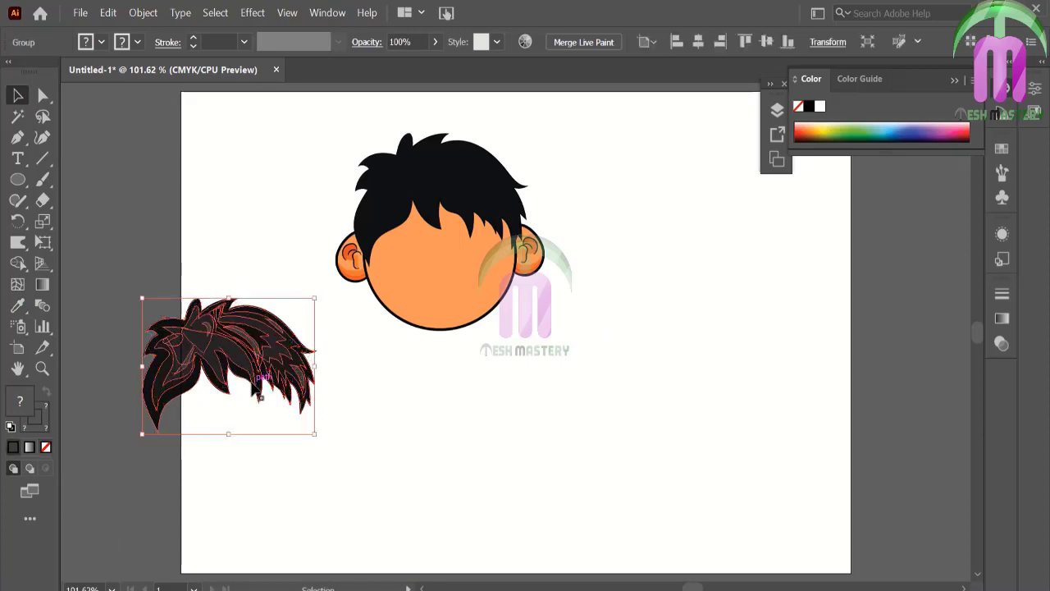
- Delete the head's plain hair and move the shaded hair onto the head
{"action": "left_click", "coordinate": [455, 155]}
{"action": "key", "text": "Delete"}
{"action": "left_click_drag", "start_coordinate": [263, 332], "coordinate": [476, 165]}
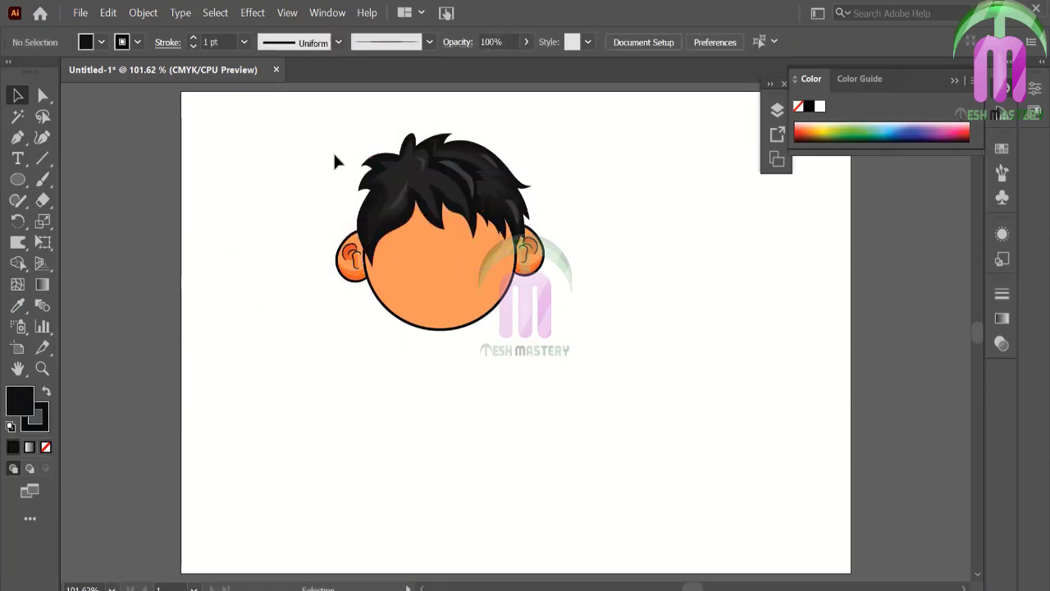
{"action": "left_click", "coordinate": [291, 273]}
- Tilt the left ear slightly and nudge both ears into place
{"action": "left_click", "coordinate": [457, 263]}
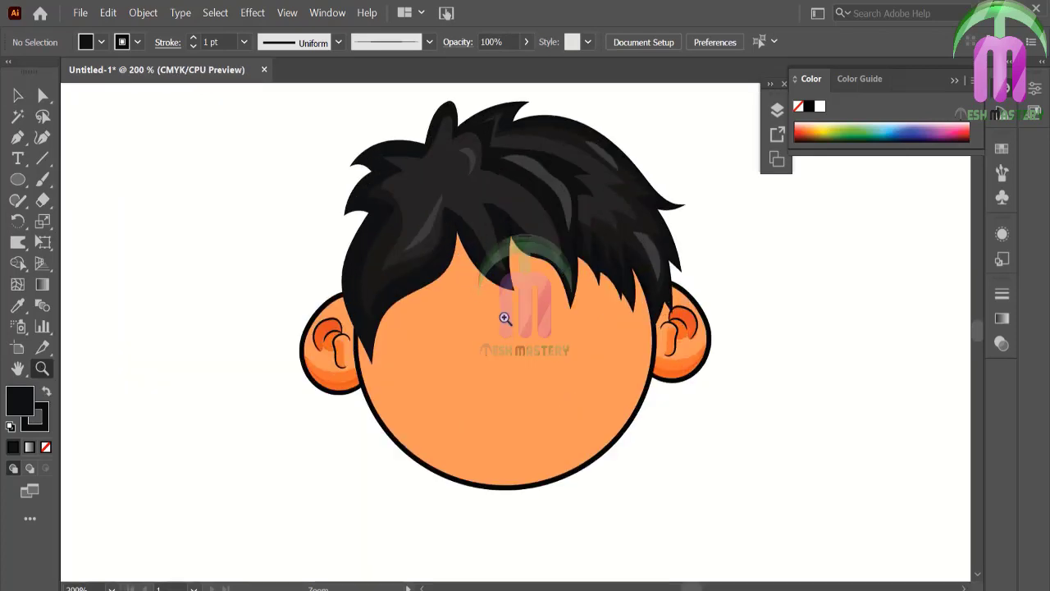
{"action": "key", "text": "v"}
{"action": "left_click", "coordinate": [318, 326]}
{"action": "mouse_move", "coordinate": [375, 387]}
{"action": "left_mouse_down"}
{"action": "mouse_move", "coordinate": [363, 375]}
{"action": "mouse_move", "coordinate": [336, 393]}
{"action": "left_mouse_up"}
{"action": "left_click", "coordinate": [233, 380]}
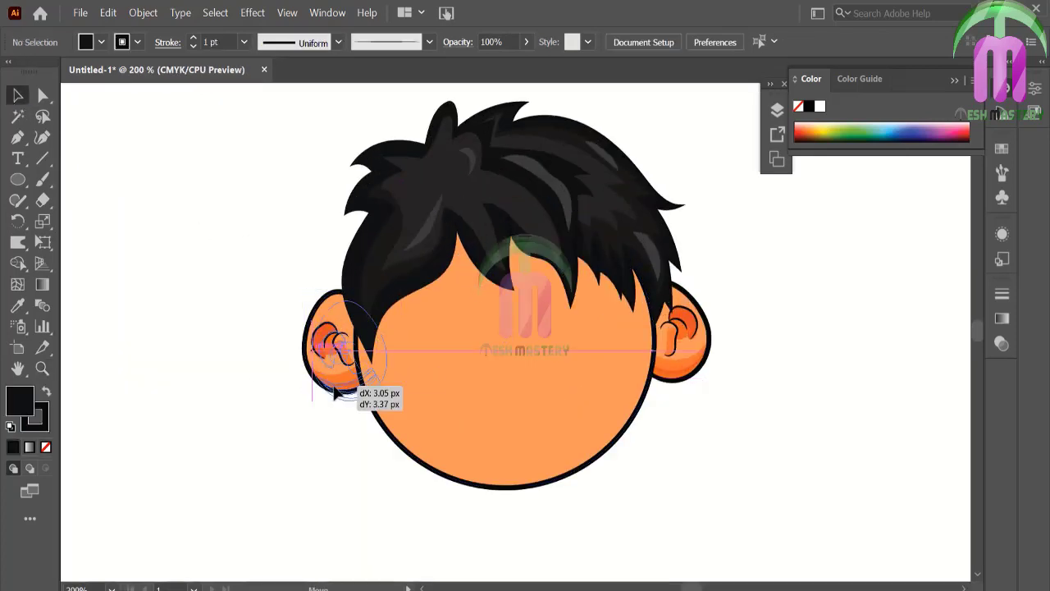
{"action": "left_click", "coordinate": [252, 369]}
{"action": "left_click", "coordinate": [696, 343]}
{"action": "left_click_drag", "start_coordinate": [714, 383], "coordinate": [708, 401]}
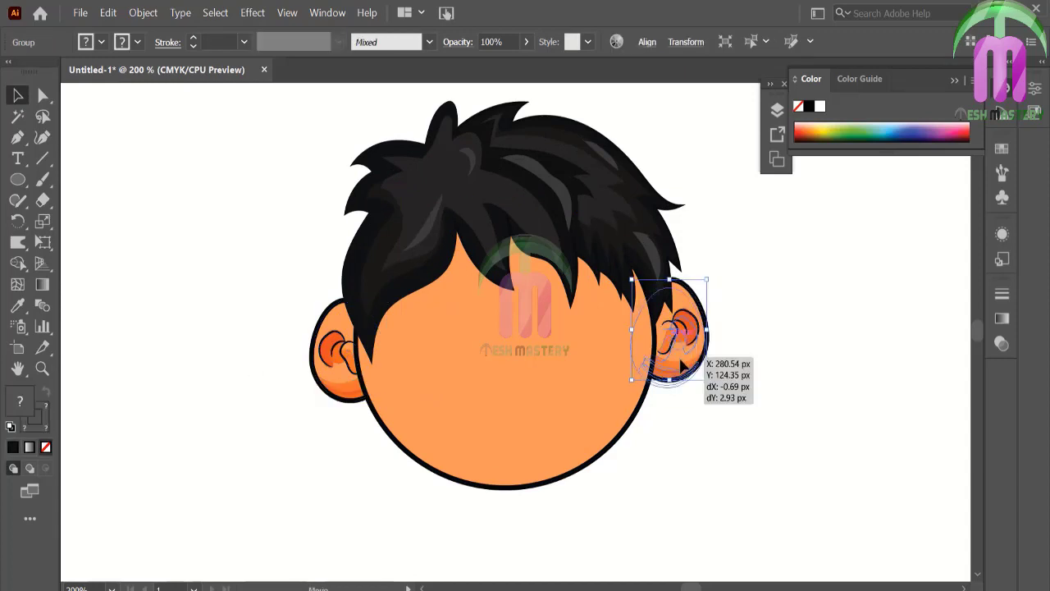
{"action": "left_click", "coordinate": [737, 359]}
{"action": "left_click", "coordinate": [683, 376]}
{"action": "left_click", "coordinate": [751, 361]}
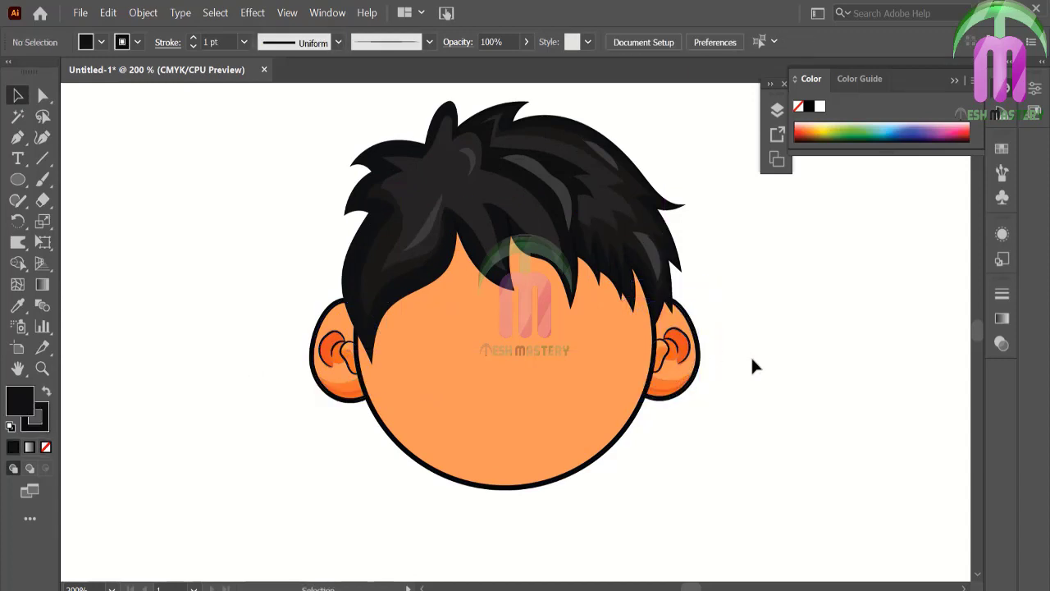
{"action": "key", "text": "ctrl+0"}
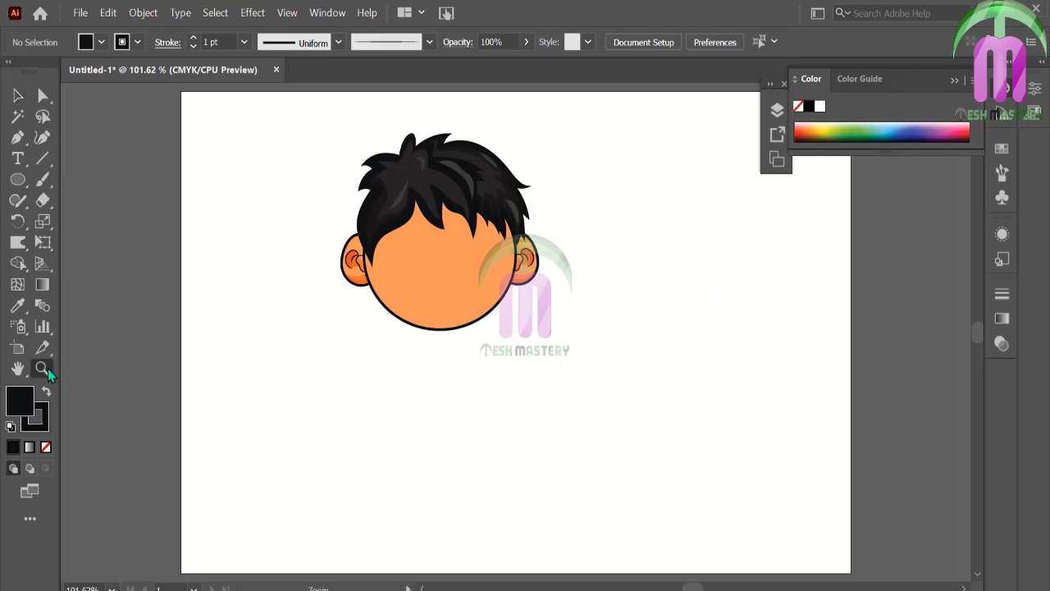
- Draw a tall ellipse beside the face, fill it white and enlarge it up-left
{"action": "left_click_drag", "start_coordinate": [612, 304], "coordinate": [619, 307]}
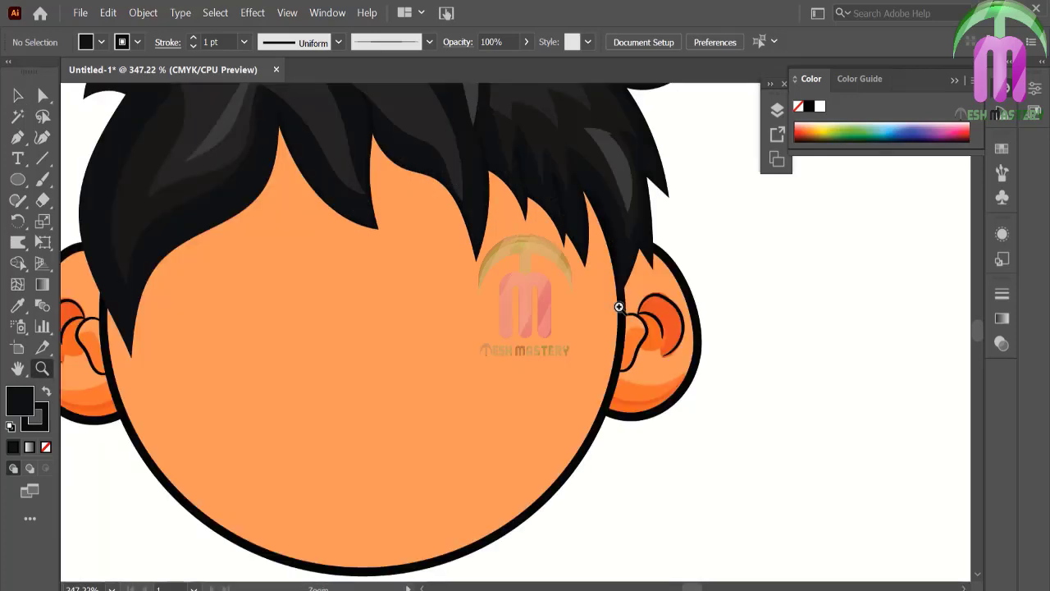
{"action": "left_click", "coordinate": [28, 179]}
{"action": "left_click_drag", "start_coordinate": [795, 246], "coordinate": [913, 421]}
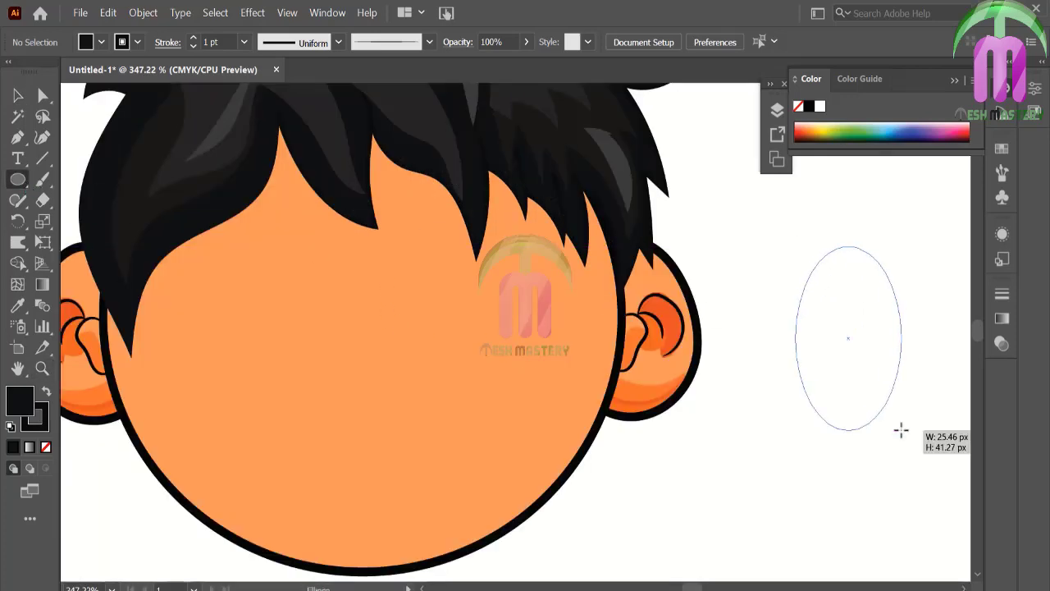
{"action": "key", "text": "ctrl+0"}
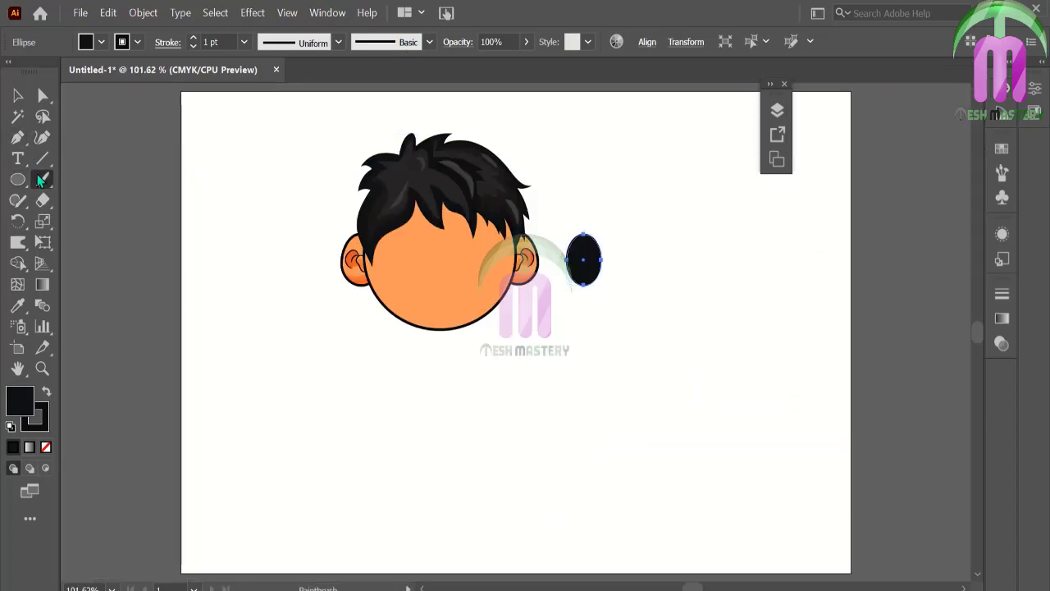
{"action": "left_click_drag", "start_coordinate": [652, 189], "coordinate": [803, 317]}
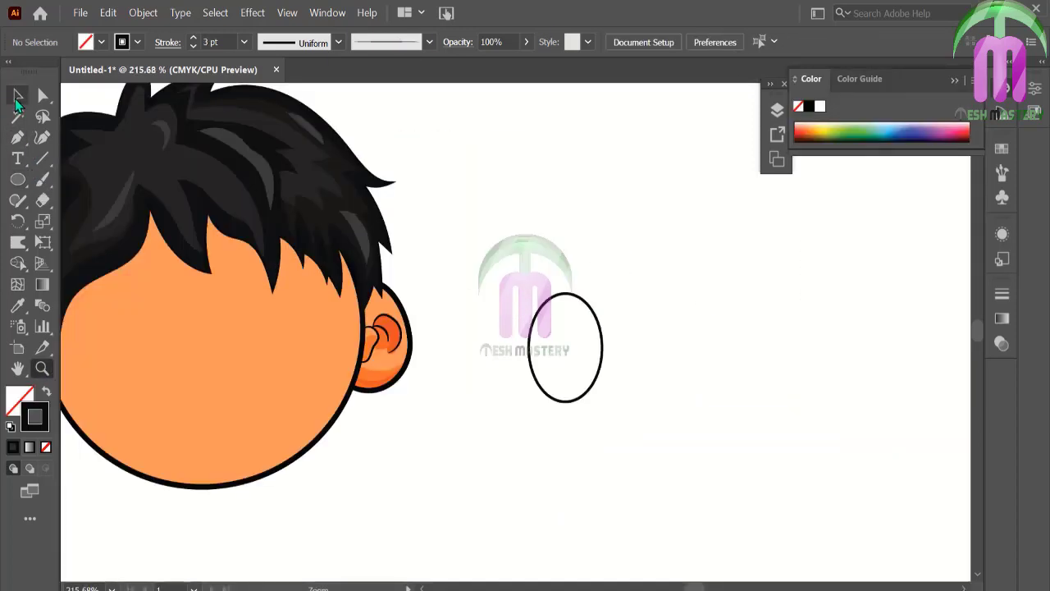
{"action": "left_click", "coordinate": [16, 98]}
{"action": "left_click", "coordinate": [544, 307]}
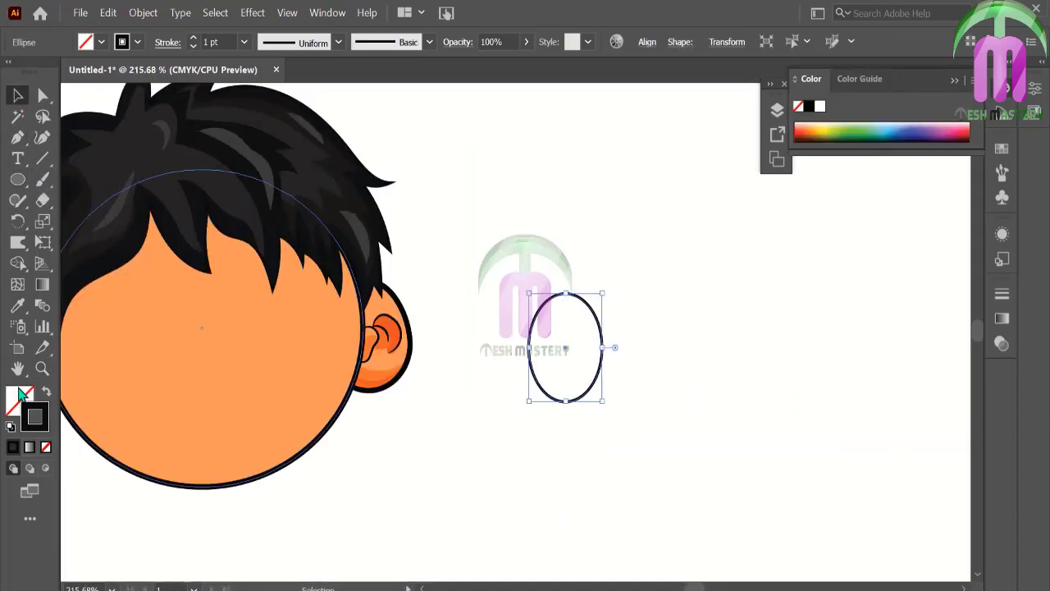
{"action": "left_click", "coordinate": [818, 107]}
{"action": "left_click", "coordinate": [564, 246]}
{"action": "left_click", "coordinate": [535, 304]}
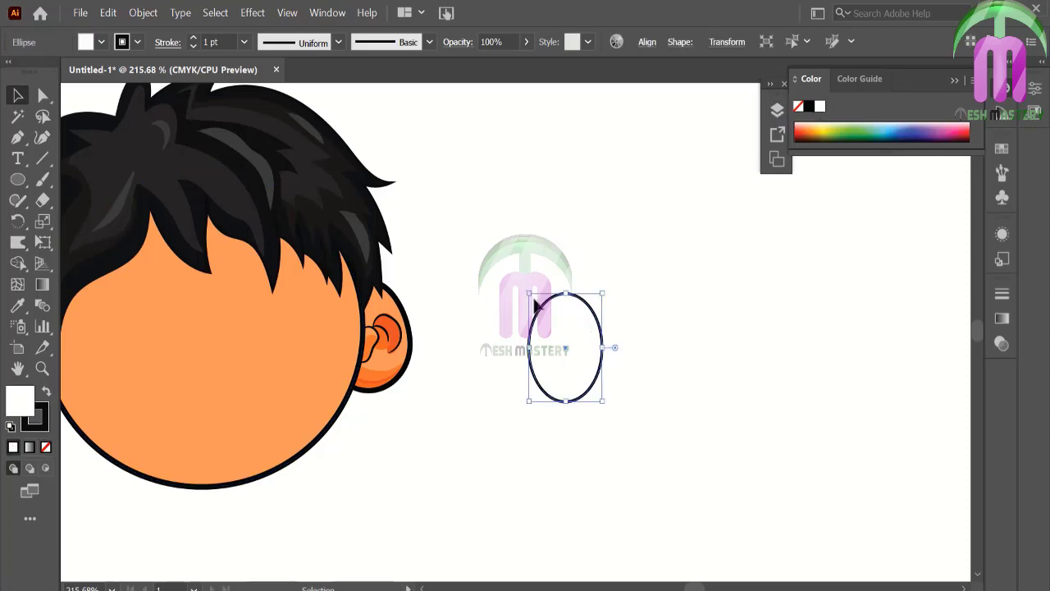
{"action": "left_click_drag", "start_coordinate": [529, 293], "coordinate": [512, 280]}
{"action": "left_click", "coordinate": [1002, 173]}
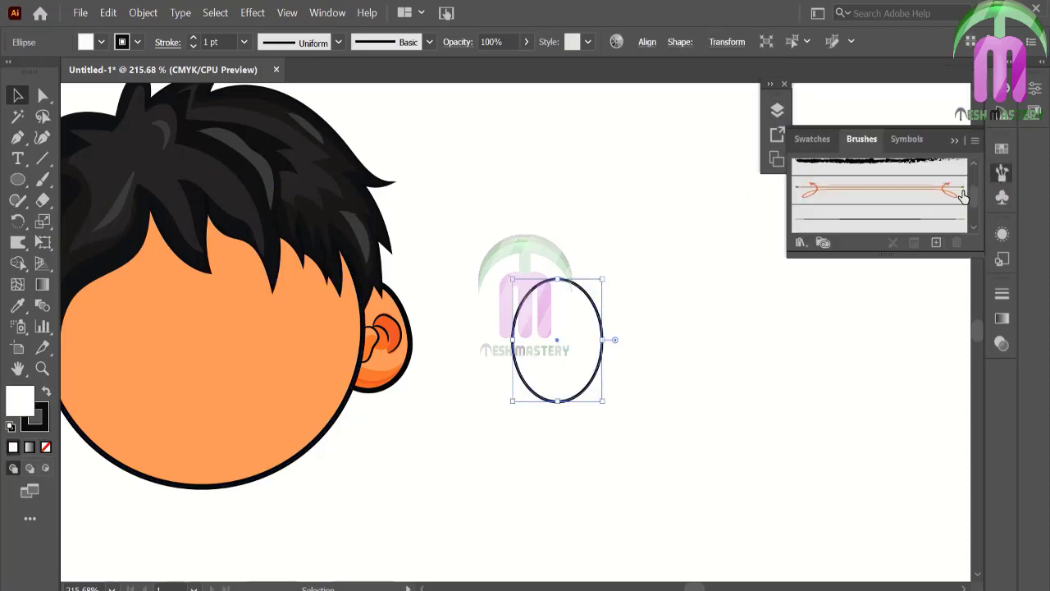
- Give the white eye oval a 2 pt black outline
{"action": "left_click", "coordinate": [691, 259]}
{"action": "left_click", "coordinate": [569, 287]}
{"action": "left_click", "coordinate": [244, 42]}
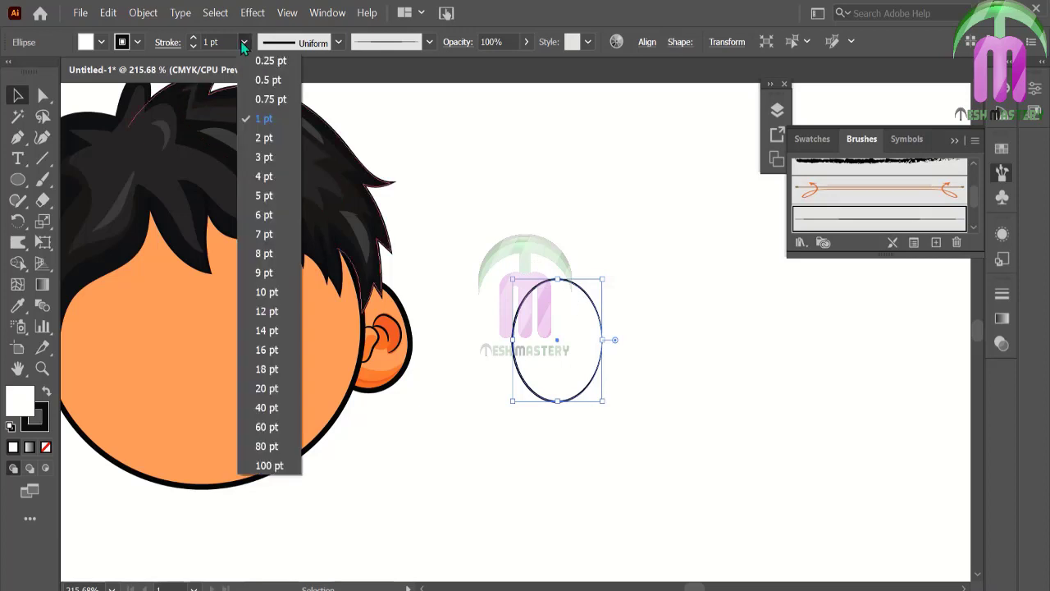
{"action": "left_click", "coordinate": [265, 137]}
{"action": "right_click", "coordinate": [592, 323]}
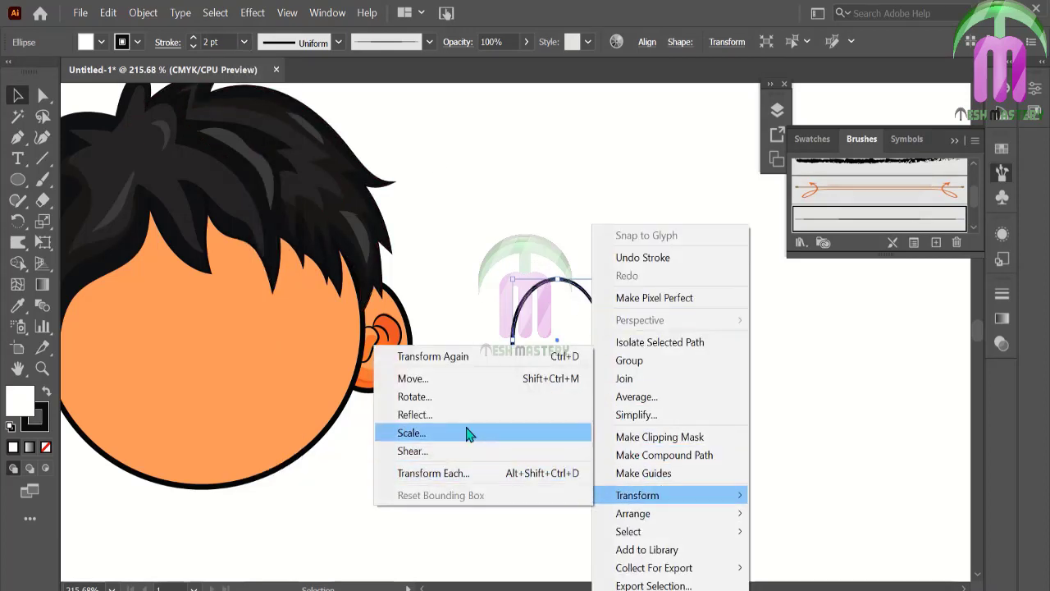
{"action": "left_click", "coordinate": [468, 414]}
{"action": "left_click", "coordinate": [526, 416]}
{"action": "left_click", "coordinate": [520, 394]}
{"action": "left_click", "coordinate": [566, 316]}
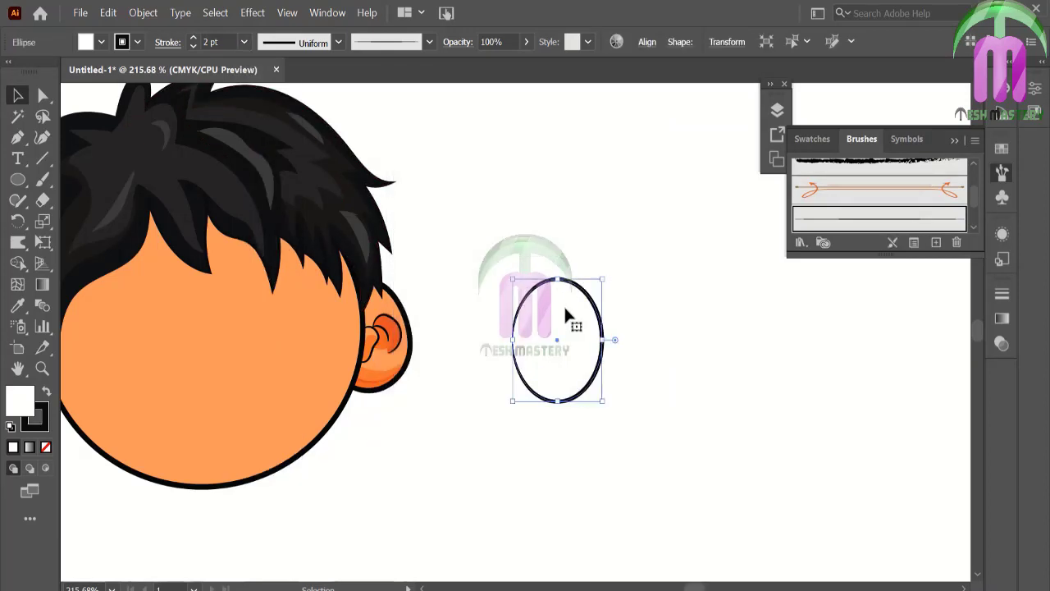
- Draw a small black, strokeless pupil oval inside the eye and select both shapes
{"action": "key", "text": "l"}
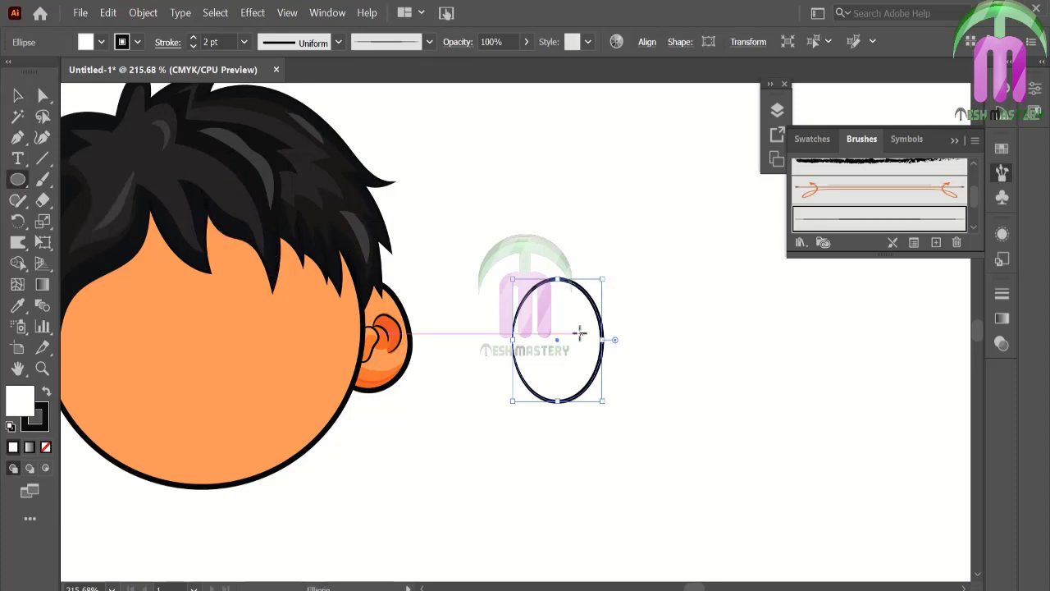
{"action": "left_click_drag", "start_coordinate": [550, 321], "coordinate": [574, 364]}
{"action": "left_click", "coordinate": [47, 393]}
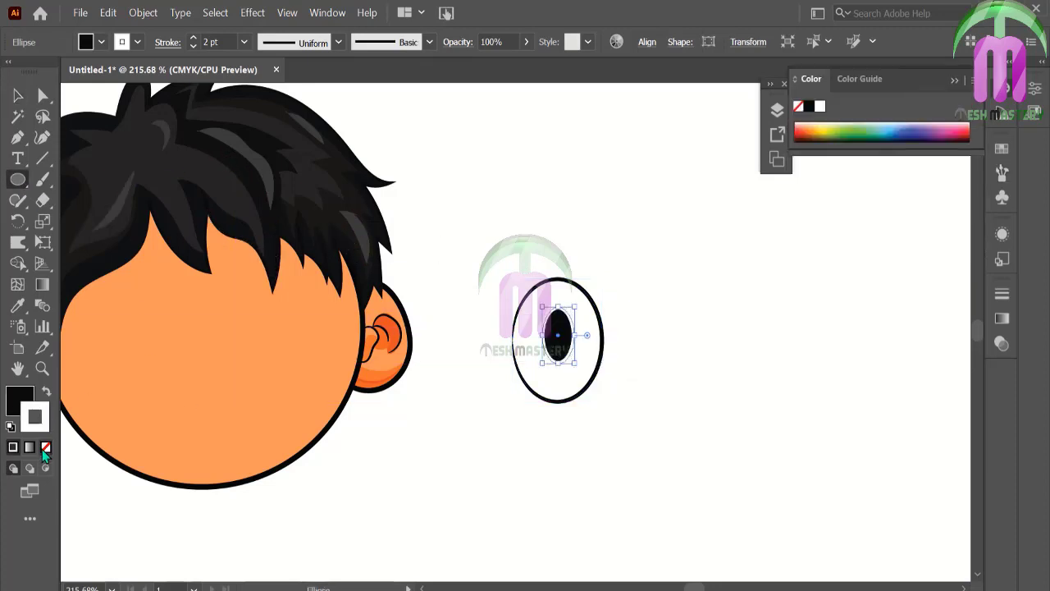
{"action": "left_click", "coordinate": [46, 447]}
{"action": "left_click", "coordinate": [18, 96]}
{"action": "mouse_move", "coordinate": [558, 334]}
{"action": "left_mouse_down"}
{"action": "mouse_move", "coordinate": [550, 340]}
{"action": "mouse_move", "coordinate": [562, 339]}
{"action": "left_mouse_up"}
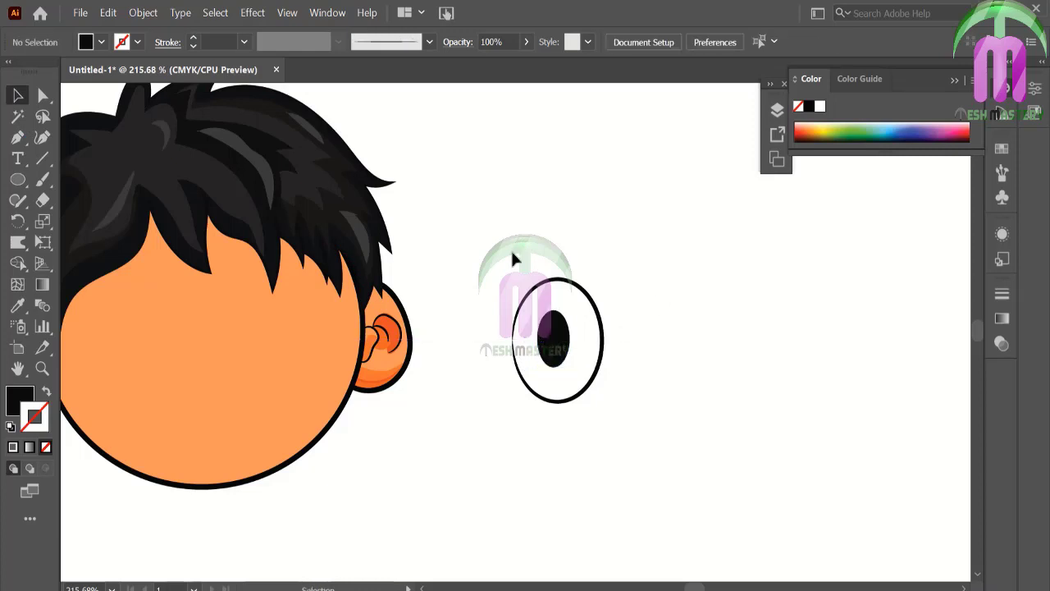
{"action": "left_click_drag", "start_coordinate": [529, 265], "coordinate": [602, 446]}
- Group the eye, shrink it and place a copy onto the face
{"action": "key", "text": "ctrl+g"}
{"action": "key", "text": "ctrl+0"}
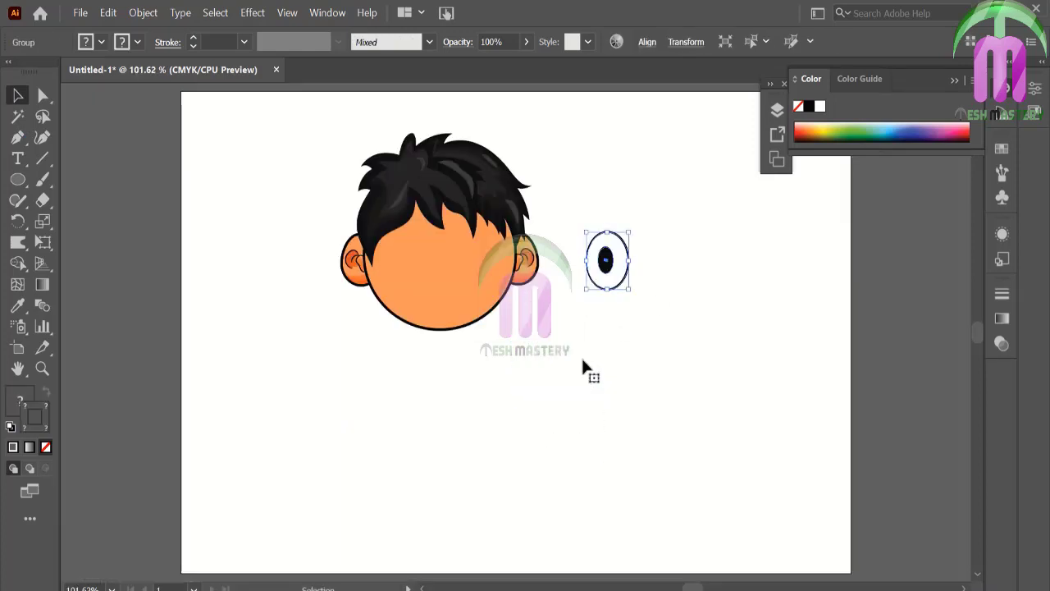
{"action": "mouse_move", "coordinate": [629, 288]}
{"action": "left_mouse_down"}
{"action": "mouse_move", "coordinate": [611, 264]}
{"action": "mouse_move", "coordinate": [415, 252]}
{"action": "left_mouse_up"}
{"action": "left_click", "coordinate": [649, 259]}
{"action": "left_click", "coordinate": [600, 250]}
{"action": "left_click", "coordinate": [569, 223]}
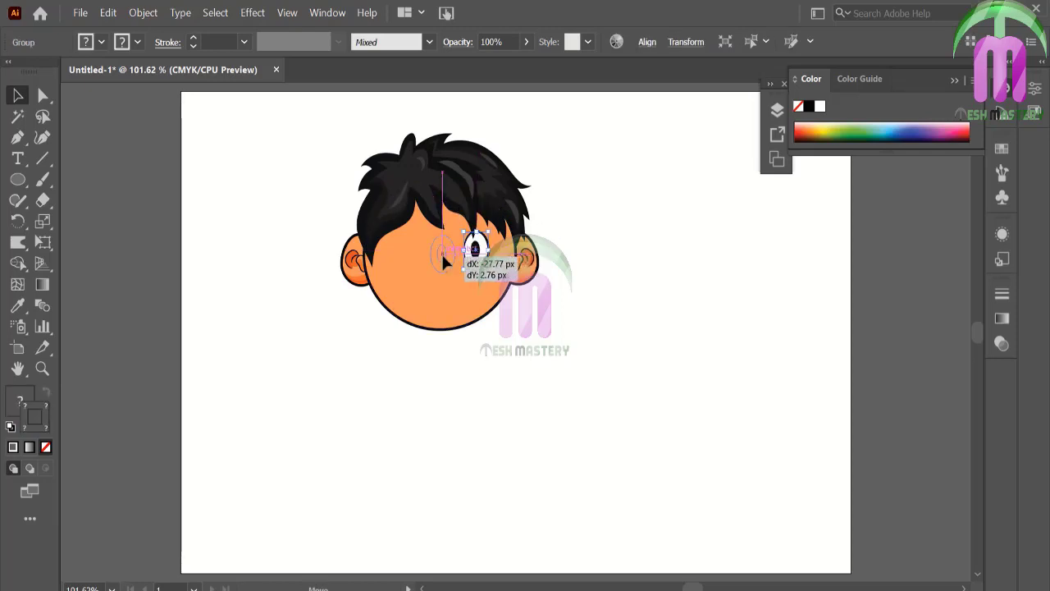
{"action": "left_click", "coordinate": [578, 220]}
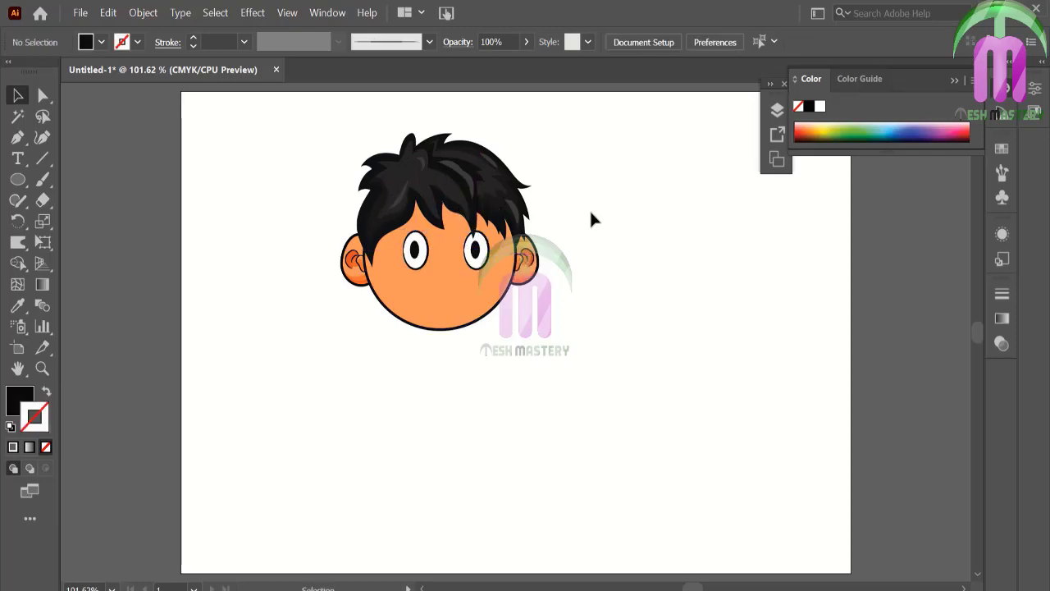
- Enlarge the left eye and move it slightly down
{"action": "left_click", "coordinate": [42, 368]}
{"action": "left_click_drag", "start_coordinate": [335, 194], "coordinate": [617, 333]}
{"action": "left_click", "coordinate": [17, 95]}
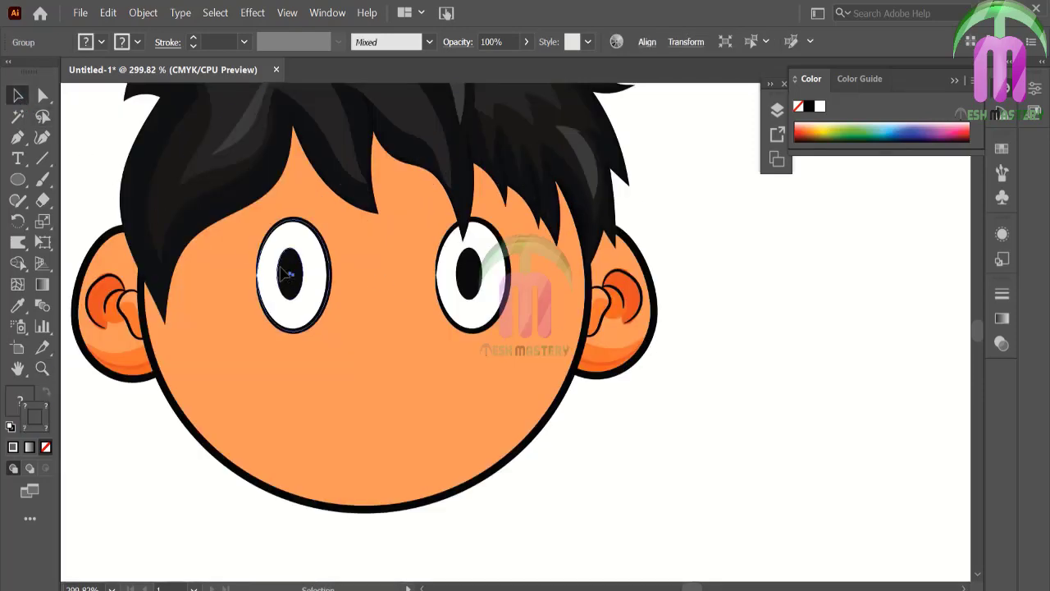
{"action": "left_click", "coordinate": [267, 243]}
{"action": "left_click_drag", "start_coordinate": [258, 218], "coordinate": [211, 193]}
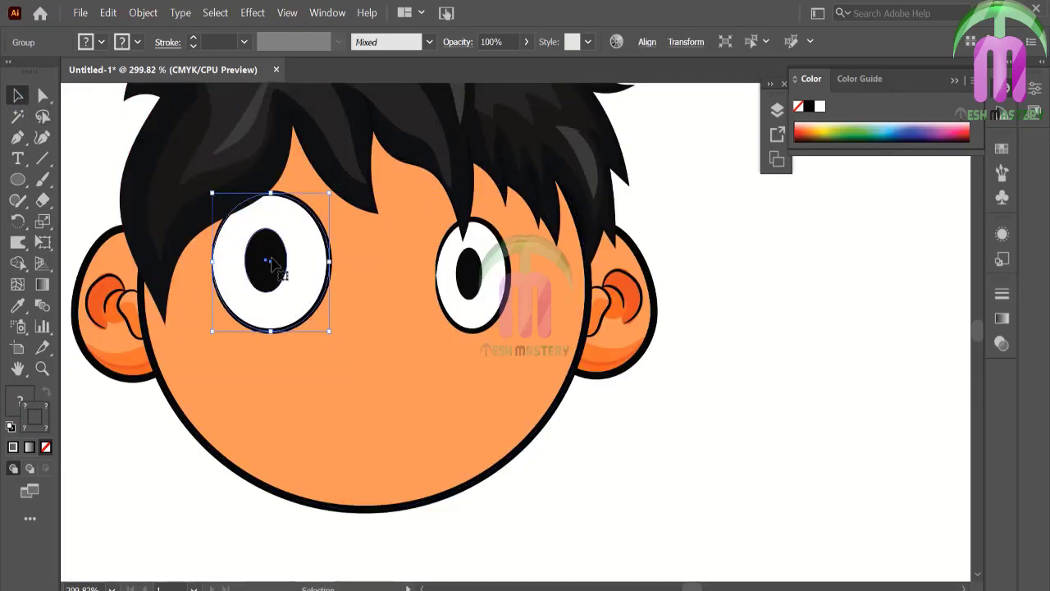
{"action": "left_click_drag", "start_coordinate": [270, 259], "coordinate": [218, 268]}
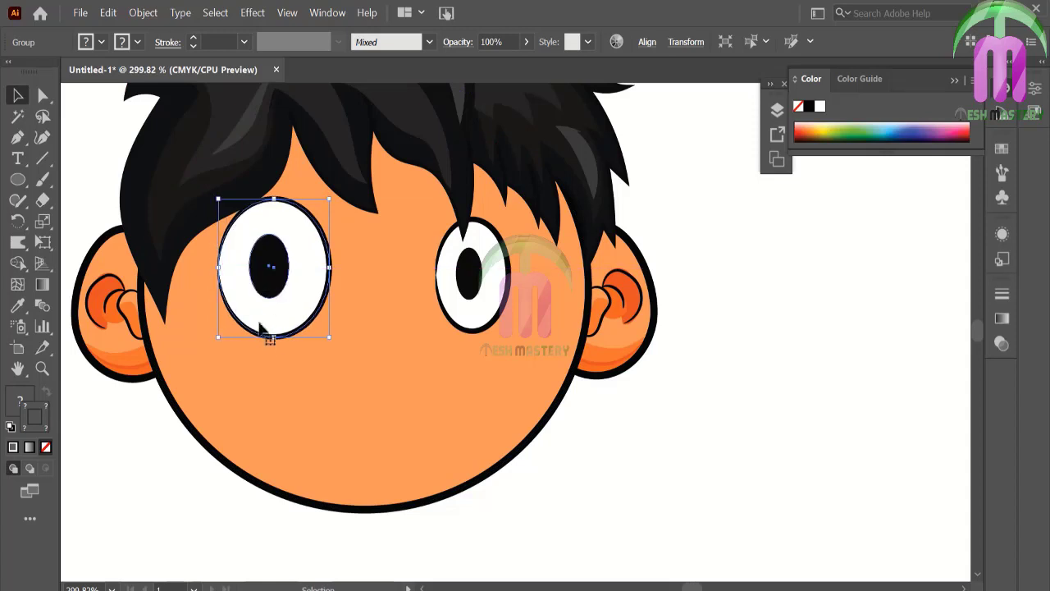
{"action": "left_click", "coordinate": [238, 527]}
- Enlarge the right eye, nudge it up, and stretch it wider and taller
{"action": "left_click", "coordinate": [484, 320]}
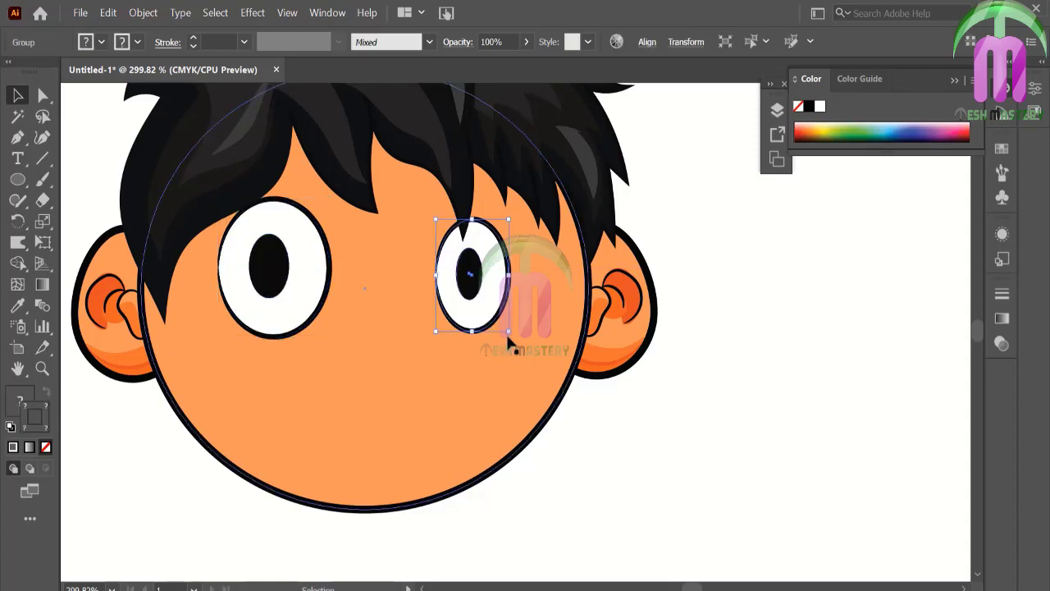
{"action": "left_click_drag", "start_coordinate": [509, 332], "coordinate": [547, 365]}
{"action": "left_click_drag", "start_coordinate": [495, 315], "coordinate": [491, 294]}
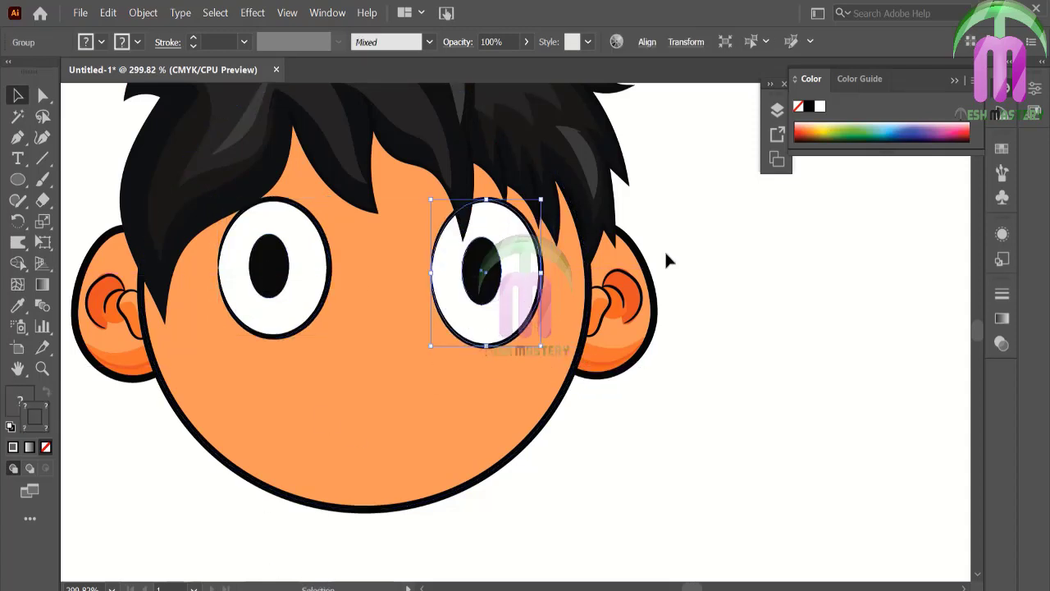
{"action": "left_click", "coordinate": [669, 249]}
{"action": "left_click", "coordinate": [468, 299]}
{"action": "left_click_drag", "start_coordinate": [430, 281], "coordinate": [414, 278]}
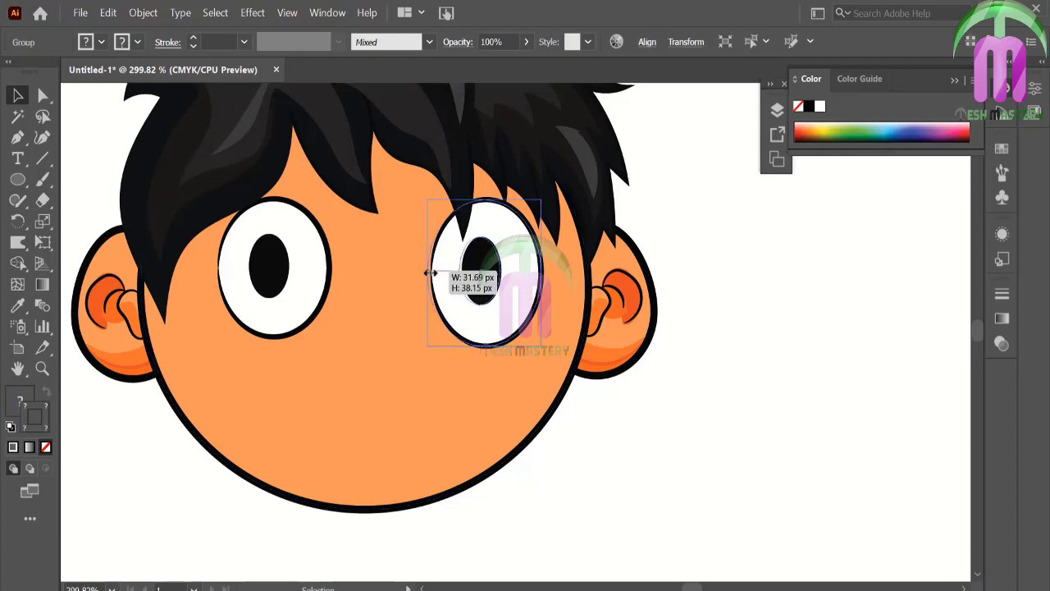
{"action": "left_click_drag", "start_coordinate": [478, 199], "coordinate": [479, 189]}
{"action": "left_click", "coordinate": [644, 176]}
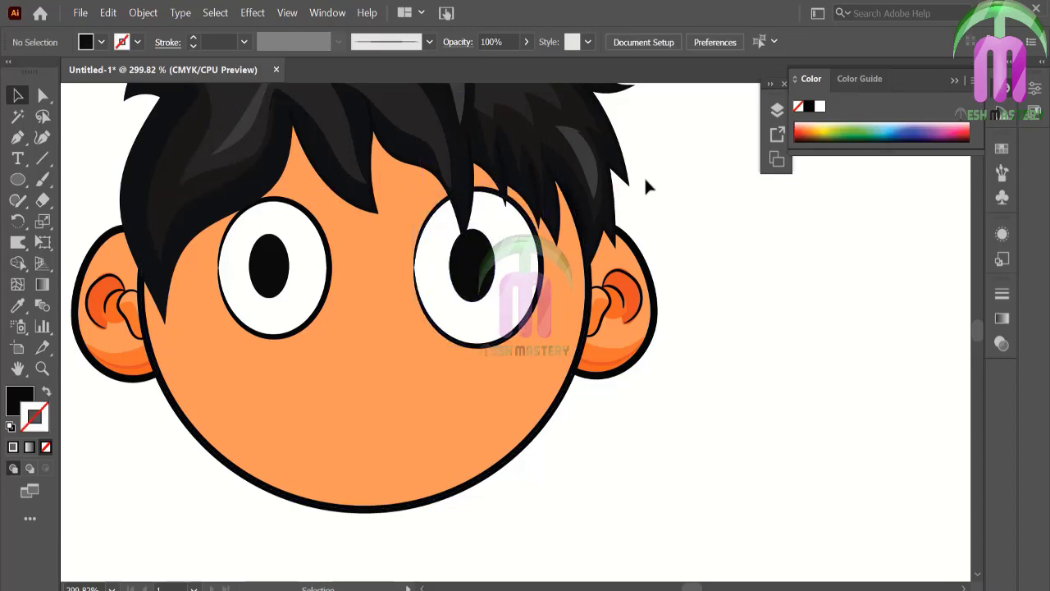
- Replace the left eye with a vertically reflected copy of the right eye
{"action": "left_click", "coordinate": [294, 271]}
{"action": "key", "text": "Delete"}
{"action": "right_click", "coordinate": [474, 279]}
{"action": "mouse_move", "coordinate": [519, 451]}
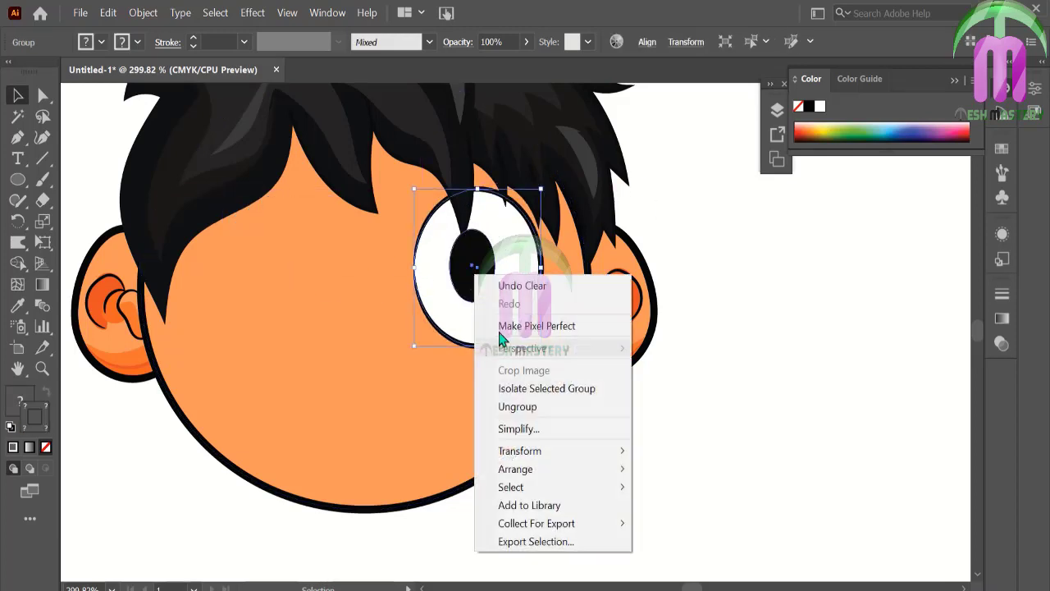
{"action": "left_click", "coordinate": [297, 509]}
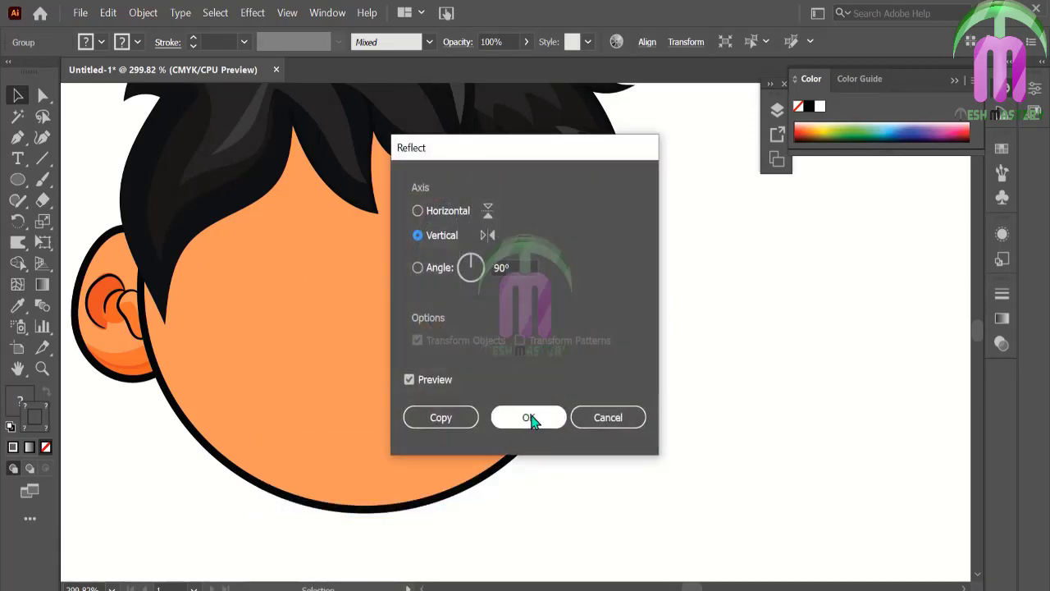
{"action": "left_click", "coordinate": [525, 419]}
{"action": "mouse_move", "coordinate": [469, 291]}
{"action": "left_mouse_down"}
{"action": "mouse_move", "coordinate": [262, 300]}
{"action": "mouse_move", "coordinate": [262, 288]}
{"action": "left_mouse_up"}
{"action": "left_click", "coordinate": [724, 246]}
{"action": "key", "text": "ctrl+0"}
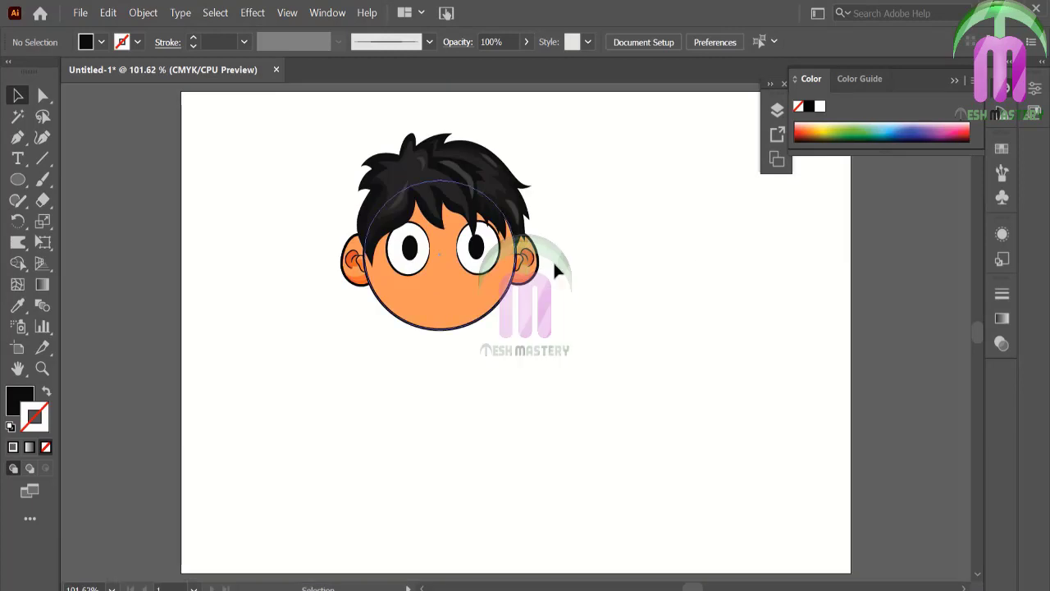
- Draw an oval at lower left and raise its top anchor into a dome
{"action": "left_click_drag", "start_coordinate": [450, 267], "coordinate": [591, 365]}
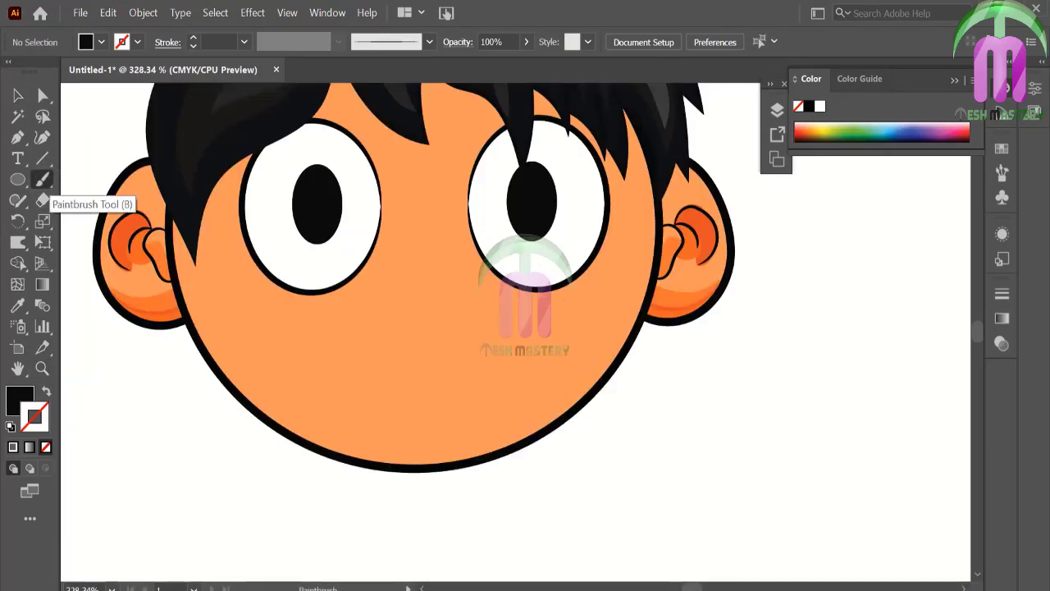
{"action": "left_click", "coordinate": [42, 179]}
{"action": "left_click_drag", "start_coordinate": [377, 300], "coordinate": [471, 289]}
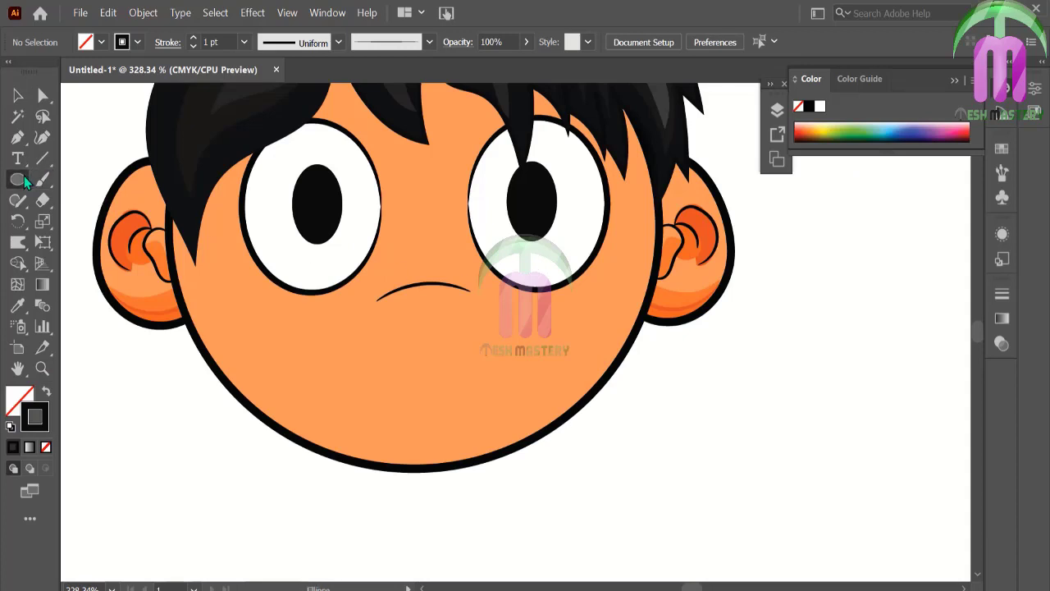
{"action": "left_click_drag", "start_coordinate": [104, 410], "coordinate": [230, 481]}
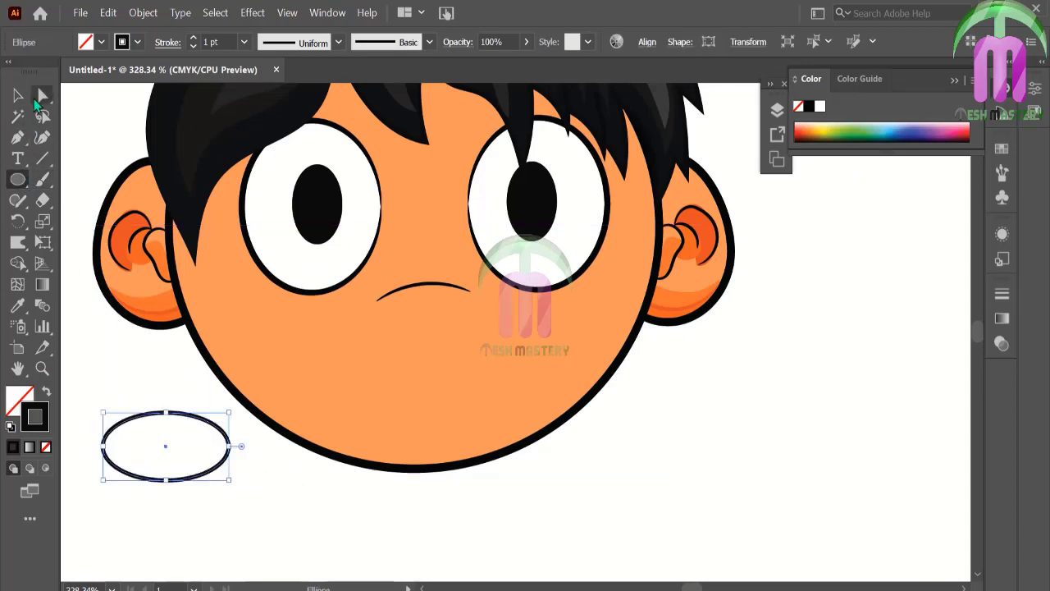
{"action": "left_click", "coordinate": [40, 97]}
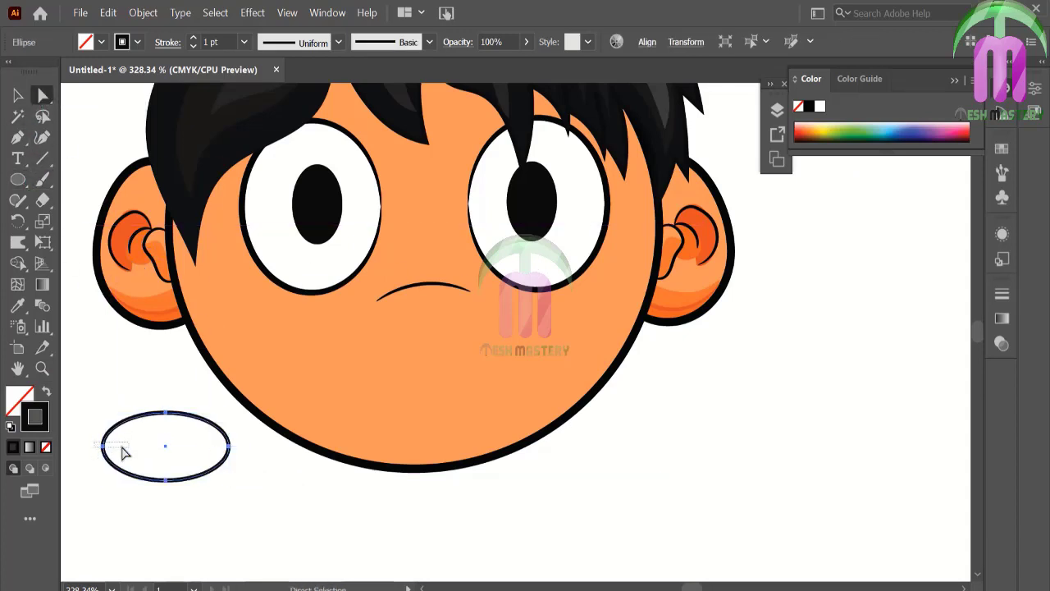
{"action": "left_click_drag", "start_coordinate": [165, 481], "coordinate": [163, 497]}
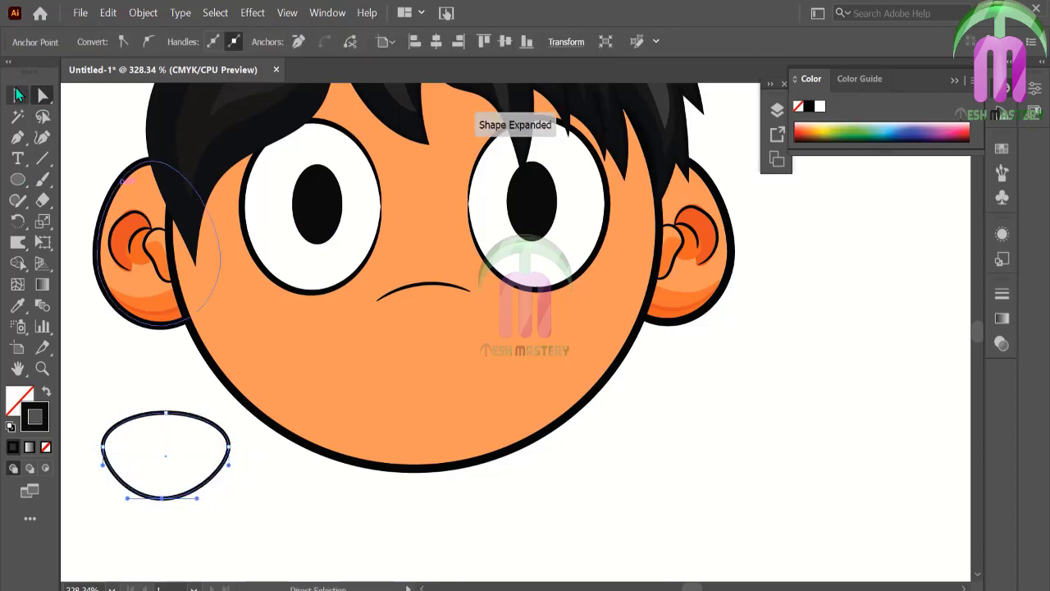
{"action": "key", "text": "ctrl+z"}
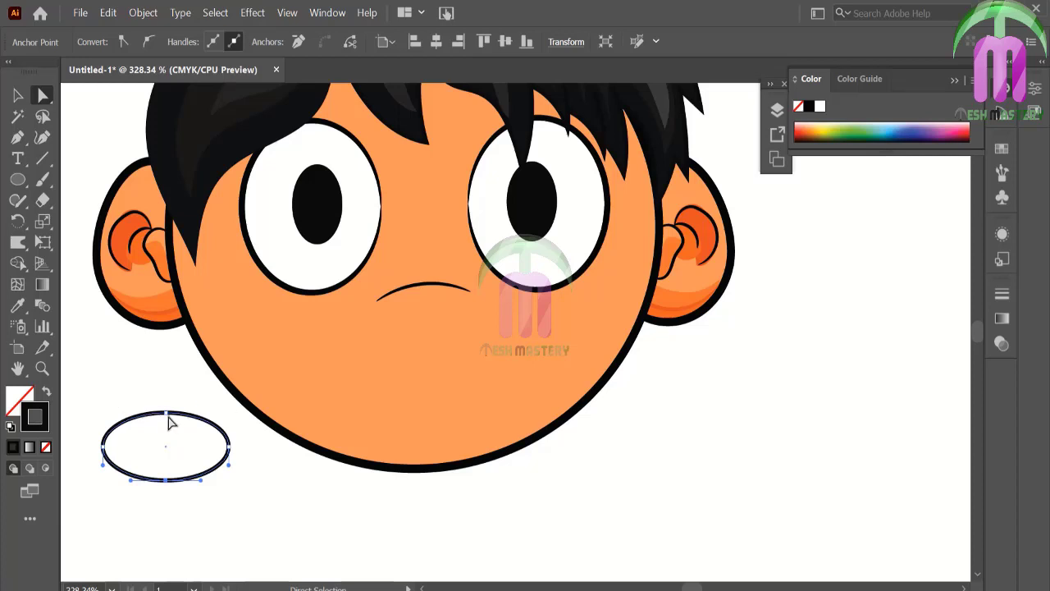
{"action": "left_click_drag", "start_coordinate": [167, 415], "coordinate": [162, 402]}
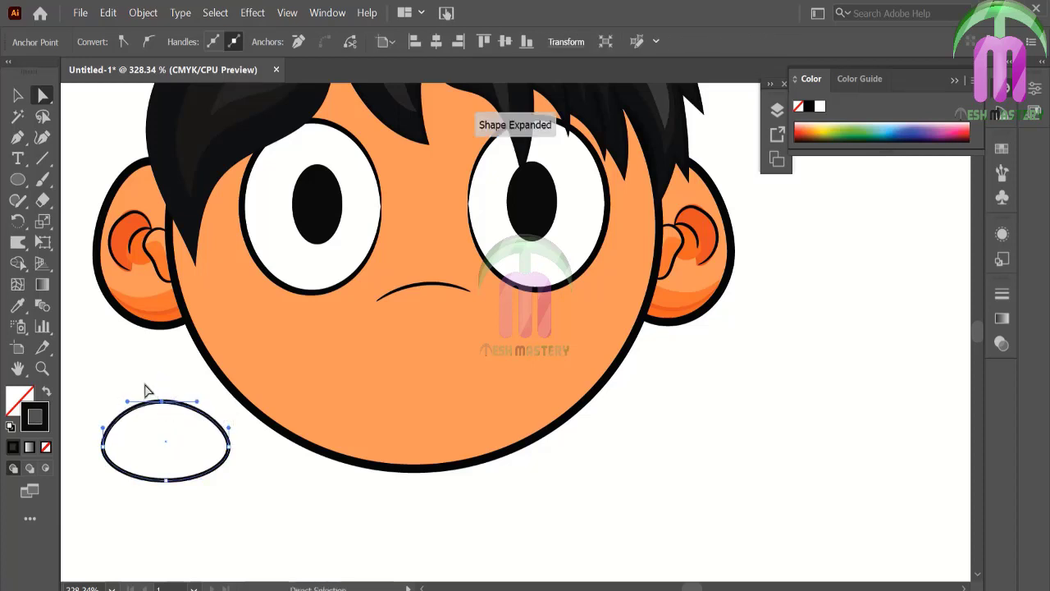
{"action": "left_click", "coordinate": [138, 380]}
{"action": "left_click", "coordinate": [17, 96]}
{"action": "left_click", "coordinate": [164, 441]}
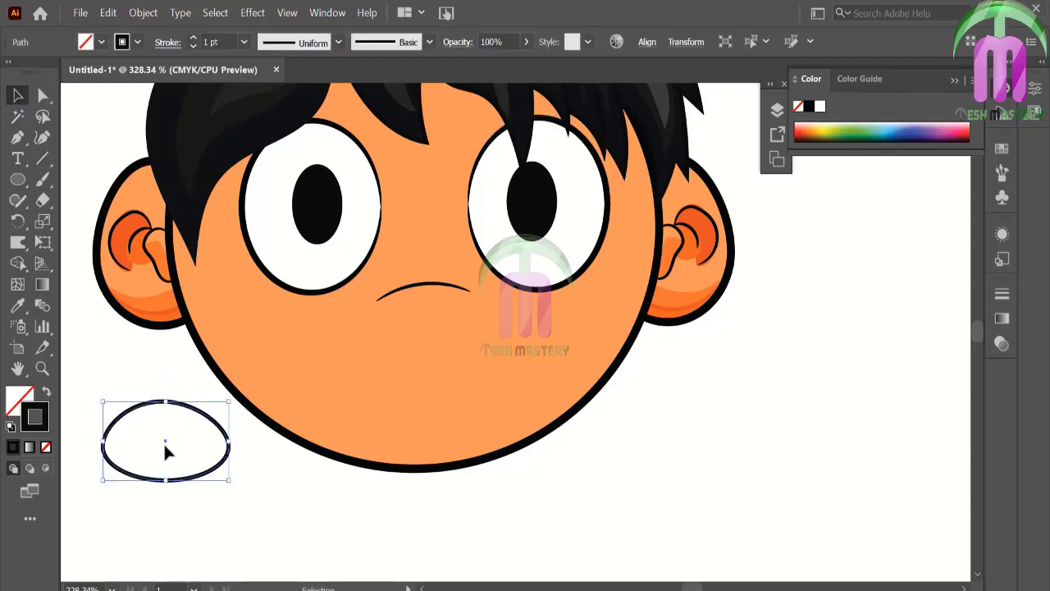
- Colour the dome ear orange and stack a smaller darker-orange copy on it
{"action": "key", "text": "i"}
{"action": "left_click", "coordinate": [141, 286]}
{"action": "left_click", "coordinate": [18, 96]}
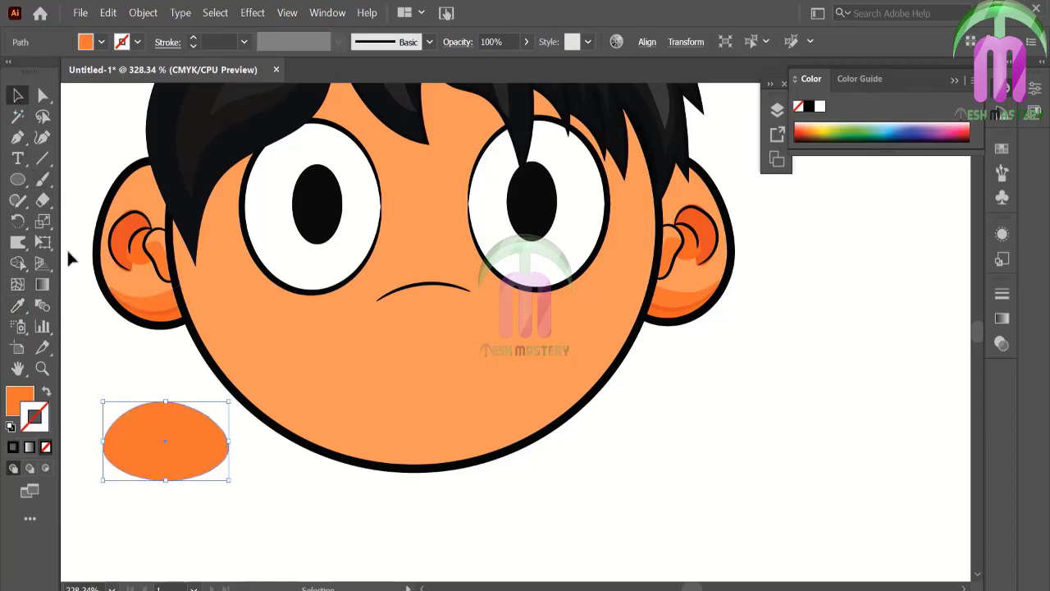
{"action": "left_click_drag", "start_coordinate": [118, 430], "coordinate": [269, 497]}
{"action": "left_click_drag", "start_coordinate": [377, 469], "coordinate": [369, 474]}
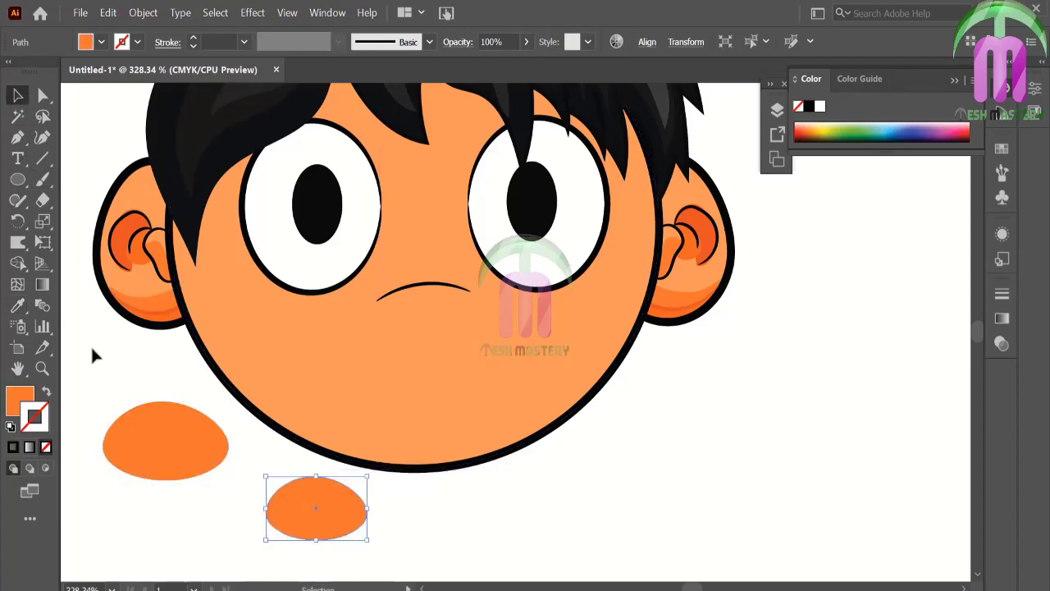
{"action": "key", "text": "i"}
{"action": "left_click", "coordinate": [132, 219]}
{"action": "left_click", "coordinate": [128, 222]}
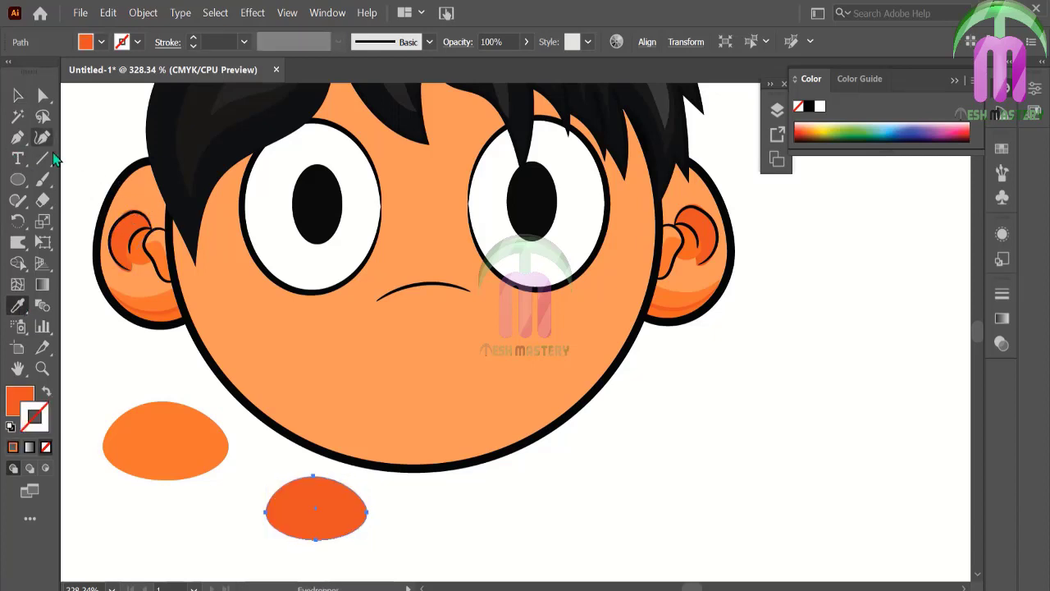
{"action": "key", "text": "v"}
{"action": "left_click_drag", "start_coordinate": [340, 516], "coordinate": [197, 441]}
- Centre-align the two orange ellipses and group them
{"action": "left_click", "coordinate": [215, 459], "text": "shift"}
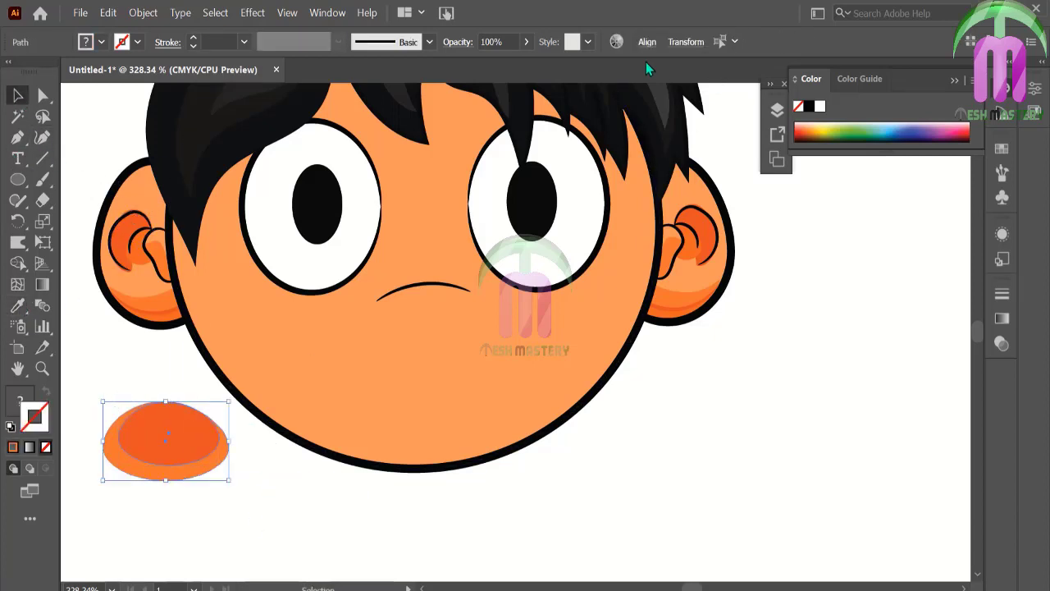
{"action": "left_click", "coordinate": [646, 42]}
{"action": "left_click", "coordinate": [538, 89]}
{"action": "left_click", "coordinate": [611, 88]}
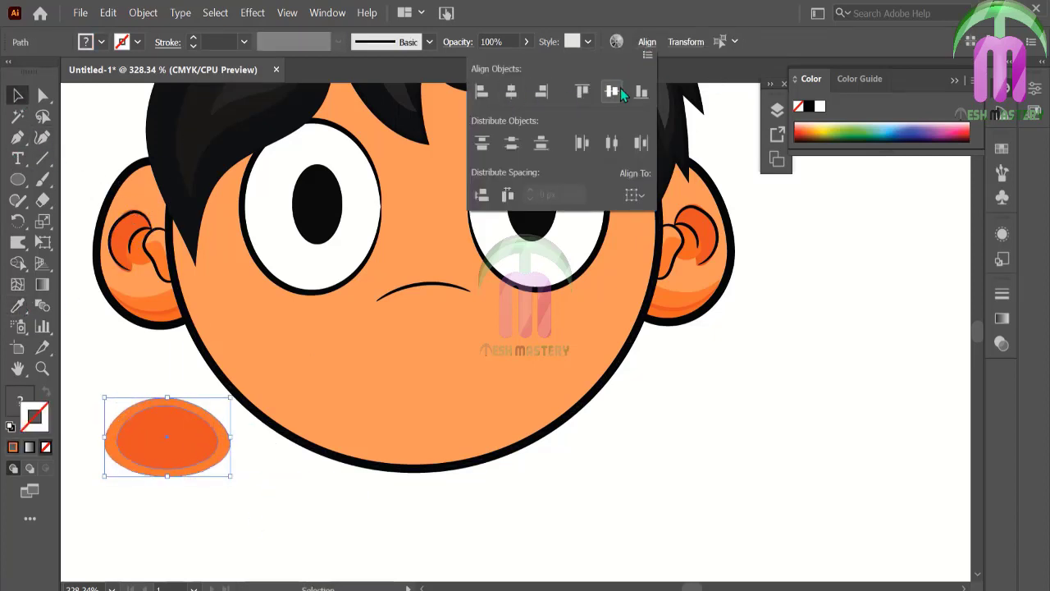
{"action": "mouse_move", "coordinate": [124, 391]}
{"action": "left_mouse_down"}
{"action": "mouse_move", "coordinate": [183, 484]}
{"action": "mouse_move", "coordinate": [160, 433]}
{"action": "mouse_move", "coordinate": [454, 318]}
{"action": "left_mouse_up"}
{"action": "key", "text": "ctrl+g"}
- Shrink the grouped ellipse into a nose and move it about 13 px up
{"action": "left_click", "coordinate": [170, 429]}
{"action": "key", "text": "ctrl+shift+a"}
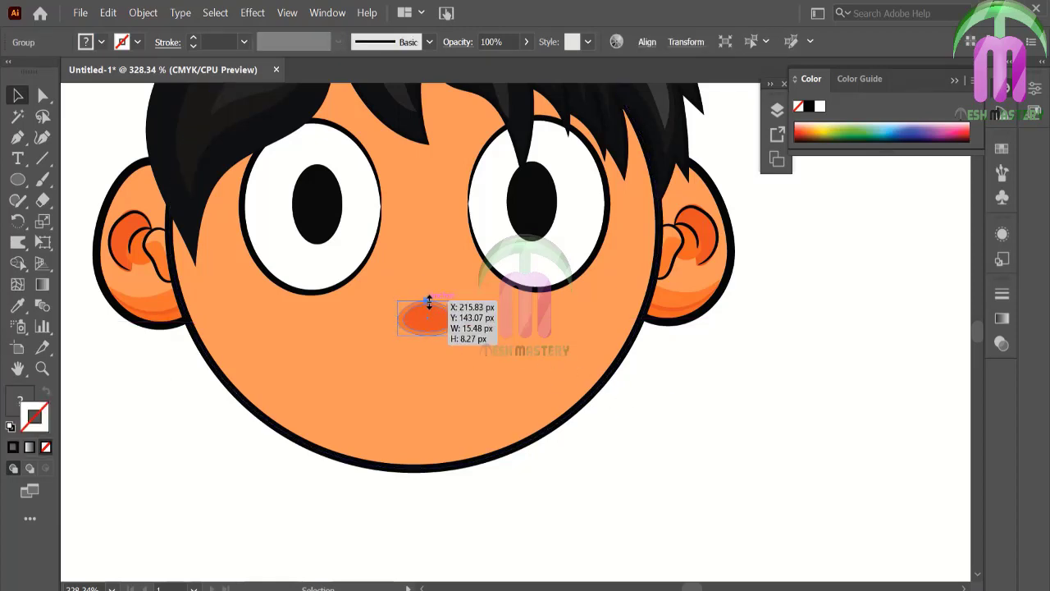
{"action": "left_click", "coordinate": [668, 384]}
{"action": "left_click", "coordinate": [431, 326]}
{"action": "left_click", "coordinate": [164, 403]}
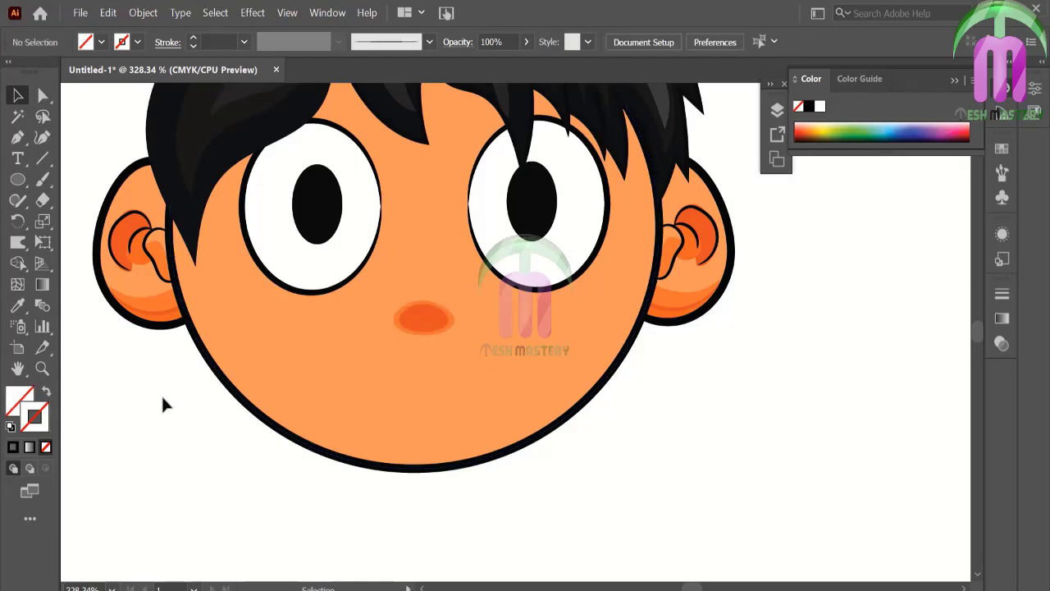
{"action": "left_click_drag", "start_coordinate": [429, 331], "coordinate": [430, 320]}
{"action": "left_click", "coordinate": [148, 390]}
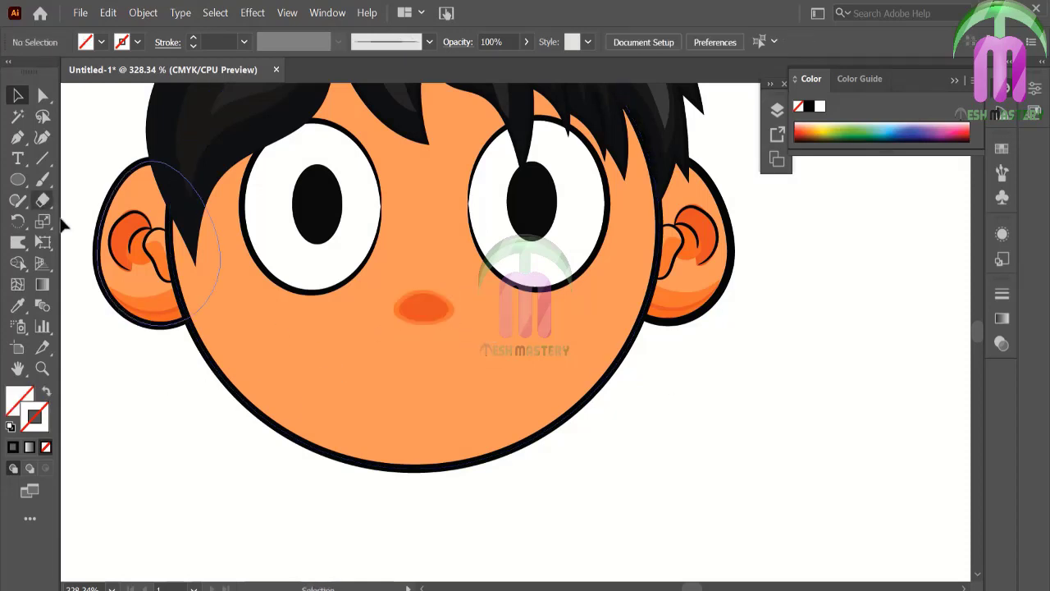
- Draw a Pen curve arching over the nose with a black brush stroke
{"action": "left_click", "coordinate": [17, 137]}
{"action": "left_click", "coordinate": [383, 307]}
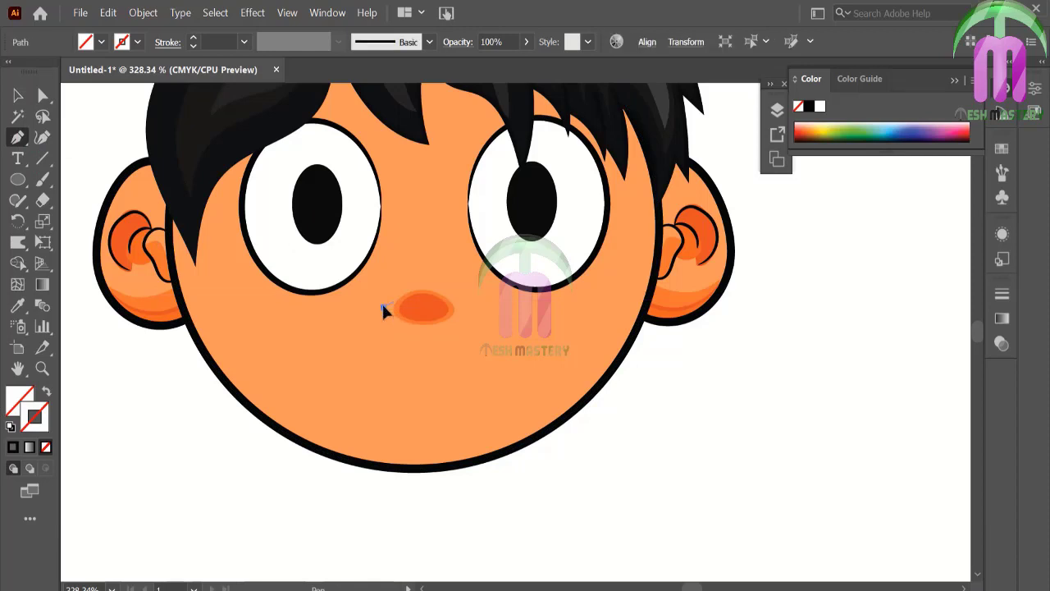
{"action": "left_click_drag", "start_coordinate": [520, 373], "coordinate": [520, 375]}
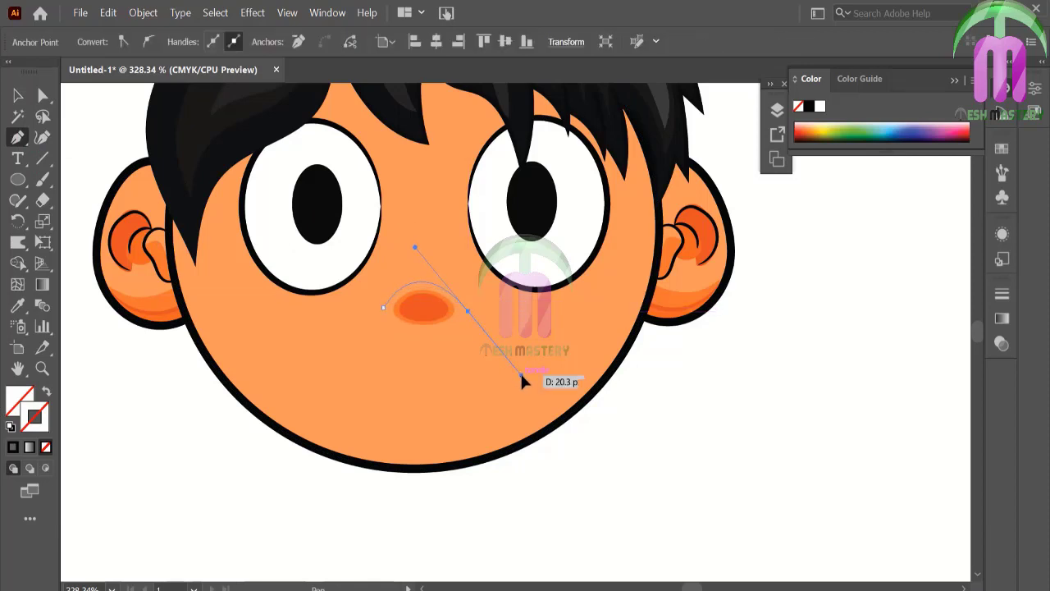
{"action": "left_click", "coordinate": [1002, 172]}
{"action": "left_click", "coordinate": [855, 219]}
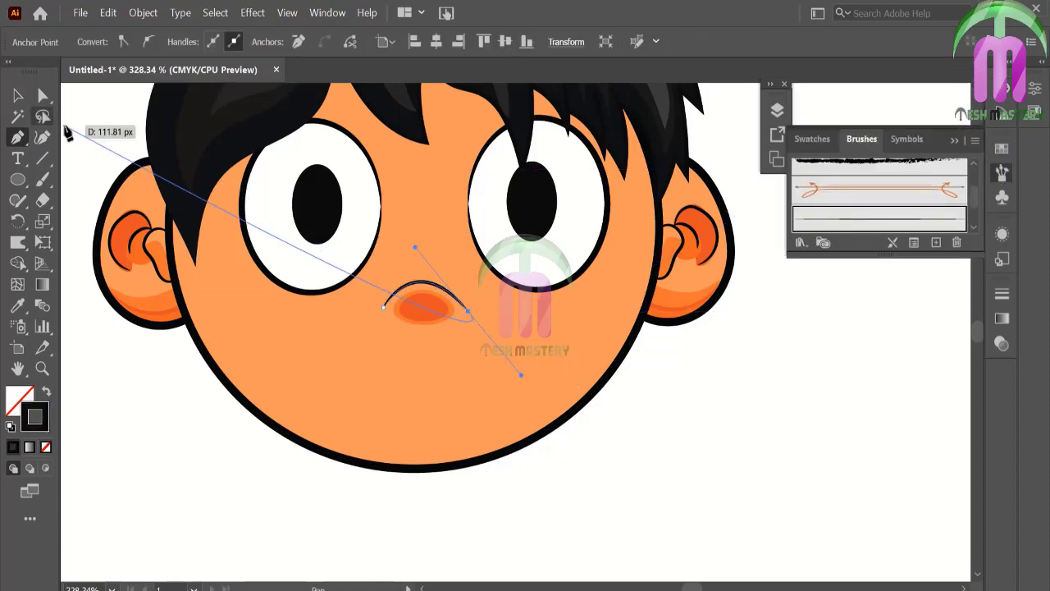
{"action": "left_click", "coordinate": [103, 106], "text": "ctrl"}
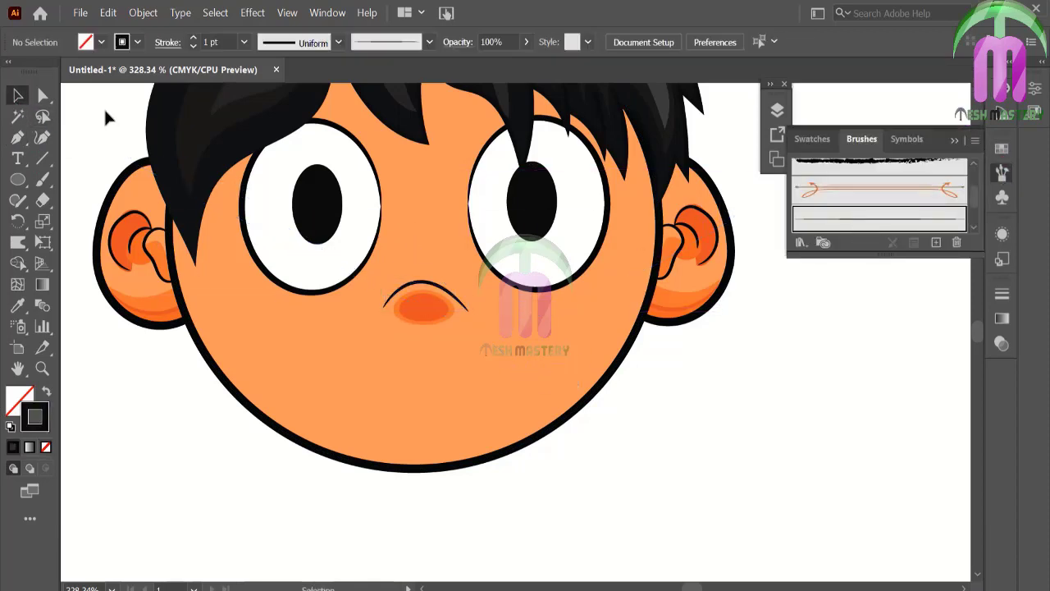
{"action": "left_click", "coordinate": [650, 392]}
- Draw the closed mouth shape with the Pen tool and round its bottom anchor
{"action": "left_click_drag", "start_coordinate": [893, 396], "coordinate": [635, 269]}
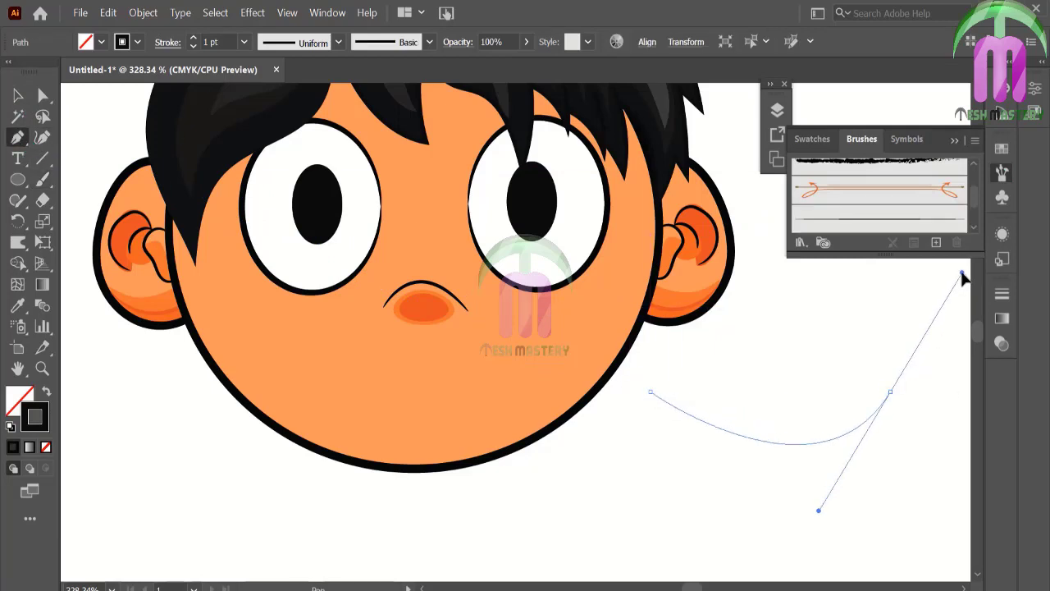
{"action": "left_click", "coordinate": [502, 392]}
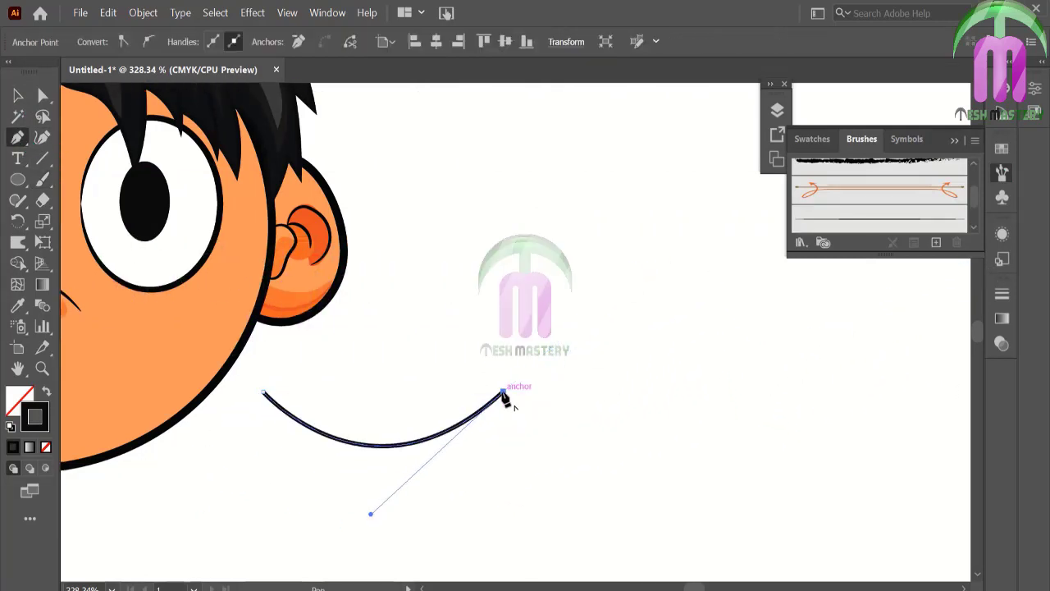
{"action": "left_click_drag", "start_coordinate": [502, 393], "coordinate": [473, 455]}
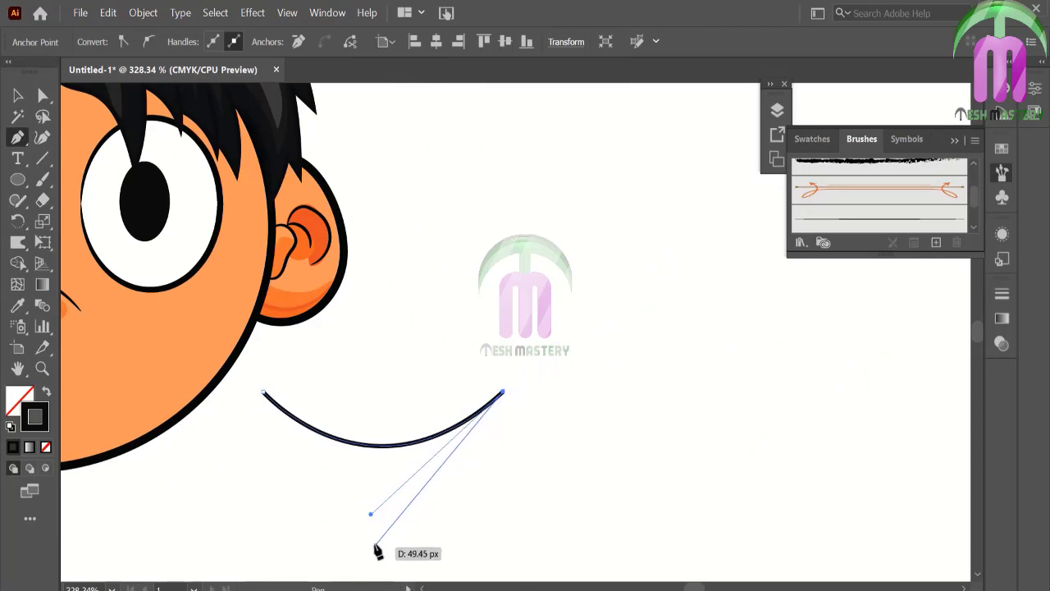
{"action": "left_click_drag", "start_coordinate": [306, 563], "coordinate": [375, 556]}
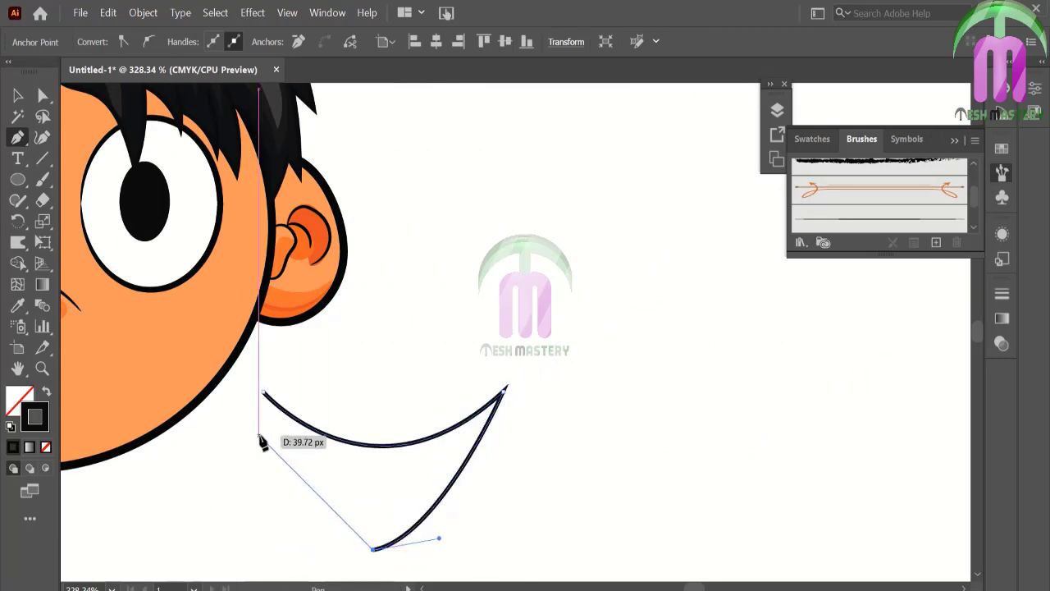
{"action": "mouse_move", "coordinate": [262, 392]}
{"action": "left_mouse_down"}
{"action": "mouse_move", "coordinate": [265, 234]}
{"action": "mouse_move", "coordinate": [297, 234]}
{"action": "left_mouse_up"}
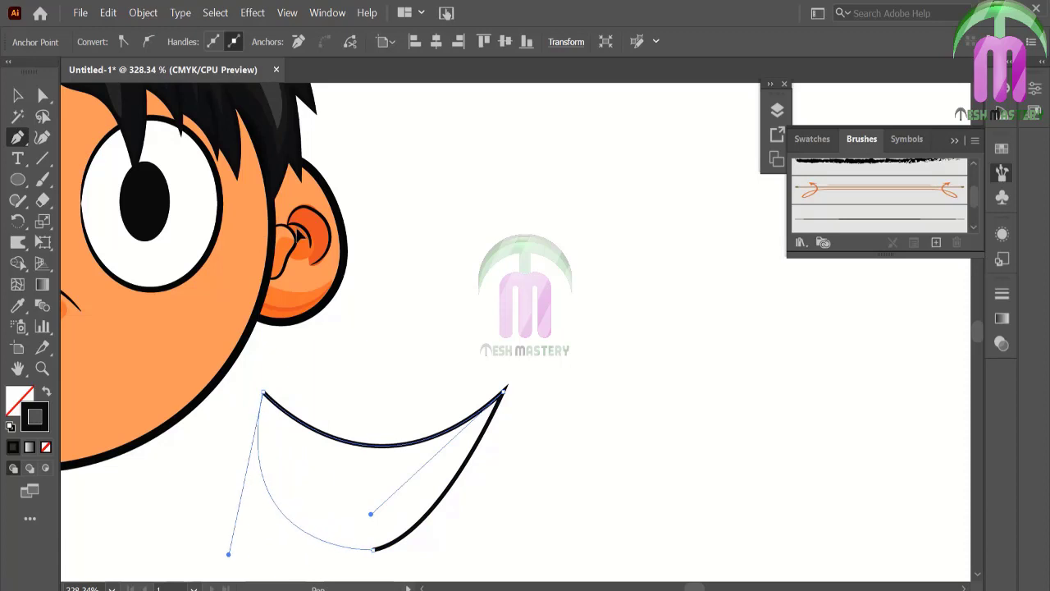
{"action": "left_click", "coordinate": [18, 95]}
{"action": "key", "text": "ctrl+shift+a"}
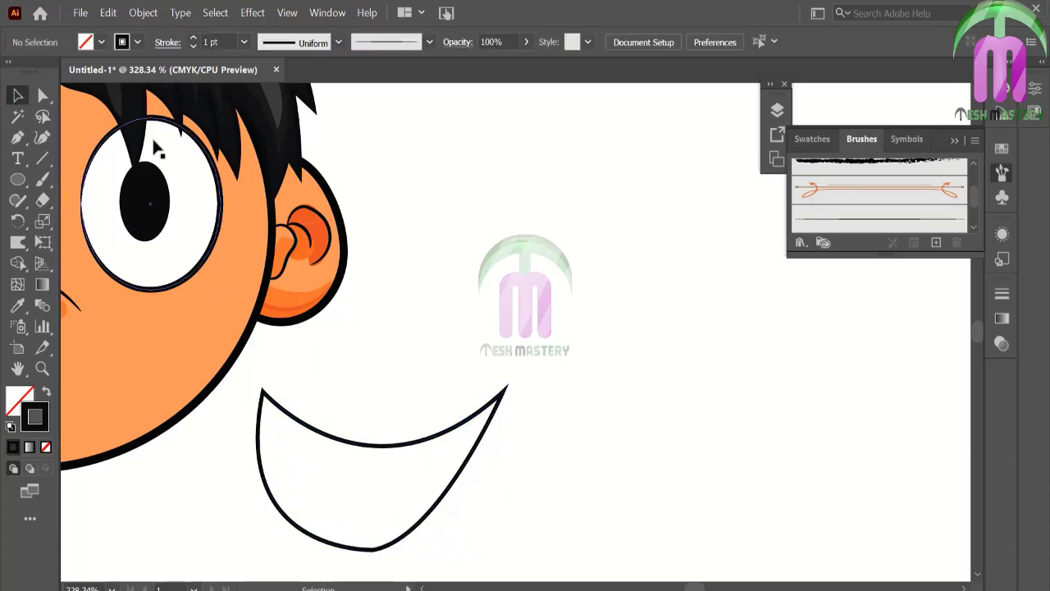
{"action": "key", "text": "a"}
{"action": "left_click", "coordinate": [371, 549]}
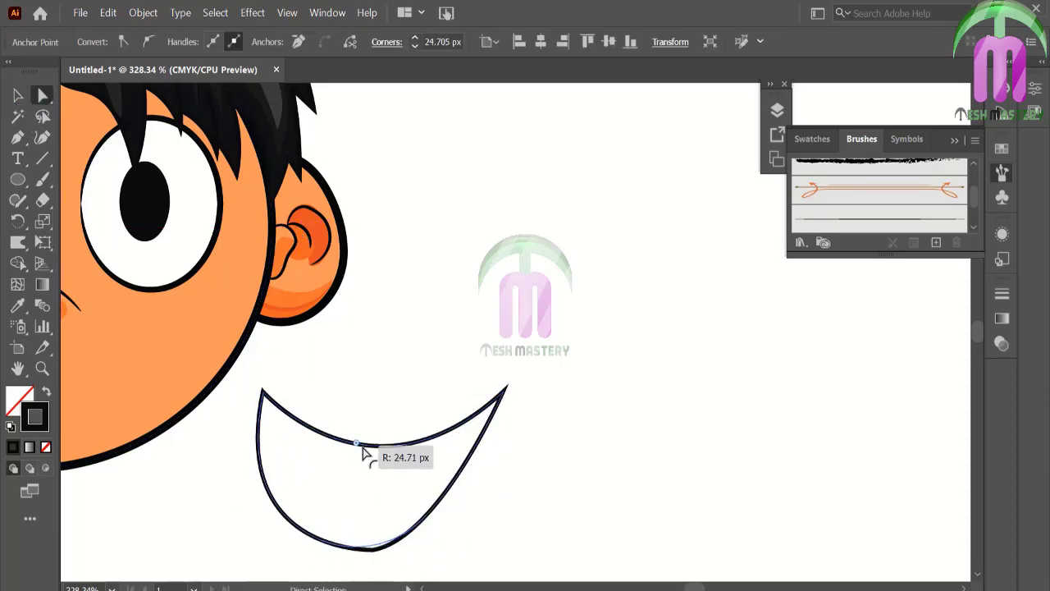
{"action": "left_click", "coordinate": [509, 530]}
- Paint a curl at the right mouth corner and place a reflected copy at the left corner
{"action": "left_click", "coordinate": [43, 179]}
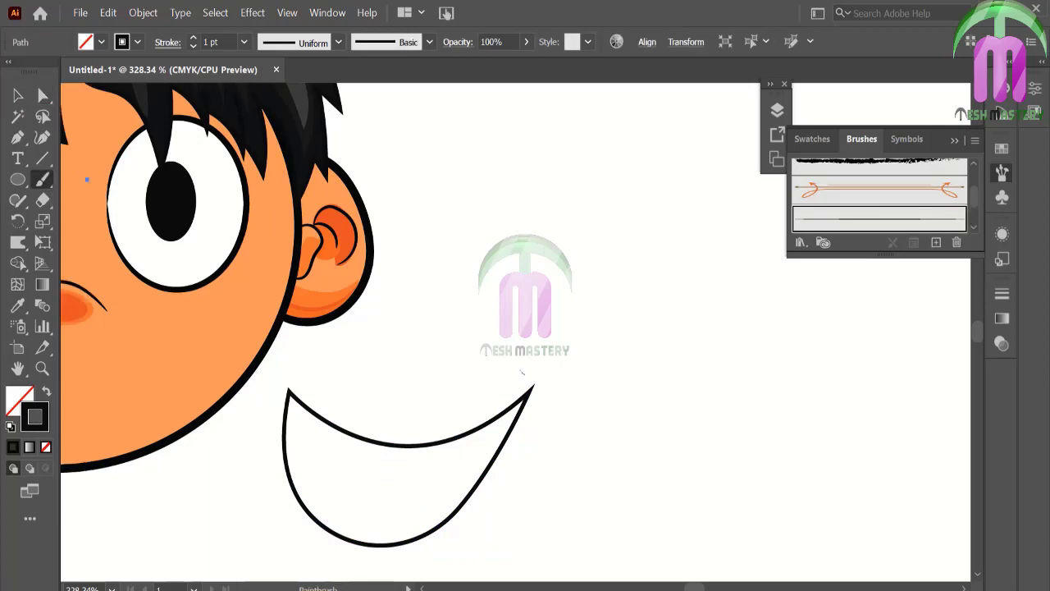
{"action": "mouse_move", "coordinate": [520, 373]}
{"action": "left_mouse_down"}
{"action": "mouse_move", "coordinate": [563, 379]}
{"action": "mouse_move", "coordinate": [543, 385]}
{"action": "left_mouse_up"}
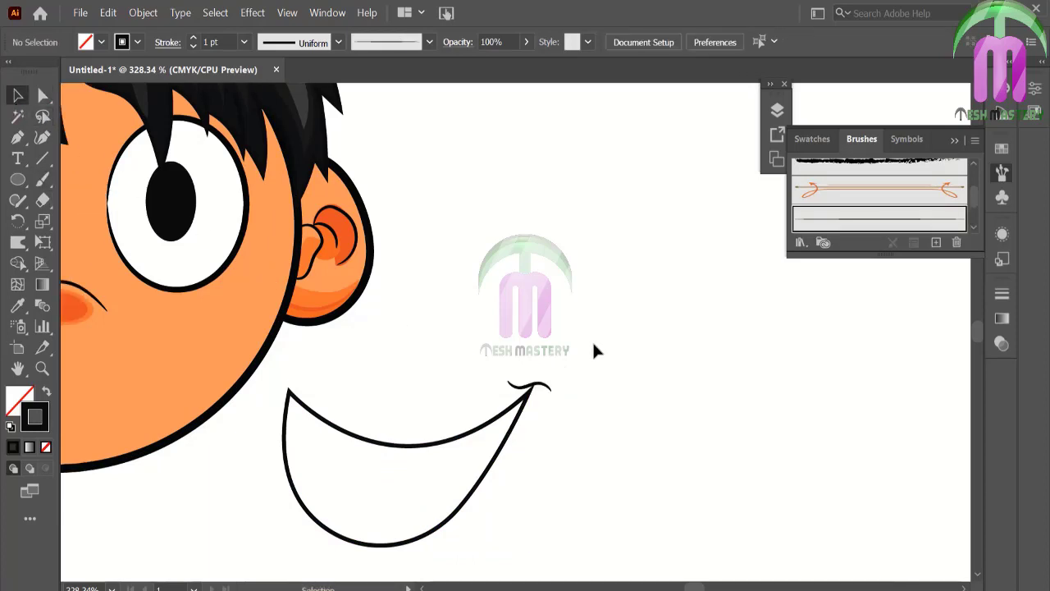
{"action": "right_click", "coordinate": [543, 390]}
{"action": "mouse_move", "coordinate": [587, 283]}
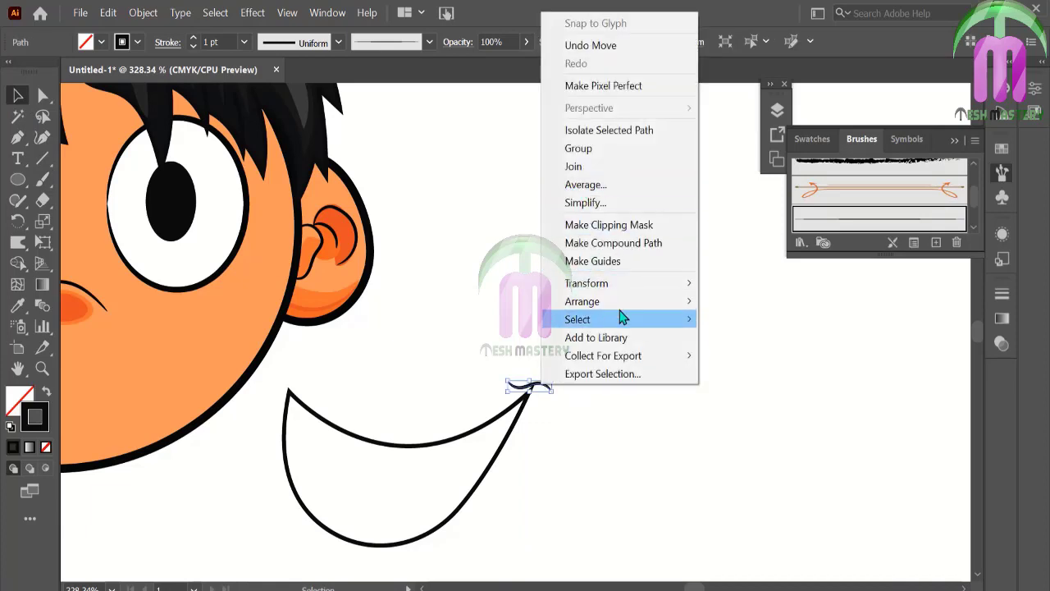
{"action": "left_click", "coordinate": [364, 341]}
{"action": "left_click", "coordinate": [441, 415]}
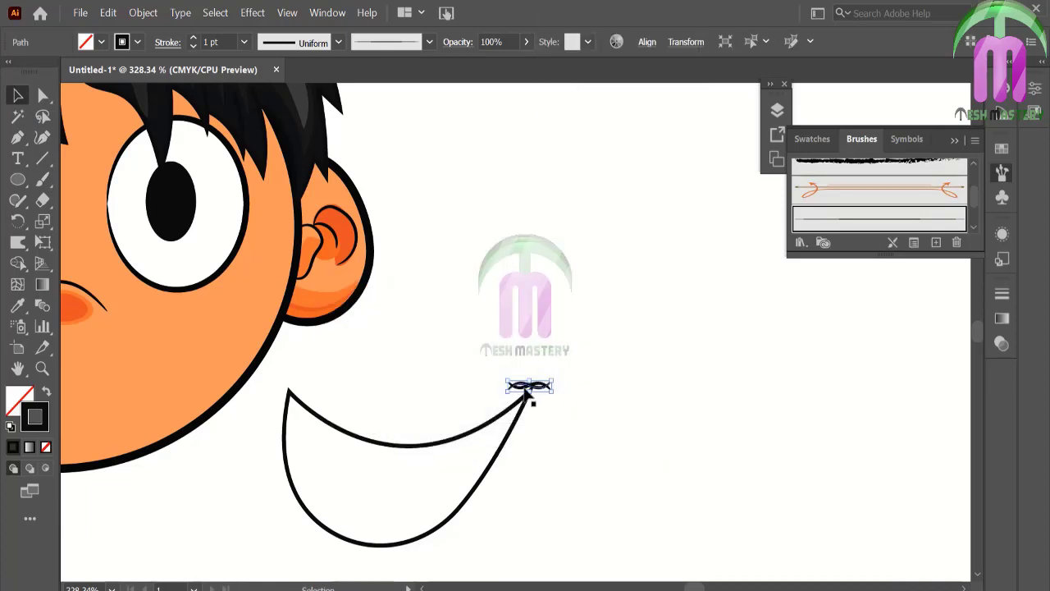
{"action": "left_click_drag", "start_coordinate": [529, 394], "coordinate": [291, 391]}
{"action": "left_click", "coordinate": [353, 364]}
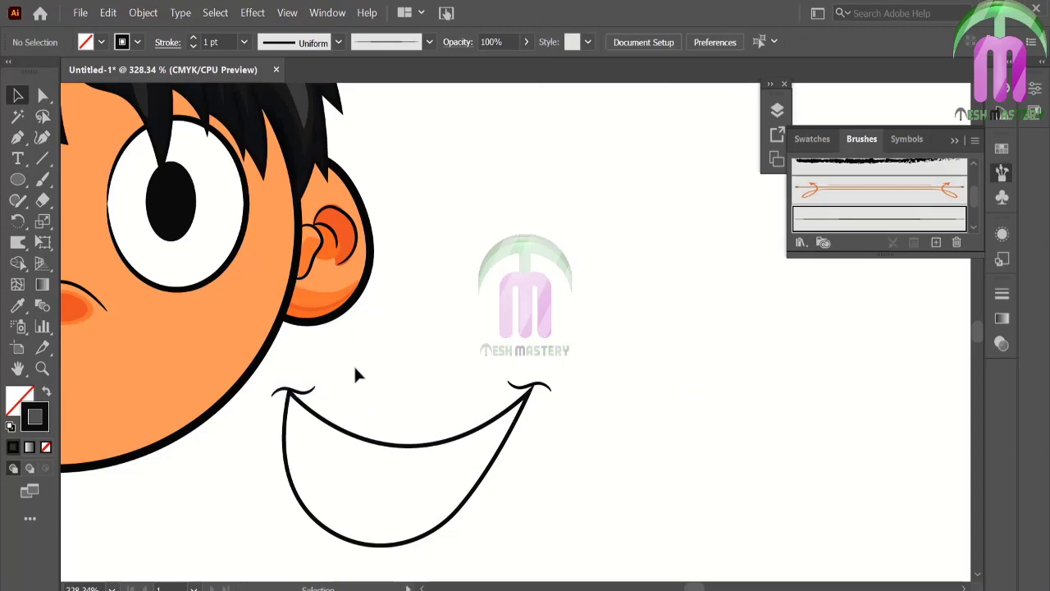
- Fill the mouth shape with a dark black colour
{"action": "left_click", "coordinate": [322, 447]}
{"action": "double_click", "coordinate": [40, 420]}
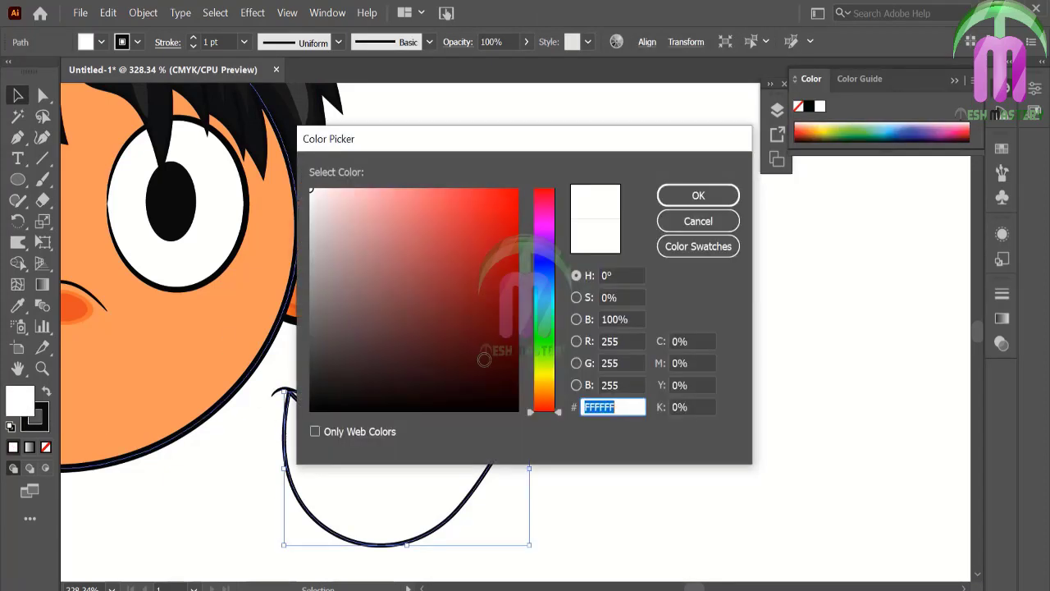
{"action": "left_click", "coordinate": [698, 195]}
{"action": "left_click", "coordinate": [627, 211]}
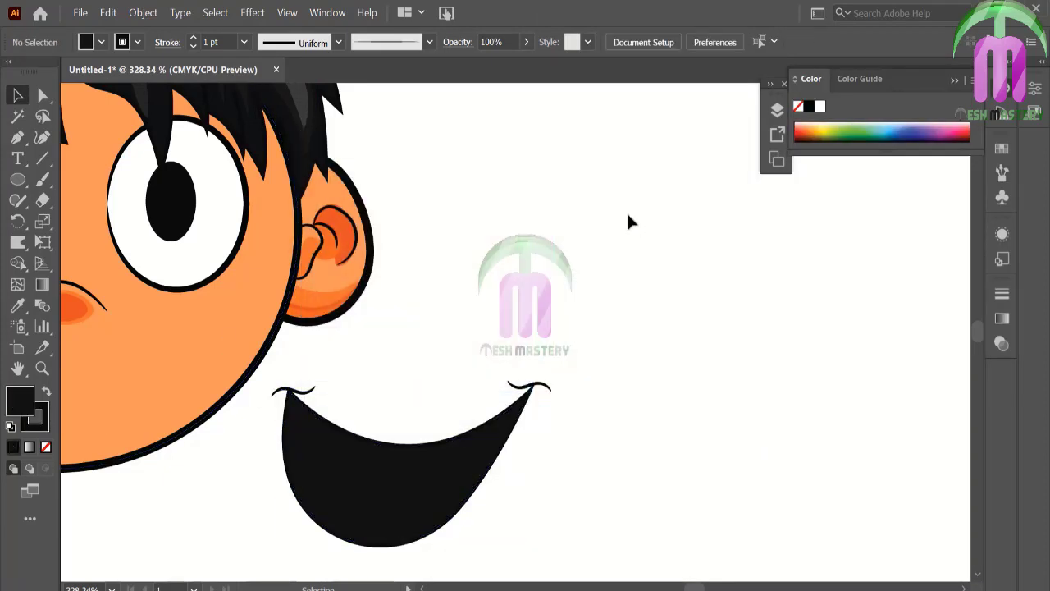
- Zoom in on the mouth and duplicate the left corner curl into a double stroke
{"action": "left_click", "coordinate": [42, 369]}
{"action": "left_click", "coordinate": [400, 466]}
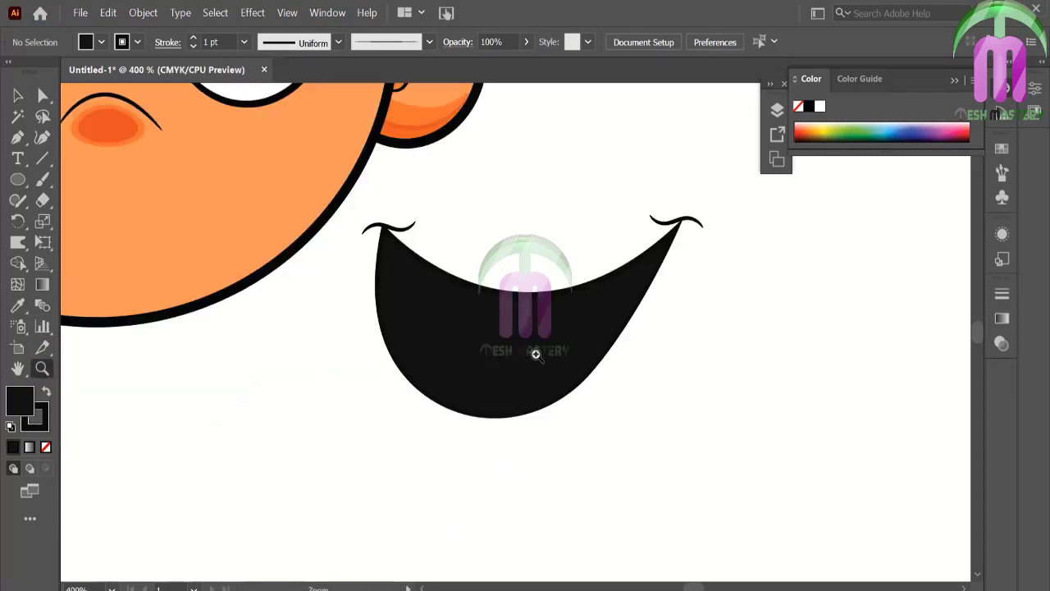
{"action": "left_click", "coordinate": [537, 356]}
{"action": "left_click", "coordinate": [957, 80]}
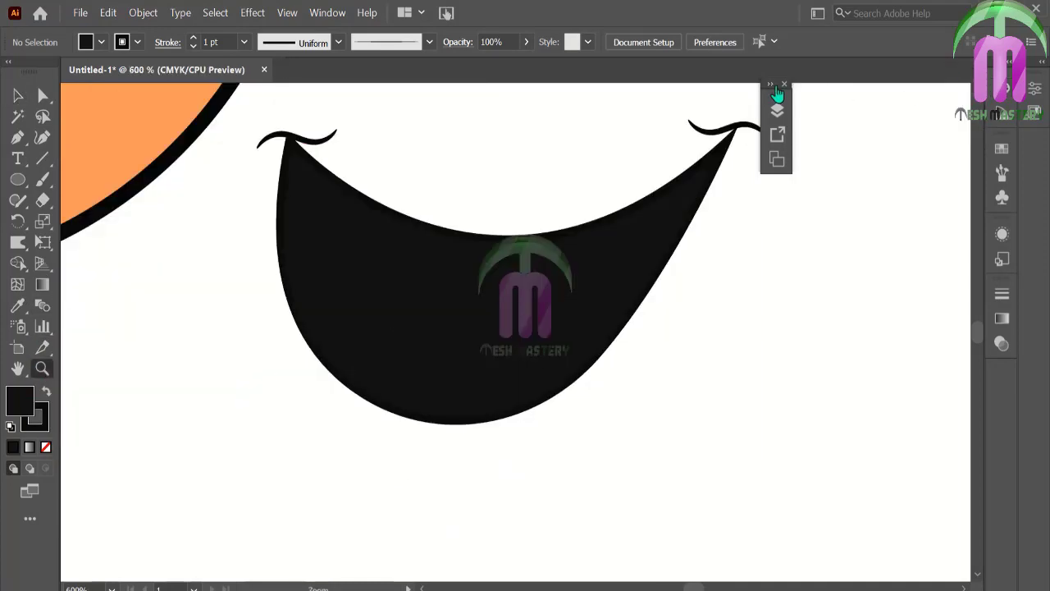
{"action": "left_click_drag", "start_coordinate": [775, 97], "coordinate": [876, 128]}
{"action": "left_click", "coordinate": [20, 96]}
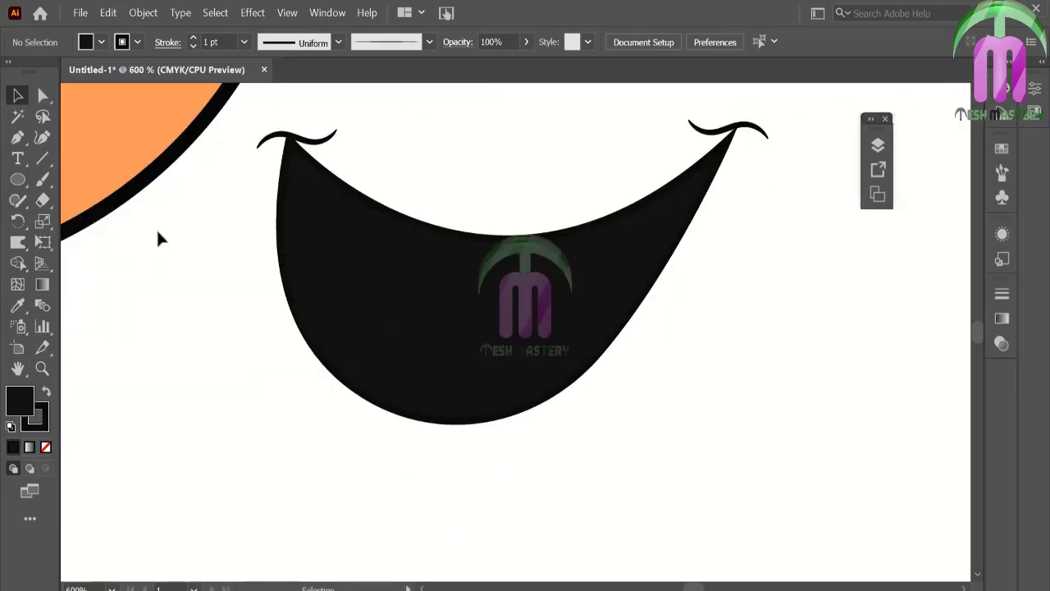
{"action": "left_click_drag", "start_coordinate": [317, 147], "coordinate": [317, 138]}
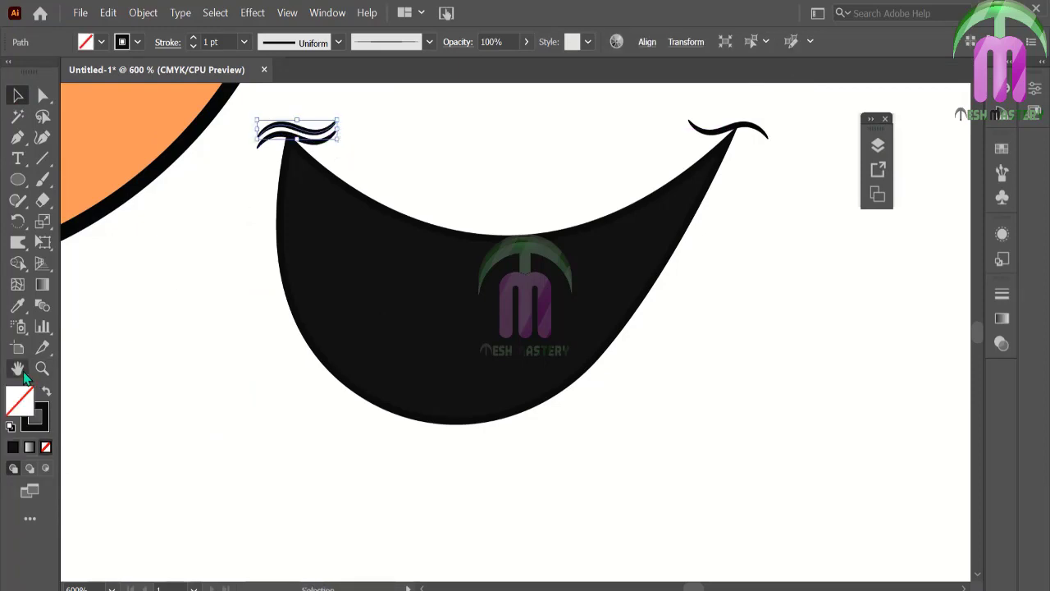
- Turn a thin, flat orange ellipse with no outline into a new art brush
{"action": "mouse_move", "coordinate": [245, 284]}
{"action": "left_mouse_down"}
{"action": "mouse_move", "coordinate": [318, 341]}
{"action": "mouse_move", "coordinate": [533, 442]}
{"action": "left_mouse_up"}
{"action": "left_click", "coordinate": [17, 179]}
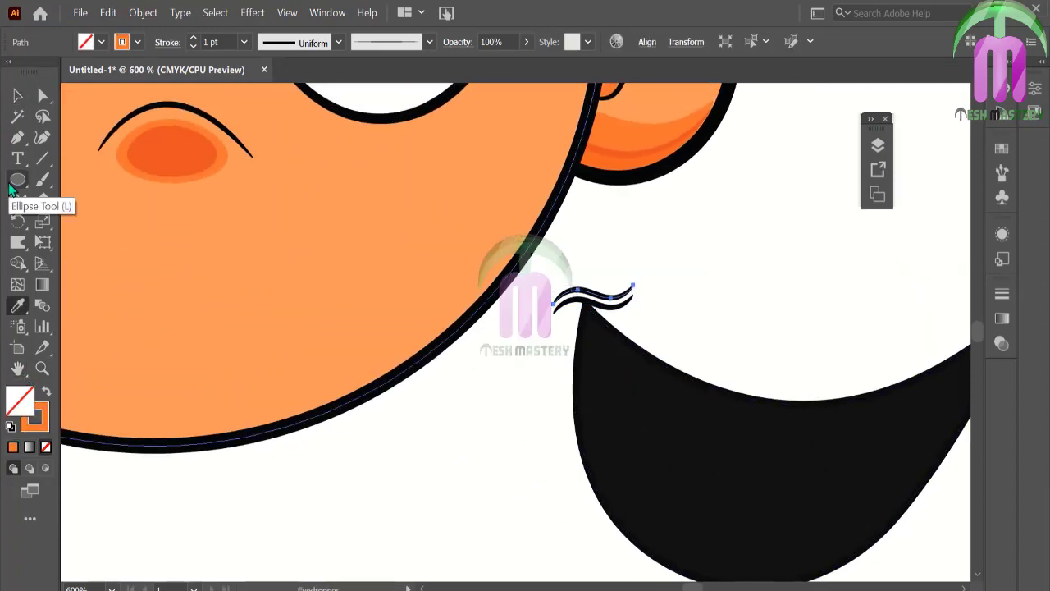
{"action": "left_click_drag", "start_coordinate": [264, 472], "coordinate": [431, 482]}
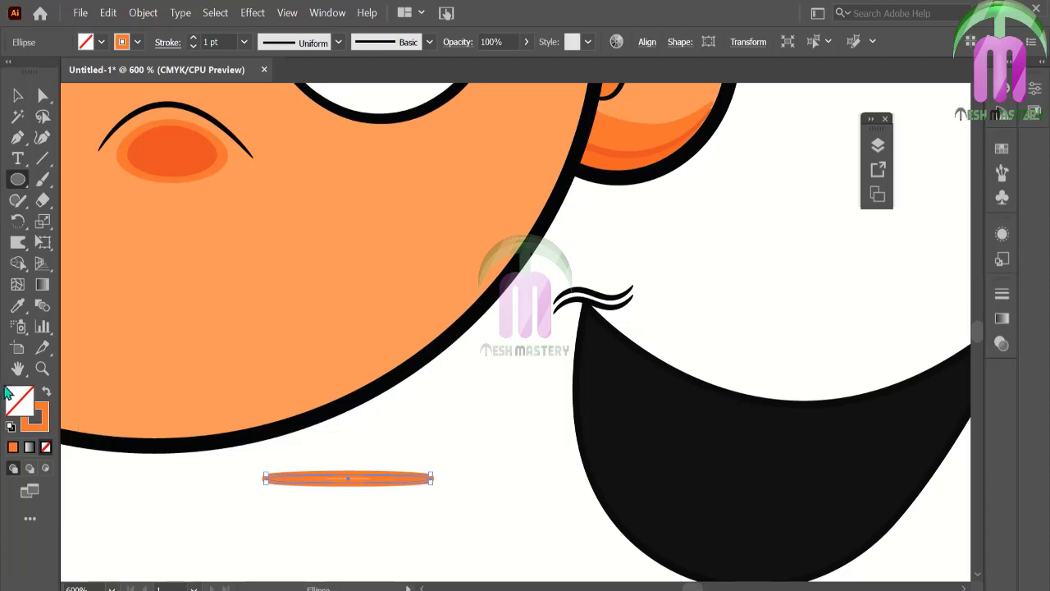
{"action": "left_click", "coordinate": [46, 391]}
{"action": "left_click", "coordinate": [1003, 174]}
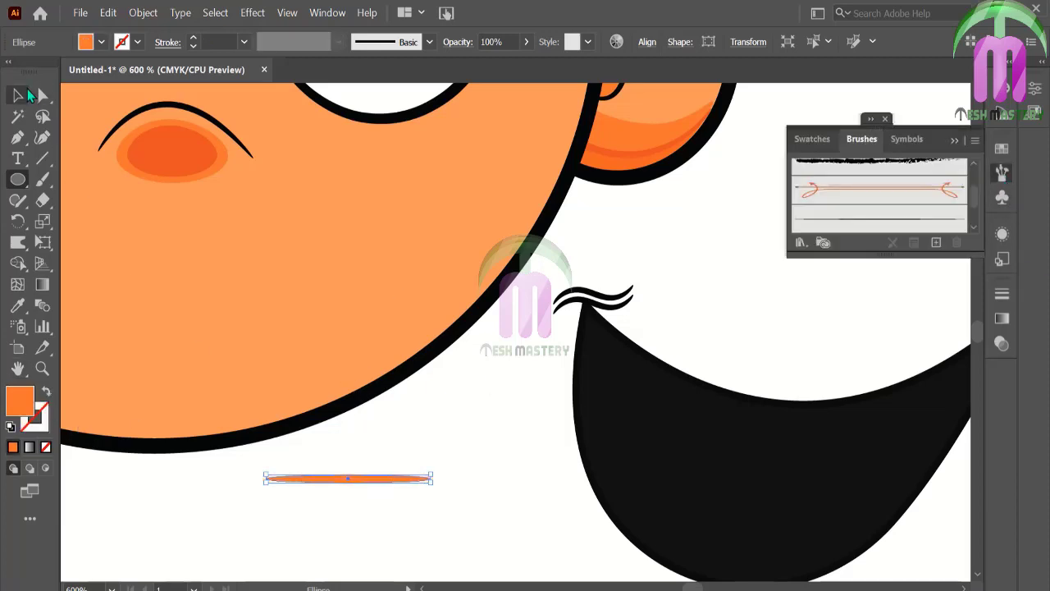
{"action": "left_click", "coordinate": [27, 95]}
{"action": "left_click_drag", "start_coordinate": [347, 476], "coordinate": [898, 230]}
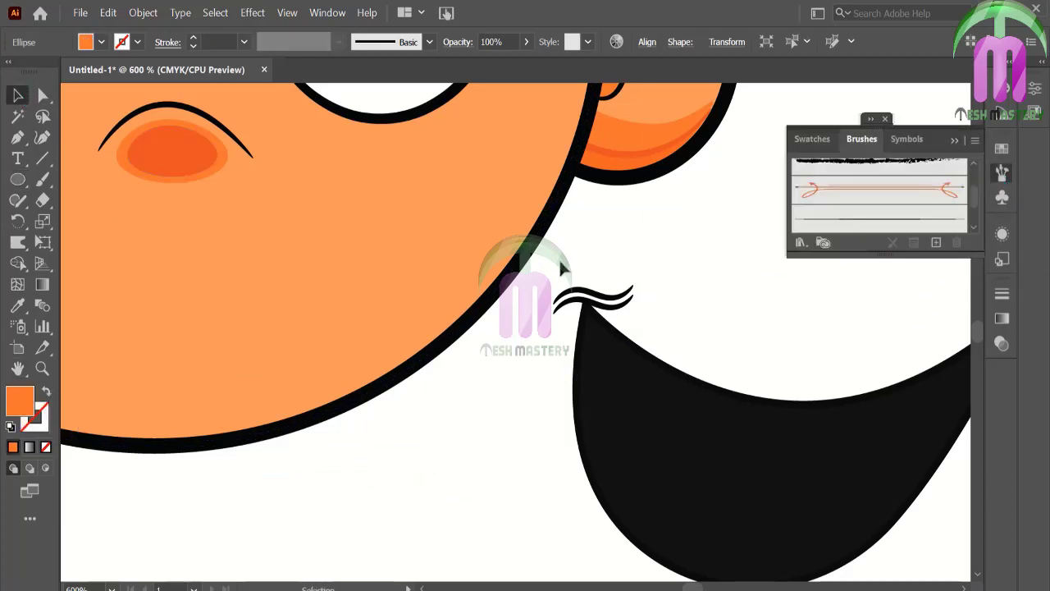
{"action": "left_click_drag", "start_coordinate": [378, 486], "coordinate": [909, 217]}
{"action": "left_click", "coordinate": [462, 349]}
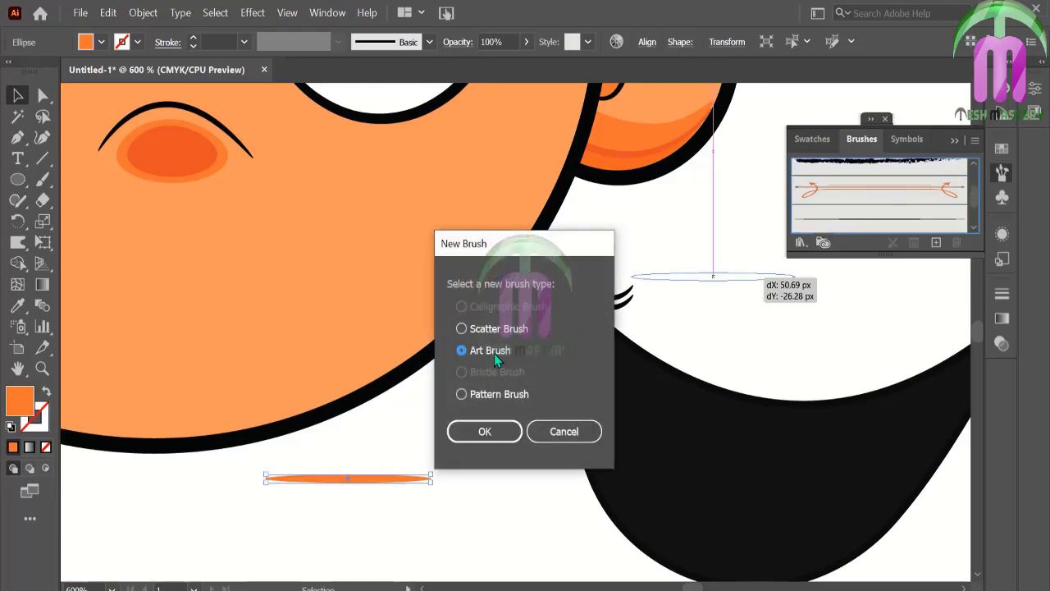
{"action": "left_click", "coordinate": [484, 431]}
{"action": "left_click", "coordinate": [641, 538]}
- Apply the orange art brush at 2 pt to the doubled left corner curl
{"action": "left_click", "coordinate": [614, 297]}
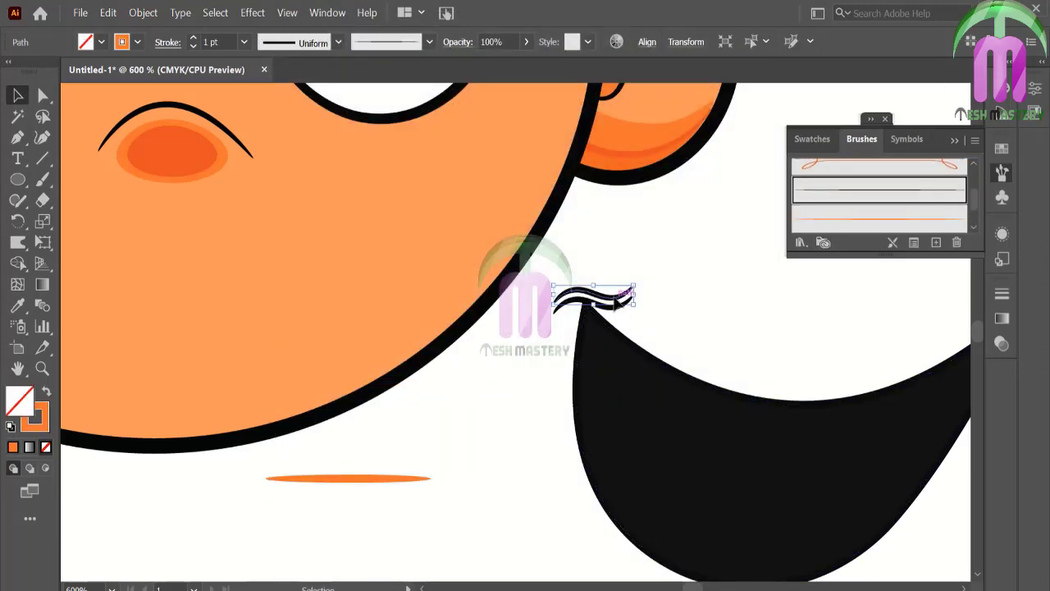
{"action": "left_click", "coordinate": [872, 222]}
{"action": "left_click", "coordinate": [377, 482]}
{"action": "left_click", "coordinate": [604, 300]}
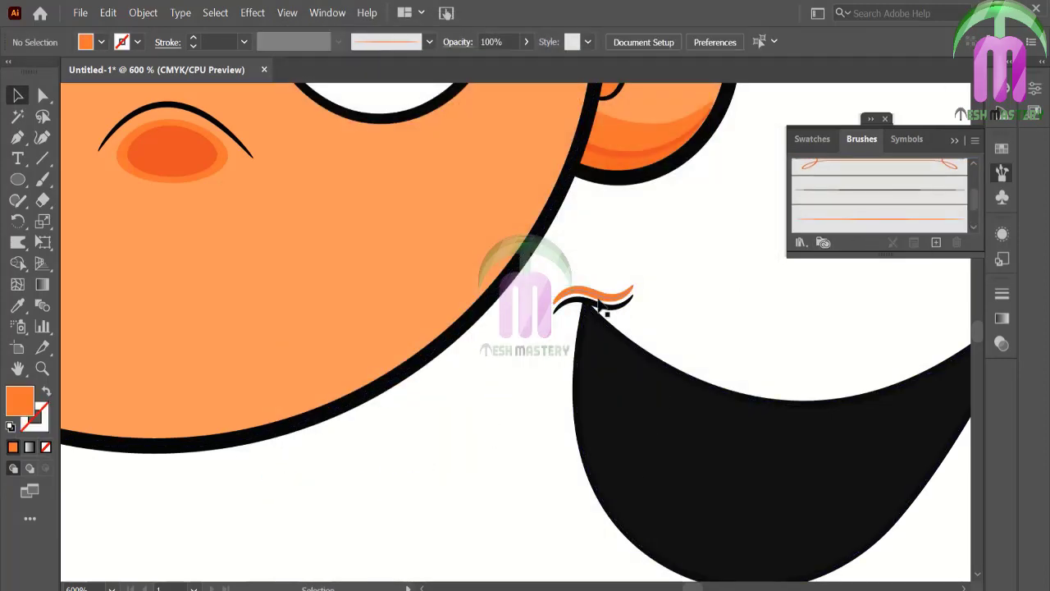
{"action": "left_click", "coordinate": [244, 42]}
{"action": "left_click", "coordinate": [263, 137]}
{"action": "left_click", "coordinate": [492, 393]}
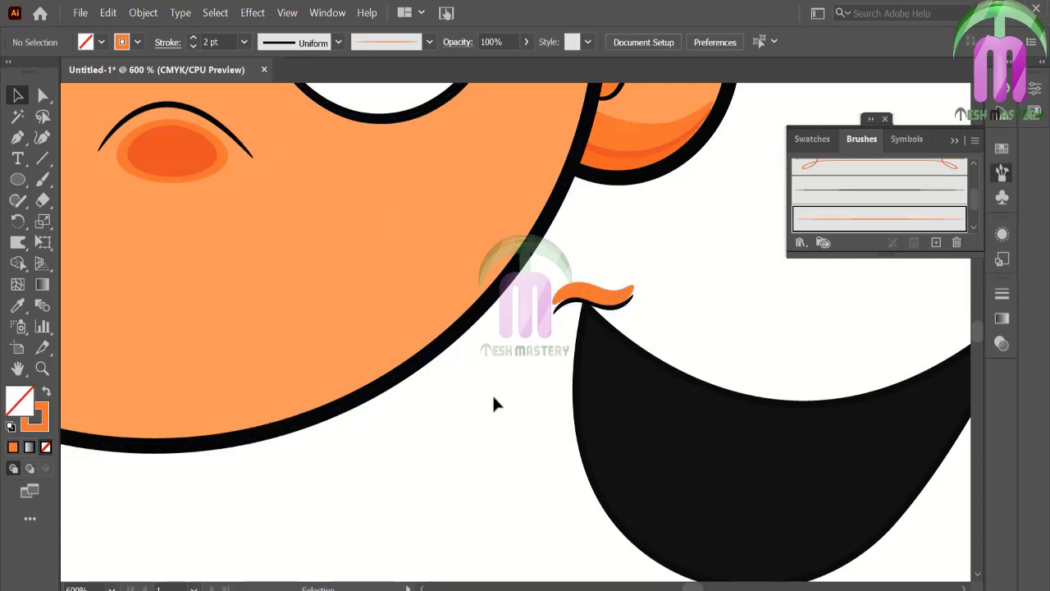
{"action": "key", "text": "ctrl+0"}
- Duplicate the right corner's black curl upward and give the copy the orange brush at 2 pt
{"action": "left_click", "coordinate": [592, 306]}
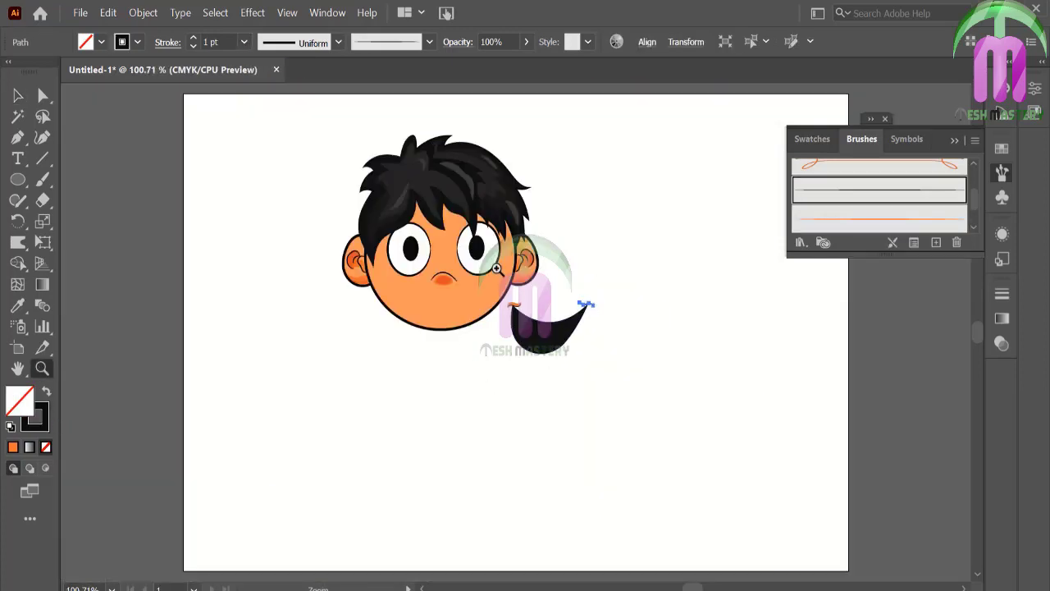
{"action": "left_click_drag", "start_coordinate": [558, 295], "coordinate": [619, 340]}
{"action": "left_click_drag", "start_coordinate": [524, 190], "coordinate": [523, 176]}
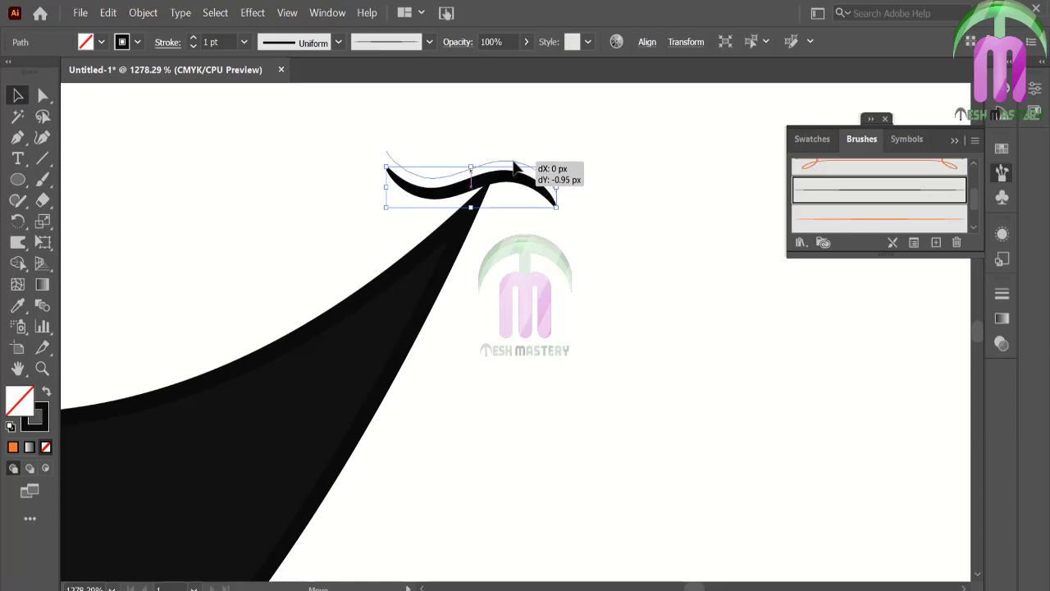
{"action": "left_click", "coordinate": [820, 217]}
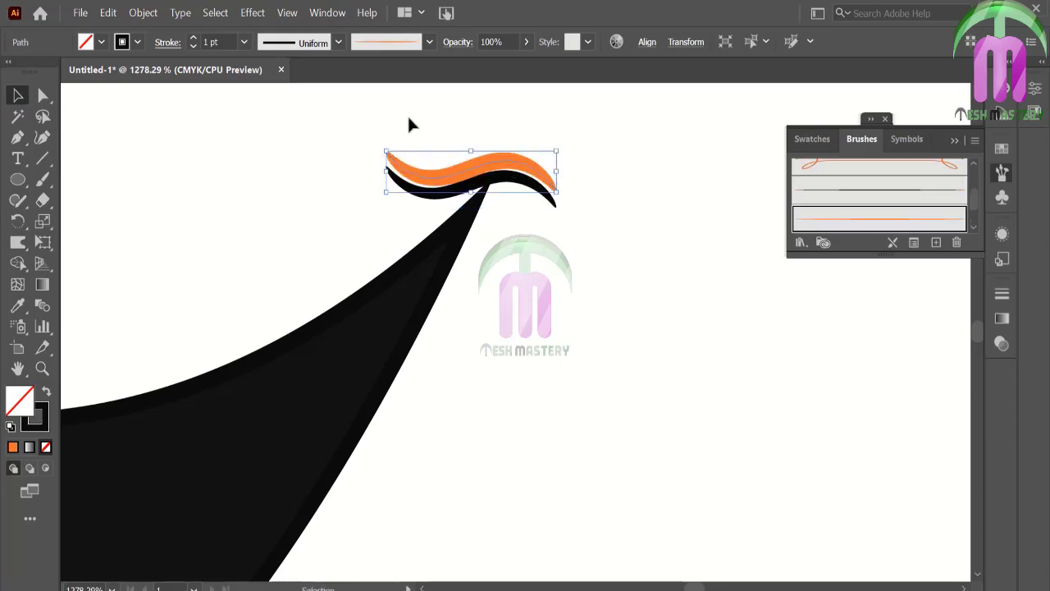
{"action": "left_click", "coordinate": [244, 42]}
{"action": "left_click", "coordinate": [258, 135]}
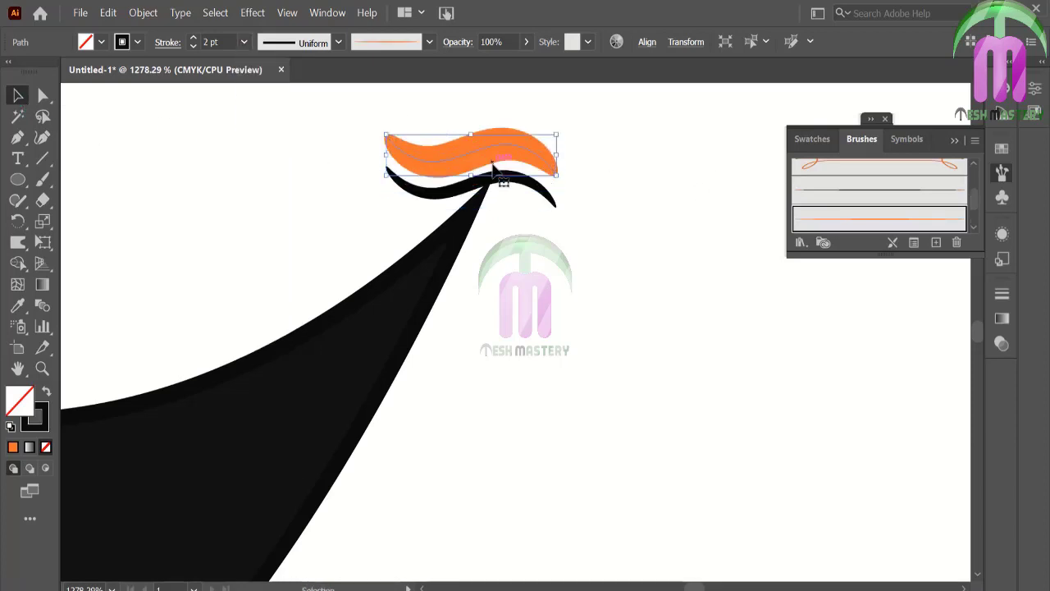
{"action": "left_click", "coordinate": [312, 238]}
{"action": "key", "text": "ctrl+0"}
- Nudge the right orange curl level with the left one
{"action": "left_click", "coordinate": [42, 368]}
{"action": "left_click_drag", "start_coordinate": [633, 284], "coordinate": [637, 345]}
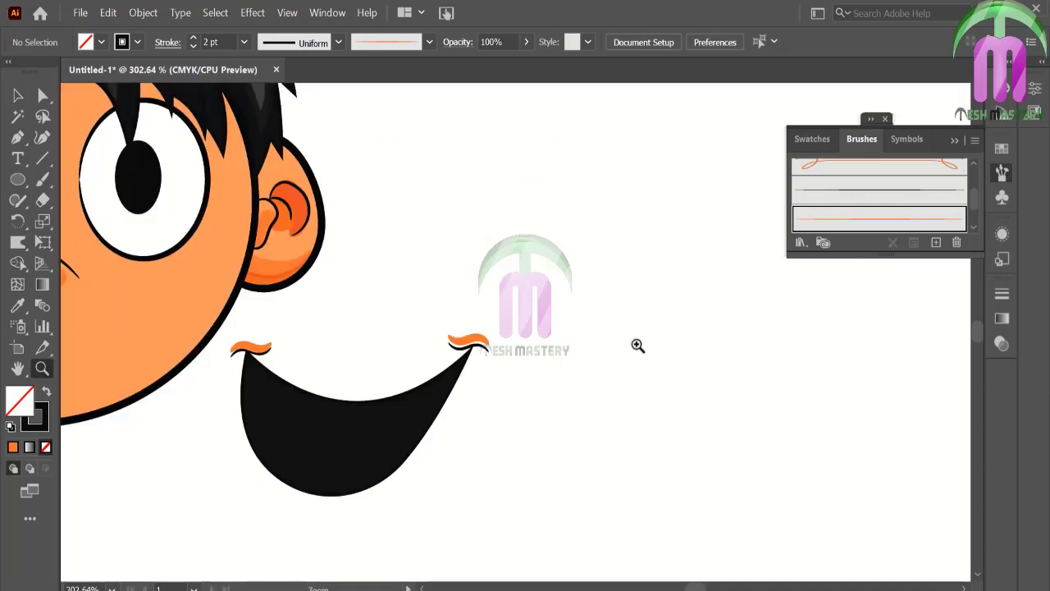
{"action": "left_click_drag", "start_coordinate": [490, 348], "coordinate": [485, 344]}
{"action": "left_click", "coordinate": [544, 328]}
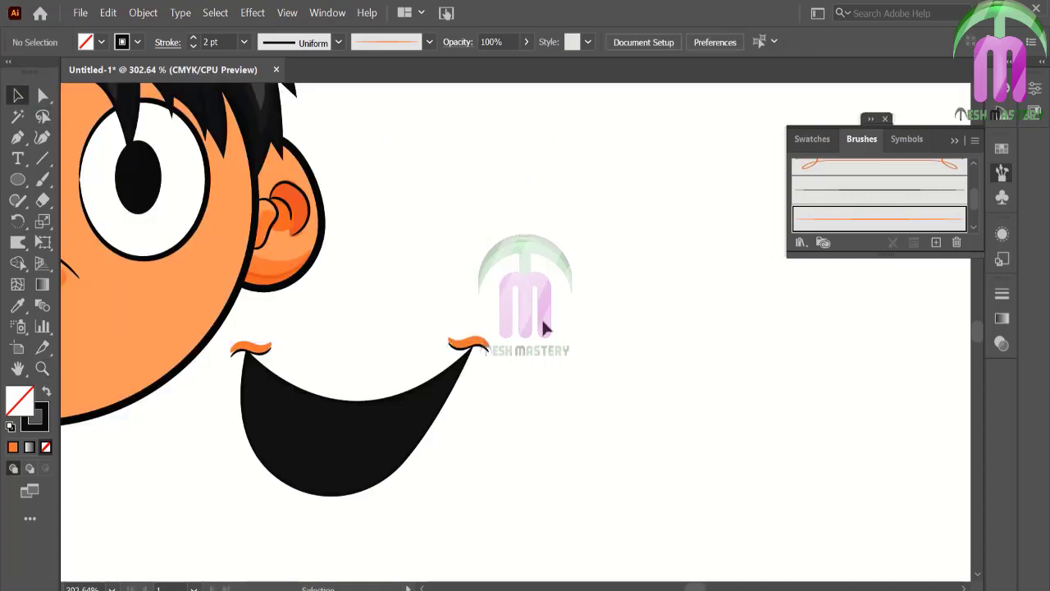
{"action": "left_click", "coordinate": [295, 435]}
{"action": "key", "text": "ctrl+0"}
- Draw a closed curved shape between the mouth corners, white fill and no stroke
{"action": "left_click", "coordinate": [43, 369]}
{"action": "left_click_drag", "start_coordinate": [82, 263], "coordinate": [116, 263]}
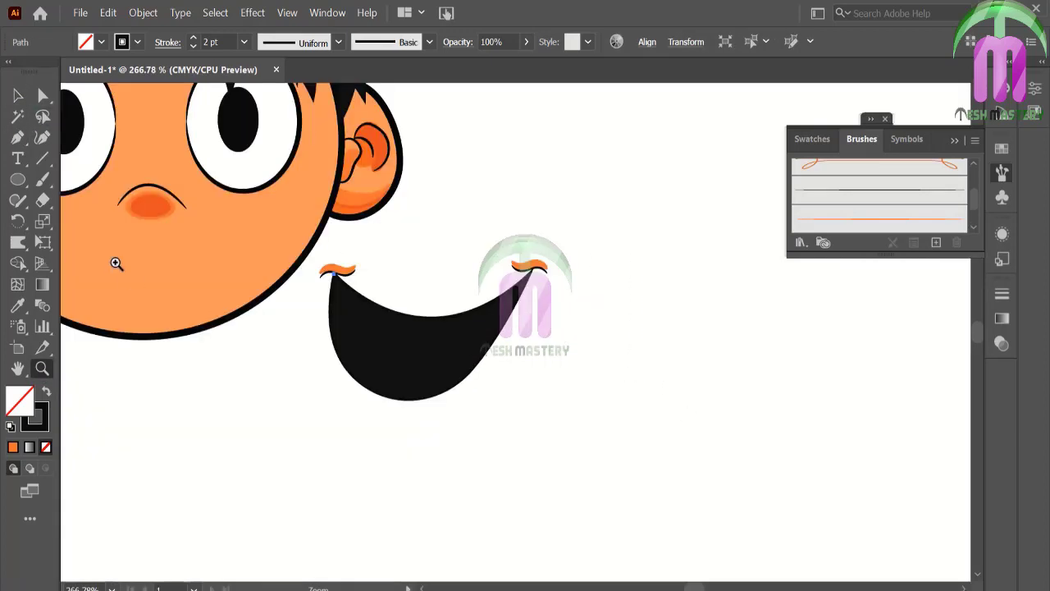
{"action": "key", "text": "ctrl+shift+a"}
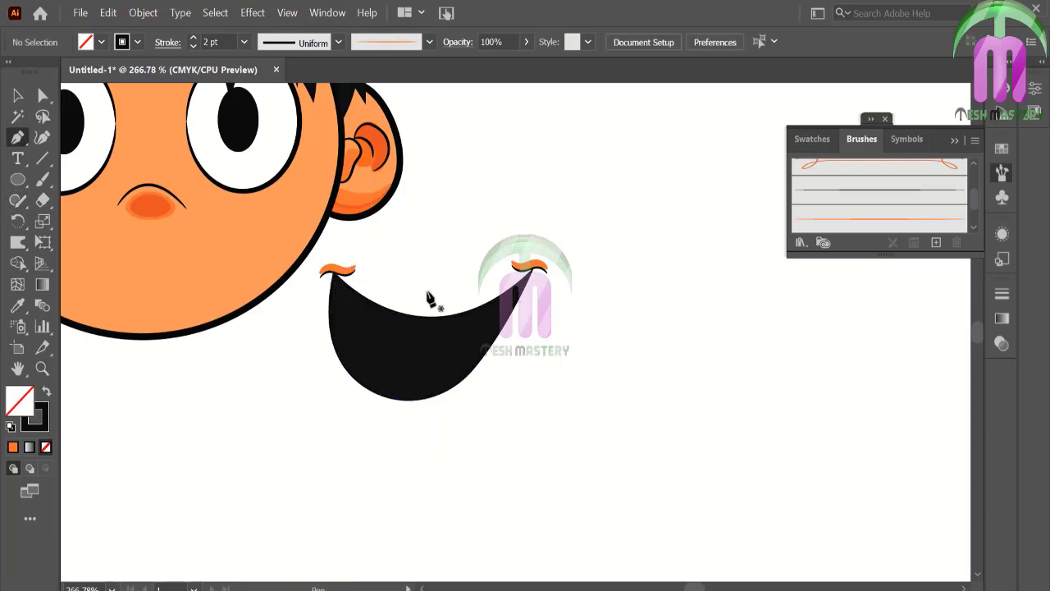
{"action": "left_click", "coordinate": [334, 278]}
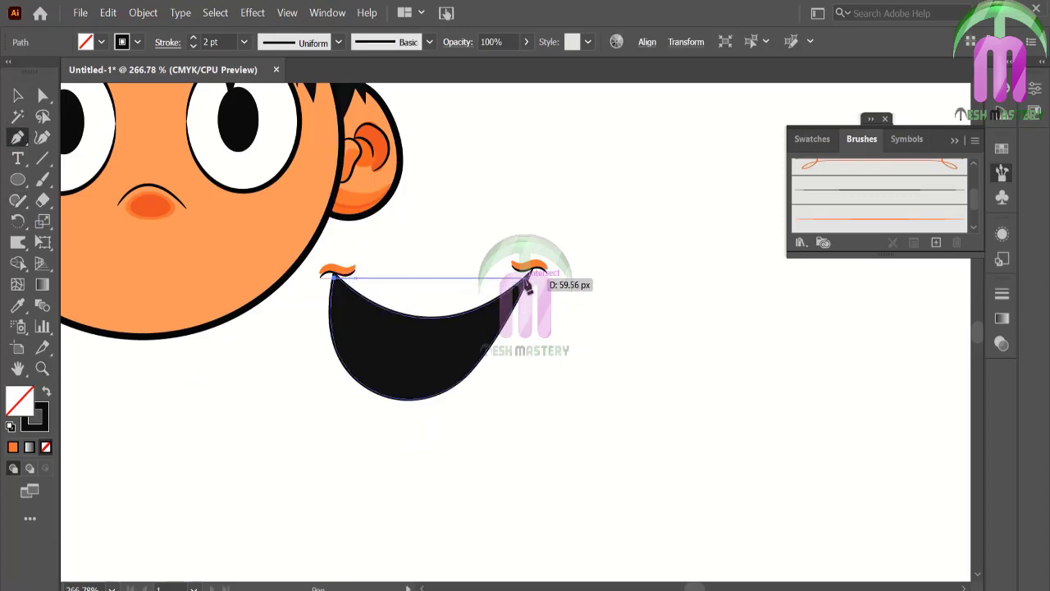
{"action": "left_click_drag", "start_coordinate": [526, 280], "coordinate": [636, 182]}
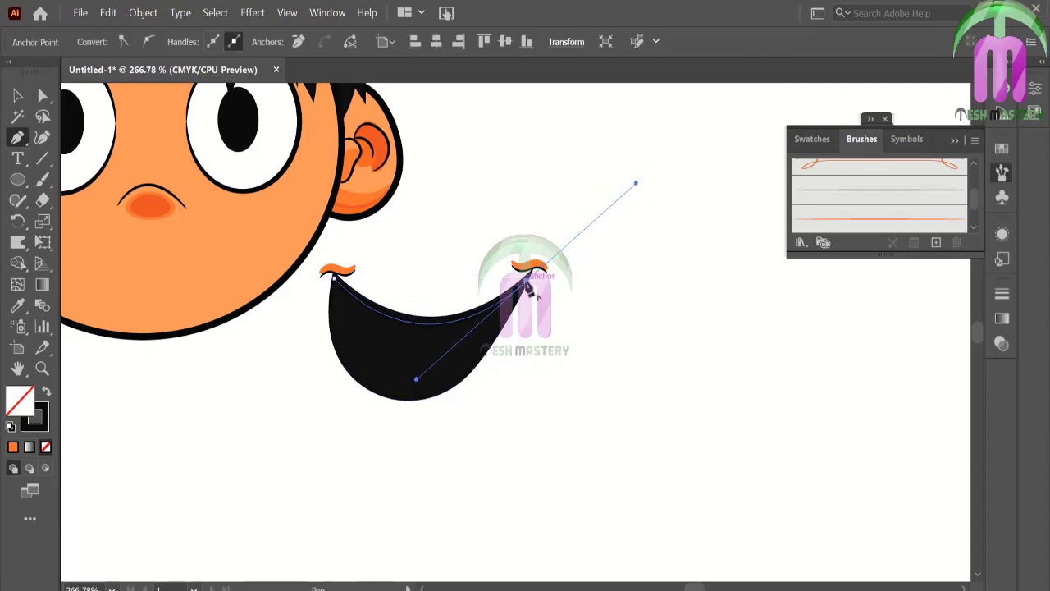
{"action": "left_click_drag", "start_coordinate": [334, 278], "coordinate": [401, 429]}
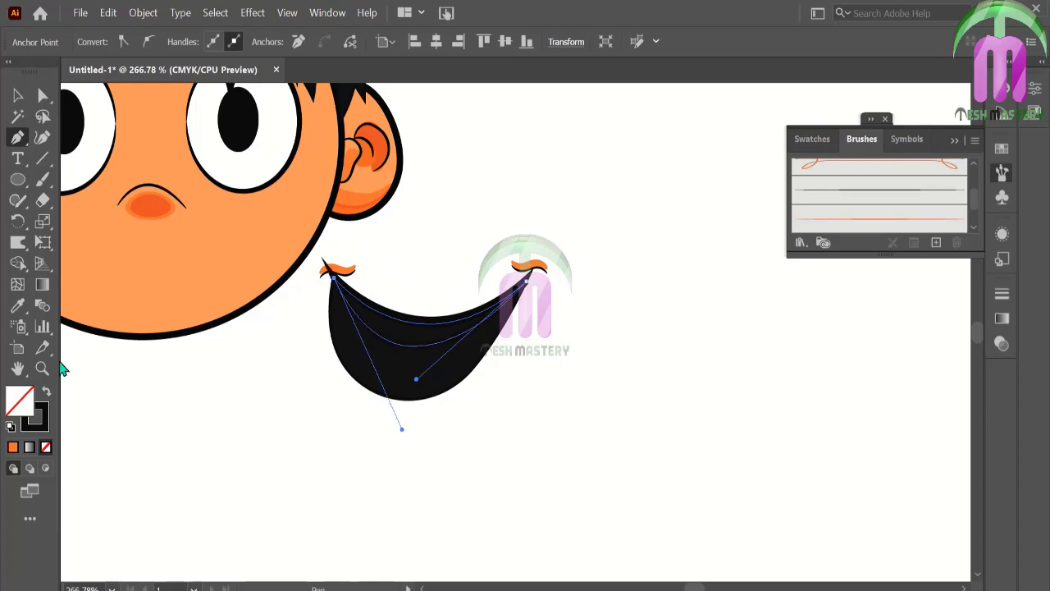
{"action": "left_click", "coordinate": [46, 448]}
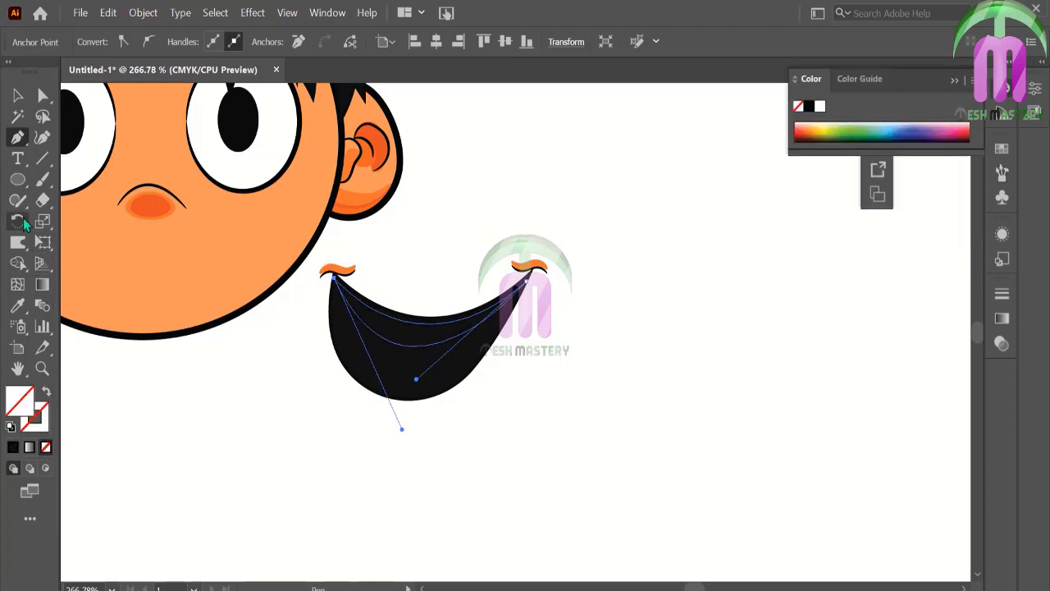
{"action": "left_click", "coordinate": [820, 106]}
- Stretch the white shape lower to leave a thin black band along the mouth's top
{"action": "key", "text": "v"}
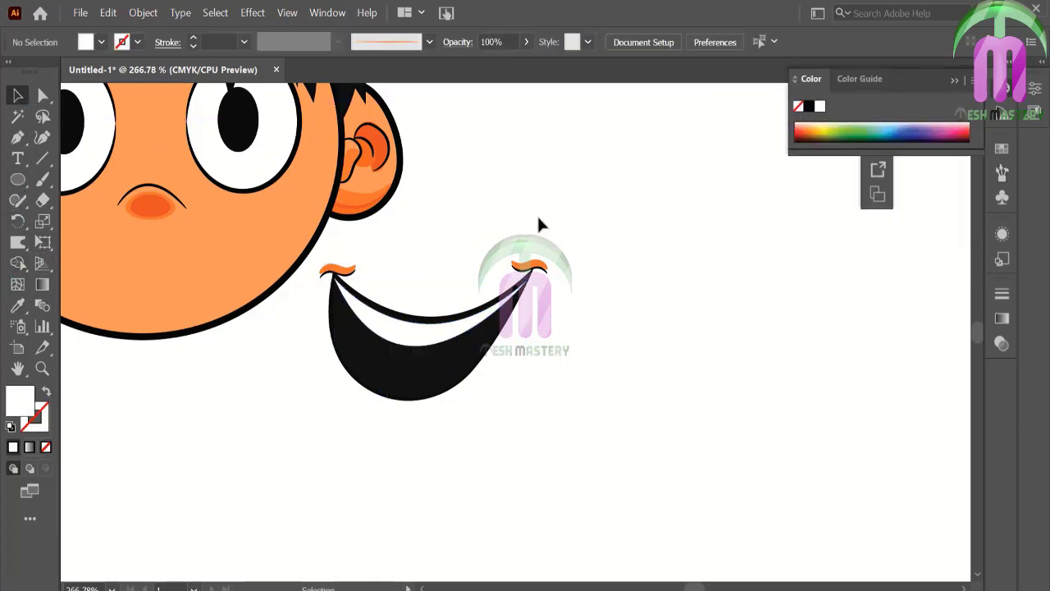
{"action": "left_click_drag", "start_coordinate": [433, 342], "coordinate": [430, 353]}
{"action": "left_click", "coordinate": [500, 346]}
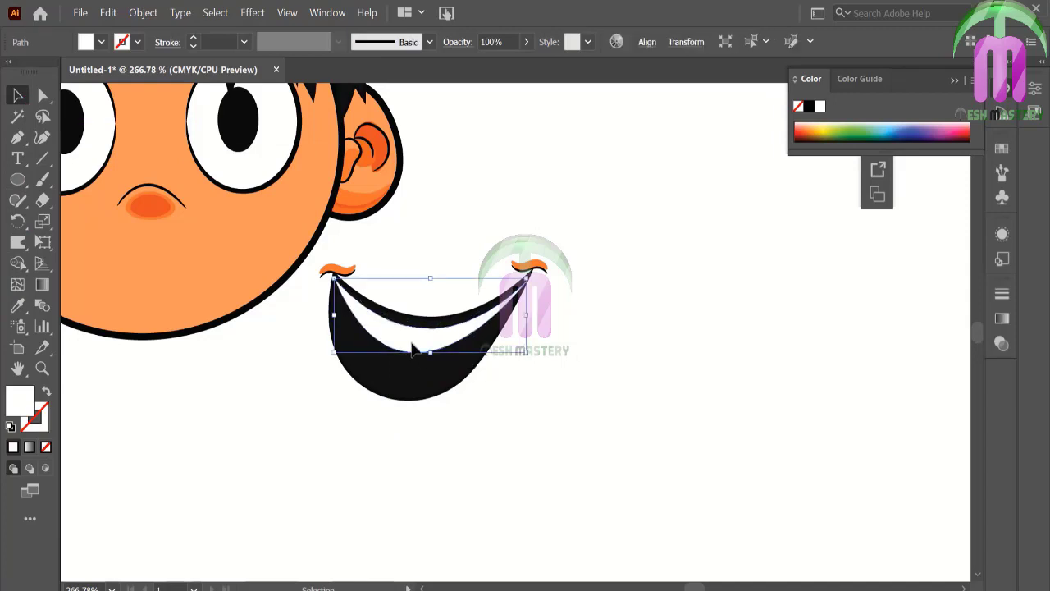
{"action": "left_click_drag", "start_coordinate": [382, 279], "coordinate": [419, 299]}
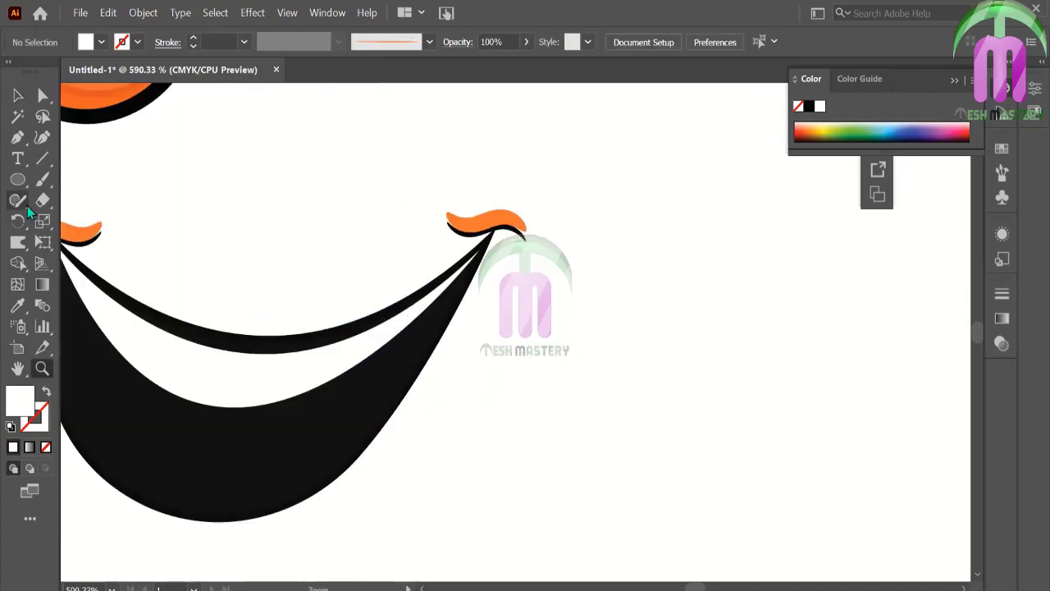
{"action": "left_click", "coordinate": [18, 96]}
{"action": "left_click", "coordinate": [215, 378]}
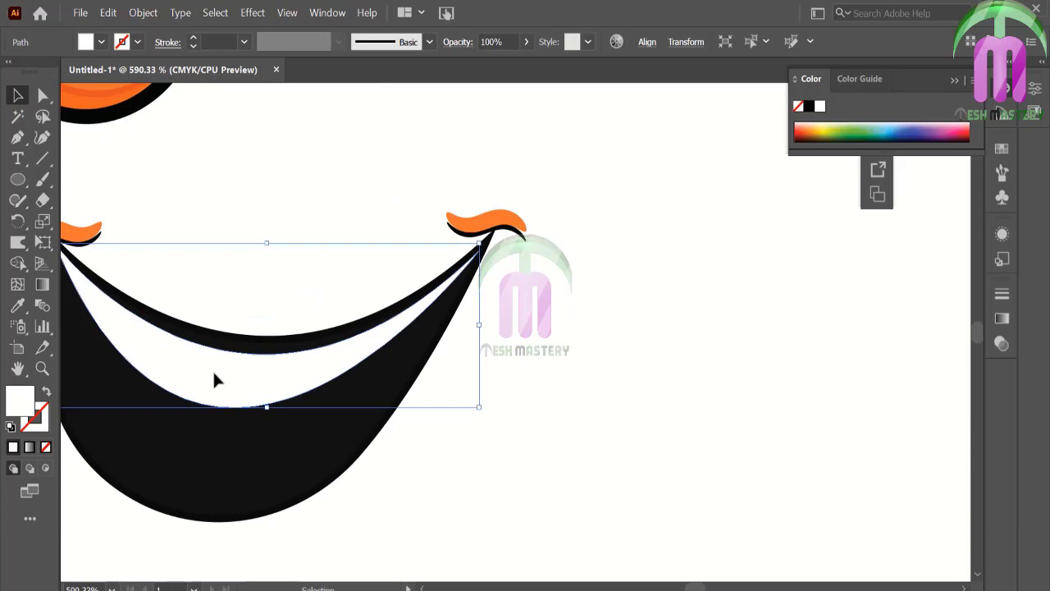
{"action": "left_click", "coordinate": [145, 208]}
{"action": "left_click_drag", "start_coordinate": [66, 250], "coordinate": [159, 277]}
- Draw a closed curved path just under the black upper lip, corner to corner
{"action": "left_click", "coordinate": [19, 138]}
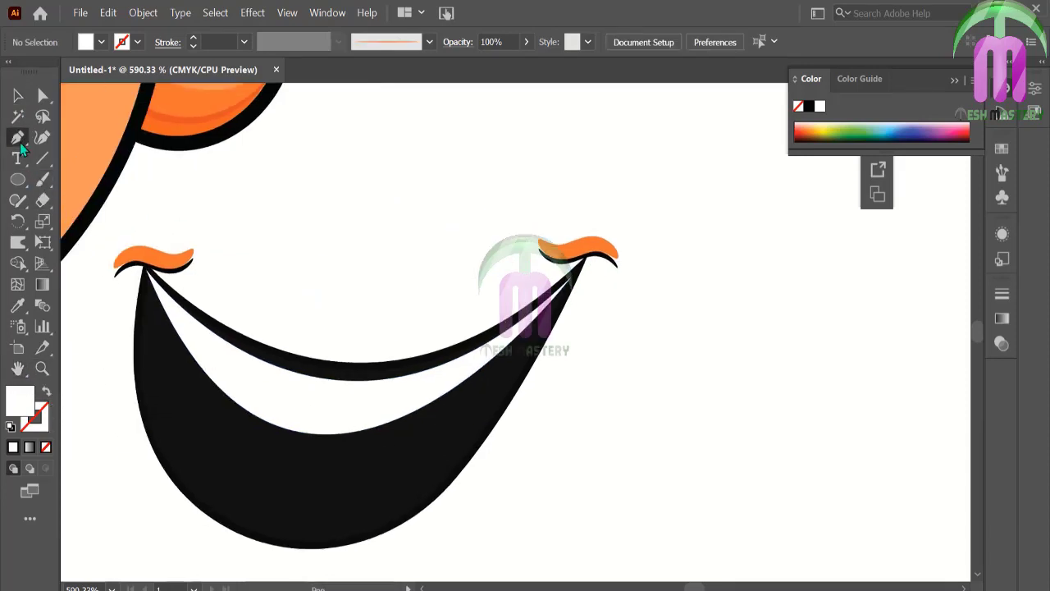
{"action": "left_click", "coordinate": [159, 285]}
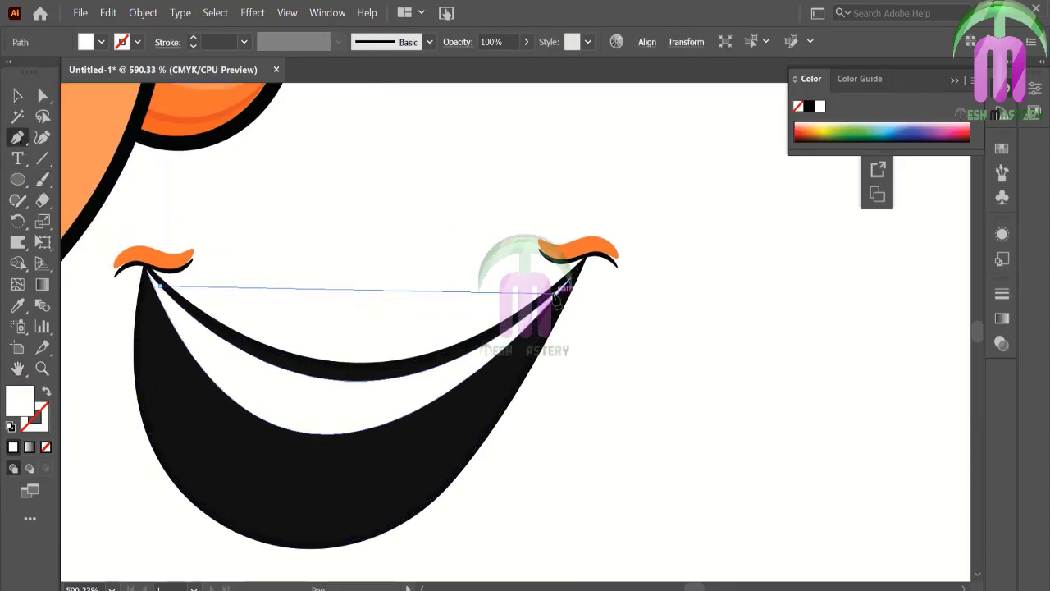
{"action": "left_click_drag", "start_coordinate": [554, 293], "coordinate": [771, 102]}
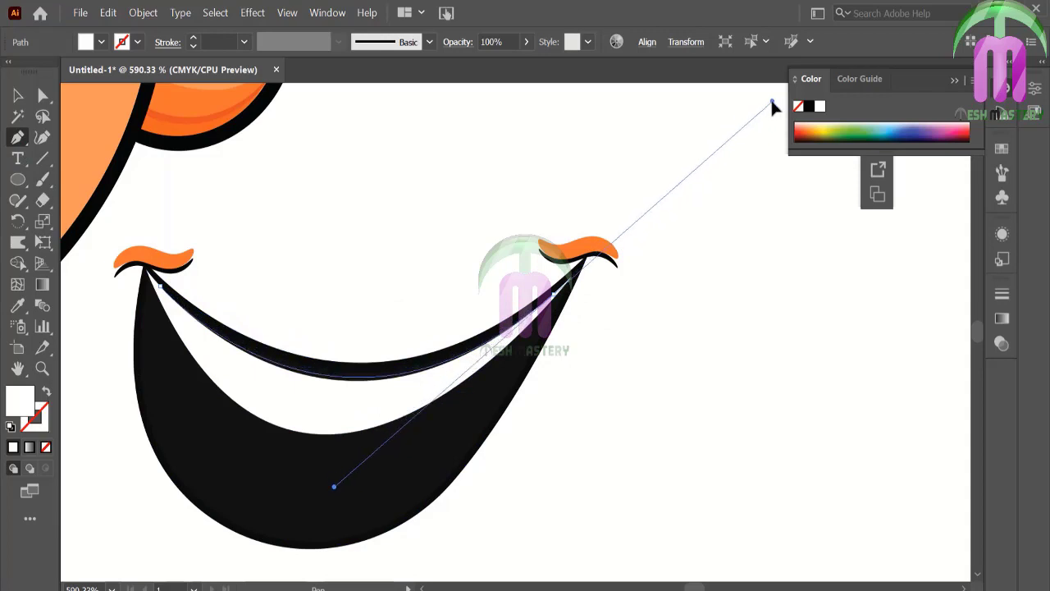
{"action": "left_click", "coordinate": [553, 294]}
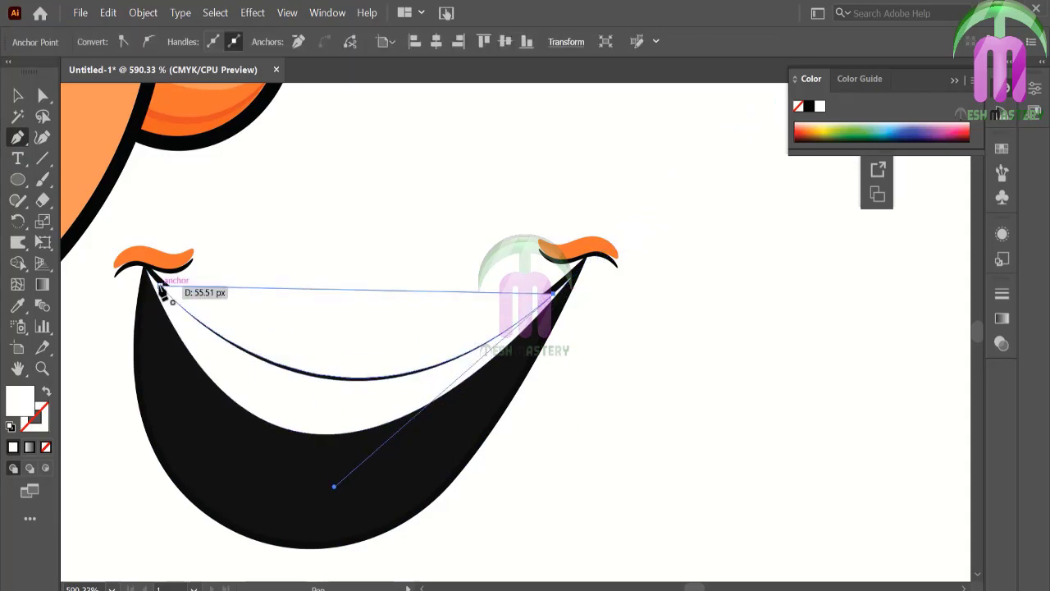
{"action": "left_click_drag", "start_coordinate": [161, 286], "coordinate": [151, 168]}
{"action": "scroll", "coordinate": [131, 168], "scroll_direction": "up", "scroll_amount": 5}
{"action": "scroll", "coordinate": [152, 369], "scroll_direction": "down", "scroll_amount": 2}
{"action": "scroll", "coordinate": [143, 296], "scroll_direction": "down", "scroll_amount": 2}
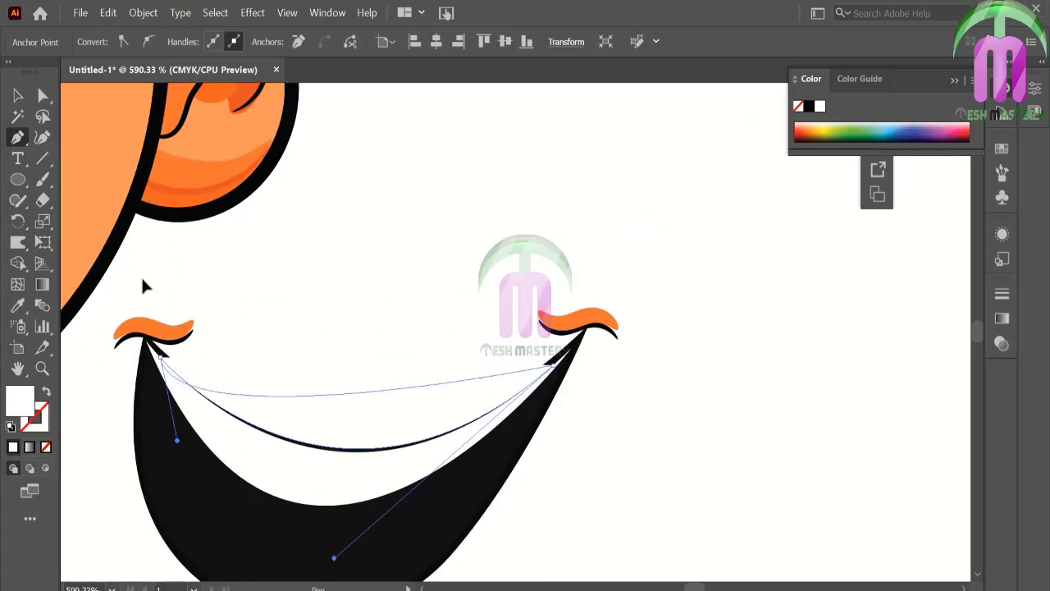
{"action": "scroll", "coordinate": [88, 164], "scroll_direction": "left", "scroll_amount": 5}
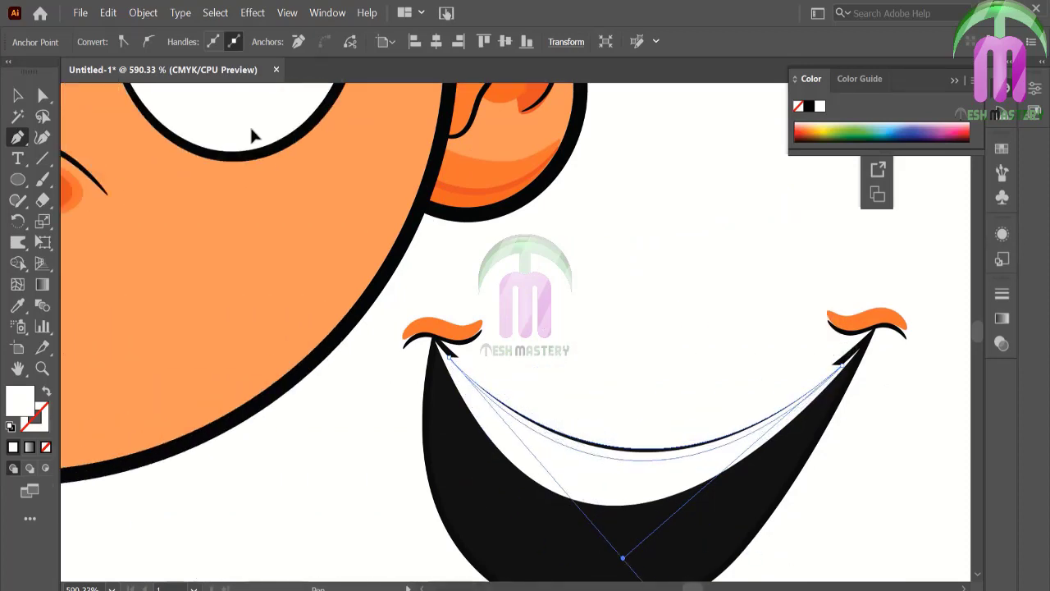
- Fill the teeth shape with pale yellow #E8E895
{"action": "double_click", "coordinate": [21, 401]}
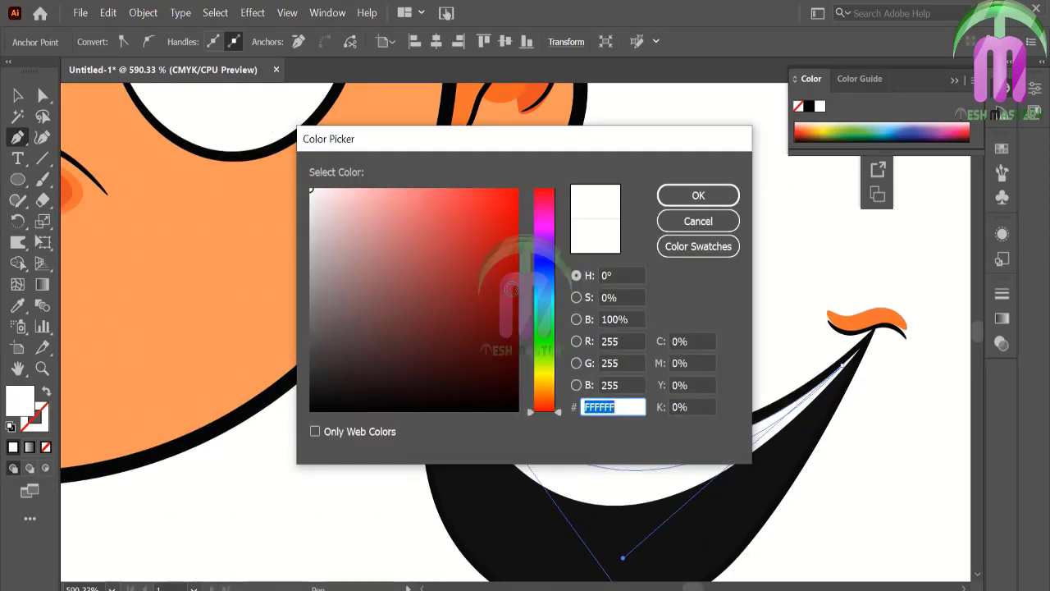
{"action": "left_click", "coordinate": [548, 373]}
{"action": "left_click", "coordinate": [385, 209]}
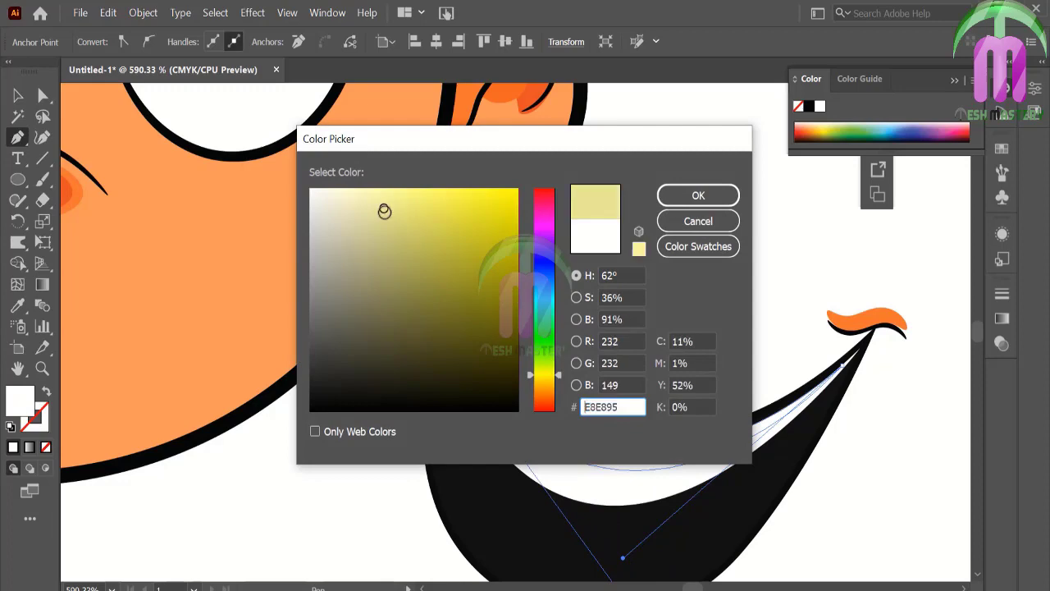
{"action": "left_click", "coordinate": [697, 195]}
{"action": "left_click", "coordinate": [17, 95]}
{"action": "left_click", "coordinate": [558, 194]}
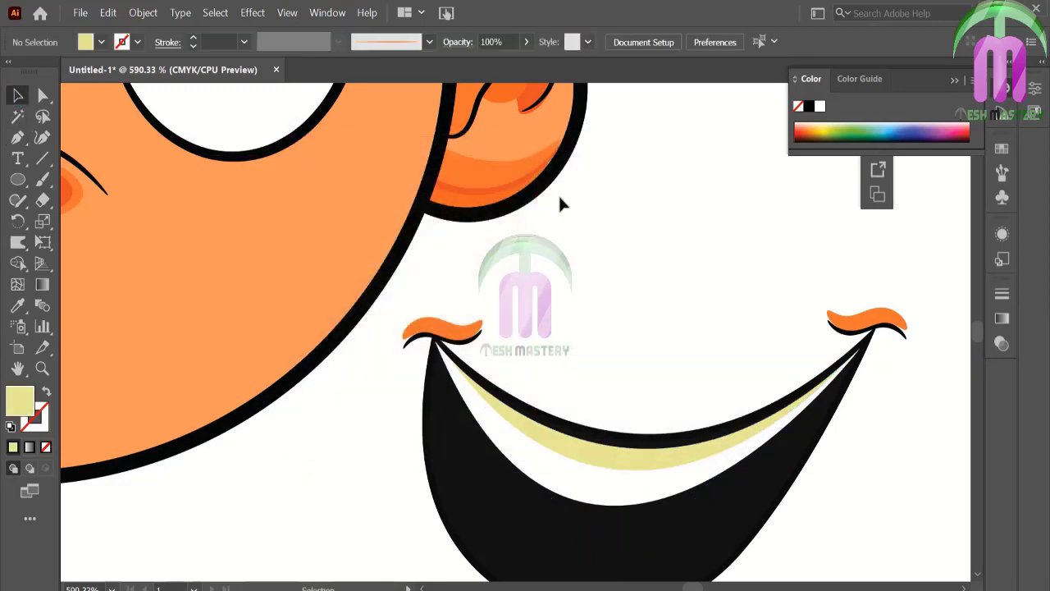
{"action": "left_click", "coordinate": [43, 181]}
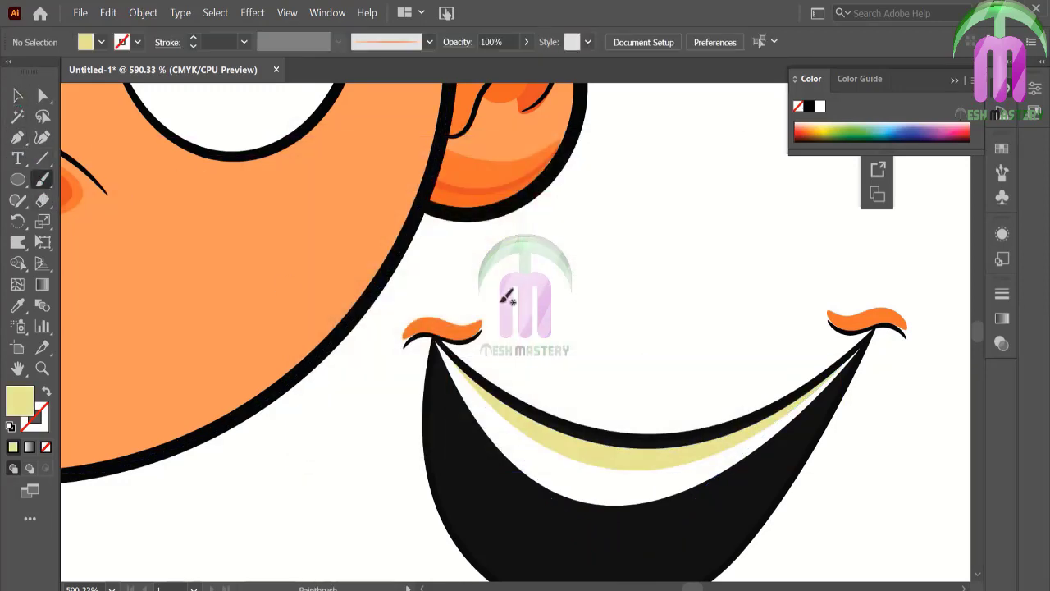
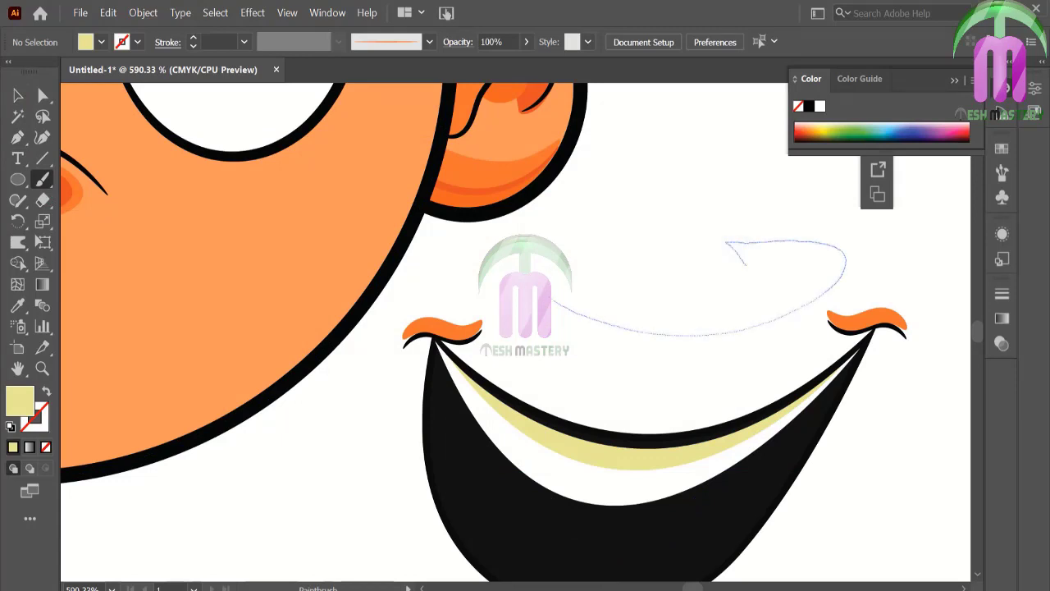
- Paint a tongue shape with a salmon-red (CE3030) fill and no outline
{"action": "left_click_drag", "start_coordinate": [542, 264], "coordinate": [555, 302]}
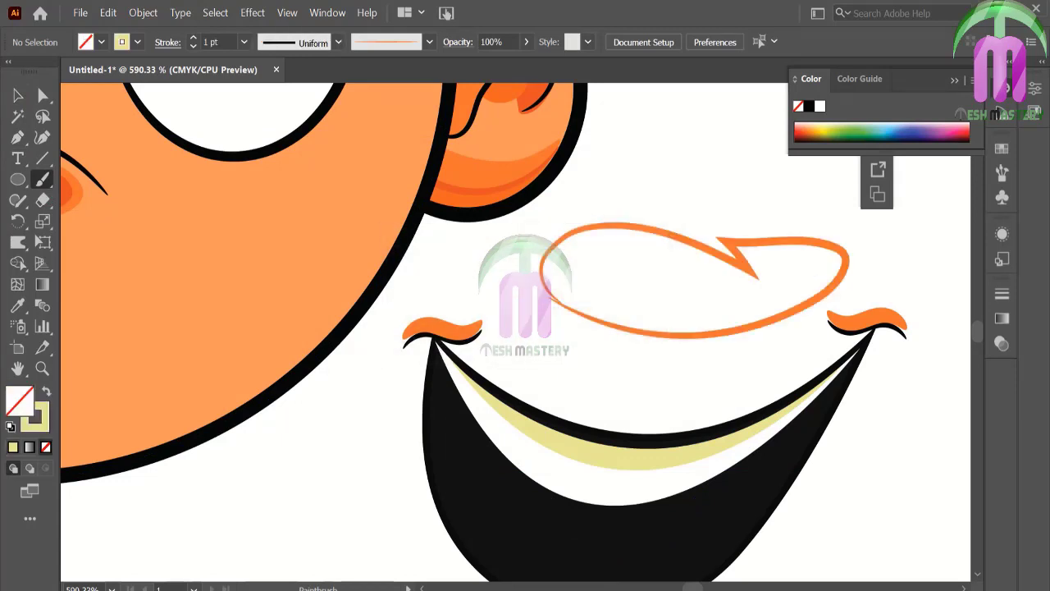
{"action": "left_click_drag", "start_coordinate": [707, 325], "coordinate": [718, 350]}
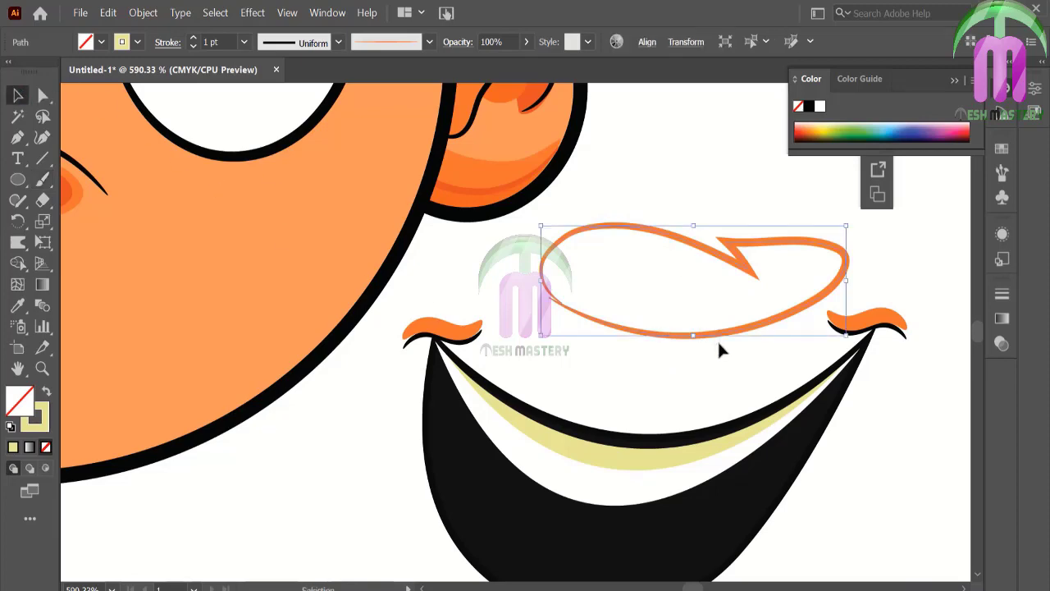
{"action": "double_click", "coordinate": [32, 418]}
{"action": "left_click_drag", "start_coordinate": [508, 259], "coordinate": [506, 192]}
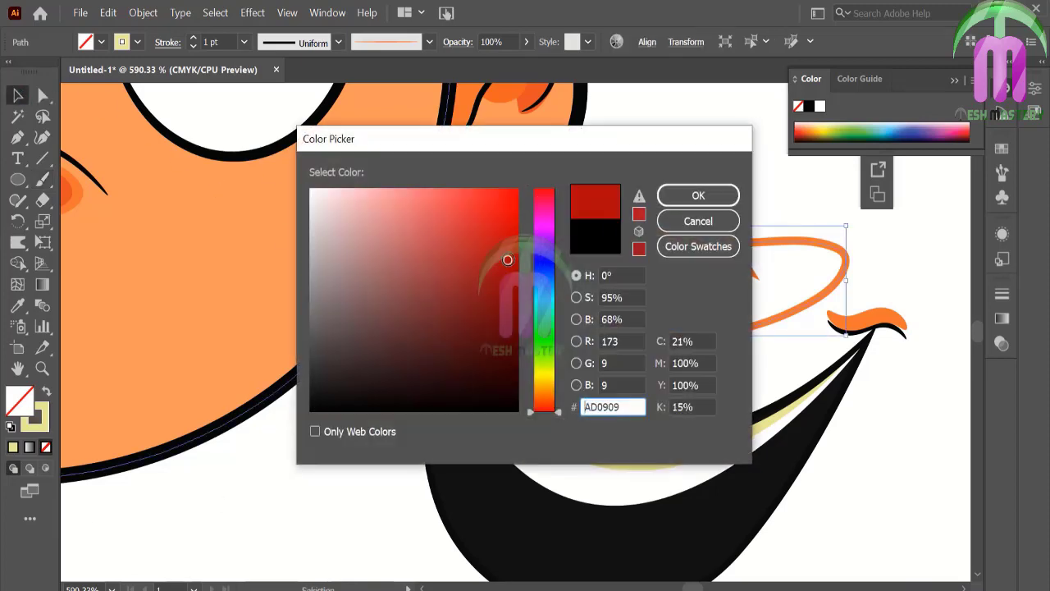
{"action": "left_click", "coordinate": [471, 229]}
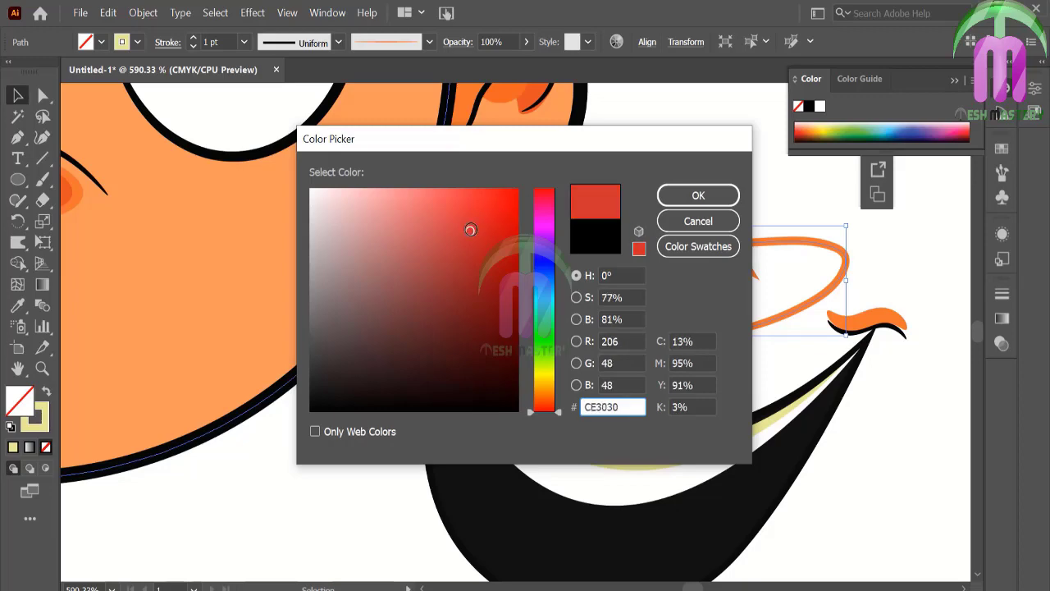
{"action": "left_click", "coordinate": [438, 214]}
{"action": "left_click", "coordinate": [698, 195]}
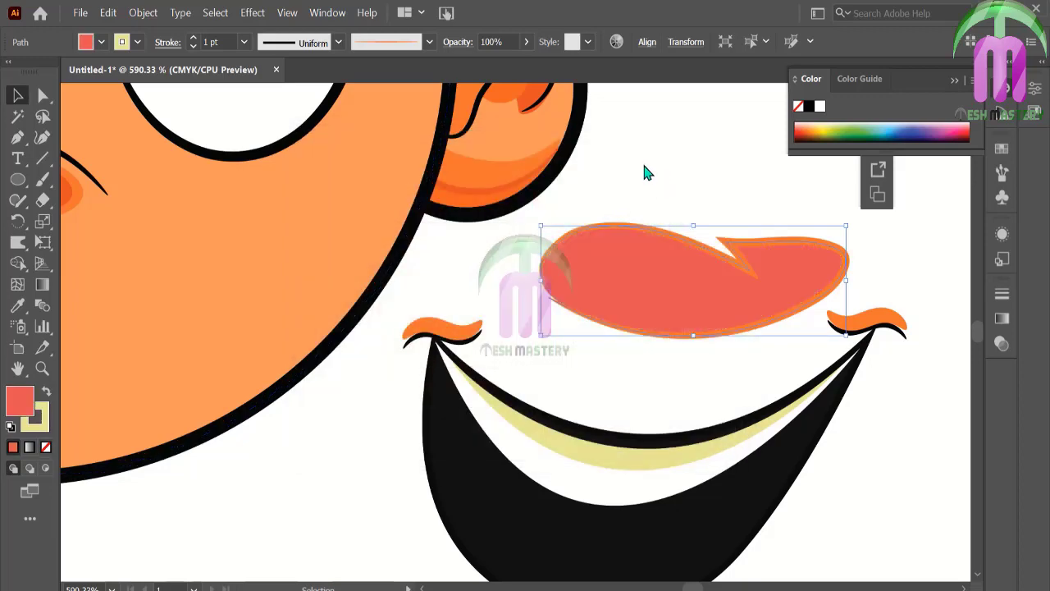
{"action": "left_click", "coordinate": [41, 423]}
{"action": "left_click", "coordinate": [46, 448]}
- Move the red tongue into the boy's open mouth
{"action": "left_click", "coordinate": [212, 517]}
{"action": "key", "text": "ctrl+0"}
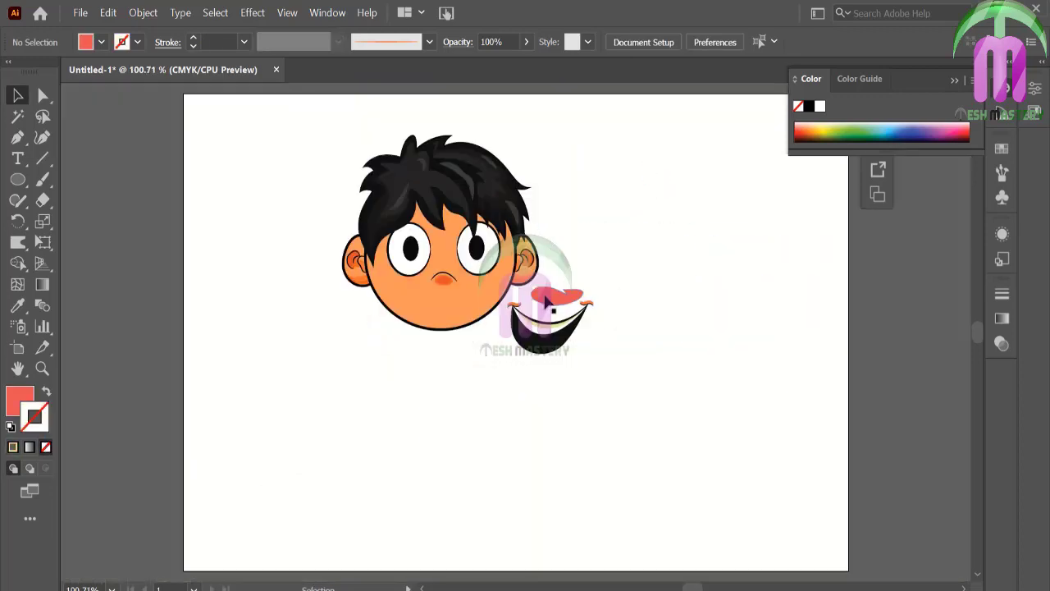
{"action": "left_click_drag", "start_coordinate": [547, 304], "coordinate": [415, 420]}
{"action": "mouse_move", "coordinate": [452, 387]}
{"action": "left_mouse_down"}
{"action": "mouse_move", "coordinate": [564, 353]}
{"action": "mouse_move", "coordinate": [542, 343]}
{"action": "mouse_move", "coordinate": [621, 388]}
{"action": "left_mouse_up"}
{"action": "left_click", "coordinate": [587, 364]}
- Resize the tongue to fit the mouth and pull out a slightly smaller copy
{"action": "left_click", "coordinate": [399, 372]}
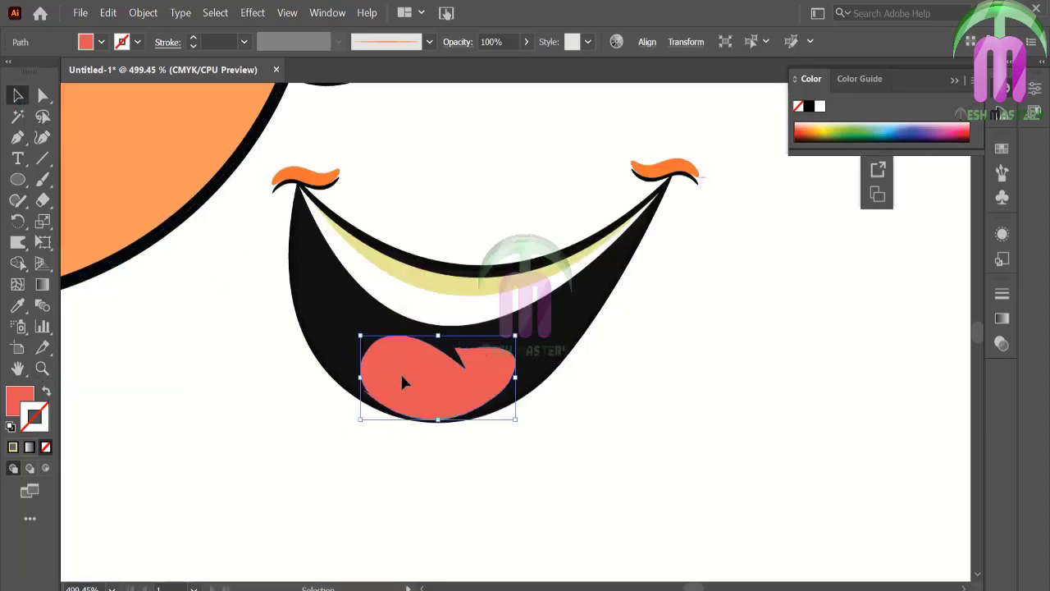
{"action": "left_click_drag", "start_coordinate": [357, 334], "coordinate": [354, 326]}
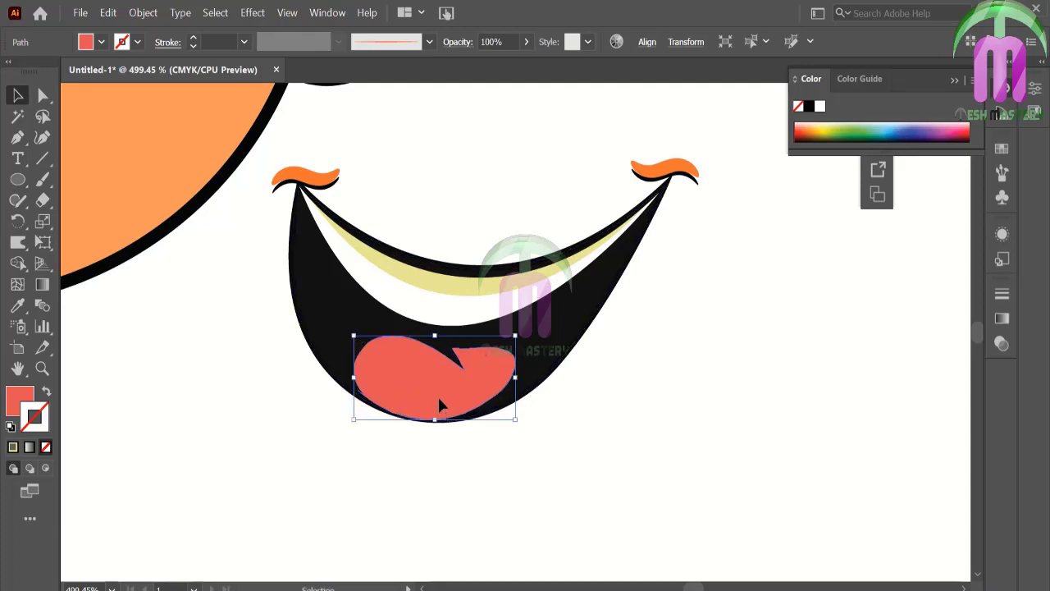
{"action": "left_click", "coordinate": [687, 369]}
{"action": "left_click_drag", "start_coordinate": [411, 406], "coordinate": [281, 484]}
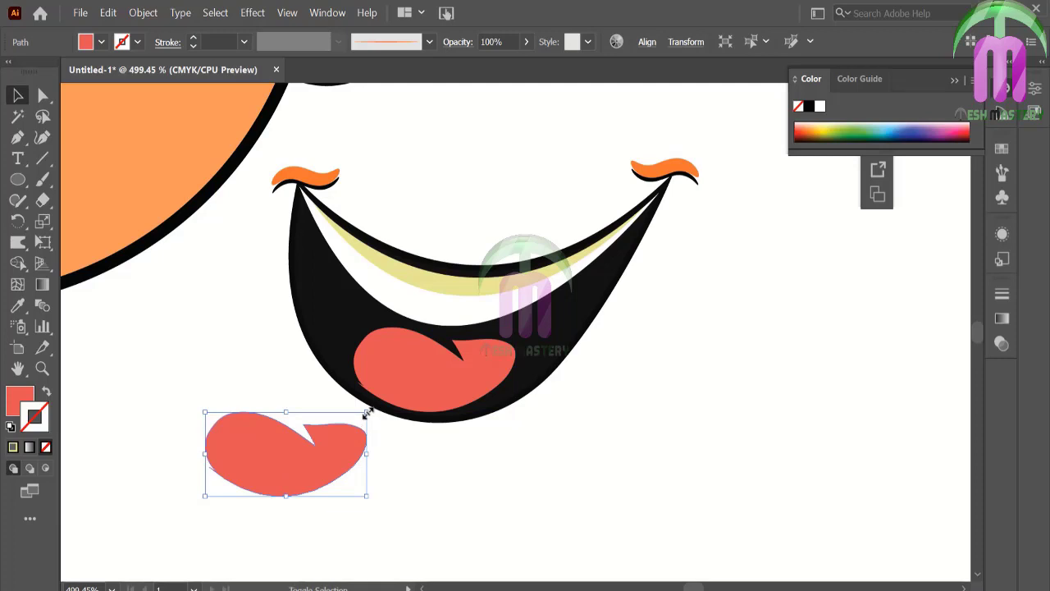
{"action": "left_click_drag", "start_coordinate": [366, 413], "coordinate": [362, 420]}
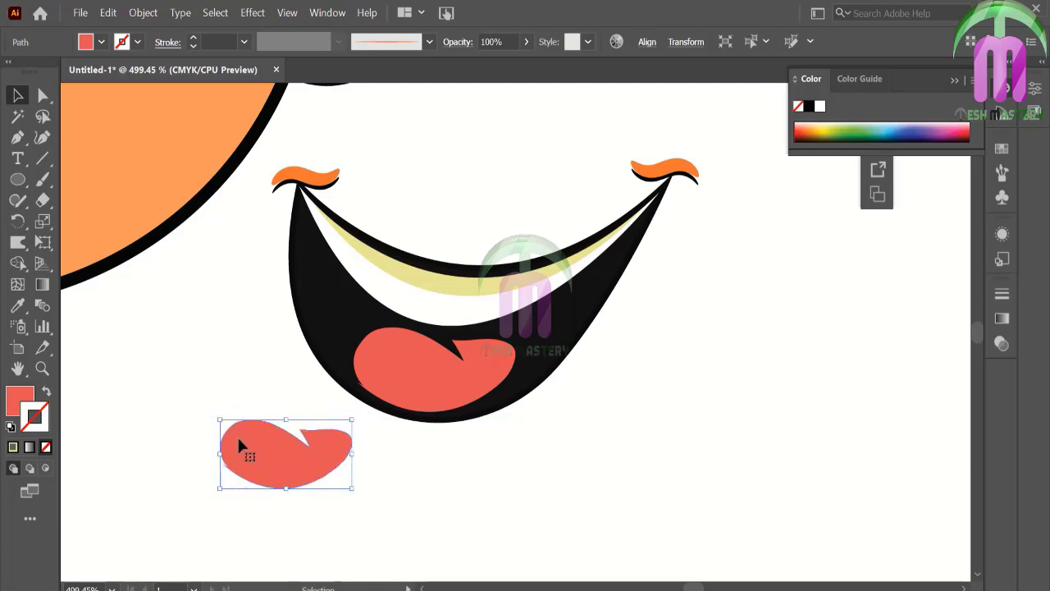
- Recolour the copy a lighter red and flatten it onto the tongue as a highlight
{"action": "double_click", "coordinate": [18, 399]}
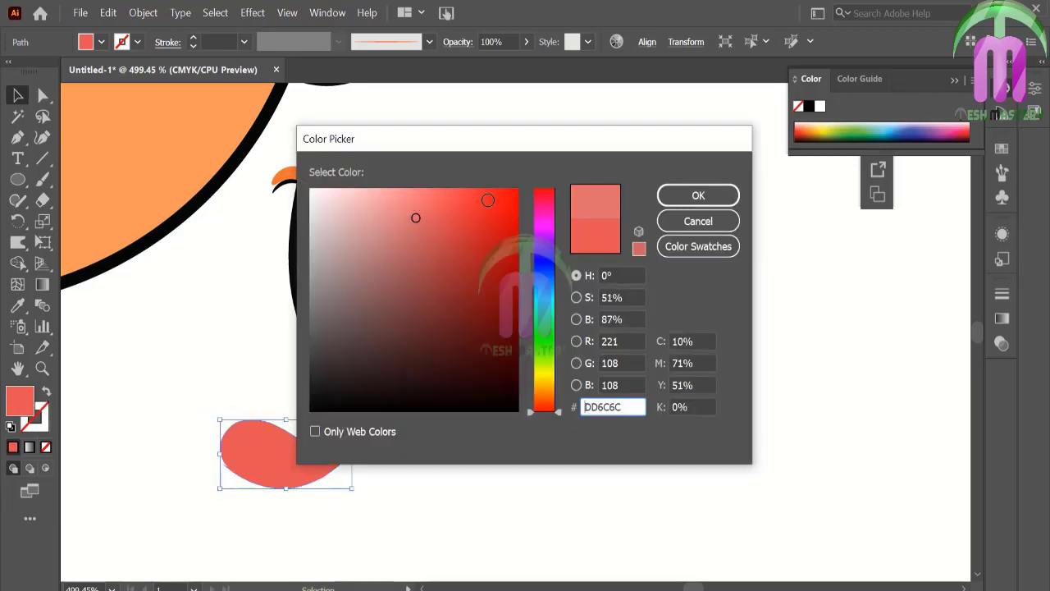
{"action": "left_click", "coordinate": [403, 216]}
{"action": "left_click", "coordinate": [698, 195]}
{"action": "mouse_move", "coordinate": [320, 405]}
{"action": "left_mouse_down"}
{"action": "mouse_move", "coordinate": [429, 353]}
{"action": "mouse_move", "coordinate": [419, 366]}
{"action": "left_mouse_up"}
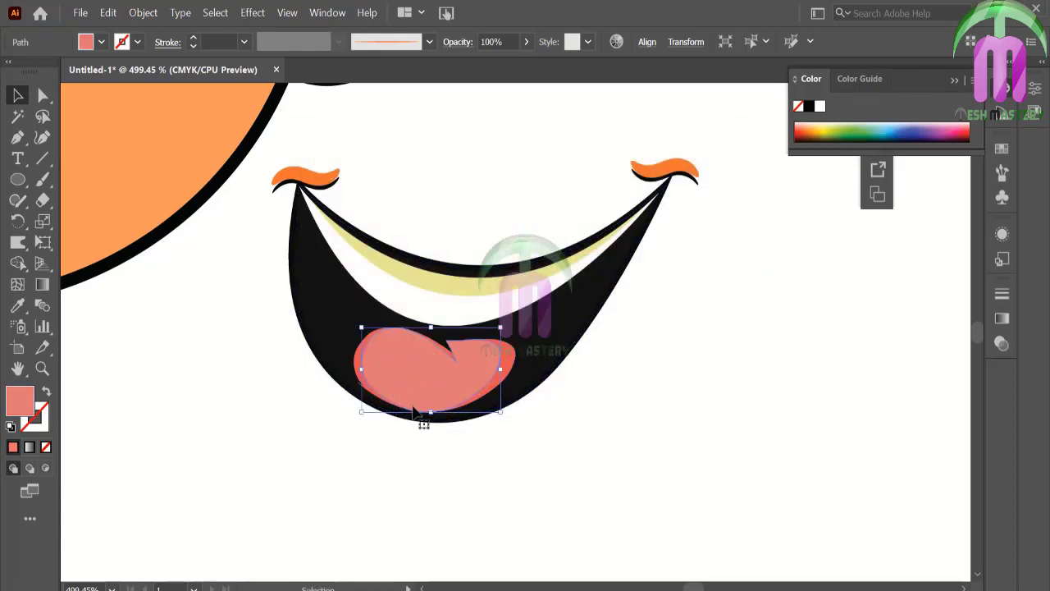
{"action": "left_click_drag", "start_coordinate": [431, 415], "coordinate": [430, 401]}
{"action": "left_click_drag", "start_coordinate": [431, 331], "coordinate": [433, 344]}
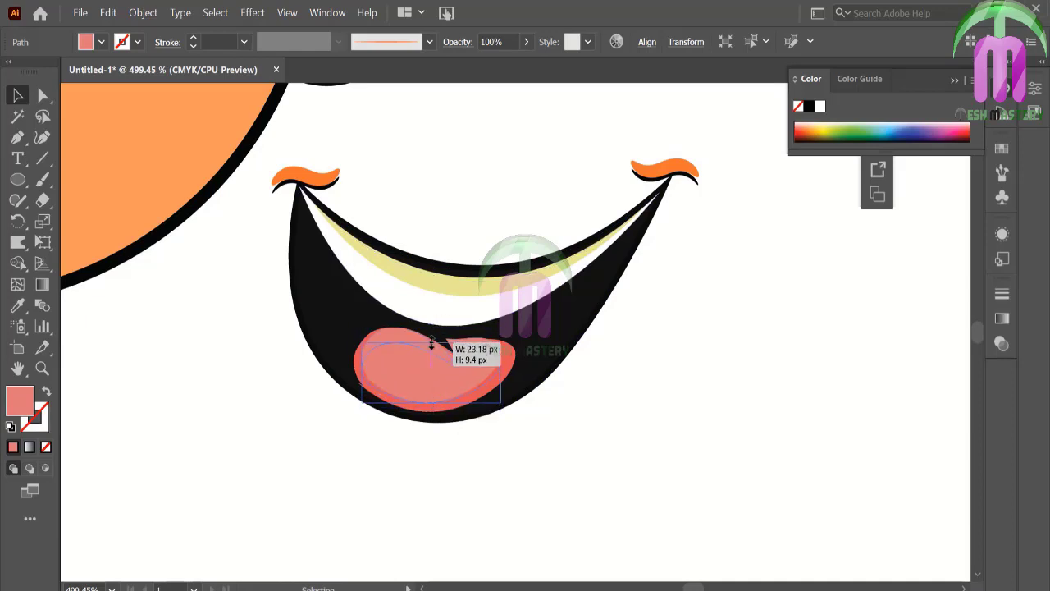
{"action": "left_click", "coordinate": [241, 394]}
- Add a smaller, shorter pale pink copy on top of the tongue highlight
{"action": "left_click_drag", "start_coordinate": [398, 390], "coordinate": [289, 402]}
{"action": "double_click", "coordinate": [14, 408]}
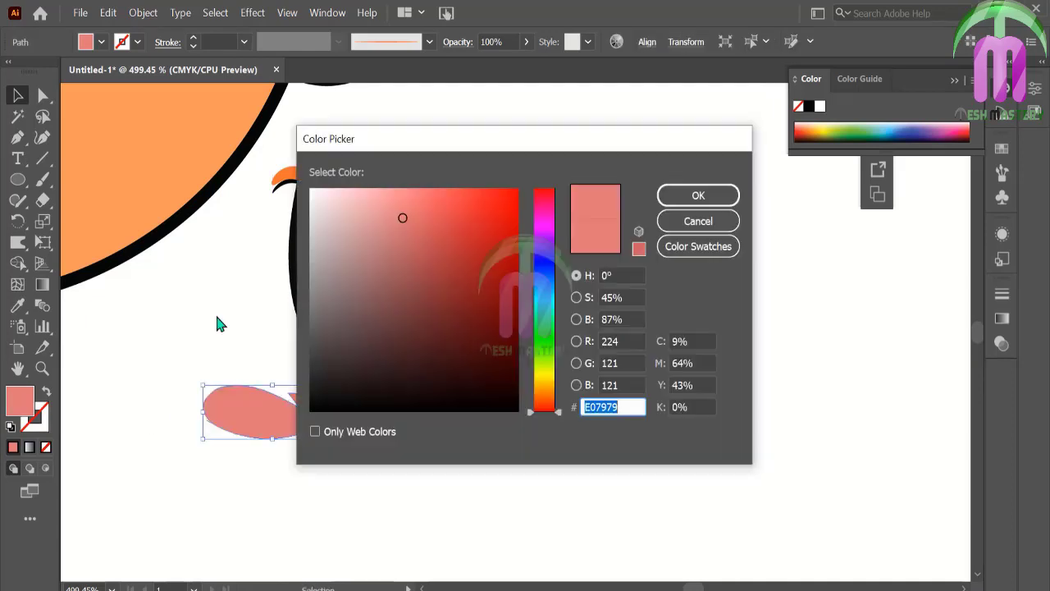
{"action": "left_click", "coordinate": [387, 210]}
{"action": "left_click", "coordinate": [378, 198]}
{"action": "left_click", "coordinate": [698, 195]}
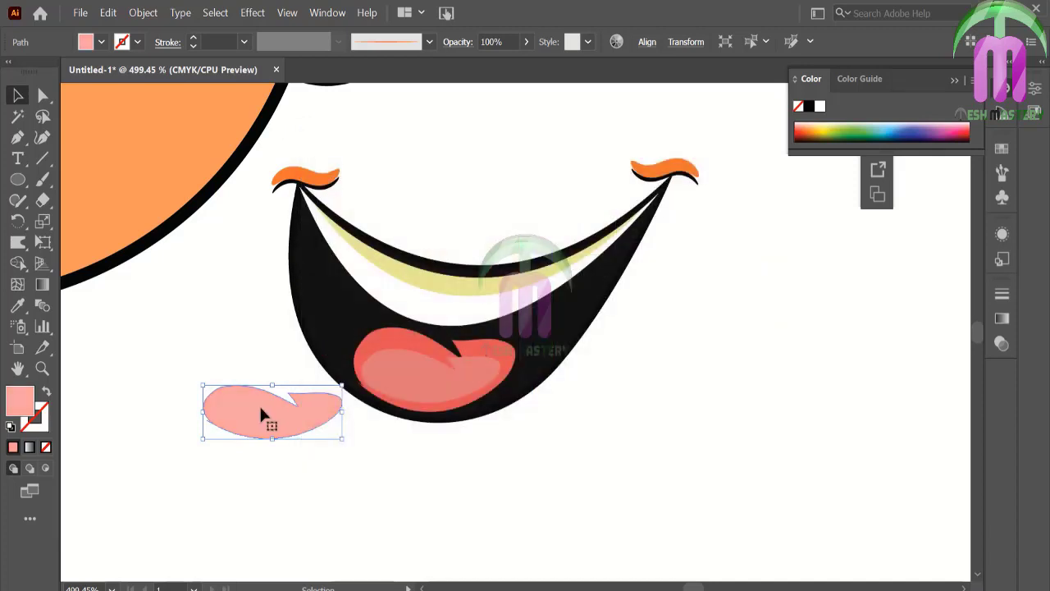
{"action": "left_click_drag", "start_coordinate": [262, 410], "coordinate": [421, 370]}
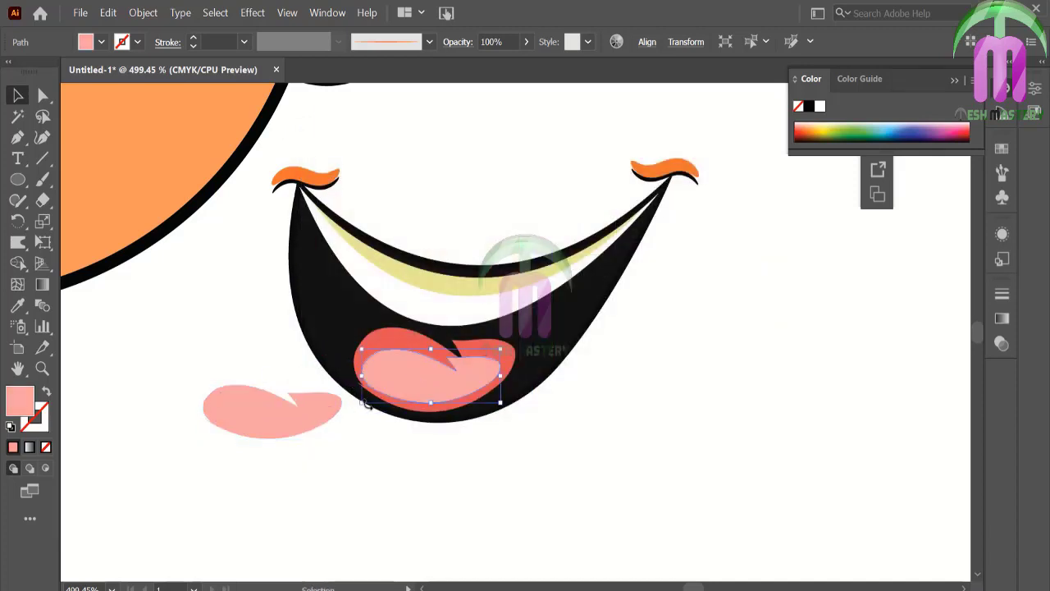
{"action": "left_click_drag", "start_coordinate": [359, 403], "coordinate": [367, 398]}
{"action": "left_click_drag", "start_coordinate": [501, 372], "coordinate": [488, 372]}
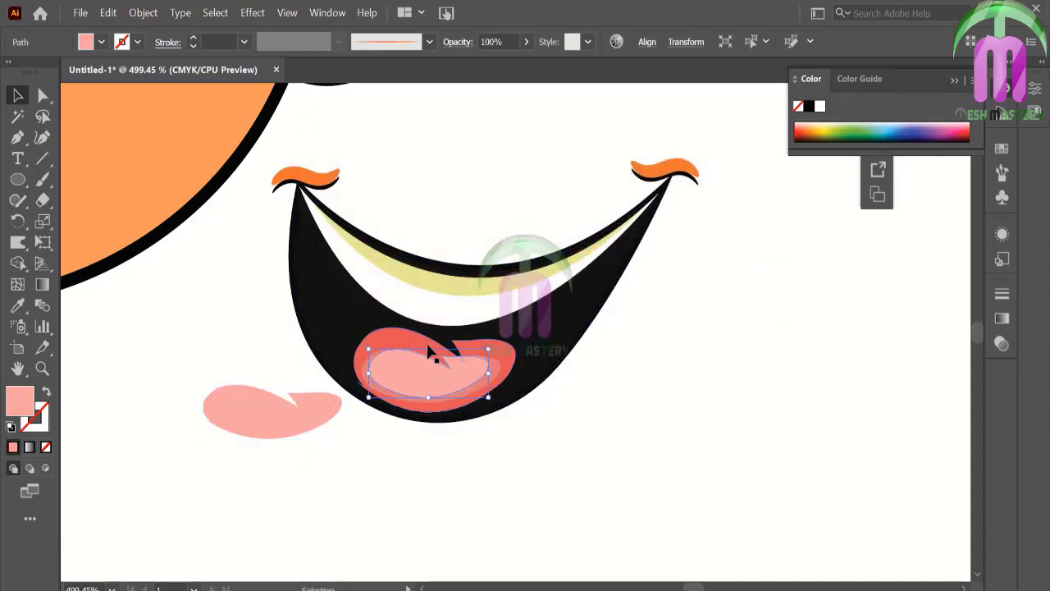
{"action": "left_click_drag", "start_coordinate": [428, 349], "coordinate": [428, 389]}
{"action": "left_click", "coordinate": [265, 367]}
- Recolour the spare shape to FBC0C3 and stretch it across the tongue as the palest highlight
{"action": "left_click_drag", "start_coordinate": [264, 366], "coordinate": [230, 476]}
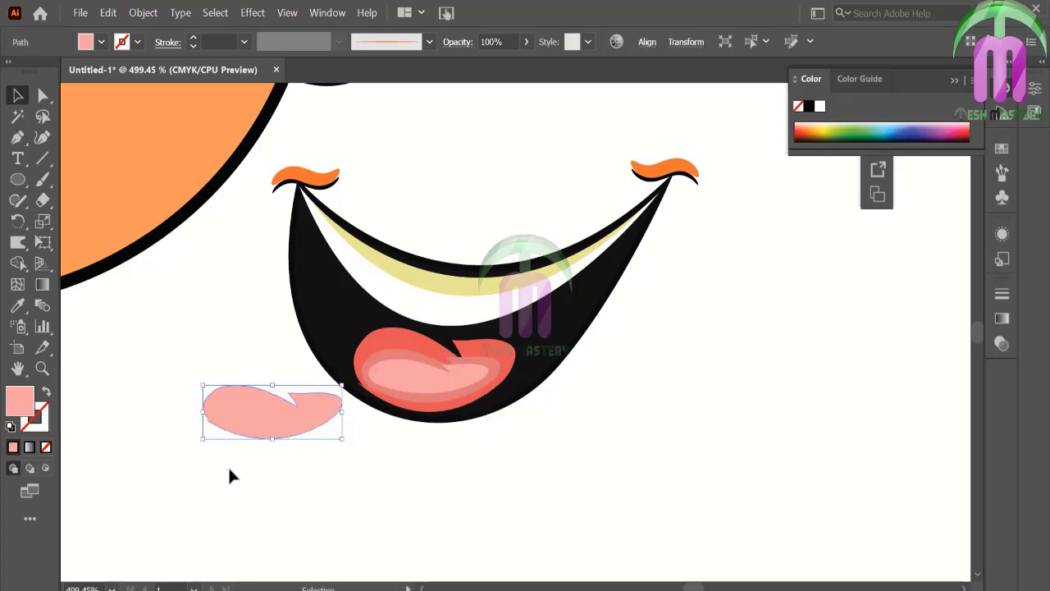
{"action": "mouse_move", "coordinate": [271, 410]}
{"action": "left_mouse_down"}
{"action": "mouse_move", "coordinate": [408, 387]}
{"action": "mouse_move", "coordinate": [267, 438]}
{"action": "mouse_move", "coordinate": [389, 399]}
{"action": "mouse_move", "coordinate": [417, 371]}
{"action": "mouse_move", "coordinate": [436, 393]}
{"action": "mouse_move", "coordinate": [435, 368]}
{"action": "left_mouse_up"}
{"action": "double_click", "coordinate": [20, 402]}
{"action": "type", "text": "FBC0C3"}
{"action": "left_click", "coordinate": [683, 197]}
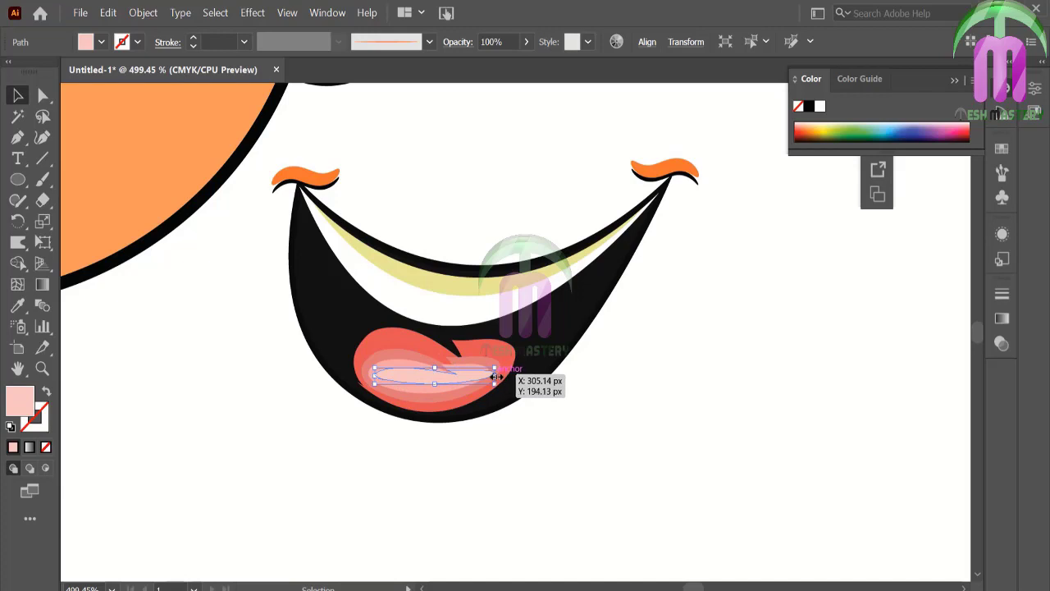
{"action": "left_click_drag", "start_coordinate": [497, 376], "coordinate": [480, 380]}
{"action": "left_click", "coordinate": [603, 374]}
{"action": "left_click_drag", "start_coordinate": [264, 148], "coordinate": [726, 517]}
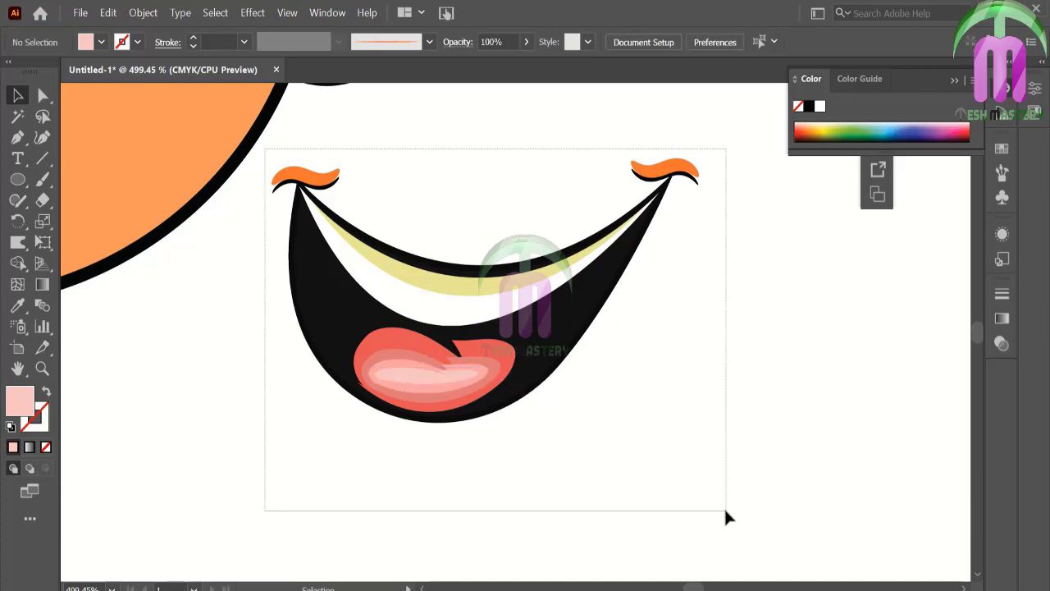
- Shrink the mouth group and move it onto the face below the nose
{"action": "key", "text": "ctrl+0"}
{"action": "left_click", "coordinate": [610, 382]}
{"action": "left_click_drag", "start_coordinate": [558, 336], "coordinate": [565, 348]}
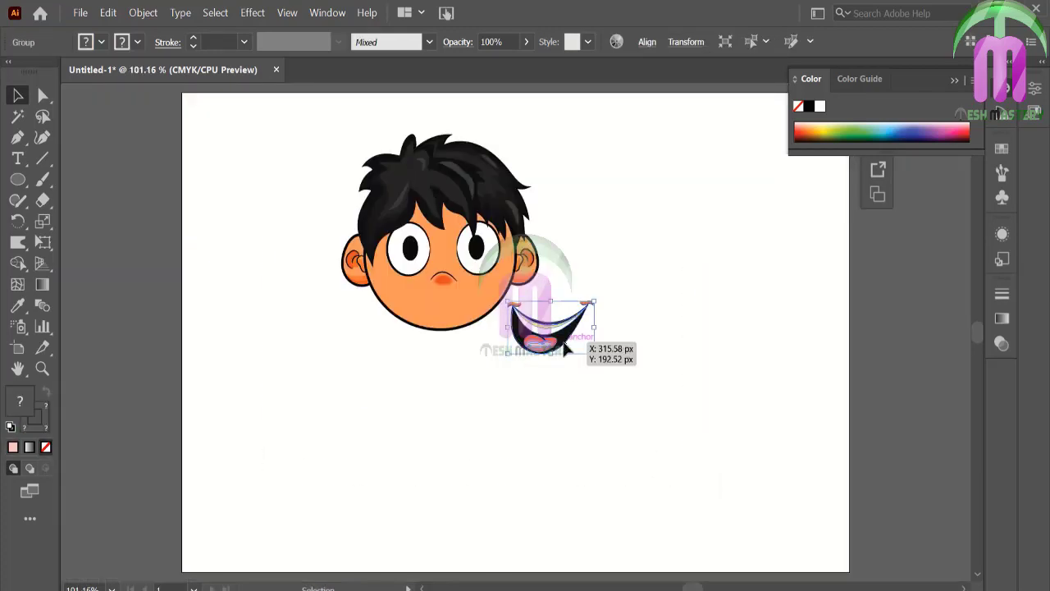
{"action": "left_click_drag", "start_coordinate": [594, 300], "coordinate": [579, 309]}
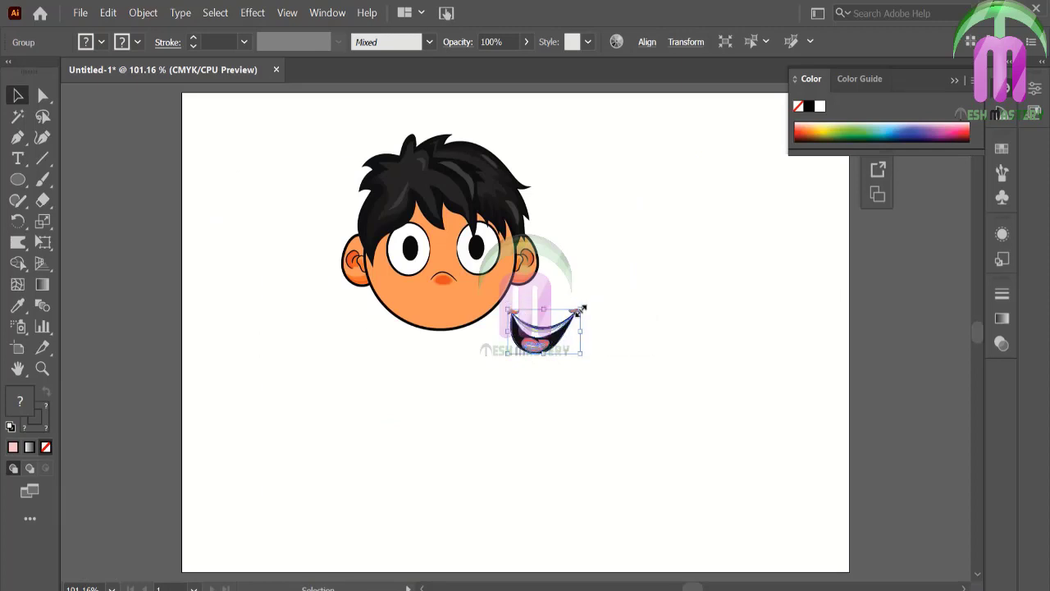
{"action": "left_click_drag", "start_coordinate": [520, 322], "coordinate": [456, 303]}
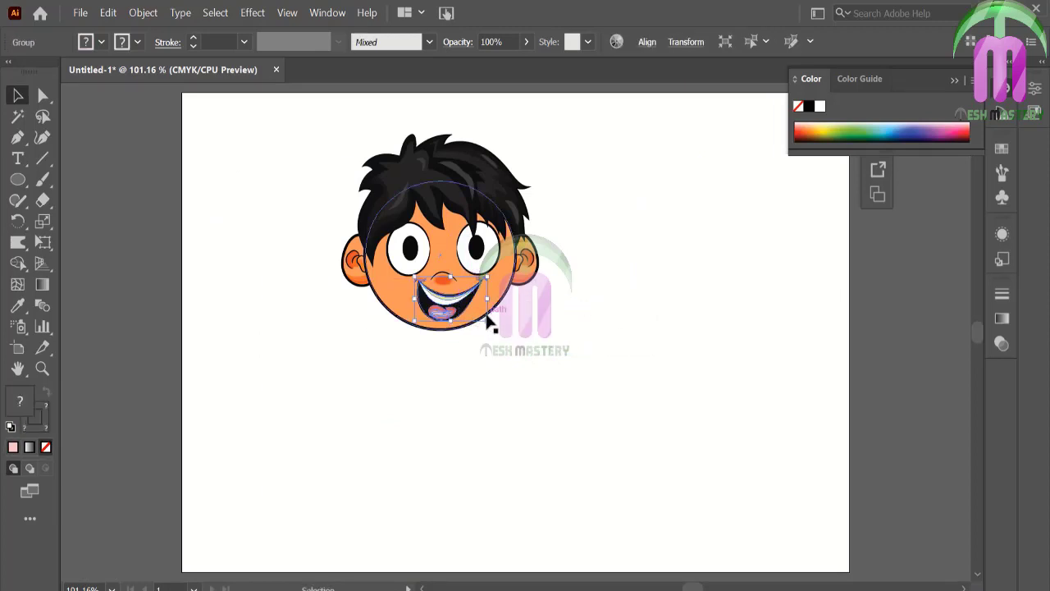
{"action": "left_click", "coordinate": [449, 361]}
{"action": "left_click", "coordinate": [456, 307]}
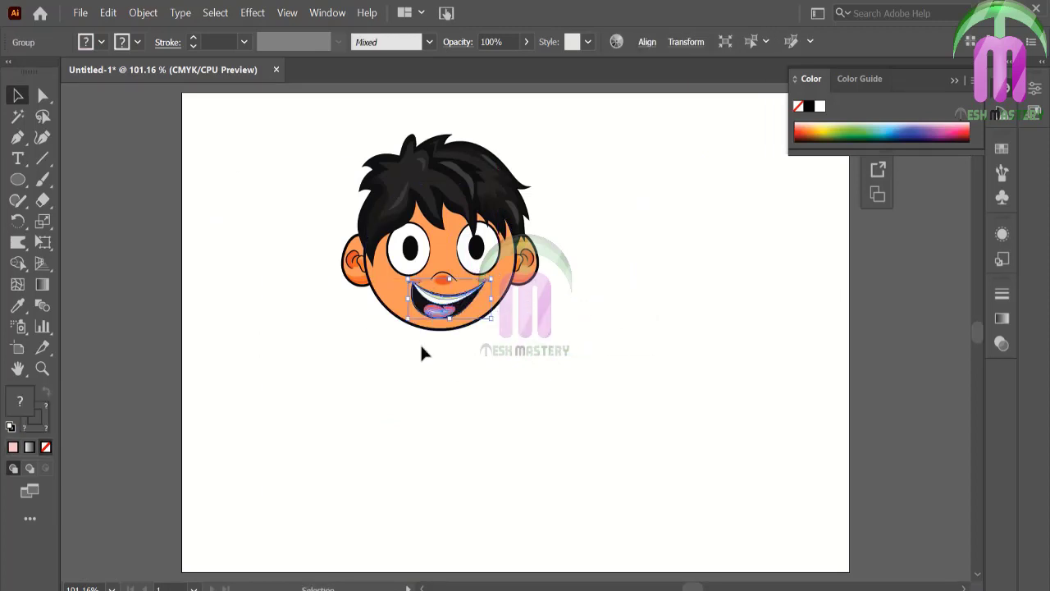
{"action": "left_click", "coordinate": [435, 352]}
- Zoom in on the face and nudge the mouth slightly left and down
{"action": "left_click", "coordinate": [42, 369]}
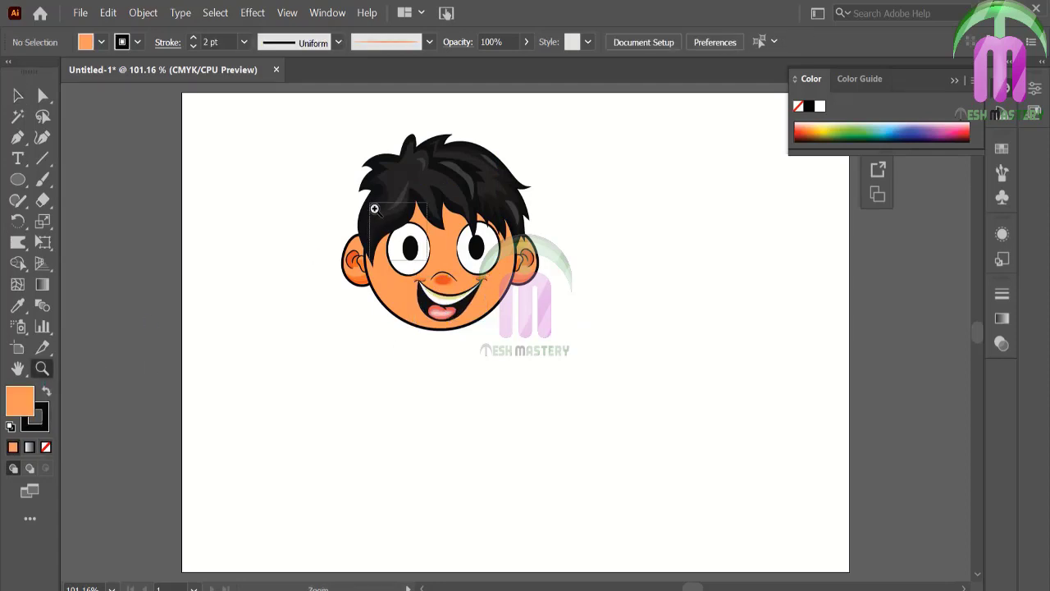
{"action": "left_click", "coordinate": [316, 258]}
{"action": "left_click", "coordinate": [18, 95]}
{"action": "left_click_drag", "start_coordinate": [528, 408], "coordinate": [520, 412]}
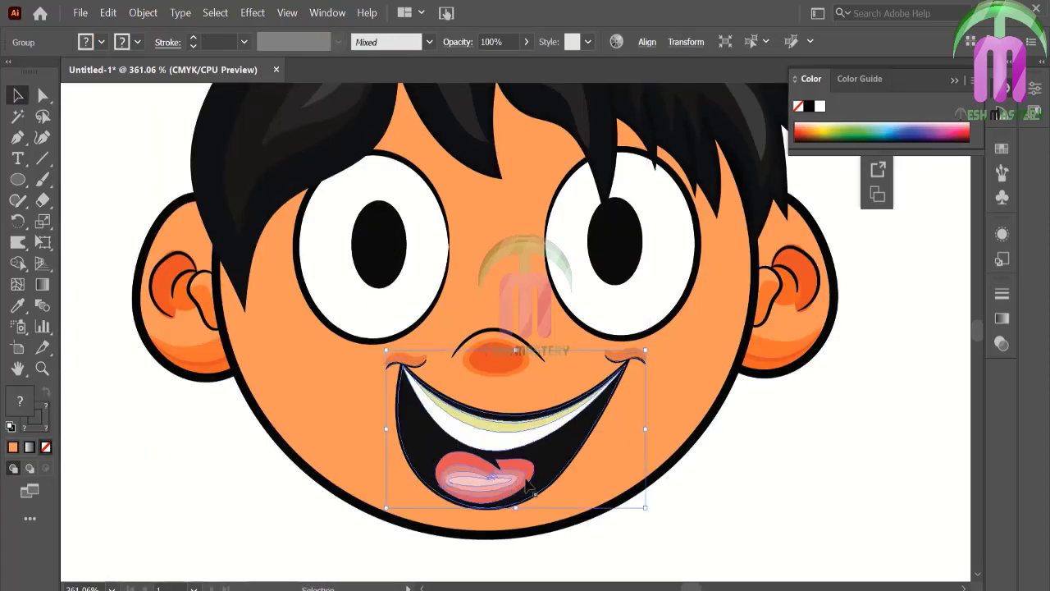
{"action": "key", "text": "b"}
{"action": "left_click", "coordinate": [17, 138]}
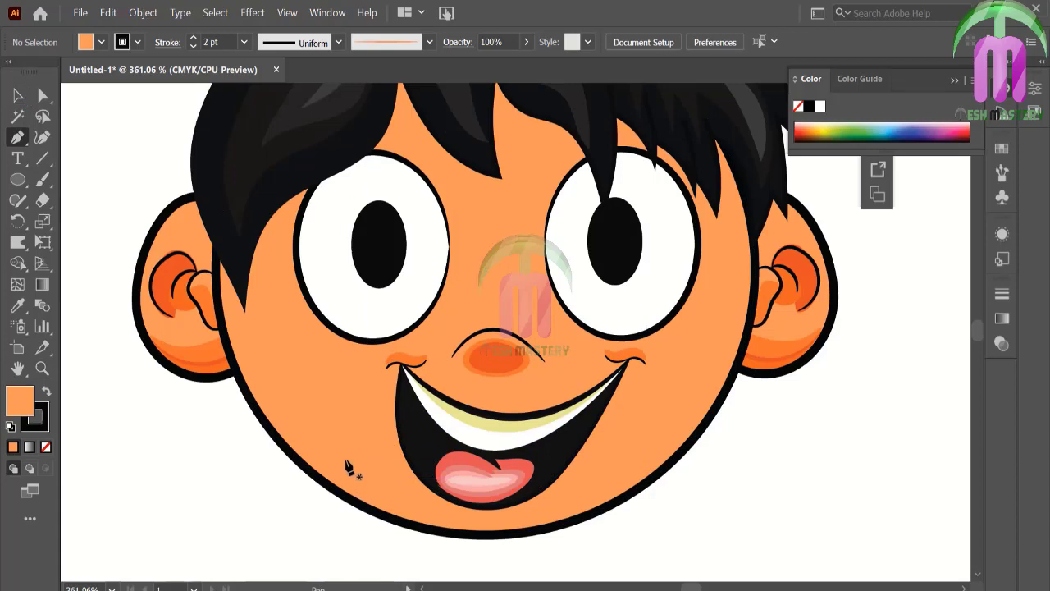
- Draw a curved chin line beneath the mouth with no fill
{"action": "left_click", "coordinate": [361, 452]}
{"action": "left_click_drag", "start_coordinate": [635, 454], "coordinate": [868, 236]}
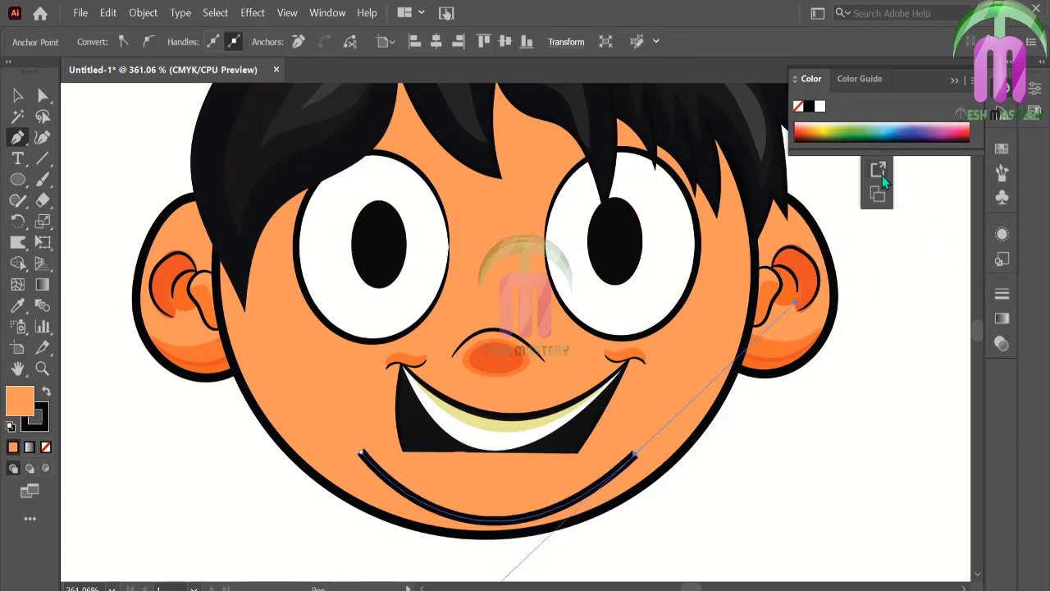
{"action": "left_click", "coordinate": [1002, 172]}
{"action": "left_click", "coordinate": [909, 194]}
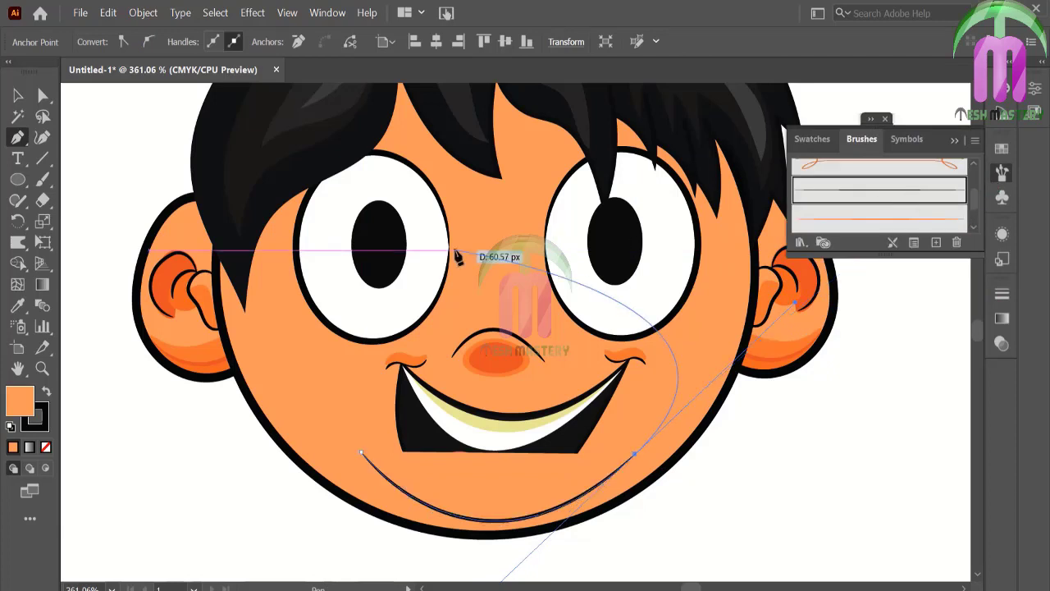
{"action": "left_click", "coordinate": [45, 447]}
{"action": "key", "text": "v"}
{"action": "left_click", "coordinate": [84, 415]}
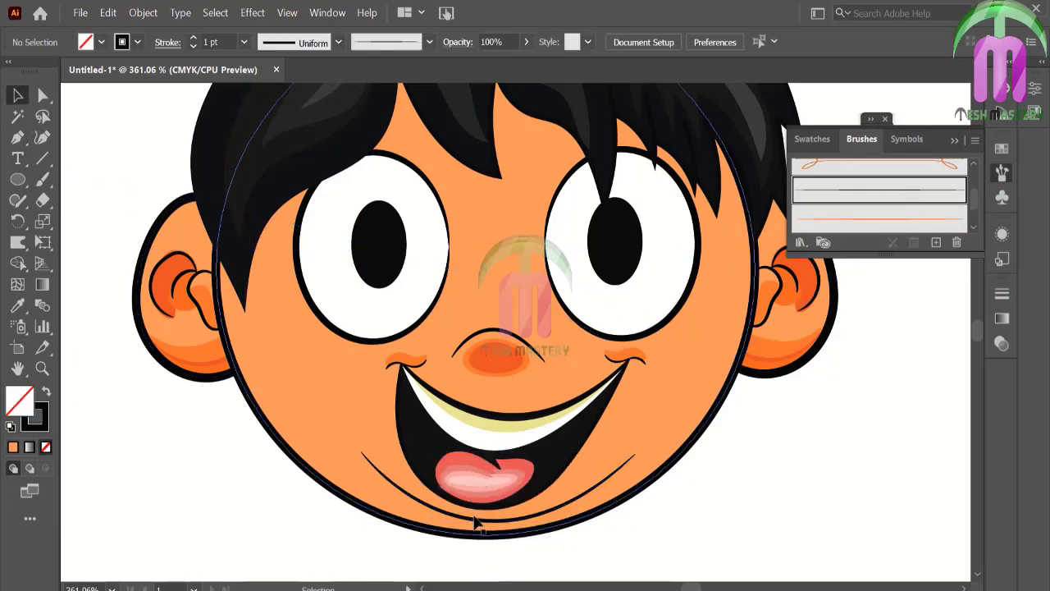
- Apply the orange brush to the chin curve and enlarge the whole mouth group
{"action": "left_click", "coordinate": [479, 519]}
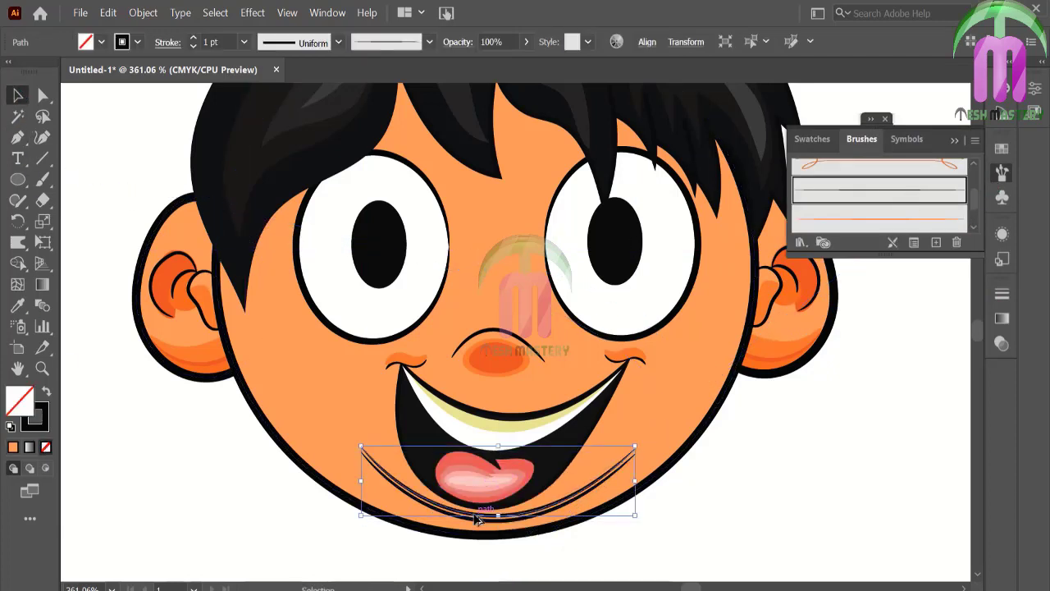
{"action": "left_click", "coordinate": [888, 215]}
{"action": "left_click", "coordinate": [158, 150]}
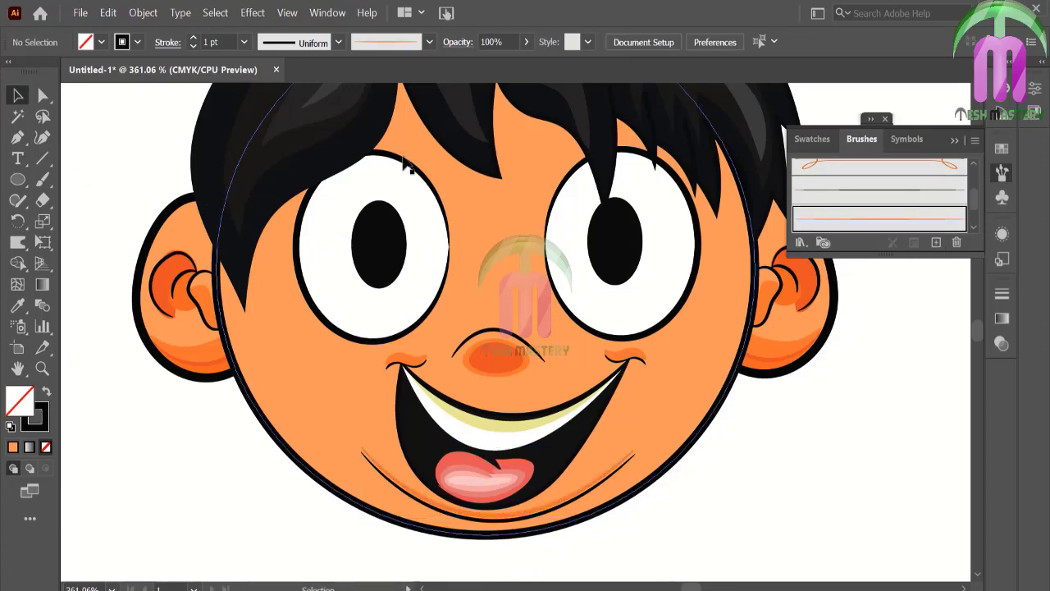
{"action": "left_click", "coordinate": [954, 141]}
{"action": "left_click", "coordinate": [528, 443]}
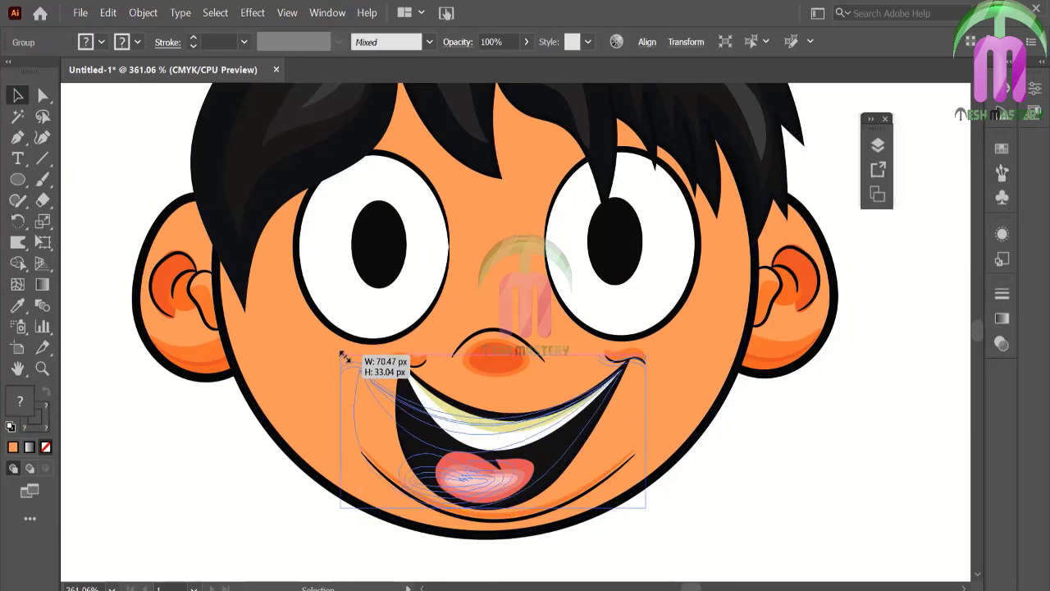
{"action": "left_click_drag", "start_coordinate": [380, 352], "coordinate": [357, 346]}
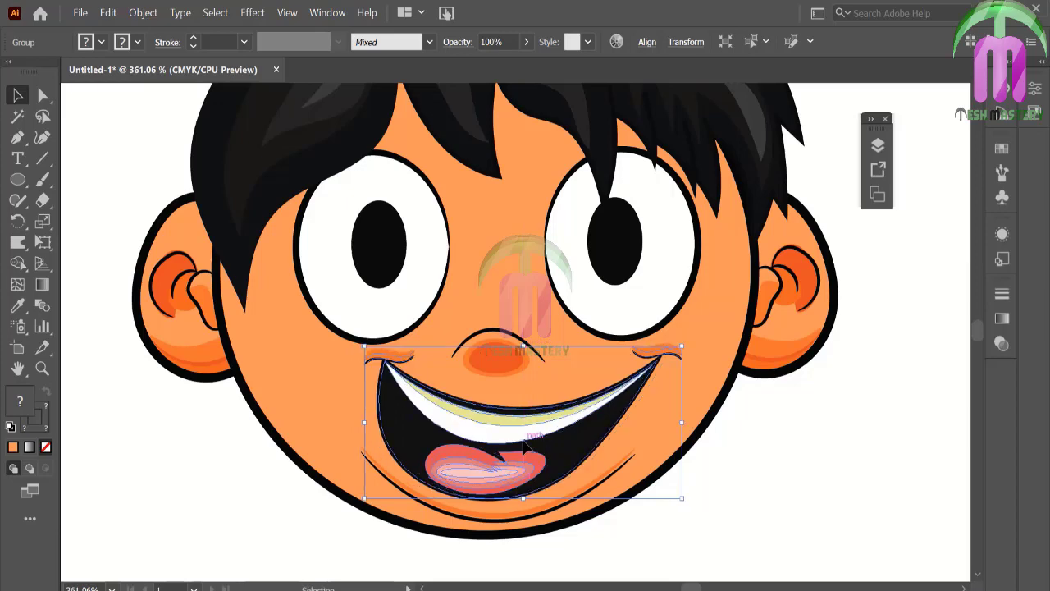
{"action": "left_click", "coordinate": [739, 496]}
{"action": "key", "text": "ctrl+0"}
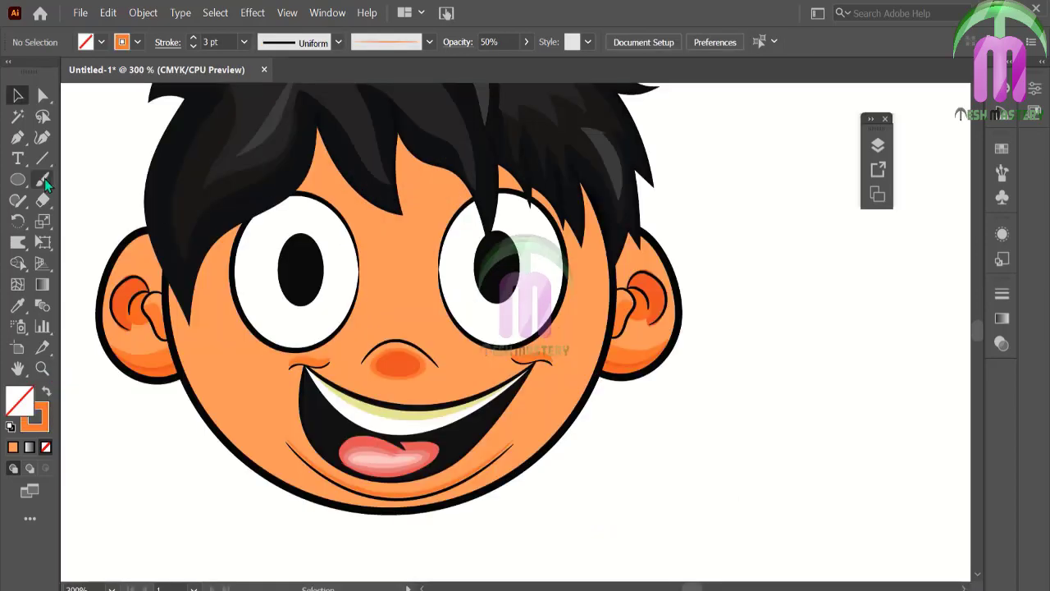
- Paint an orange-filled hairline shape across the forehead with the Paintbrush
{"action": "left_click", "coordinate": [43, 187]}
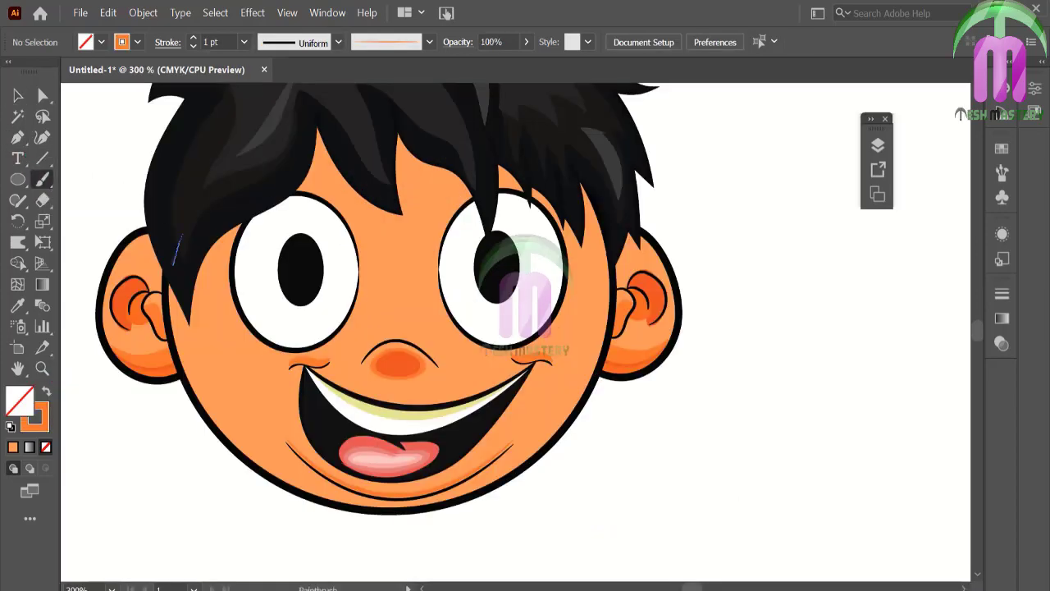
{"action": "left_click_drag", "start_coordinate": [221, 257], "coordinate": [320, 188]}
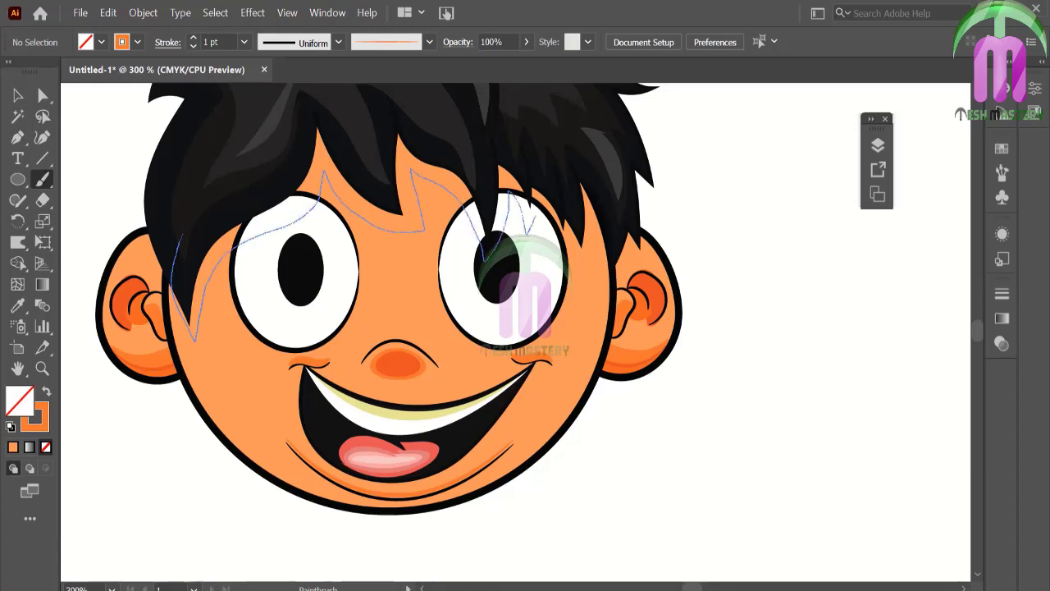
{"action": "left_click_drag", "start_coordinate": [184, 238], "coordinate": [195, 336]}
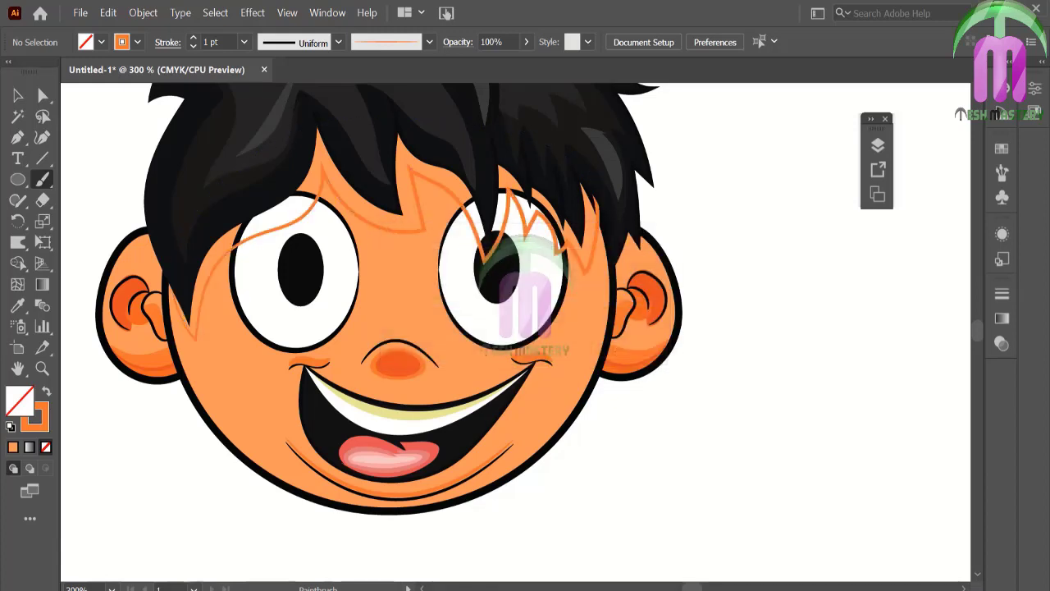
{"action": "key", "text": "v"}
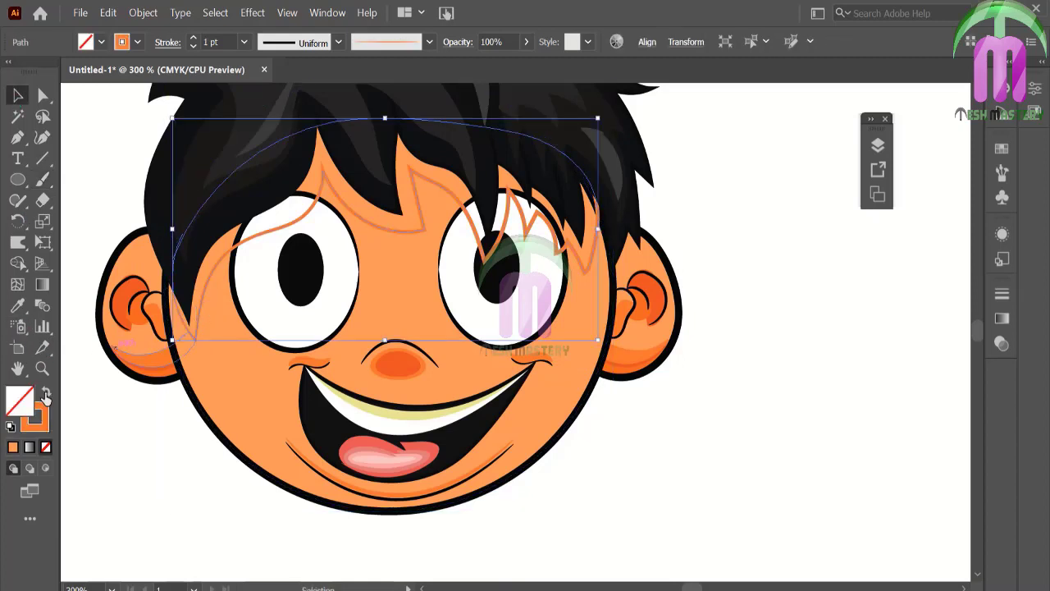
{"action": "left_click", "coordinate": [46, 392]}
{"action": "left_click", "coordinate": [152, 426]}
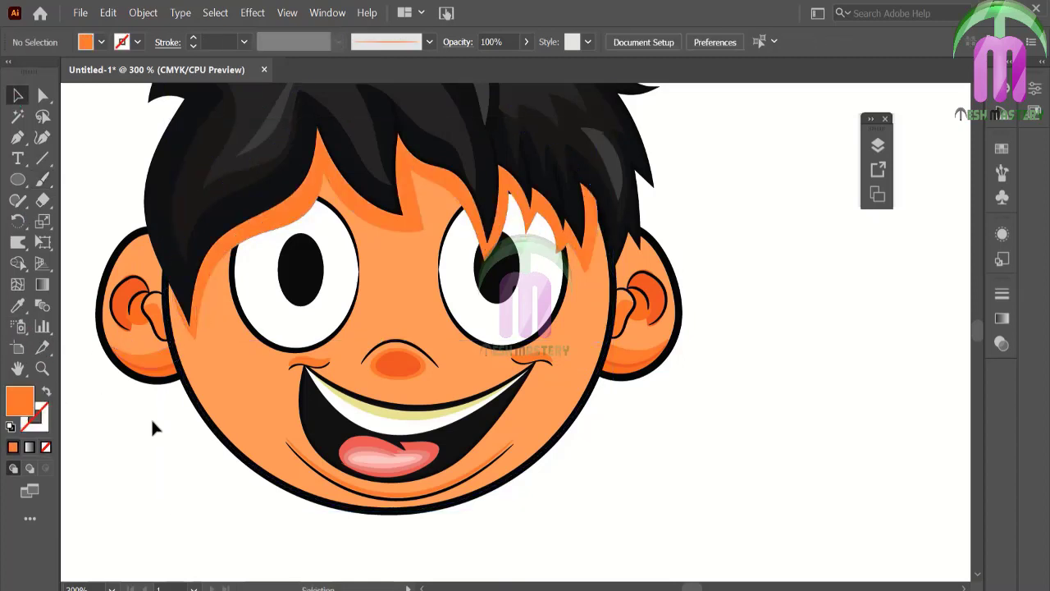
{"action": "left_click", "coordinate": [291, 227]}
- Send the hairline shape behind the eyes, lower its opacity to 49%, and nudge it into place
{"action": "left_click", "coordinate": [877, 148]}
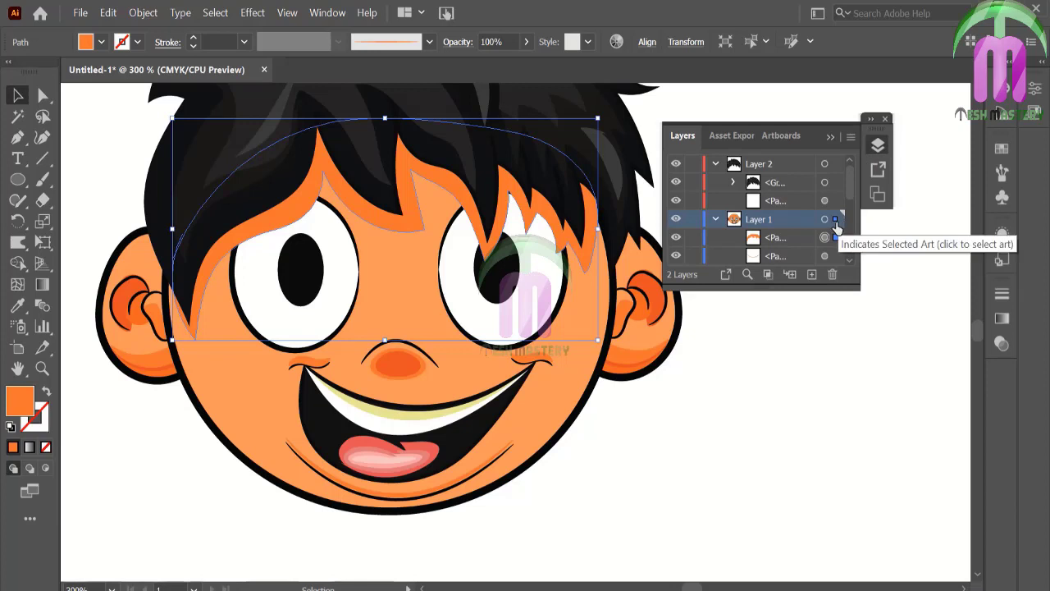
{"action": "key", "text": "ctrl+bracketleft"}
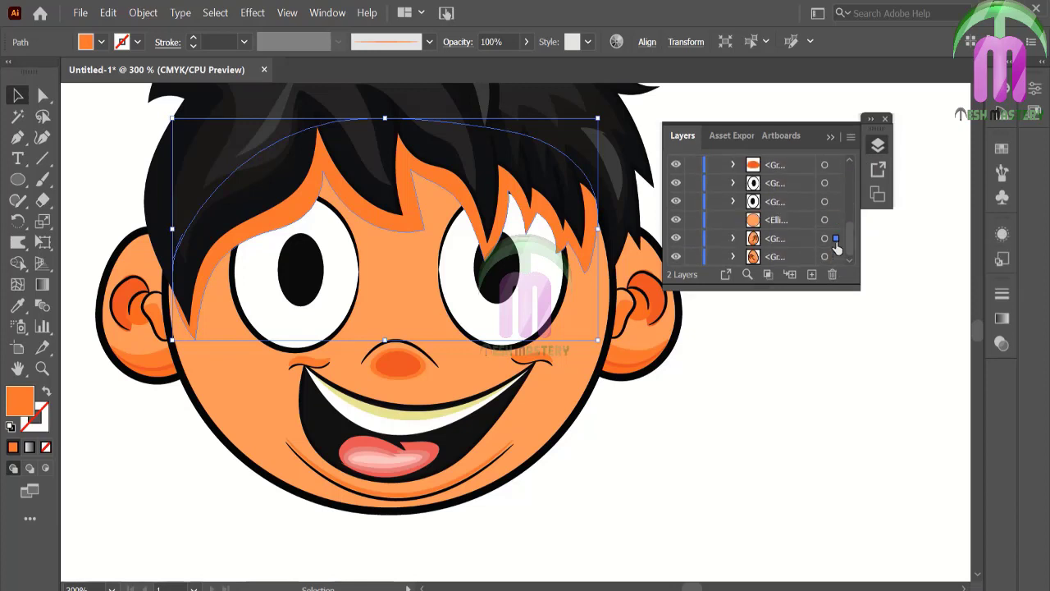
{"action": "left_click", "coordinate": [709, 373]}
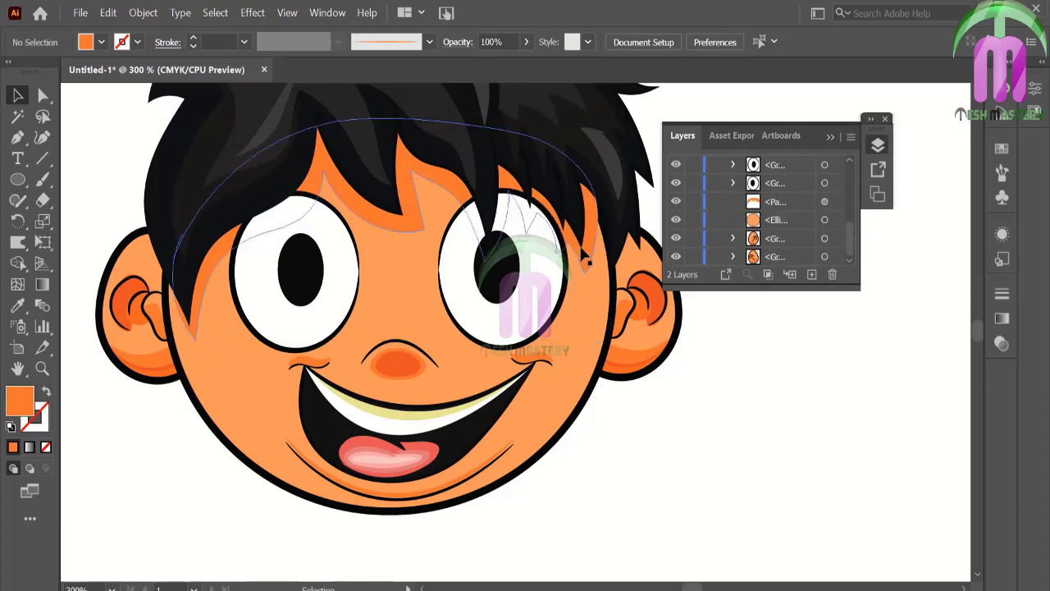
{"action": "left_click", "coordinate": [584, 253]}
{"action": "left_click", "coordinate": [526, 42]}
{"action": "left_click_drag", "start_coordinate": [522, 61], "coordinate": [491, 62]}
{"action": "left_click", "coordinate": [698, 356]}
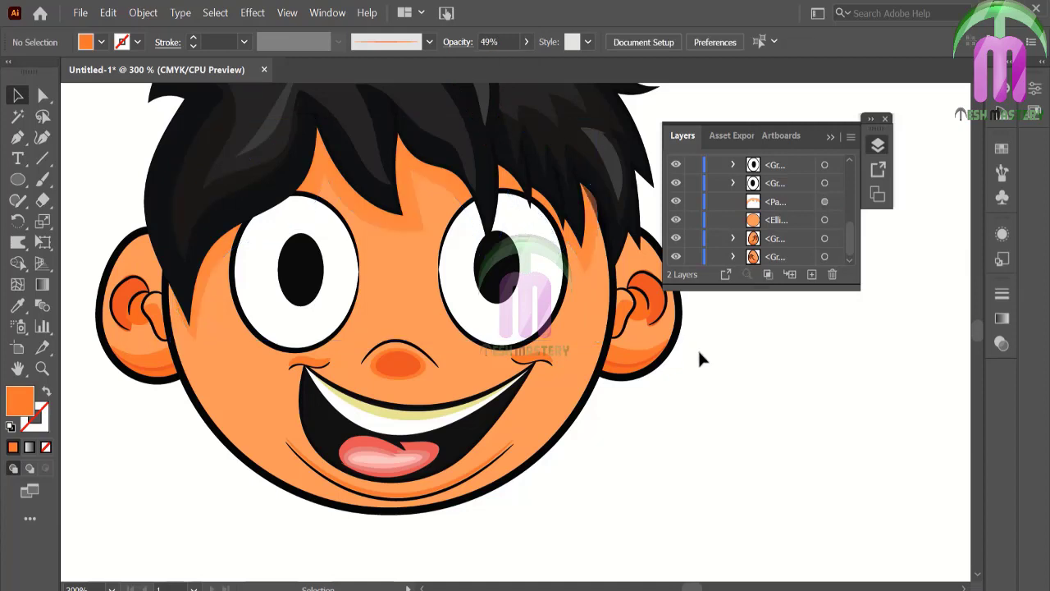
{"action": "left_click_drag", "start_coordinate": [404, 230], "coordinate": [401, 220]}
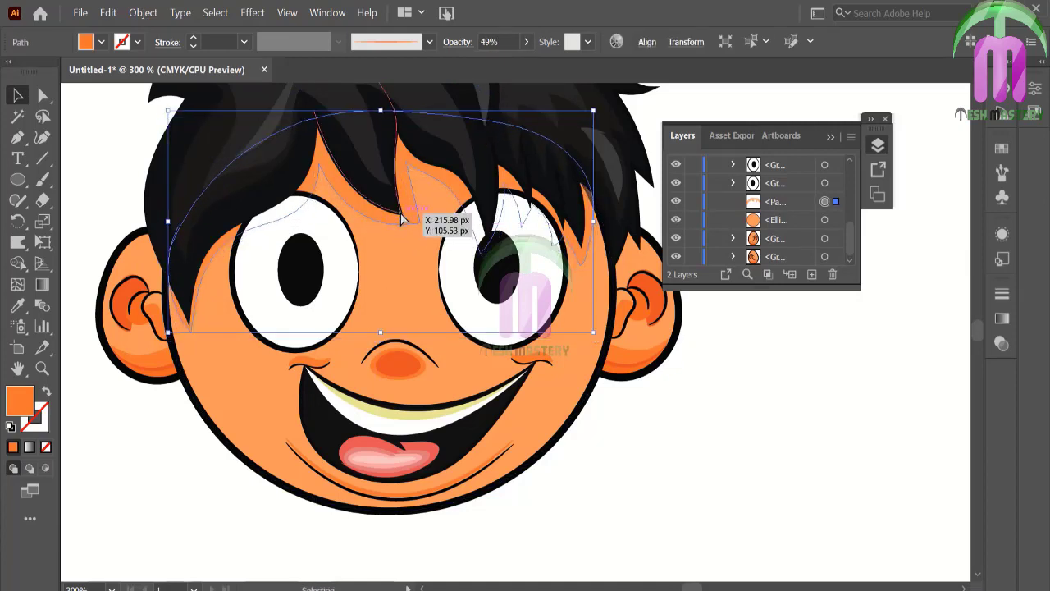
{"action": "left_click", "coordinate": [741, 402]}
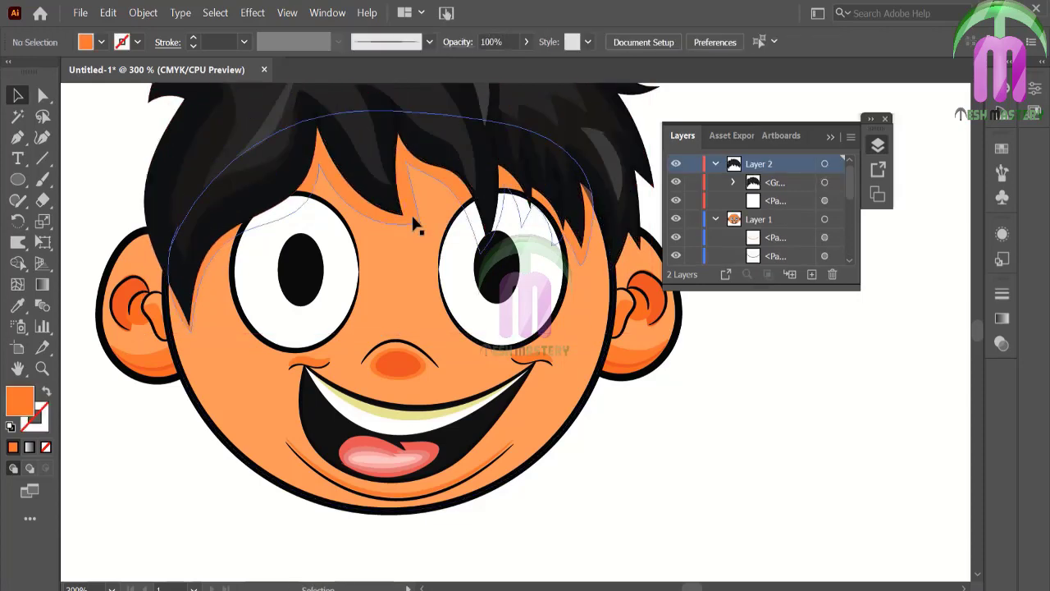
{"action": "left_click", "coordinate": [412, 220]}
{"action": "left_click_drag", "start_coordinate": [413, 220], "coordinate": [412, 226]}
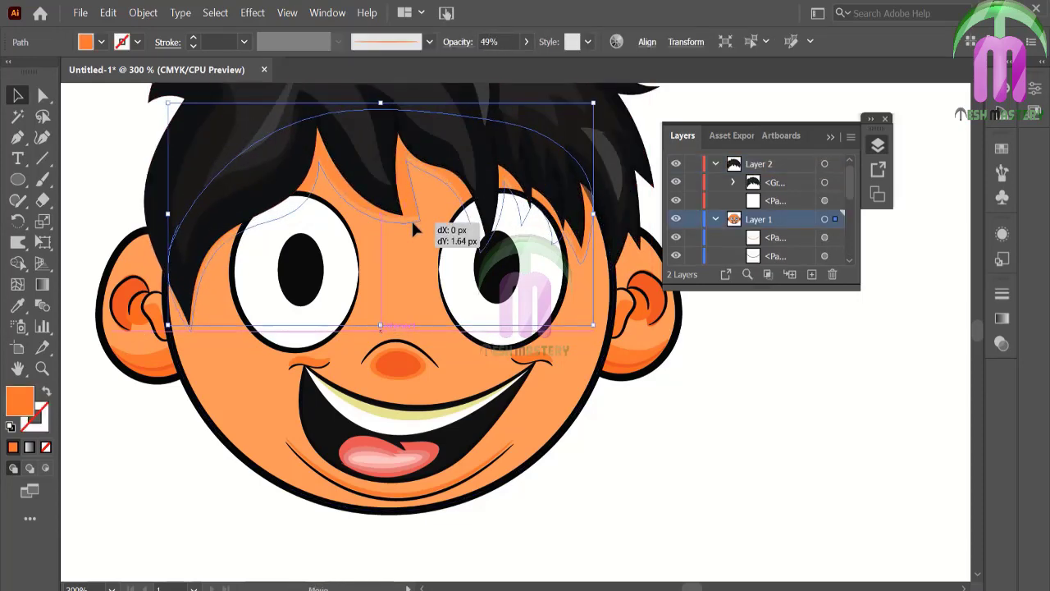
- Give the hairline shape the nose's darker orange and move it back one level
{"action": "key", "text": "i"}
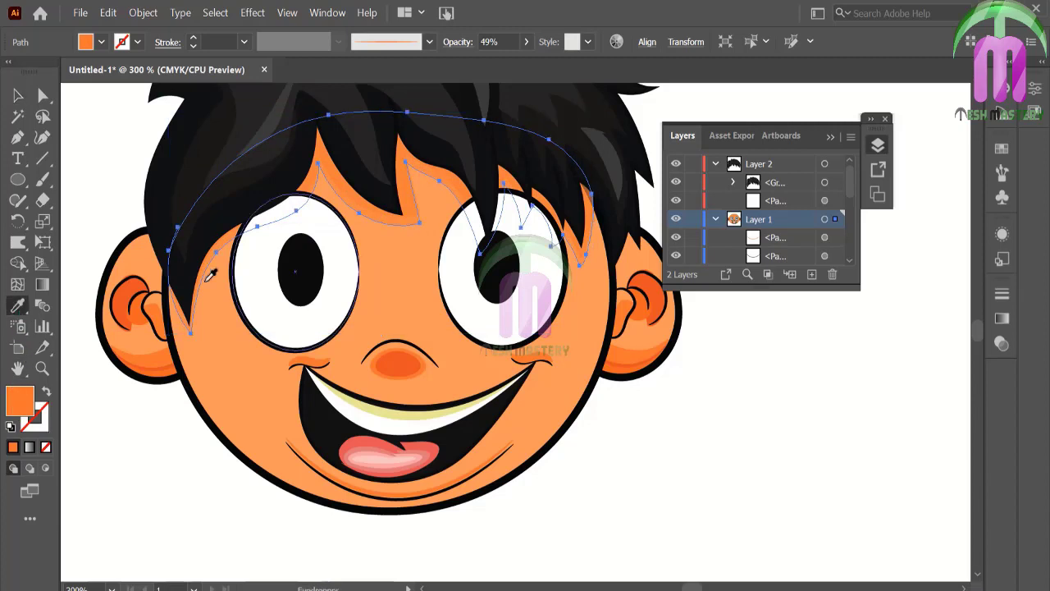
{"action": "left_click", "coordinate": [403, 357]}
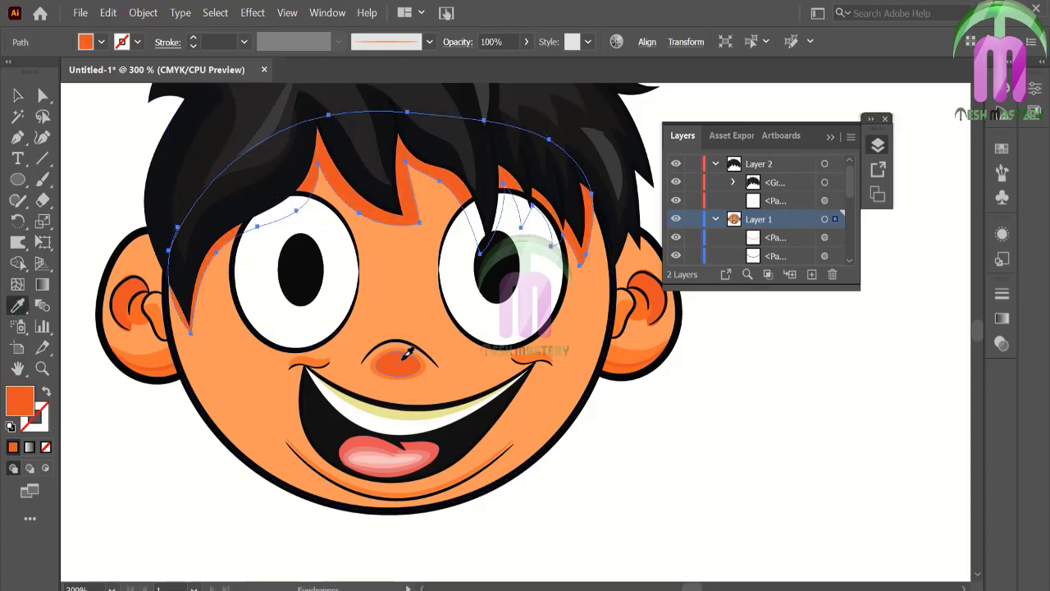
{"action": "scroll", "coordinate": [836, 246], "scroll_direction": "down", "scroll_amount": 3}
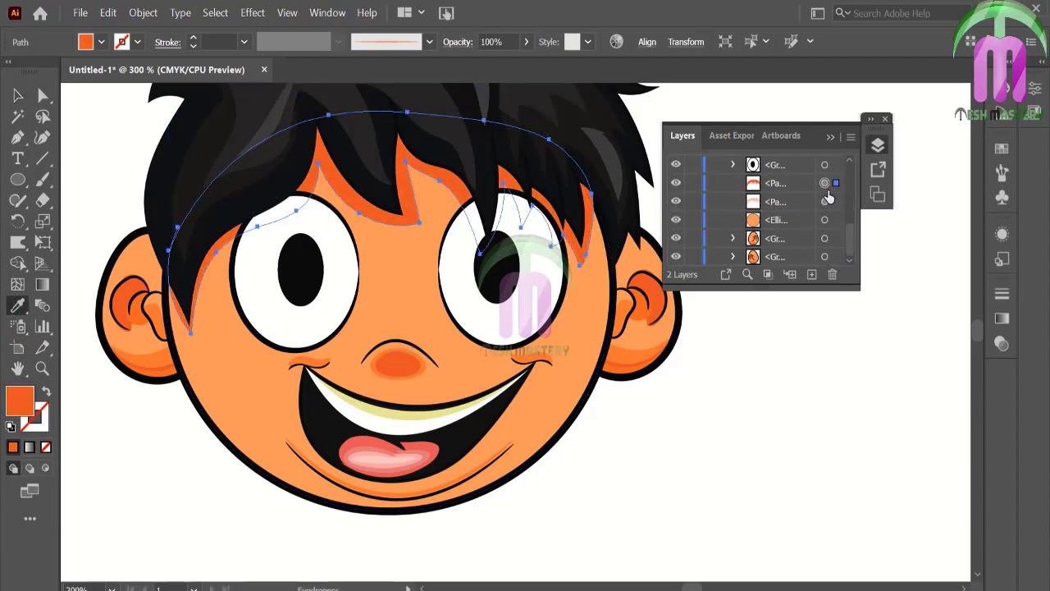
{"action": "key", "text": "ctrl+bracketleft"}
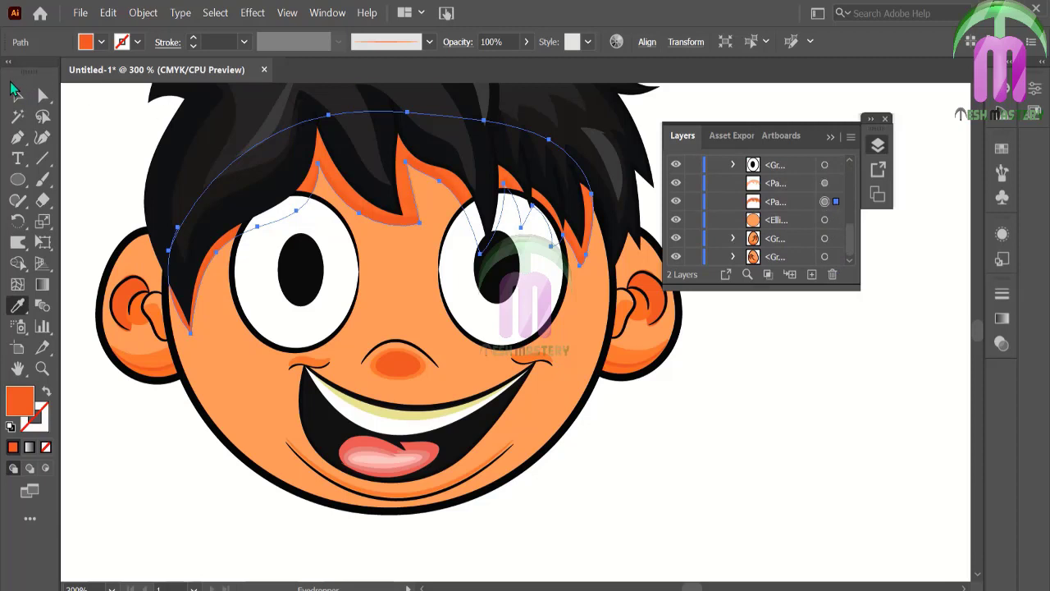
{"action": "left_click", "coordinate": [17, 94]}
{"action": "left_click", "coordinate": [123, 103]}
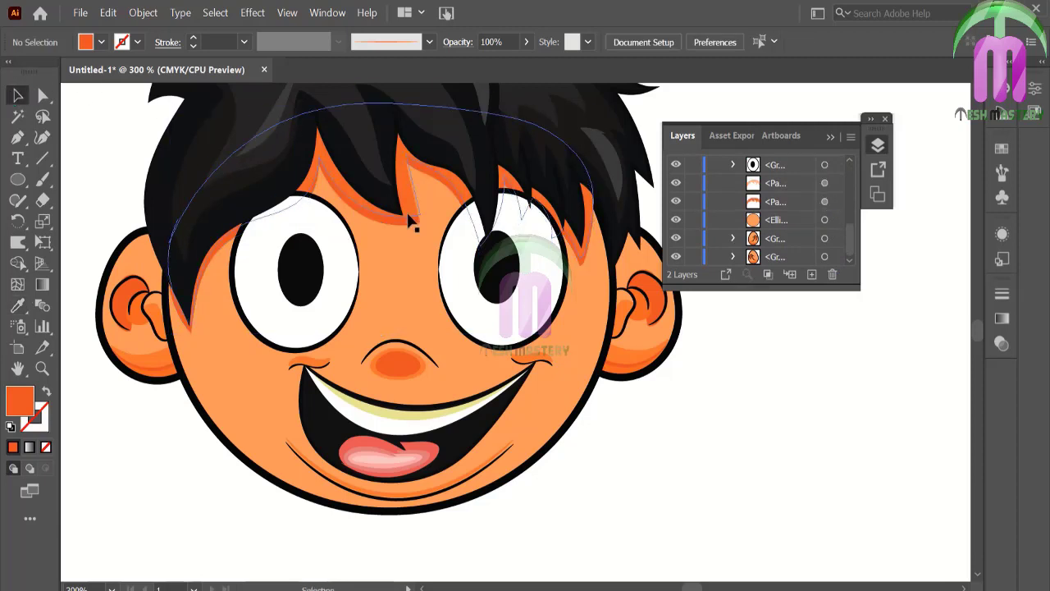
{"action": "key", "text": "ctrl+0"}
- Zoom in on the chin and draw the first black neck line below it
{"action": "left_click", "coordinate": [878, 145]}
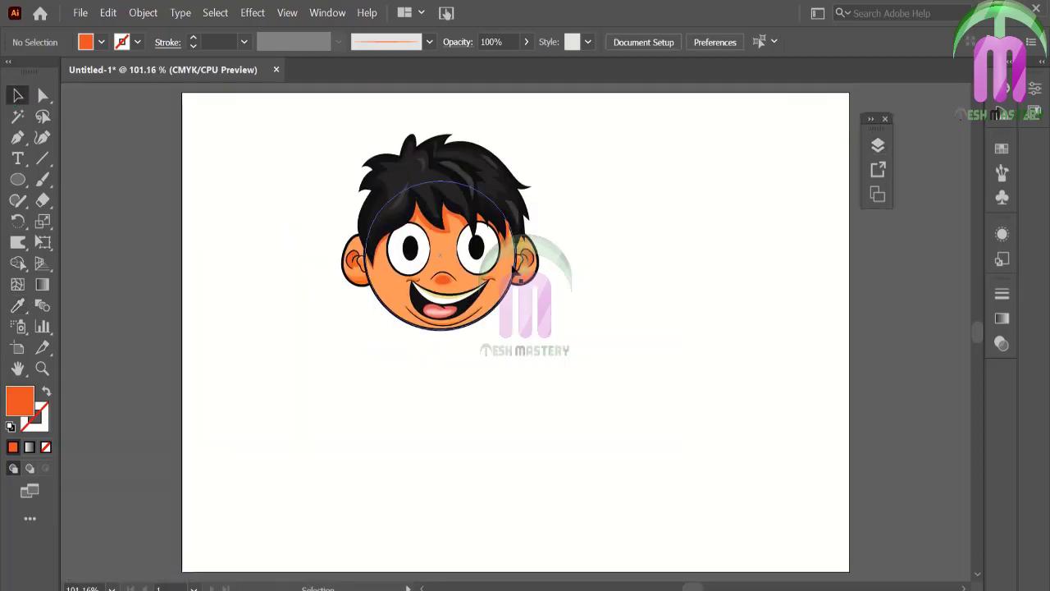
{"action": "key", "text": "z"}
{"action": "left_click", "coordinate": [439, 289]}
{"action": "left_click", "coordinate": [573, 390]}
{"action": "key", "text": "shift+x"}
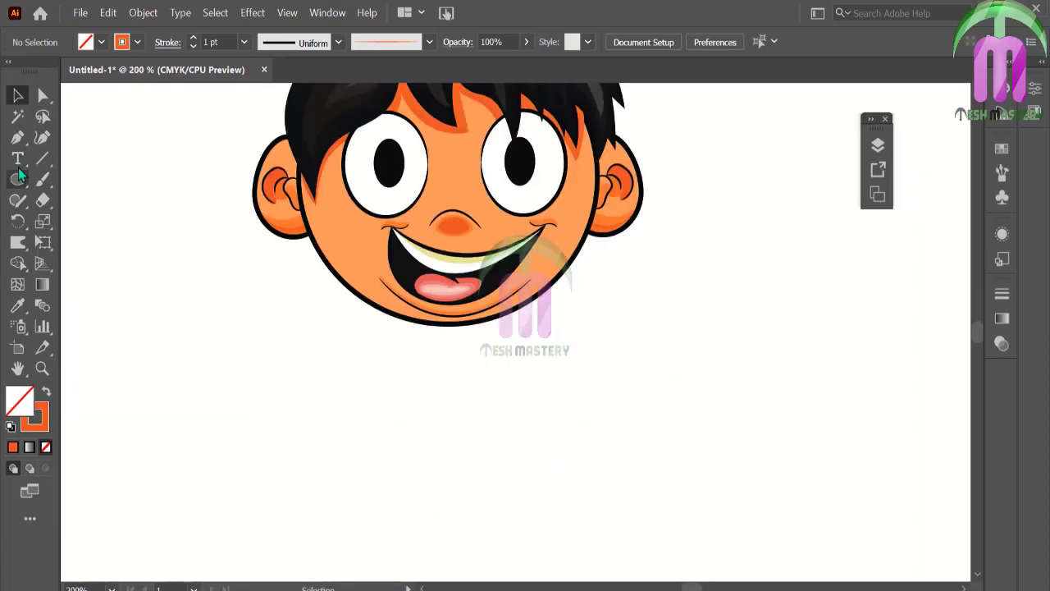
{"action": "key", "text": "p"}
{"action": "left_click", "coordinate": [414, 319]}
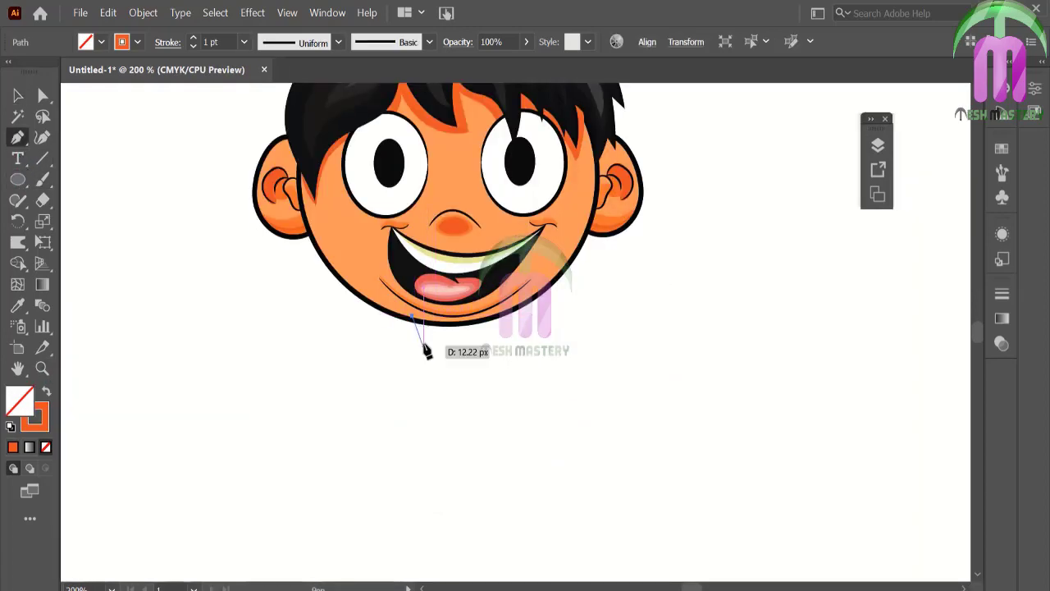
{"action": "left_click_drag", "start_coordinate": [423, 361], "coordinate": [421, 372]}
{"action": "left_click", "coordinate": [41, 420]}
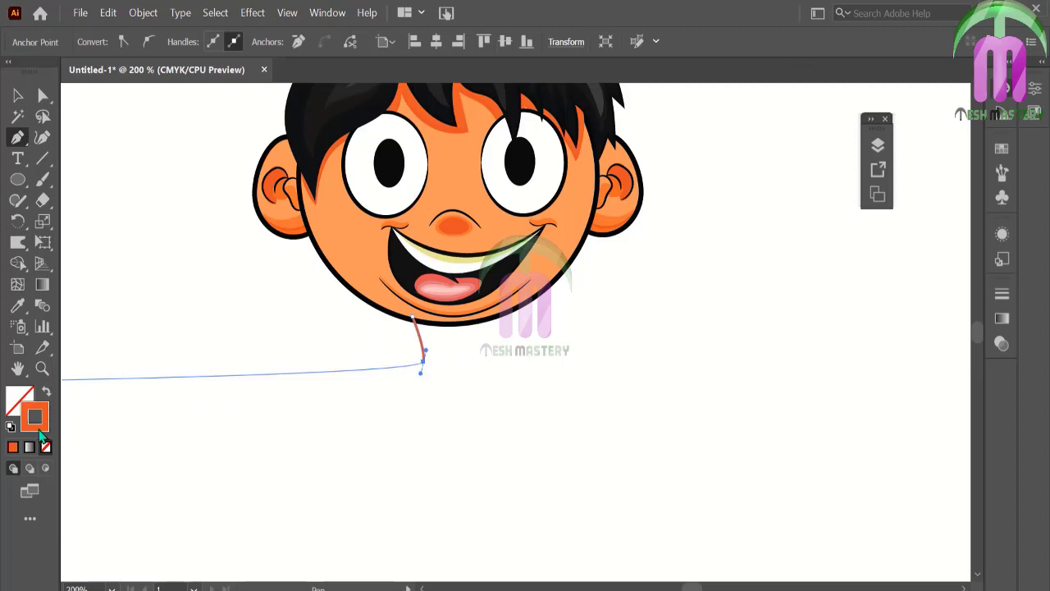
{"action": "left_click", "coordinate": [808, 107]}
{"action": "left_click", "coordinate": [138, 146], "text": "ctrl"}
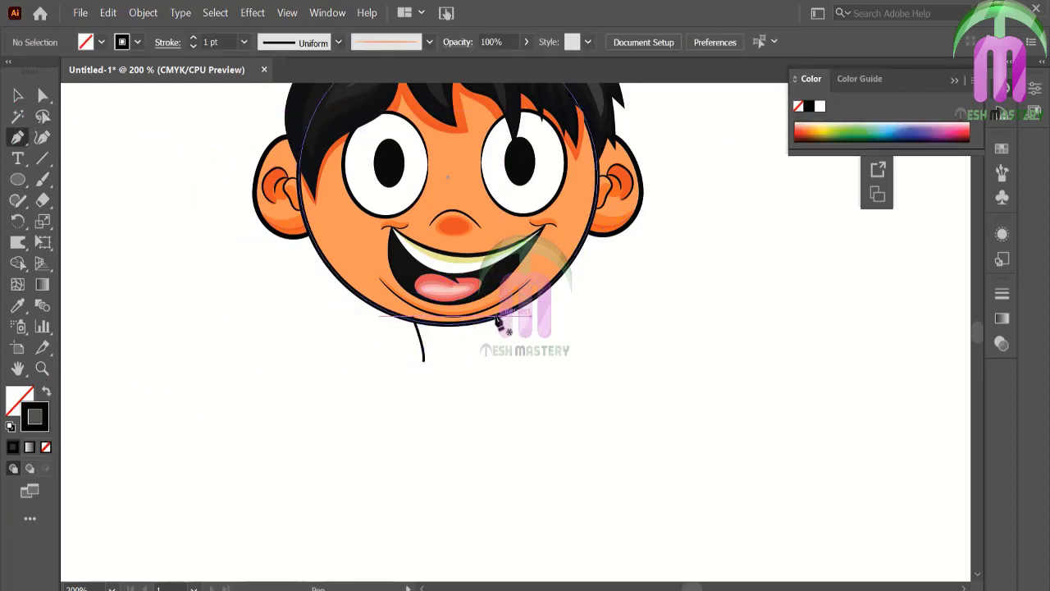
- Draw a second neck line from the chin and reshape it on the right
{"action": "mouse_move", "coordinate": [496, 316]}
{"action": "left_mouse_down"}
{"action": "mouse_move", "coordinate": [498, 364]}
{"action": "mouse_move", "coordinate": [394, 351]}
{"action": "left_mouse_up"}
{"action": "left_click", "coordinate": [180, 205], "text": "ctrl"}
{"action": "right_click", "coordinate": [393, 352]}
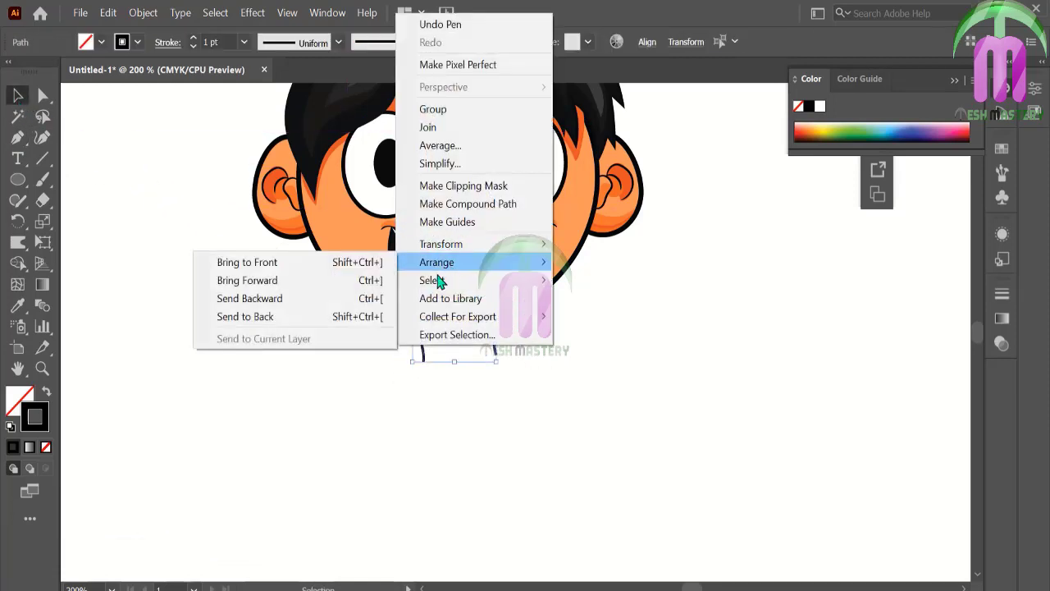
{"action": "left_click", "coordinate": [278, 377]}
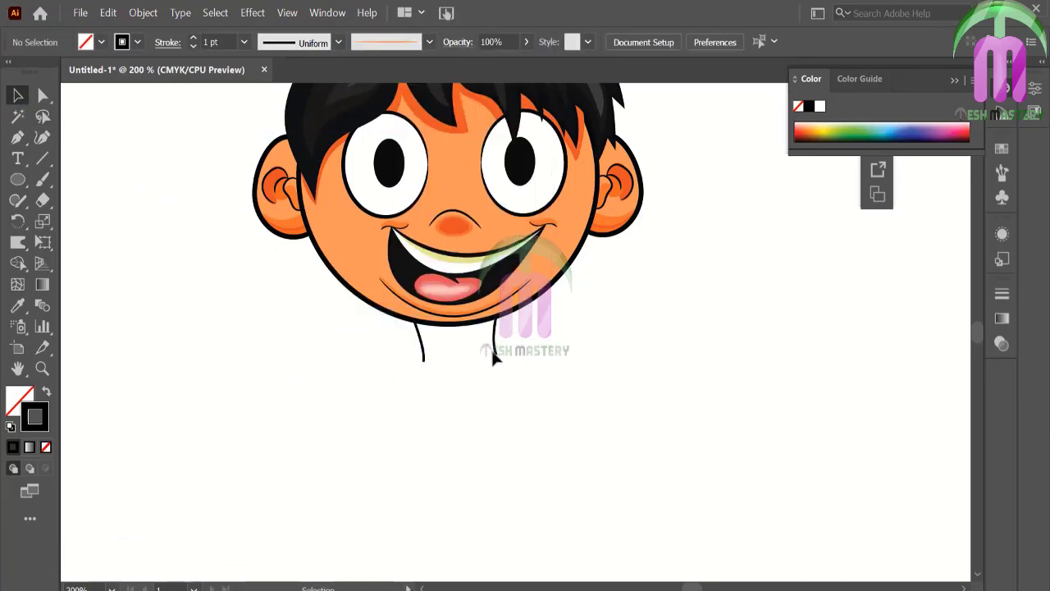
{"action": "left_click_drag", "start_coordinate": [498, 345], "coordinate": [489, 350]}
{"action": "left_click", "coordinate": [548, 348]}
- Draw a closed curved neck outline under the chin with the Pen tool
{"action": "key", "text": "p"}
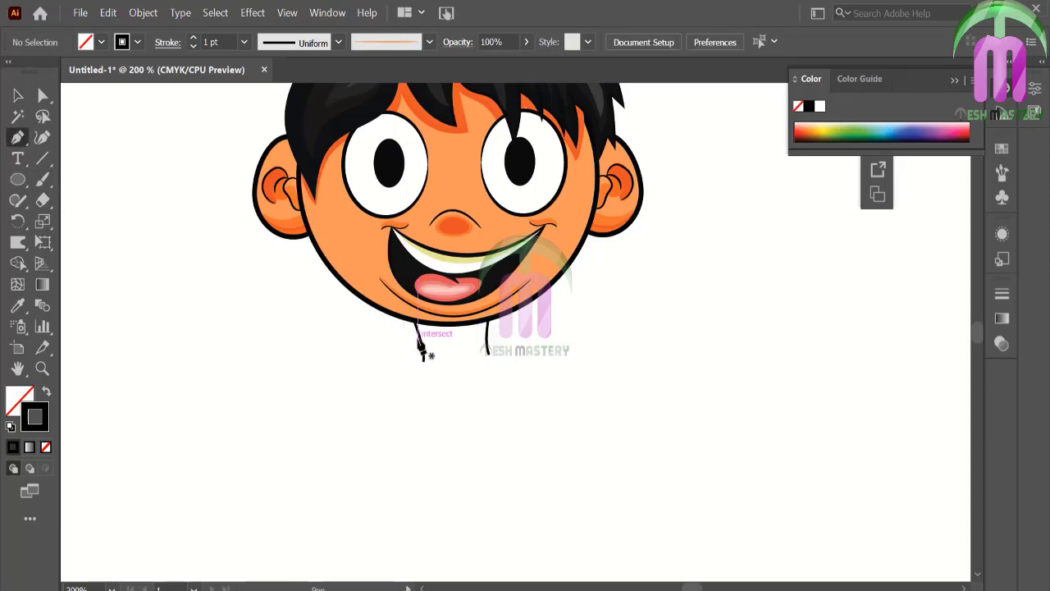
{"action": "left_click", "coordinate": [418, 333]}
{"action": "mouse_move", "coordinate": [419, 333]}
{"action": "left_mouse_down"}
{"action": "mouse_move", "coordinate": [472, 416]}
{"action": "mouse_move", "coordinate": [518, 389]}
{"action": "mouse_move", "coordinate": [487, 414]}
{"action": "left_mouse_up"}
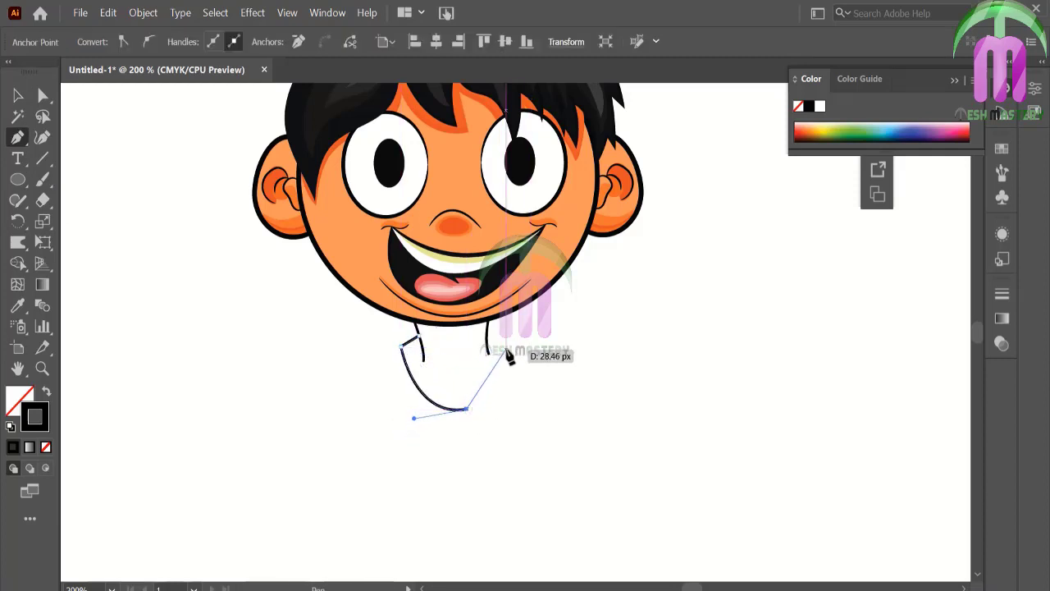
{"action": "left_click_drag", "start_coordinate": [505, 346], "coordinate": [514, 406]}
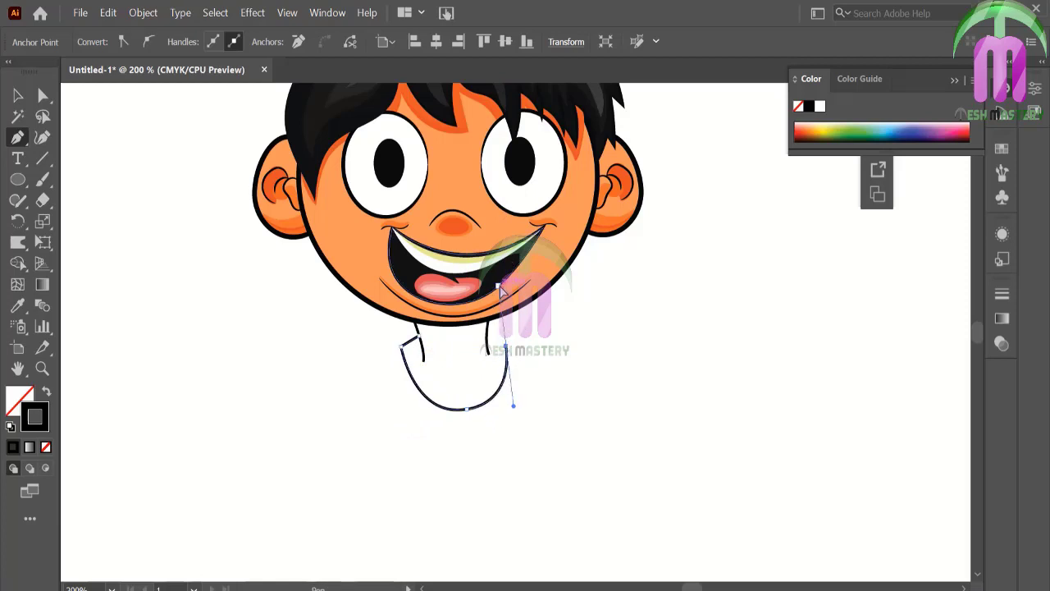
{"action": "left_click_drag", "start_coordinate": [506, 347], "coordinate": [487, 336]}
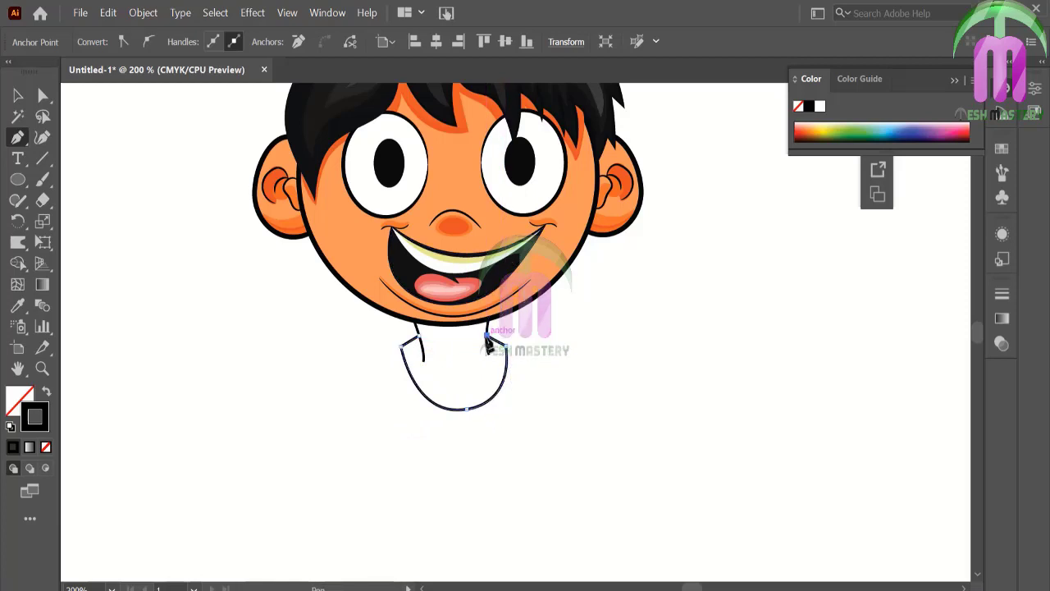
{"action": "left_click", "coordinate": [490, 306]}
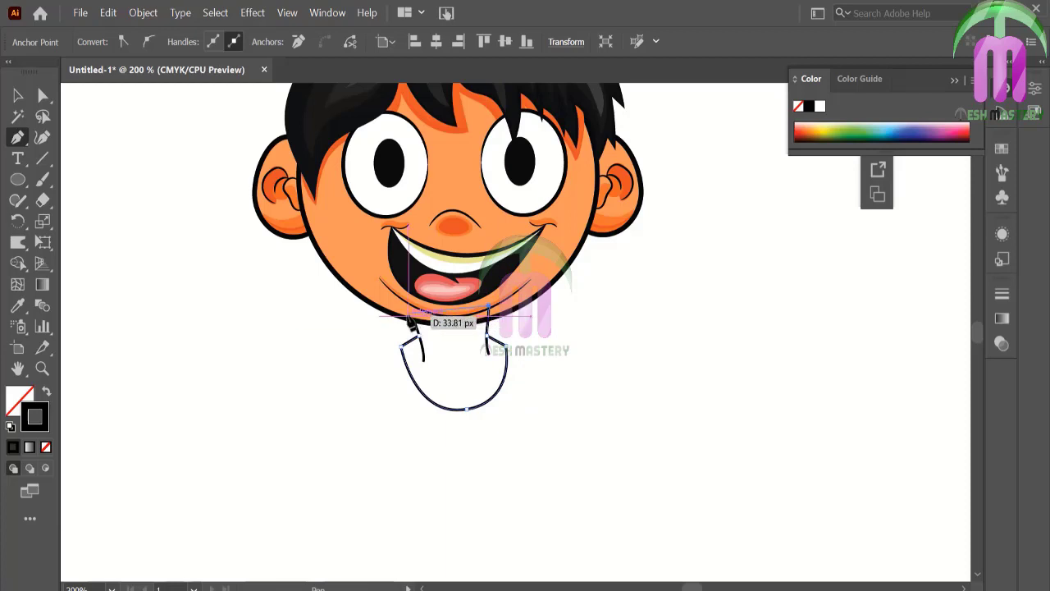
{"action": "left_click_drag", "start_coordinate": [409, 306], "coordinate": [422, 331]}
- Send the neck shape behind the face and fill it with the face's orange
{"action": "key", "text": "v"}
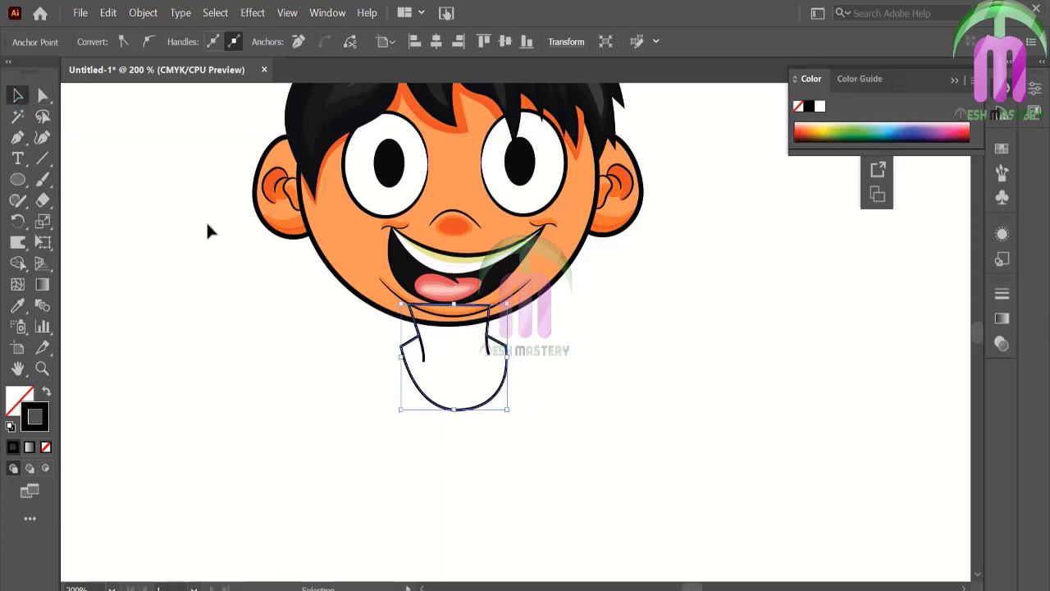
{"action": "right_click", "coordinate": [451, 341]}
{"action": "left_click", "coordinate": [375, 565]}
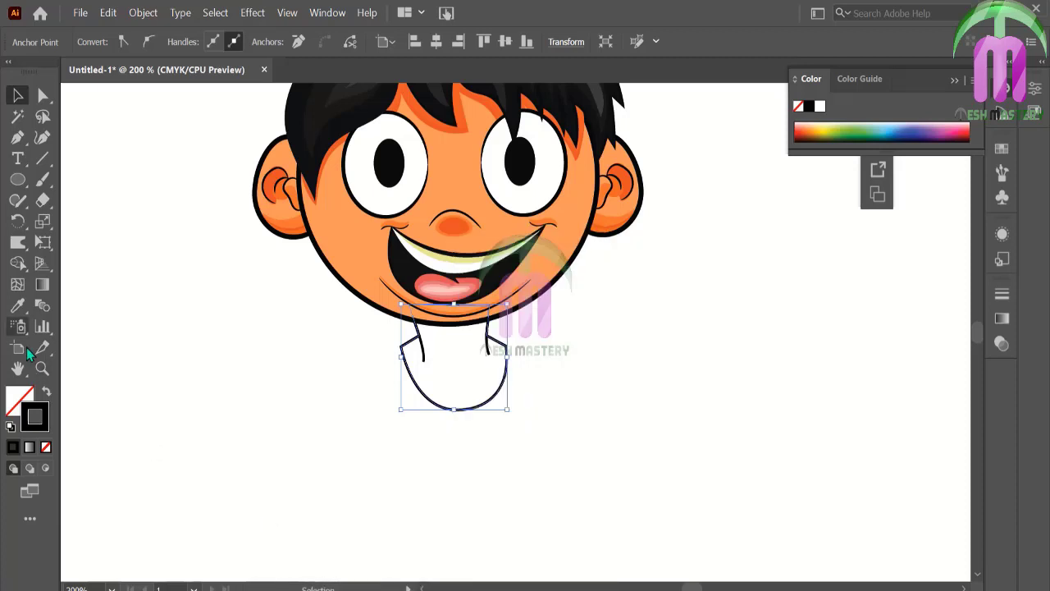
{"action": "key", "text": "i"}
{"action": "left_click", "coordinate": [350, 275]}
- Pen-draw the shirt's curved neckline, right sleeve and right side down to the hem
{"action": "key", "text": "v"}
{"action": "left_click", "coordinate": [136, 218]}
{"action": "key", "text": "ctrl+0"}
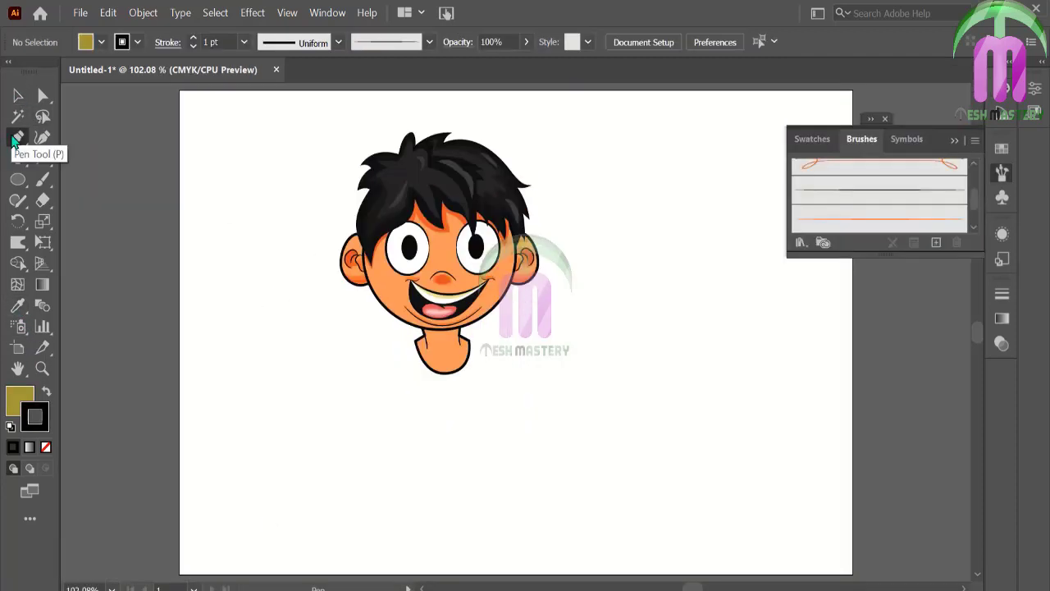
{"action": "left_click", "coordinate": [17, 137]}
{"action": "left_click", "coordinate": [467, 340]}
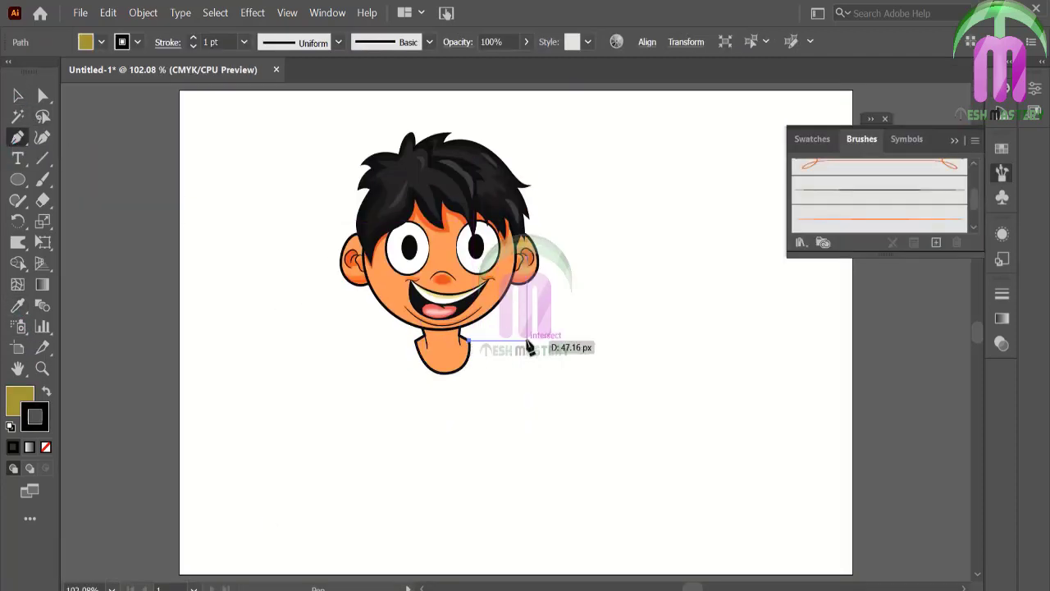
{"action": "left_click_drag", "start_coordinate": [541, 341], "coordinate": [574, 342]}
{"action": "left_click", "coordinate": [571, 379]}
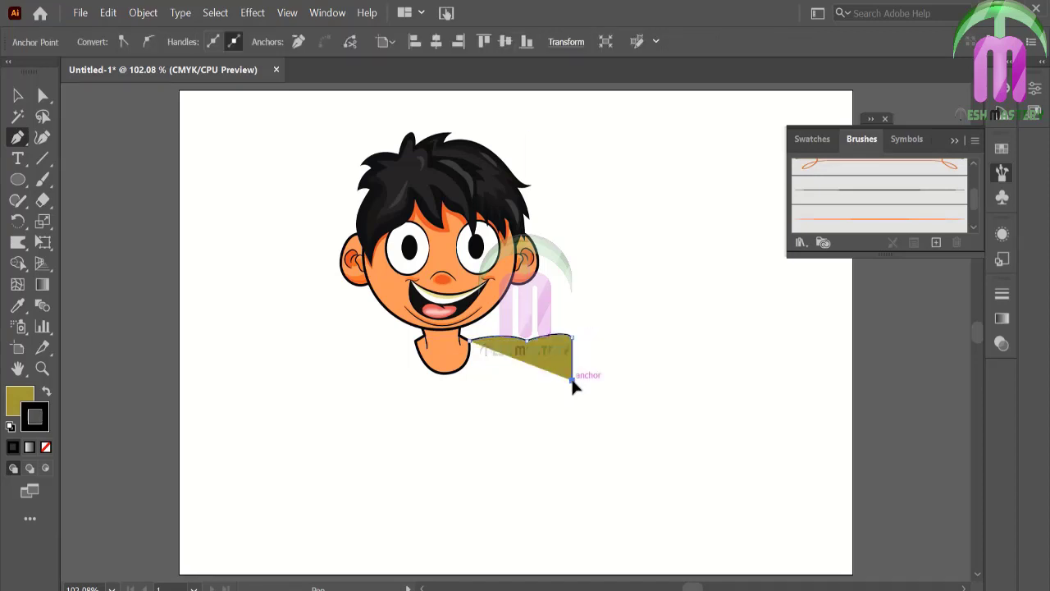
{"action": "left_click_drag", "start_coordinate": [502, 380], "coordinate": [493, 391]}
{"action": "left_click_drag", "start_coordinate": [509, 484], "coordinate": [539, 542]}
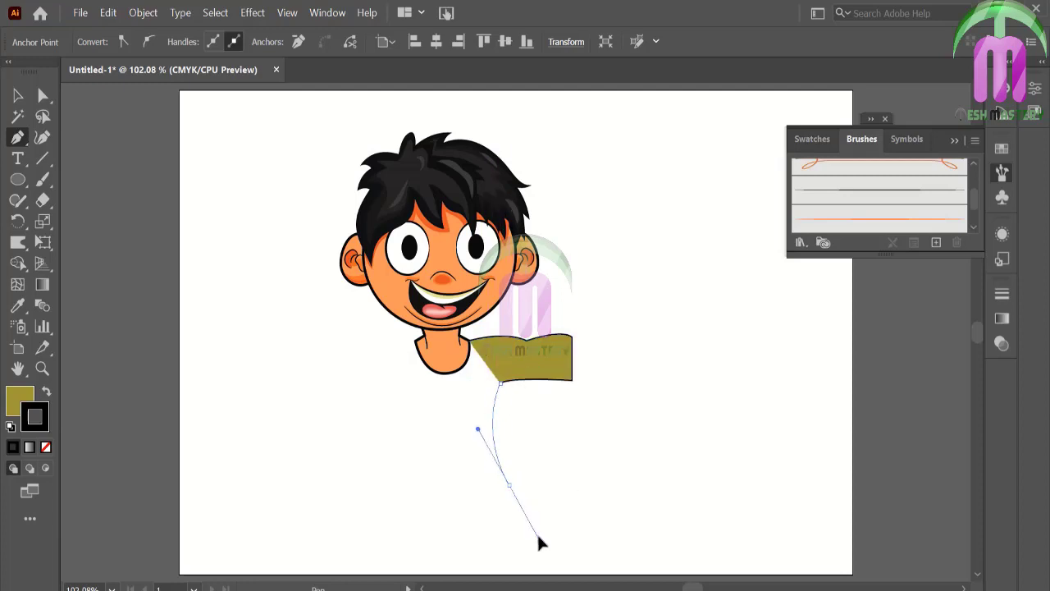
{"action": "left_click", "coordinate": [509, 485]}
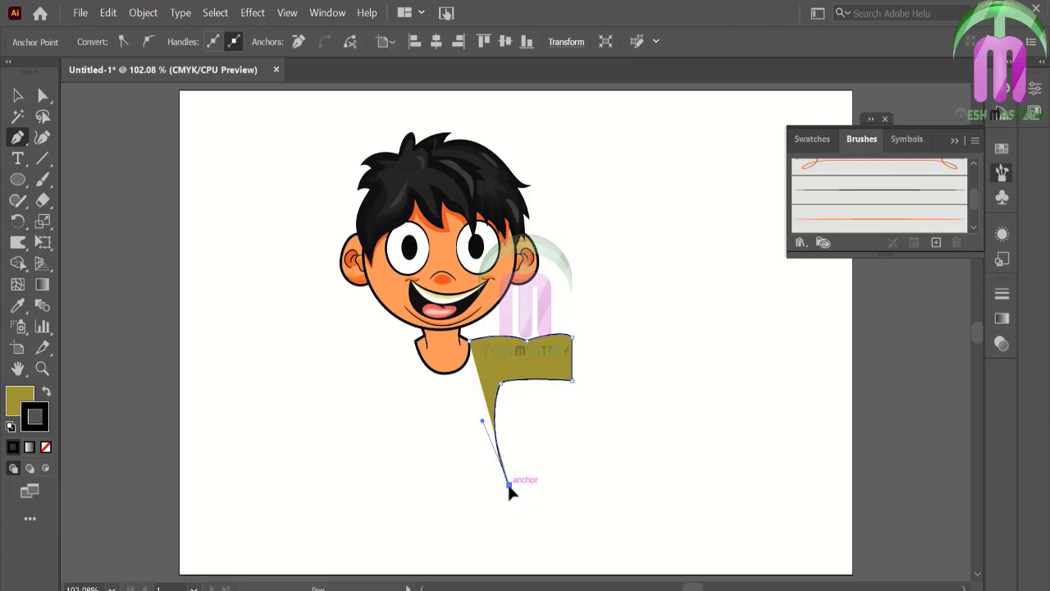
- Complete the shirt outline with the curved hem, left side, left sleeve and shoulder
{"action": "left_click_drag", "start_coordinate": [388, 483], "coordinate": [341, 454]}
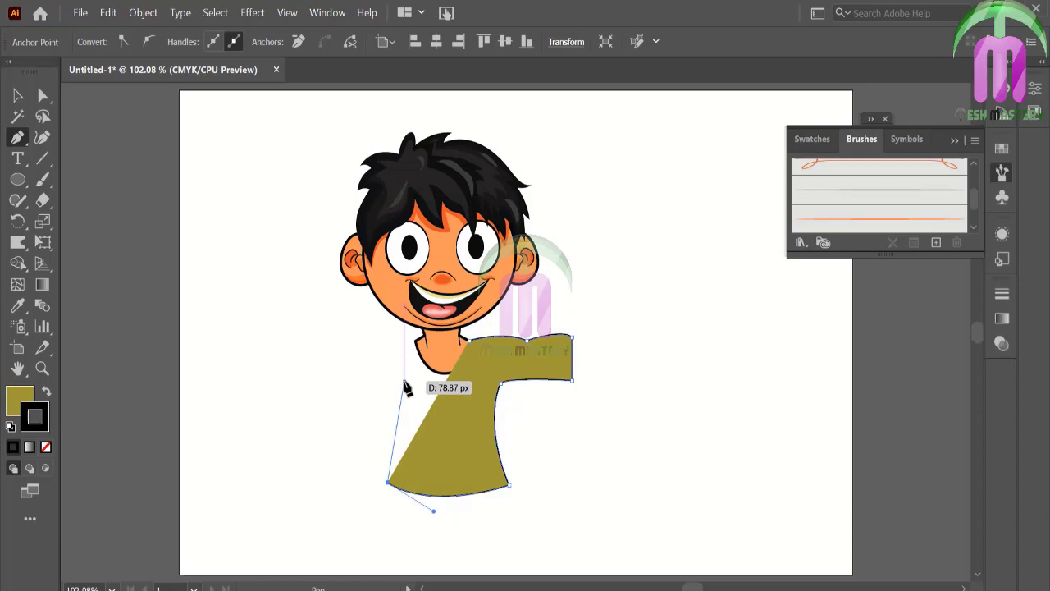
{"action": "left_click_drag", "start_coordinate": [404, 382], "coordinate": [418, 362]}
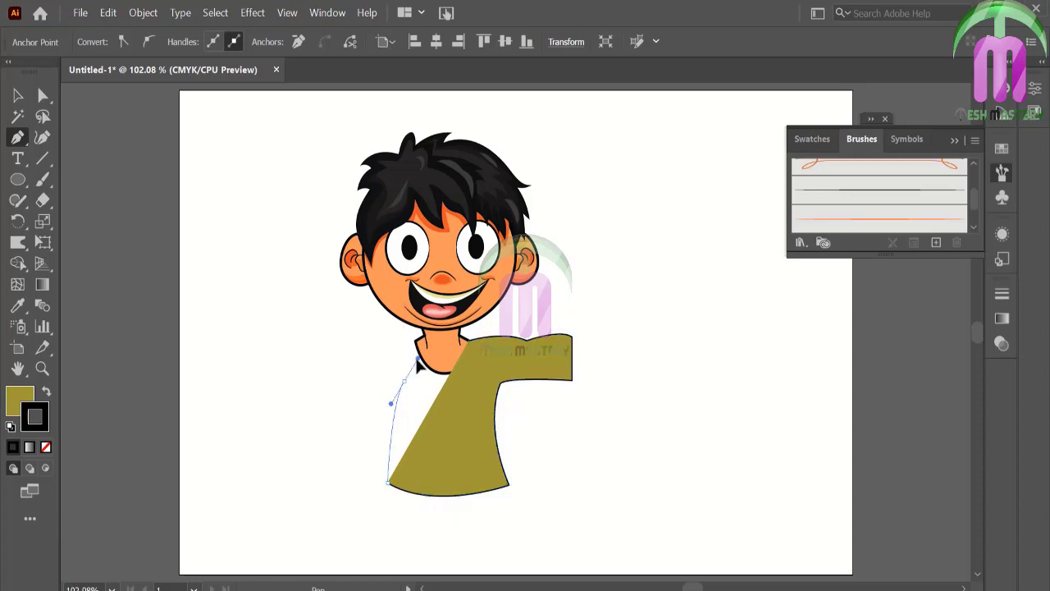
{"action": "left_click", "coordinate": [419, 351]}
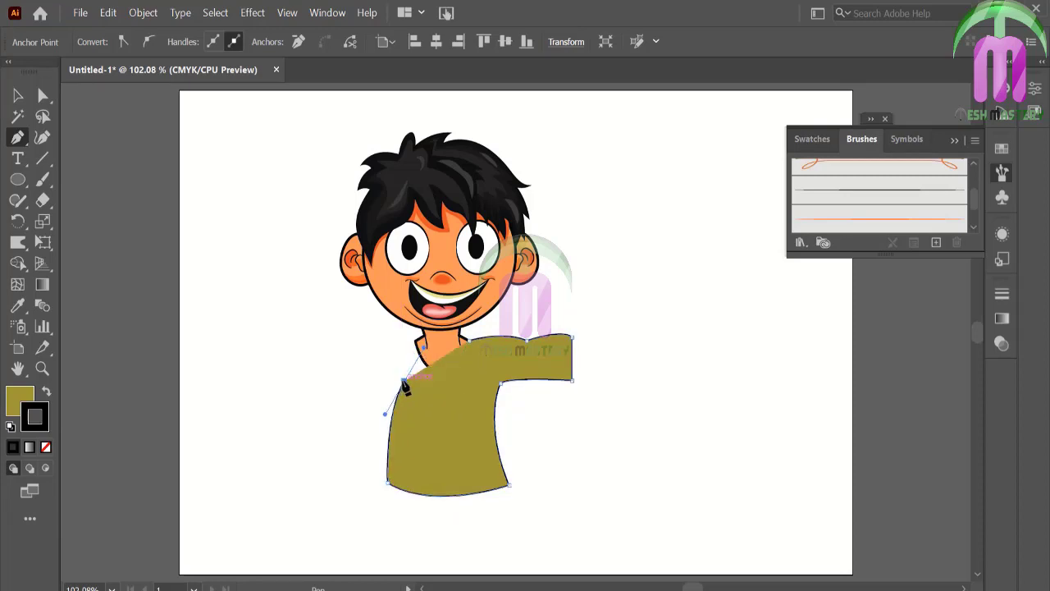
{"action": "mouse_move", "coordinate": [406, 385]}
{"action": "left_mouse_down"}
{"action": "mouse_move", "coordinate": [352, 362]}
{"action": "mouse_move", "coordinate": [353, 325]}
{"action": "left_mouse_up"}
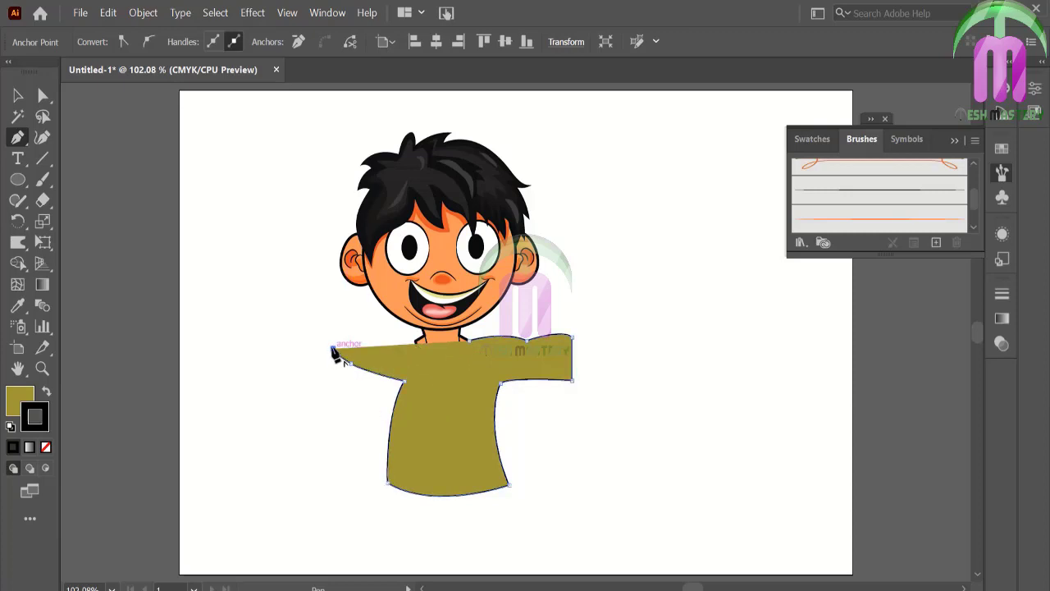
{"action": "left_click", "coordinate": [354, 319]}
{"action": "left_click_drag", "start_coordinate": [416, 341], "coordinate": [470, 348]}
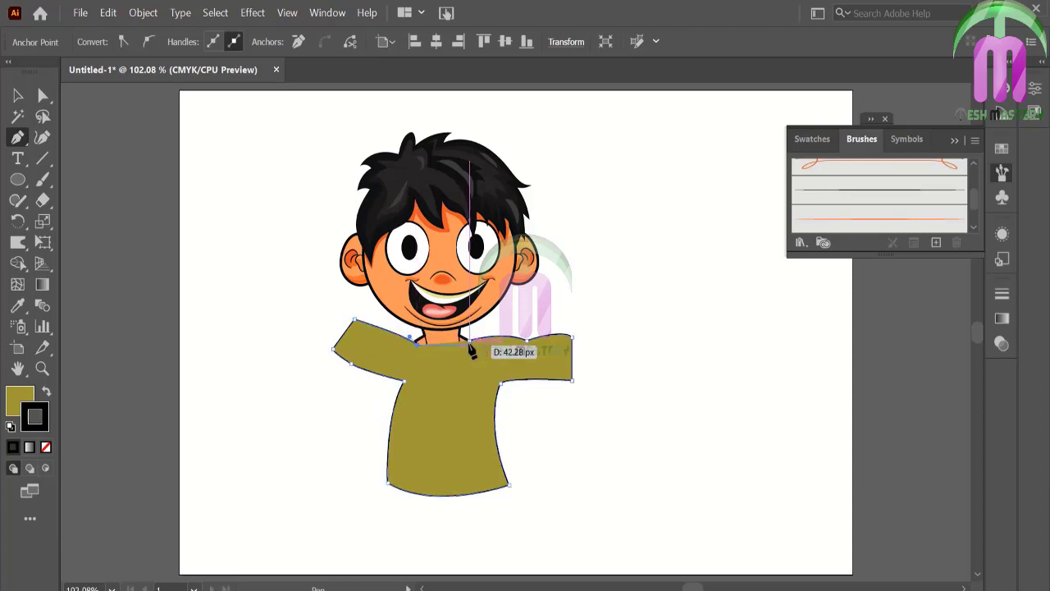
{"action": "left_click", "coordinate": [502, 331]}
- Reflect the shirt horizontally and send it to the back, behind the head
{"action": "key", "text": "v"}
{"action": "left_click", "coordinate": [507, 435]}
{"action": "right_click", "coordinate": [479, 439]}
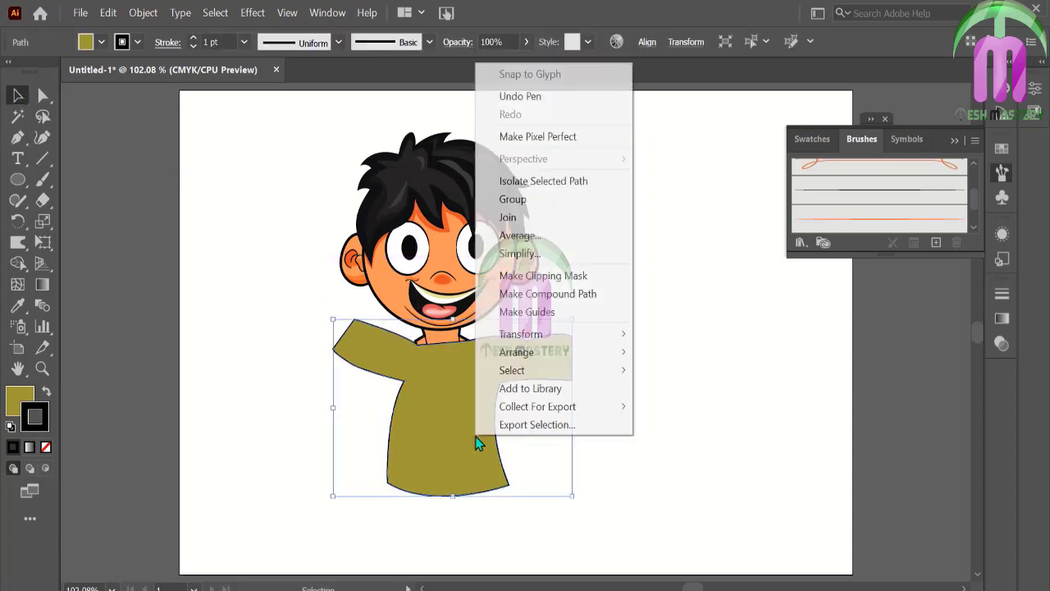
{"action": "left_click", "coordinate": [298, 392]}
{"action": "left_click", "coordinate": [433, 414]}
{"action": "right_click", "coordinate": [492, 425]}
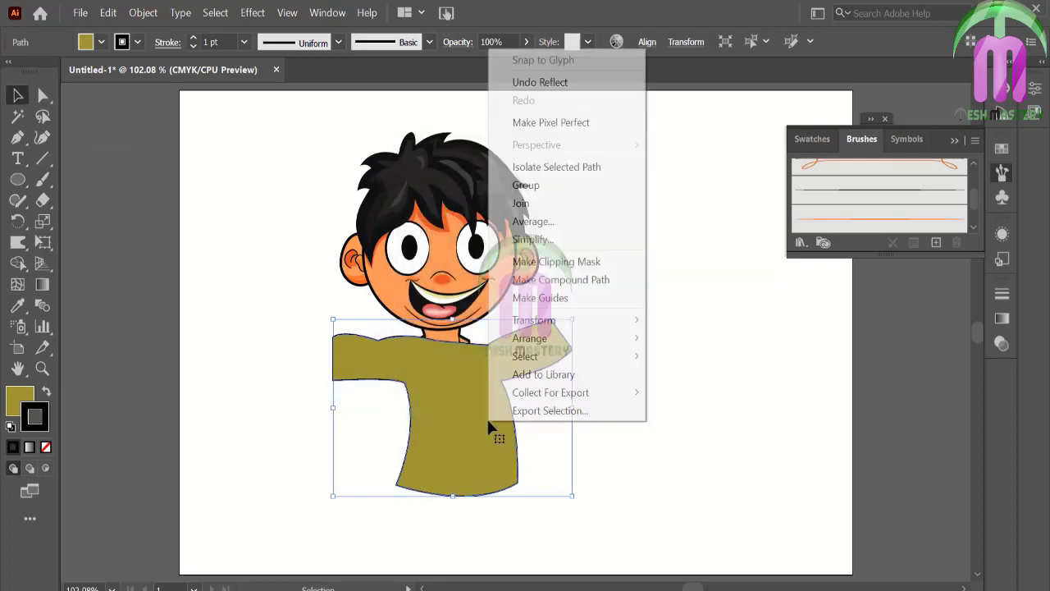
{"action": "left_click", "coordinate": [430, 392]}
{"action": "left_click", "coordinate": [669, 316]}
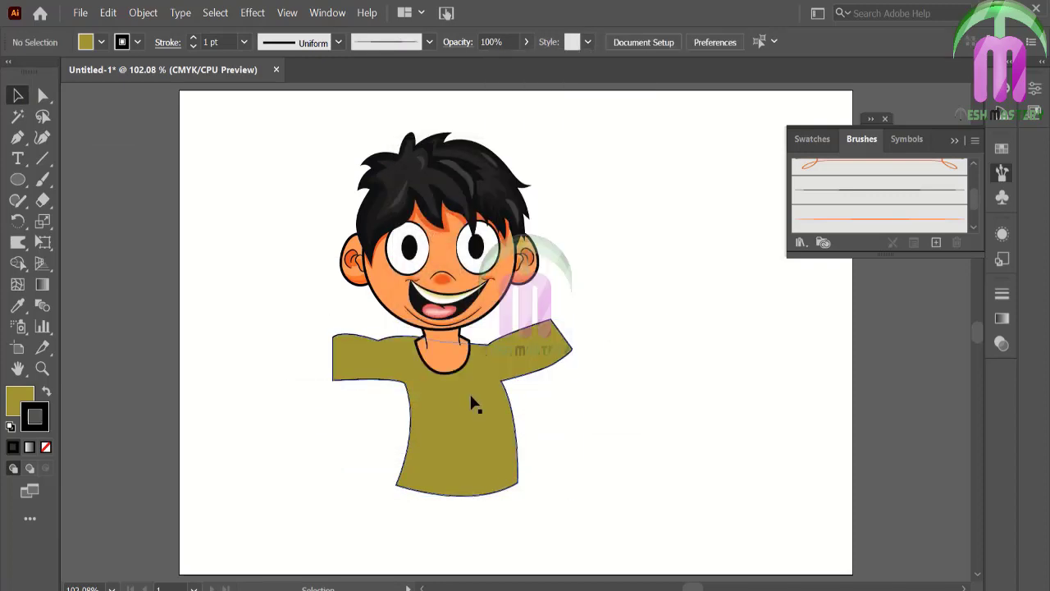
- Nudge the shirt slightly left and adjust the left sleeve's anchor points
{"action": "left_click", "coordinate": [469, 415]}
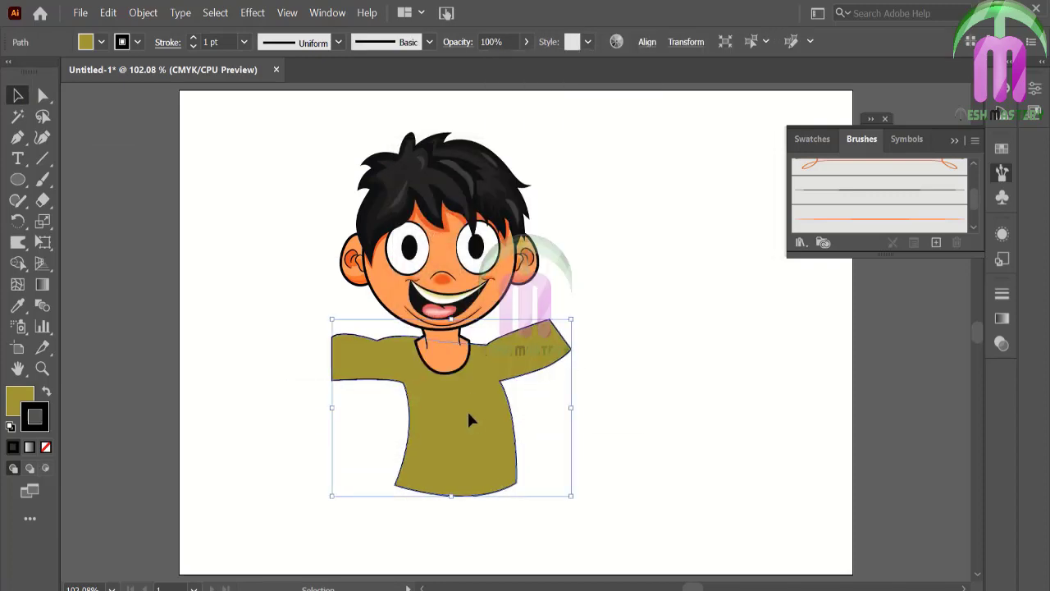
{"action": "key", "text": "Left"}
{"action": "key", "text": "Left"}
{"action": "key", "text": "Left"}
{"action": "left_click", "coordinate": [617, 361]}
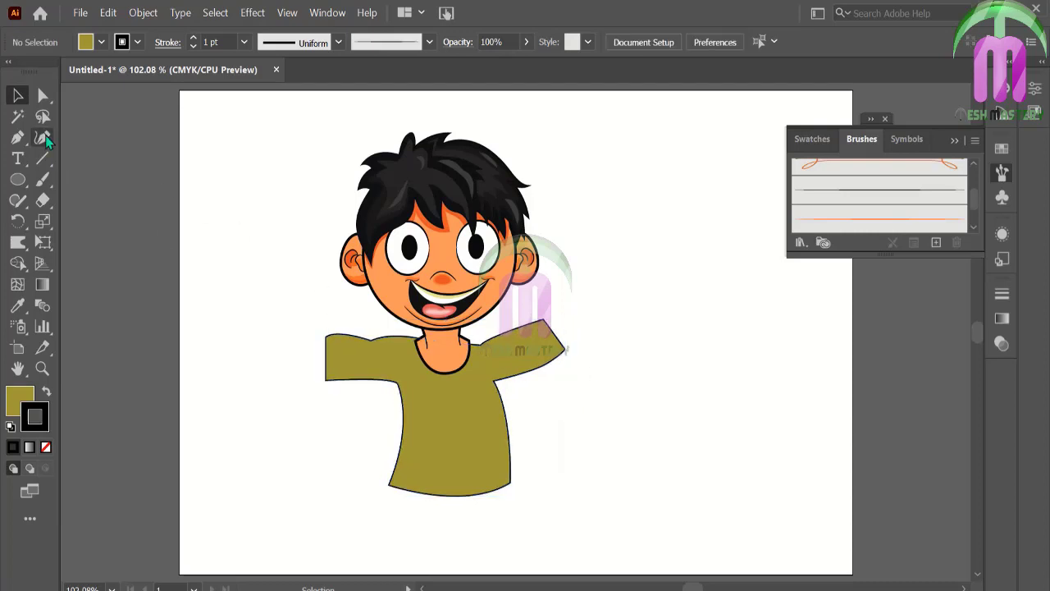
{"action": "left_click_drag", "start_coordinate": [304, 351], "coordinate": [328, 299]}
{"action": "key", "text": "a"}
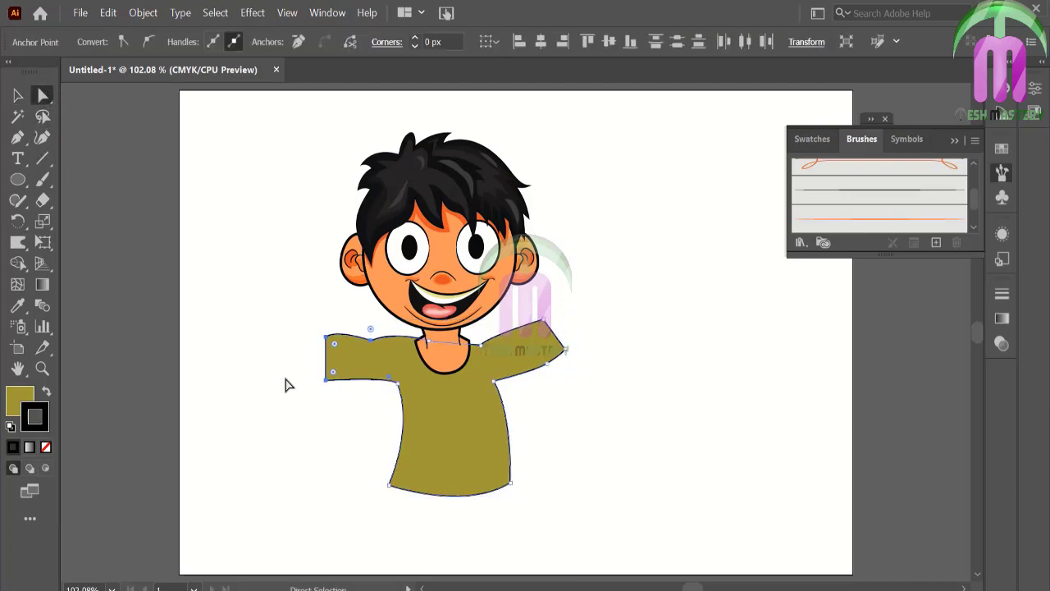
{"action": "key", "text": "v"}
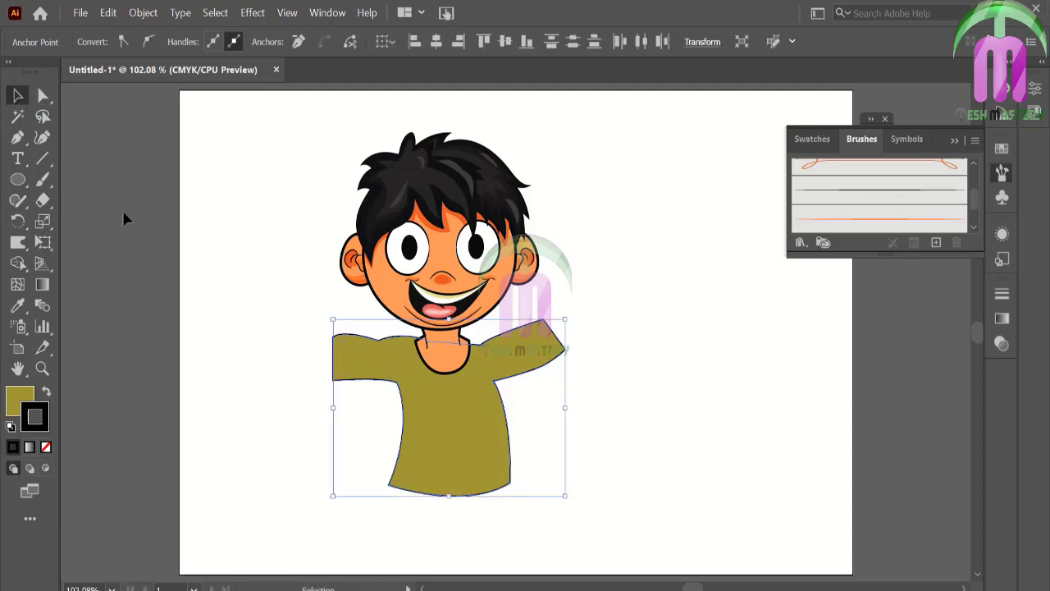
{"action": "left_click", "coordinate": [201, 284]}
{"action": "left_click", "coordinate": [43, 180]}
- Brush in the thumb and the edge below the last finger, closing the outline at the arm end
{"action": "mouse_move", "coordinate": [650, 455]}
{"action": "left_mouse_down"}
{"action": "mouse_move", "coordinate": [709, 392]}
{"action": "mouse_move", "coordinate": [737, 382]}
{"action": "left_mouse_up"}
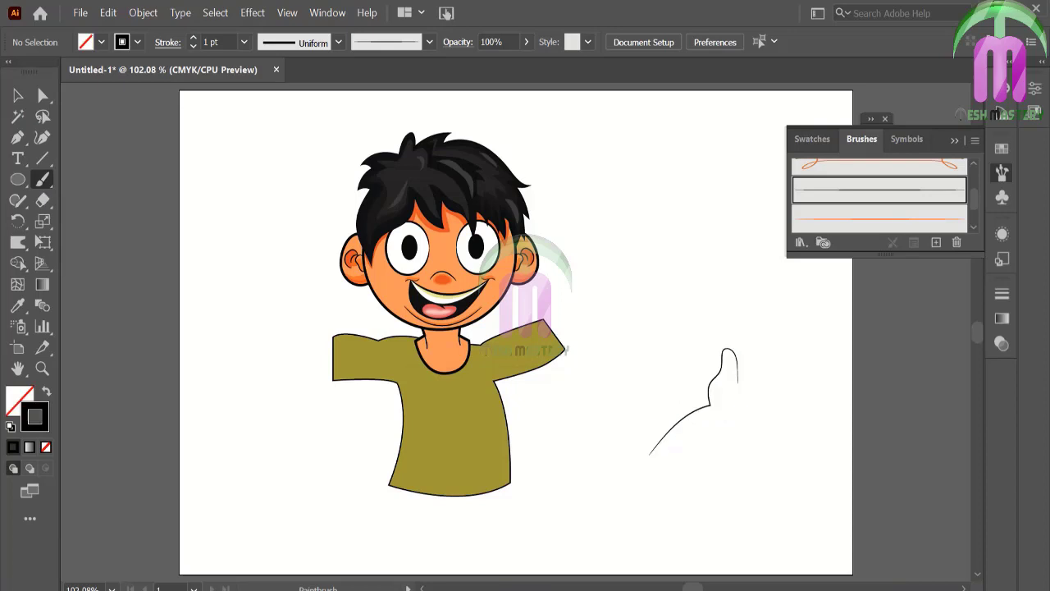
{"action": "left_click", "coordinate": [41, 368]}
{"action": "left_click_drag", "start_coordinate": [629, 340], "coordinate": [799, 512]}
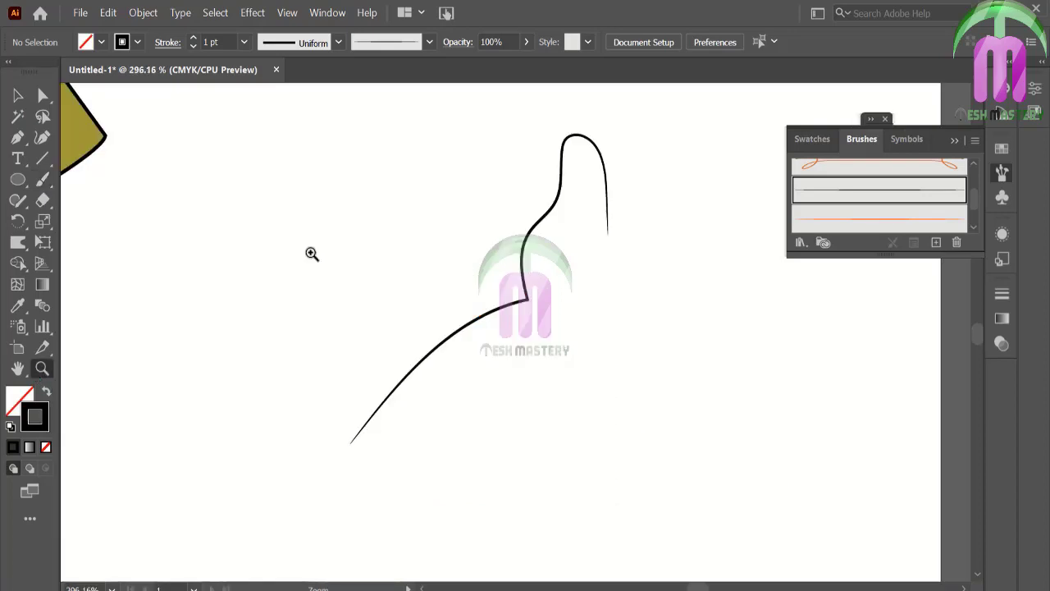
{"action": "left_click", "coordinate": [44, 178]}
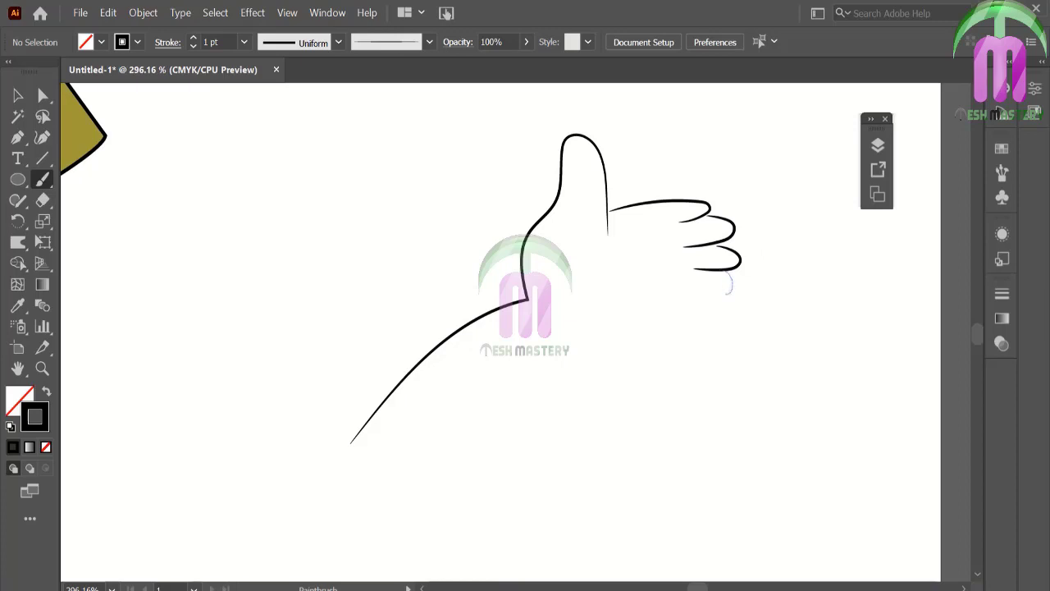
{"action": "left_click_drag", "start_coordinate": [729, 289], "coordinate": [712, 295]}
{"action": "left_click_drag", "start_coordinate": [357, 469], "coordinate": [351, 437]}
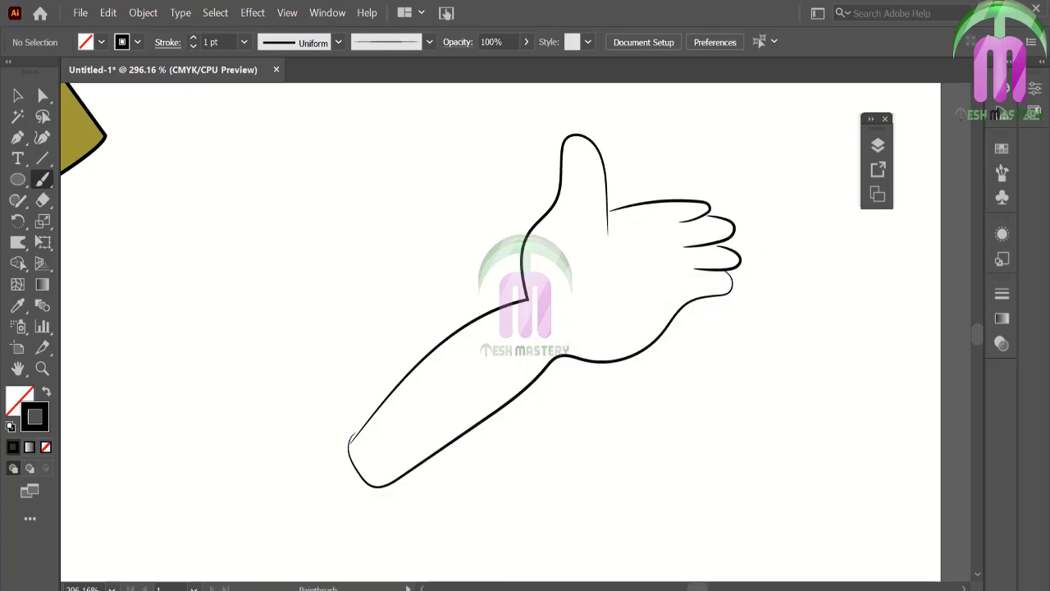
- Check each finger, hand and arm path, then marquee-select all of them
{"action": "left_click", "coordinate": [17, 96]}
{"action": "left_click", "coordinate": [640, 205]}
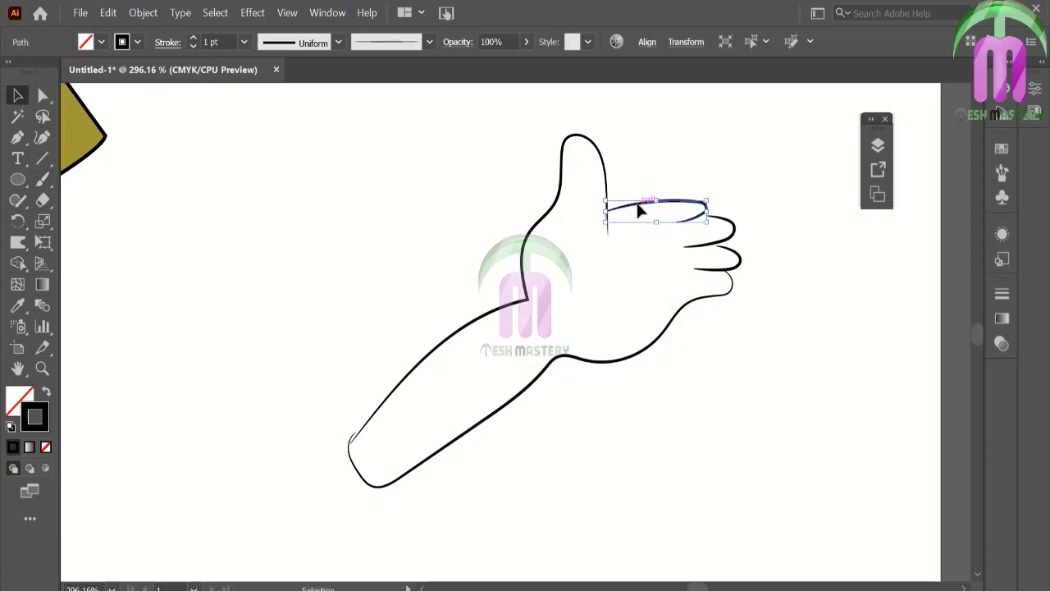
{"action": "left_click", "coordinate": [829, 184]}
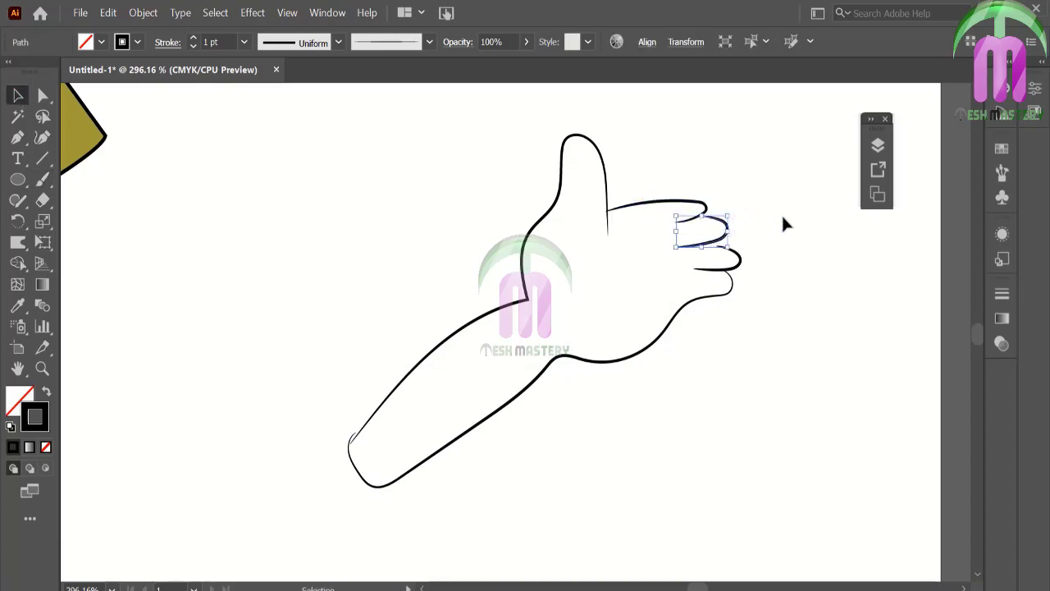
{"action": "left_click", "coordinate": [740, 268]}
{"action": "left_click", "coordinate": [723, 281]}
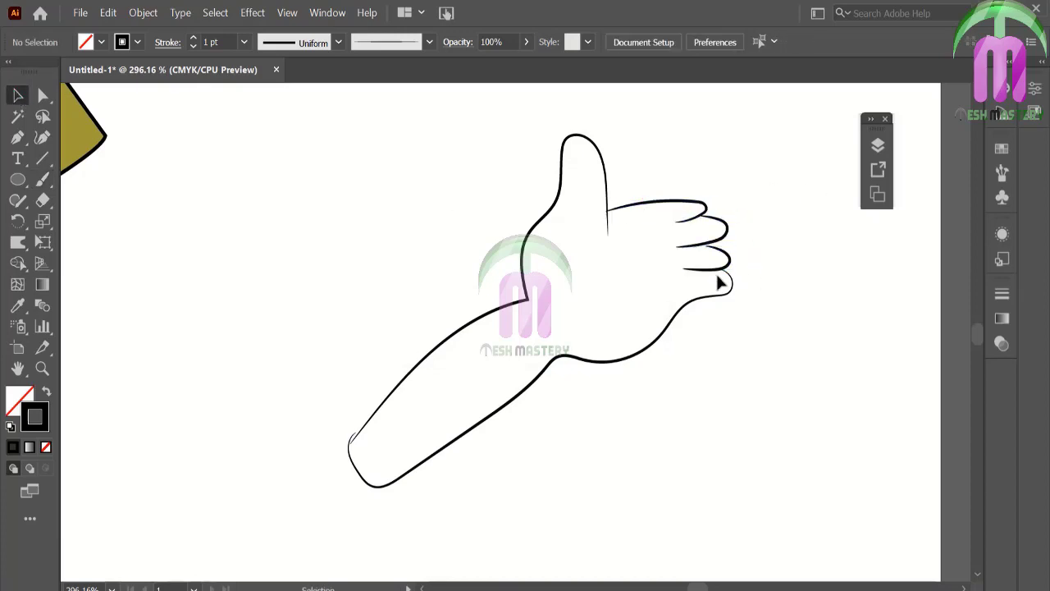
{"action": "left_click", "coordinate": [730, 263]}
{"action": "left_click", "coordinate": [753, 268]}
{"action": "left_click", "coordinate": [733, 285]}
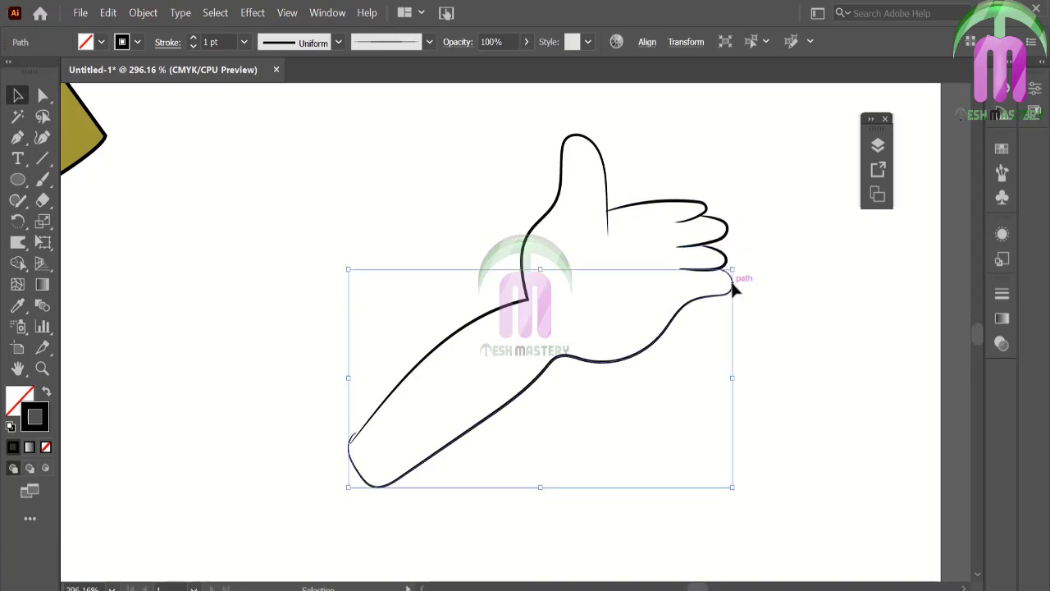
{"action": "left_click", "coordinate": [778, 276]}
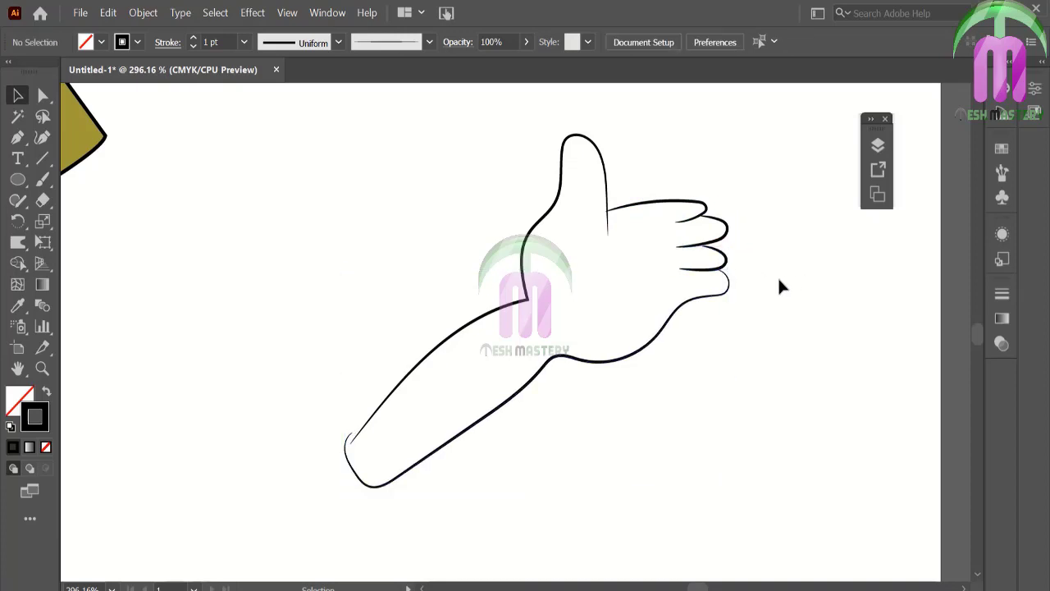
{"action": "left_click", "coordinate": [354, 441]}
{"action": "left_click", "coordinate": [398, 180]}
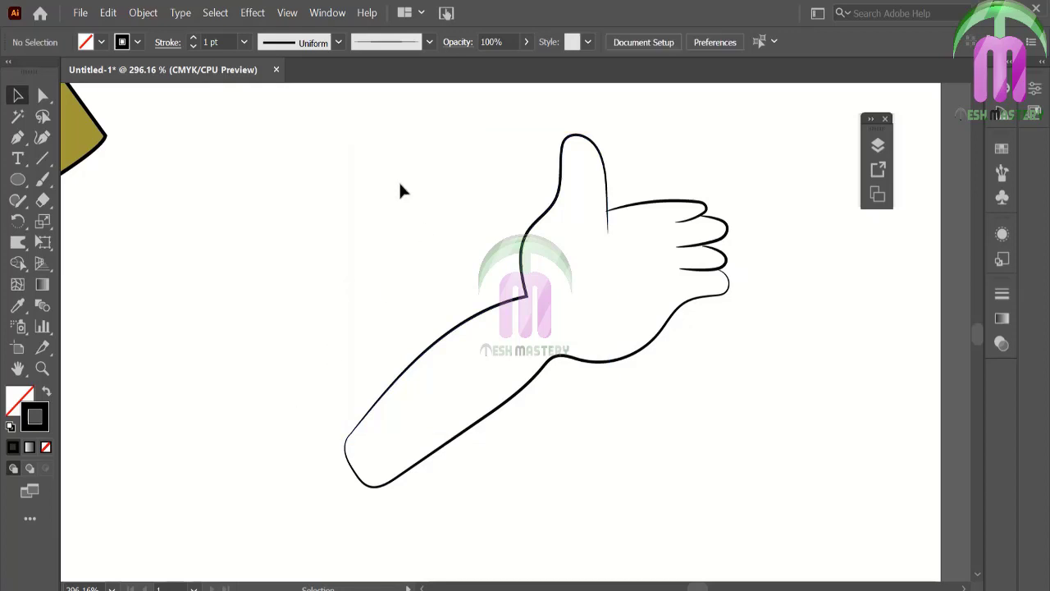
{"action": "left_click_drag", "start_coordinate": [399, 180], "coordinate": [750, 431]}
{"action": "left_click", "coordinate": [75, 321]}
- Make the hand paths a Live Paint group and fill it with the face's skin orange
{"action": "key", "text": "ctrl+0"}
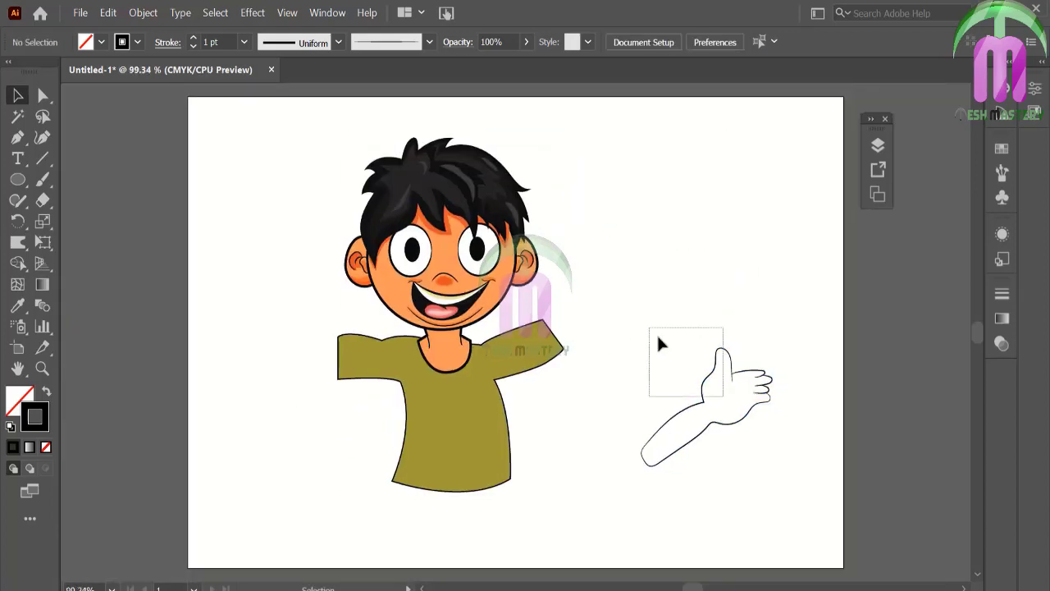
{"action": "left_click_drag", "start_coordinate": [715, 399], "coordinate": [657, 337]}
{"action": "key", "text": "i"}
{"action": "left_click", "coordinate": [143, 13]}
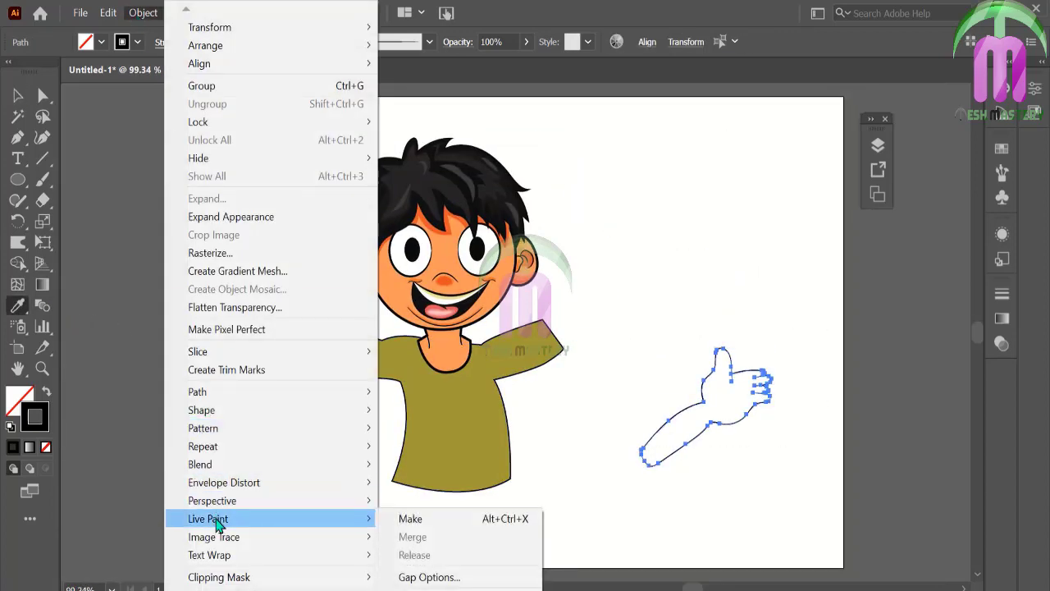
{"action": "left_click", "coordinate": [425, 520]}
{"action": "left_click", "coordinate": [608, 335]}
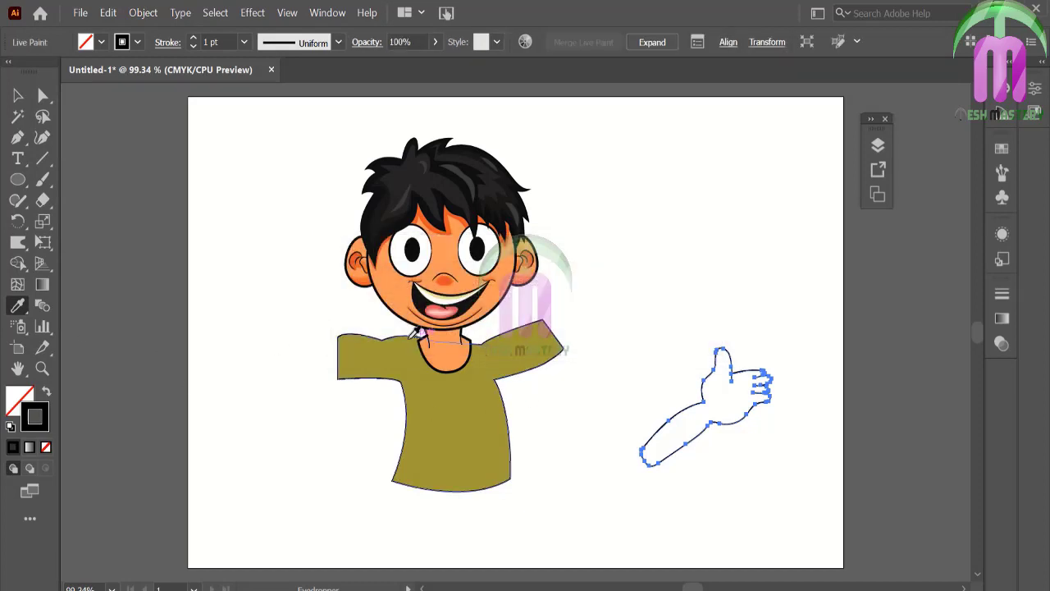
{"action": "left_click", "coordinate": [442, 347]}
- Move the coloured arm onto the right shoulder and send it behind the sleeve
{"action": "left_click", "coordinate": [19, 96]}
{"action": "left_click", "coordinate": [182, 193]}
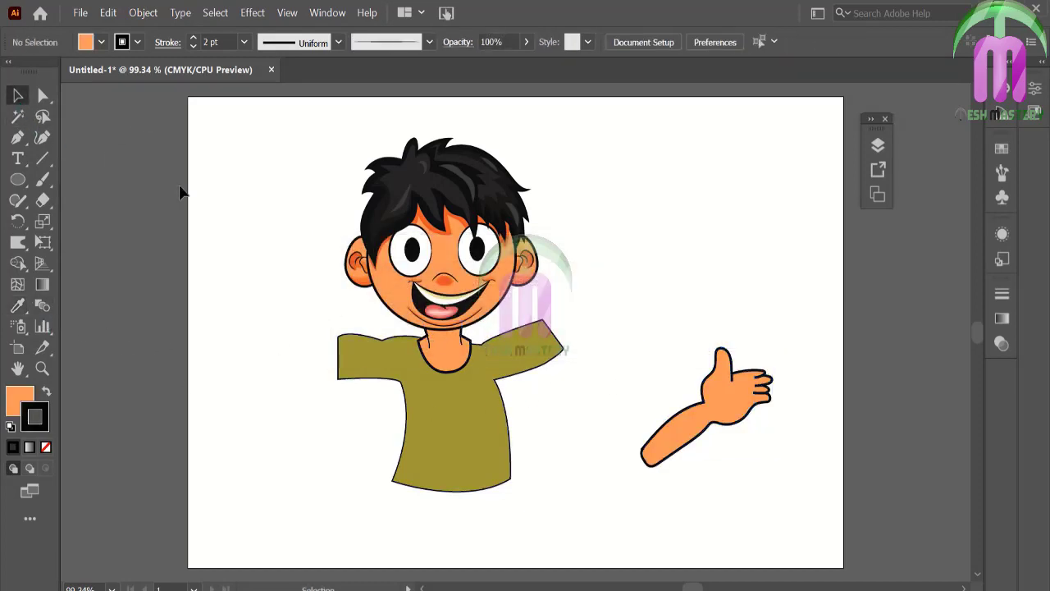
{"action": "left_click_drag", "start_coordinate": [628, 347], "coordinate": [783, 452]}
{"action": "left_click_drag", "start_coordinate": [713, 409], "coordinate": [593, 309]}
{"action": "right_click", "coordinate": [595, 317]}
{"action": "left_click", "coordinate": [526, 548]}
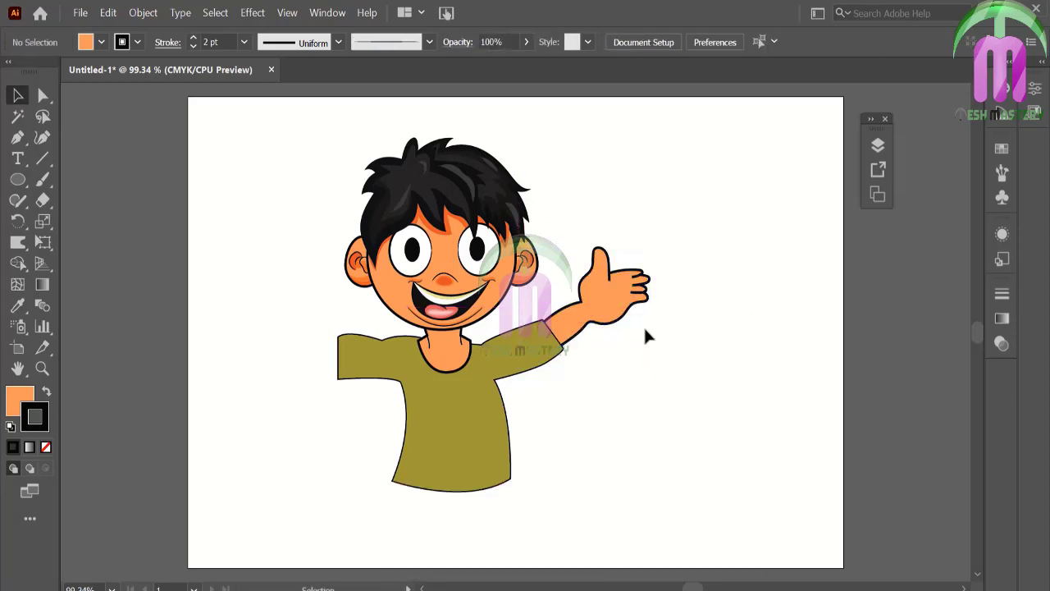
{"action": "left_click", "coordinate": [617, 226]}
- Make a reflected copy of the arm, place it at the left shoulder and tilt it upward
{"action": "right_click", "coordinate": [634, 291]}
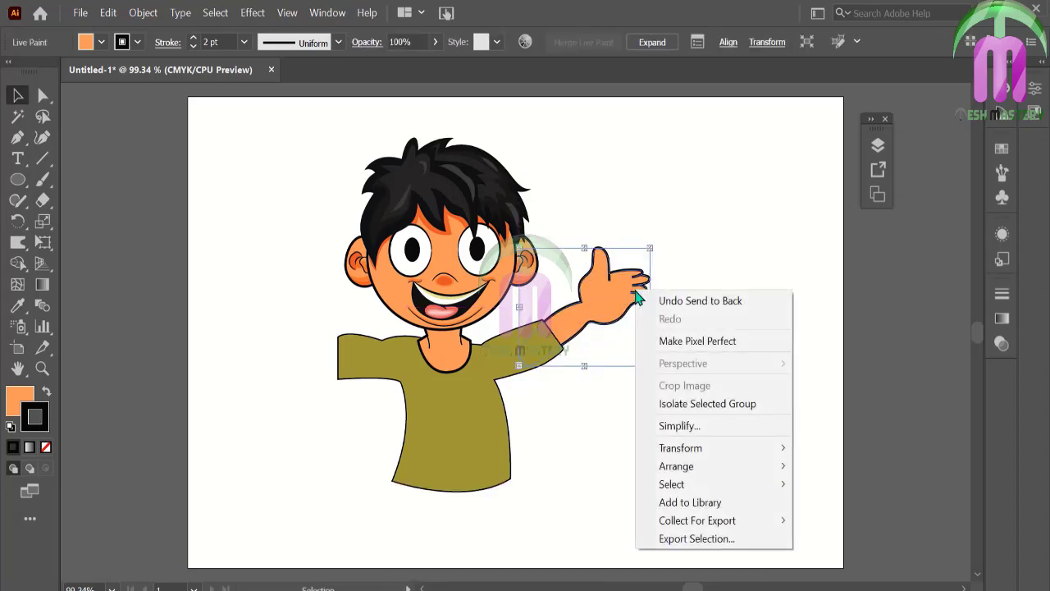
{"action": "left_click", "coordinate": [435, 507]}
{"action": "left_click", "coordinate": [440, 417]}
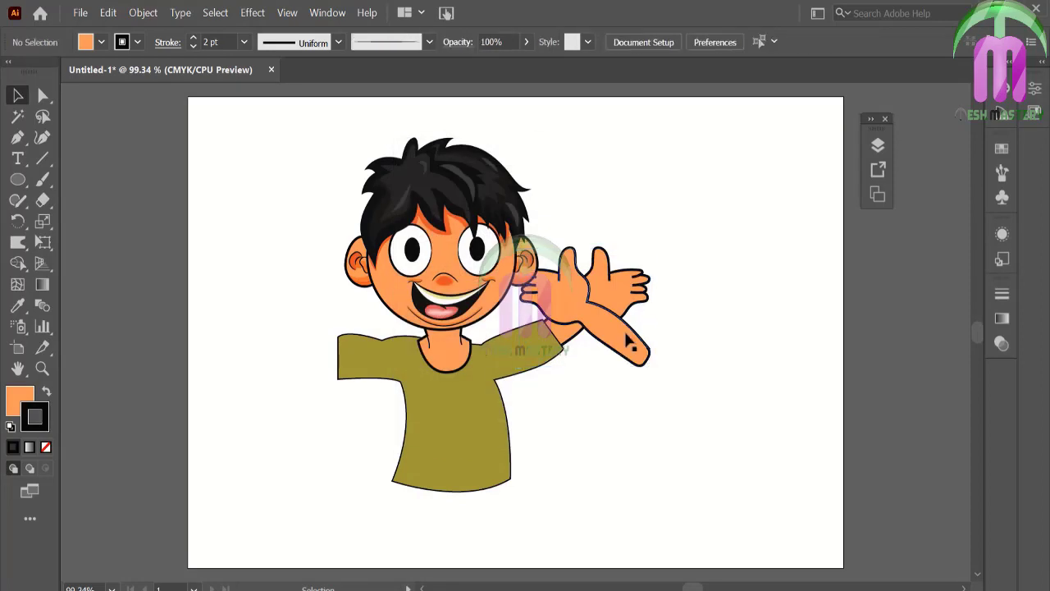
{"action": "mouse_move", "coordinate": [639, 366]}
{"action": "left_mouse_down"}
{"action": "mouse_move", "coordinate": [359, 386]}
{"action": "mouse_move", "coordinate": [386, 283]}
{"action": "left_mouse_up"}
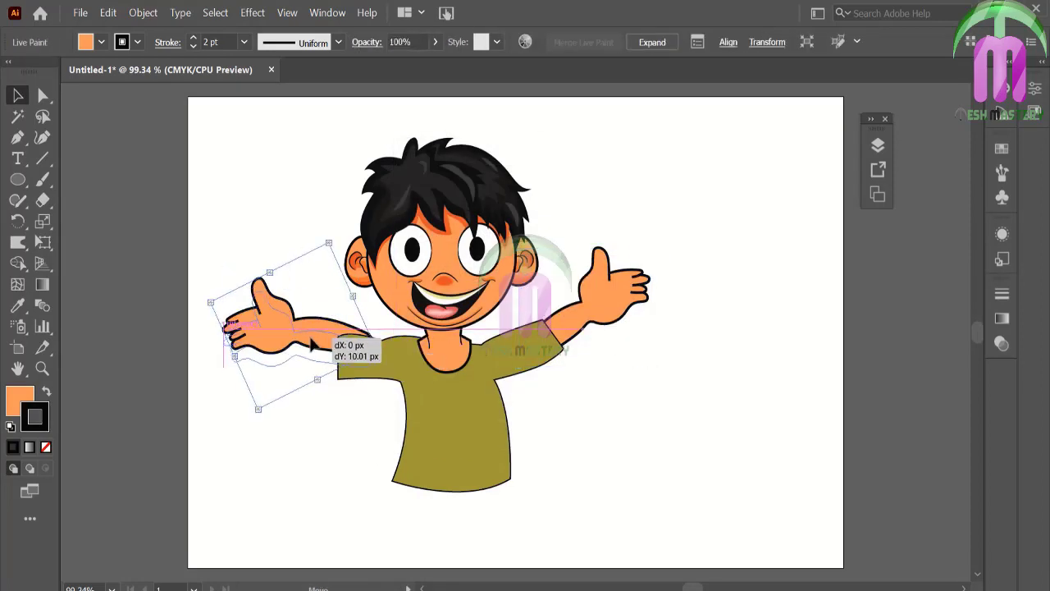
{"action": "left_click", "coordinate": [277, 258]}
- Give the shirt a 2 pt outline
{"action": "left_click", "coordinate": [511, 422]}
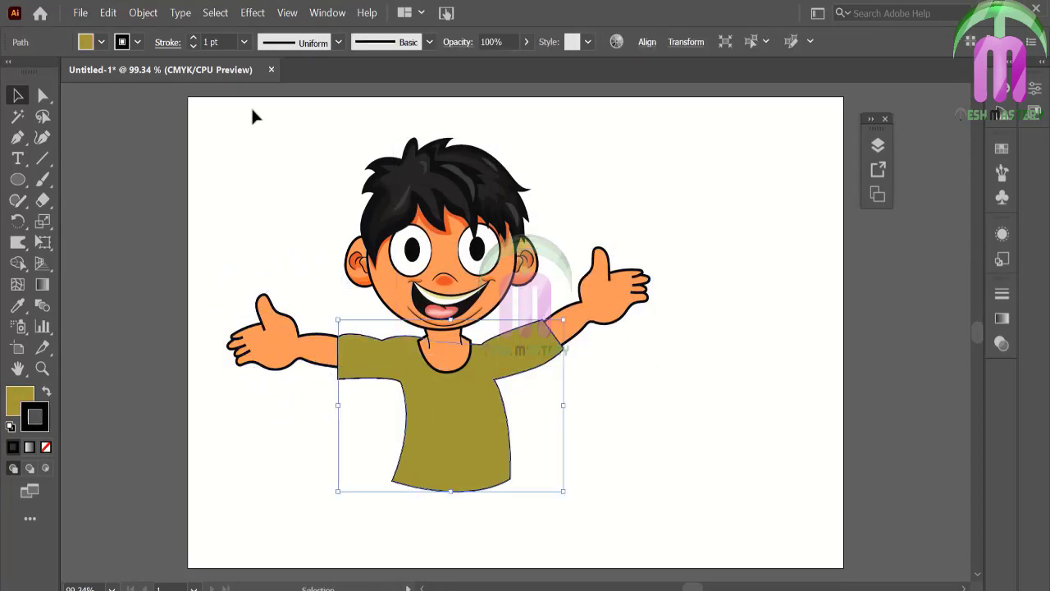
{"action": "left_click", "coordinate": [244, 42]}
{"action": "left_click", "coordinate": [254, 138]}
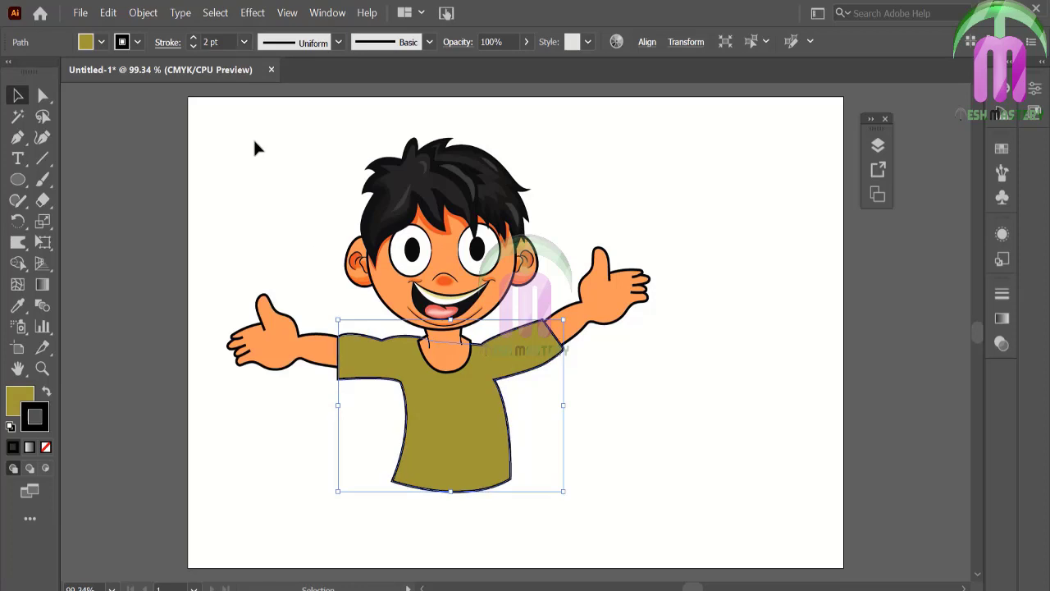
{"action": "left_click", "coordinate": [318, 356]}
{"action": "left_click", "coordinate": [276, 429]}
{"action": "left_click", "coordinate": [19, 138]}
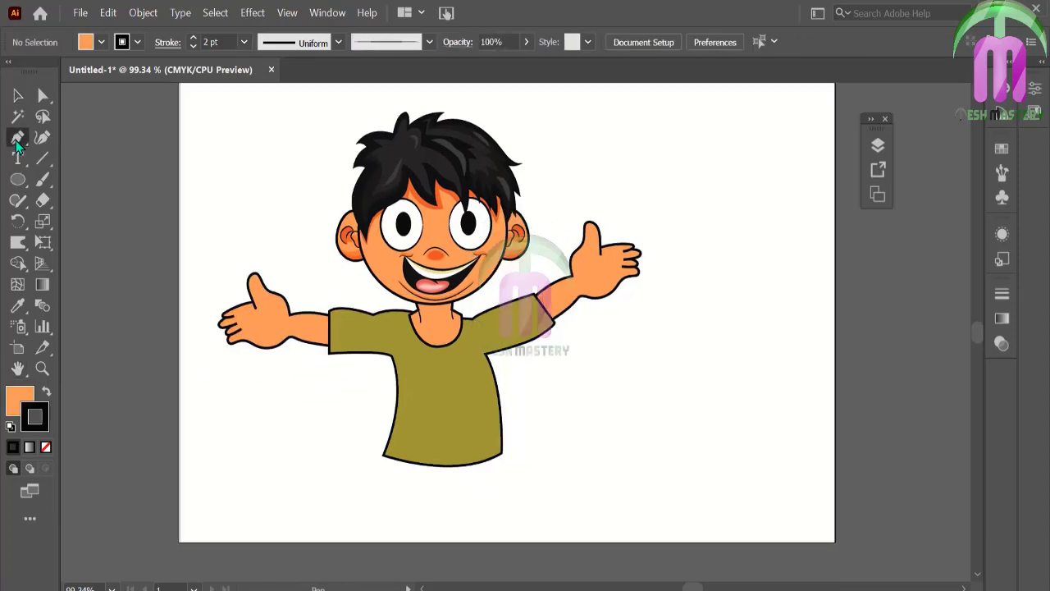
- Pen-draw shorts below the shirt's hem, filled black with no outline
{"action": "left_click", "coordinate": [383, 457], "text": "ctrl"}
{"action": "left_click", "coordinate": [383, 457]}
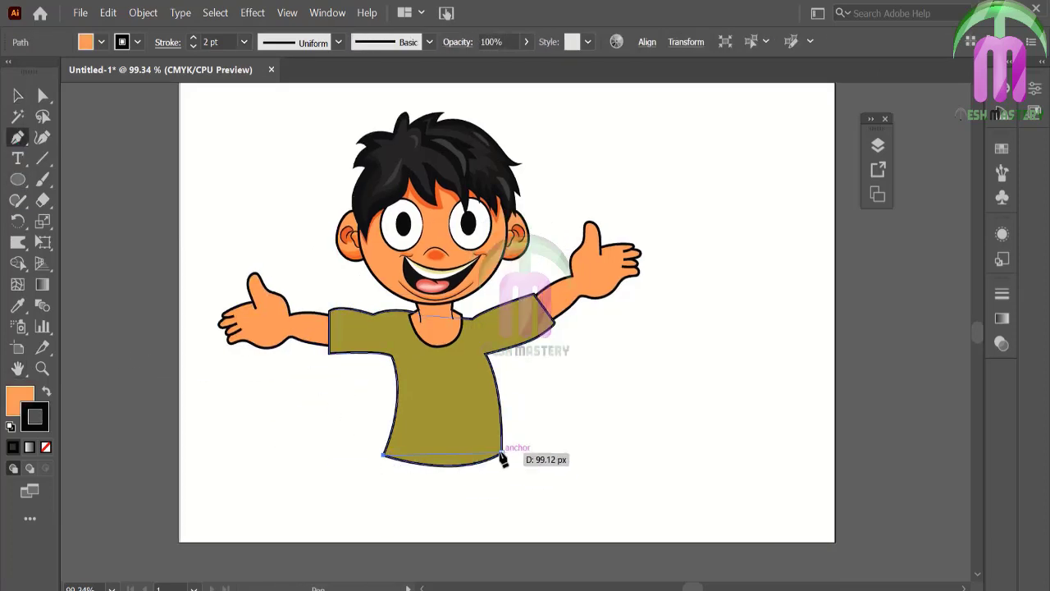
{"action": "left_click", "coordinate": [501, 455]}
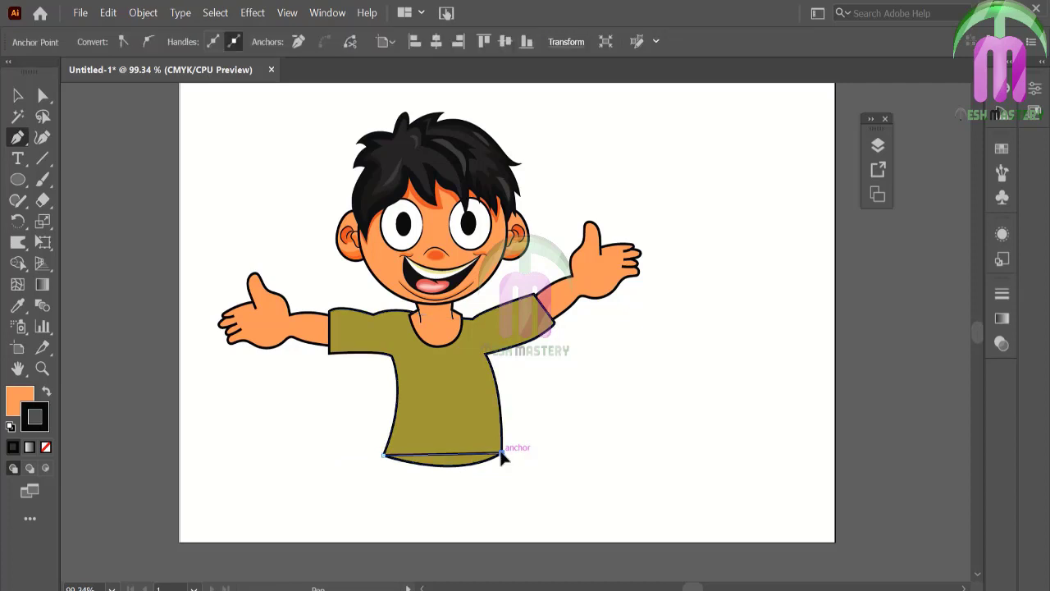
{"action": "left_click", "coordinate": [521, 538]}
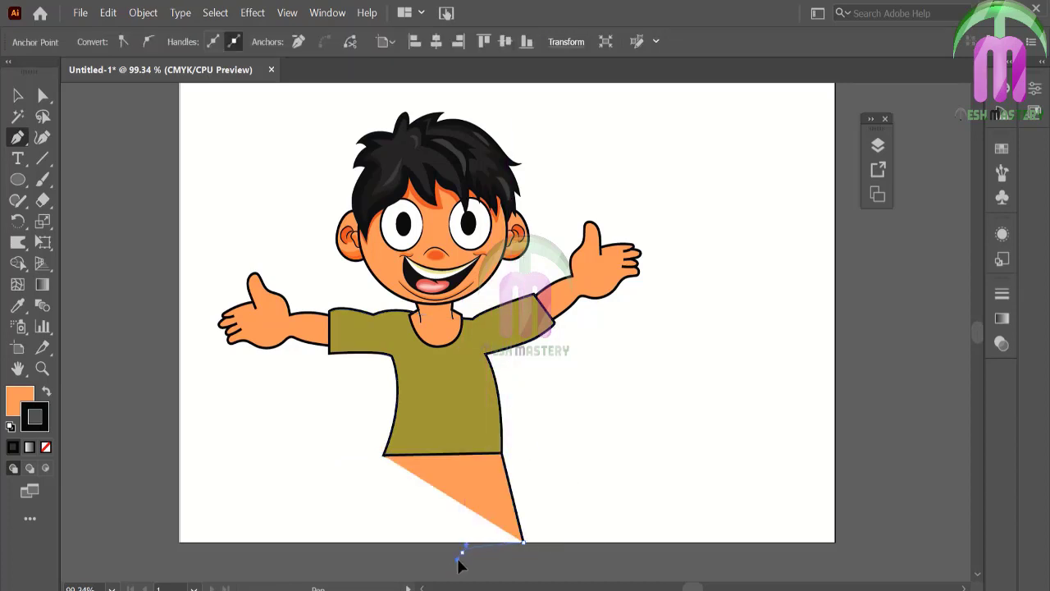
{"action": "mouse_move", "coordinate": [464, 547]}
{"action": "left_mouse_down"}
{"action": "mouse_move", "coordinate": [450, 567]}
{"action": "mouse_move", "coordinate": [437, 471]}
{"action": "mouse_move", "coordinate": [443, 560]}
{"action": "mouse_move", "coordinate": [373, 560]}
{"action": "left_mouse_up"}
{"action": "left_click_drag", "start_coordinate": [384, 466], "coordinate": [387, 462]}
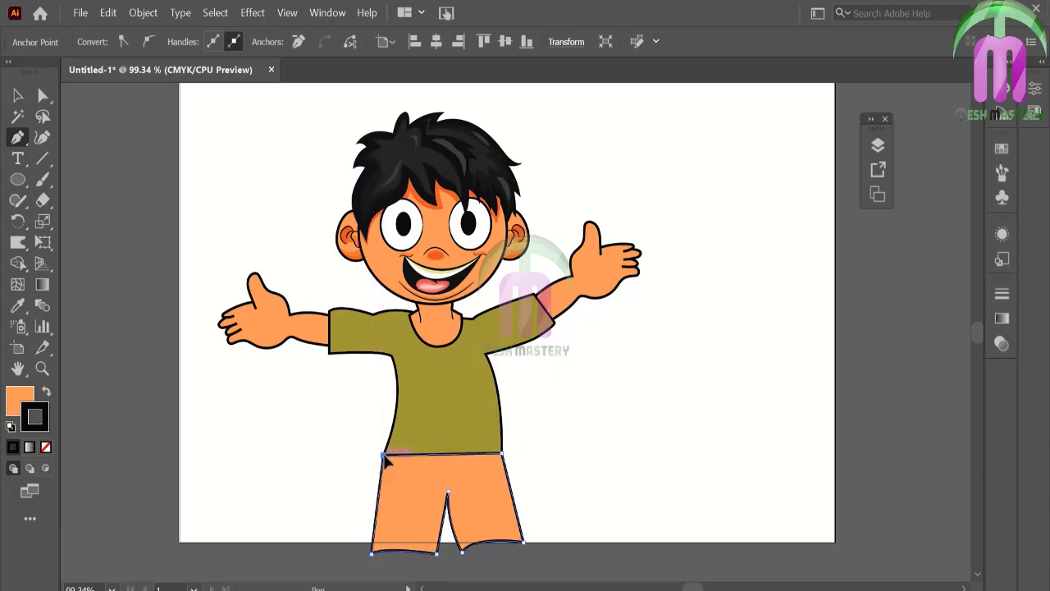
{"action": "left_click", "coordinate": [46, 395]}
{"action": "left_click", "coordinate": [45, 447]}
- Select the entire character and scale it down on the artboard
{"action": "key", "text": "v"}
{"action": "left_click", "coordinate": [88, 139]}
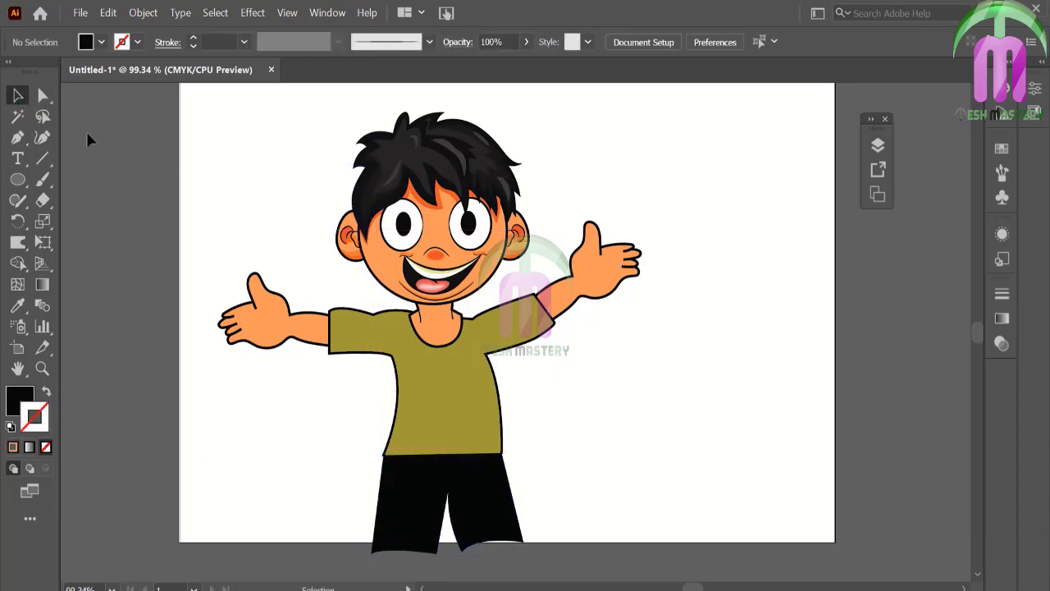
{"action": "key", "text": "h"}
{"action": "mouse_move", "coordinate": [148, 116]}
{"action": "left_mouse_down"}
{"action": "mouse_move", "coordinate": [667, 481]}
{"action": "mouse_move", "coordinate": [681, 544]}
{"action": "left_mouse_up"}
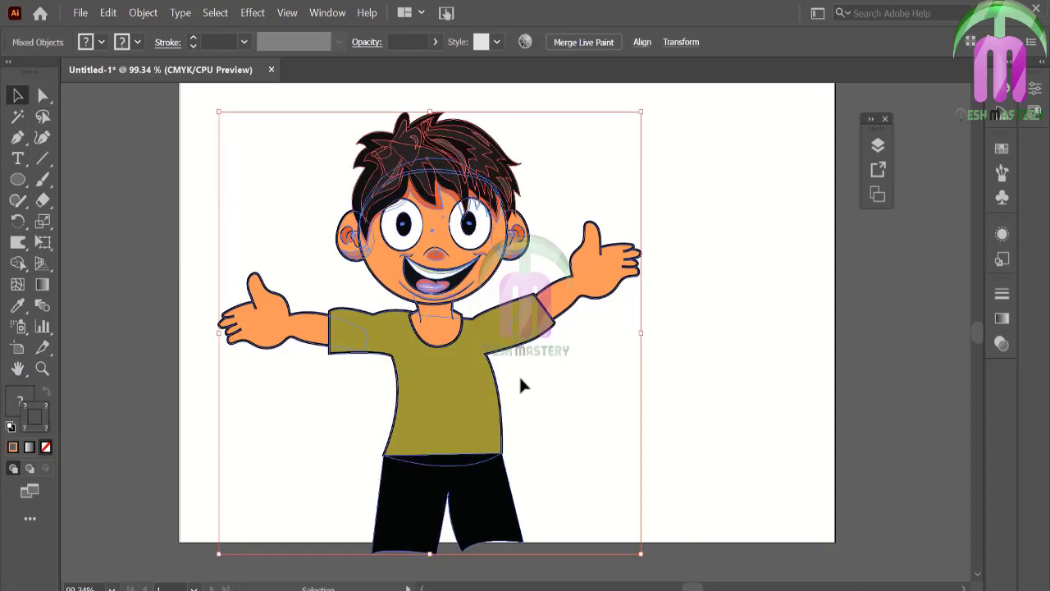
{"action": "mouse_move", "coordinate": [639, 115]}
{"action": "left_mouse_down"}
{"action": "mouse_move", "coordinate": [535, 226]}
{"action": "mouse_move", "coordinate": [455, 345]}
{"action": "mouse_move", "coordinate": [547, 257]}
{"action": "left_mouse_up"}
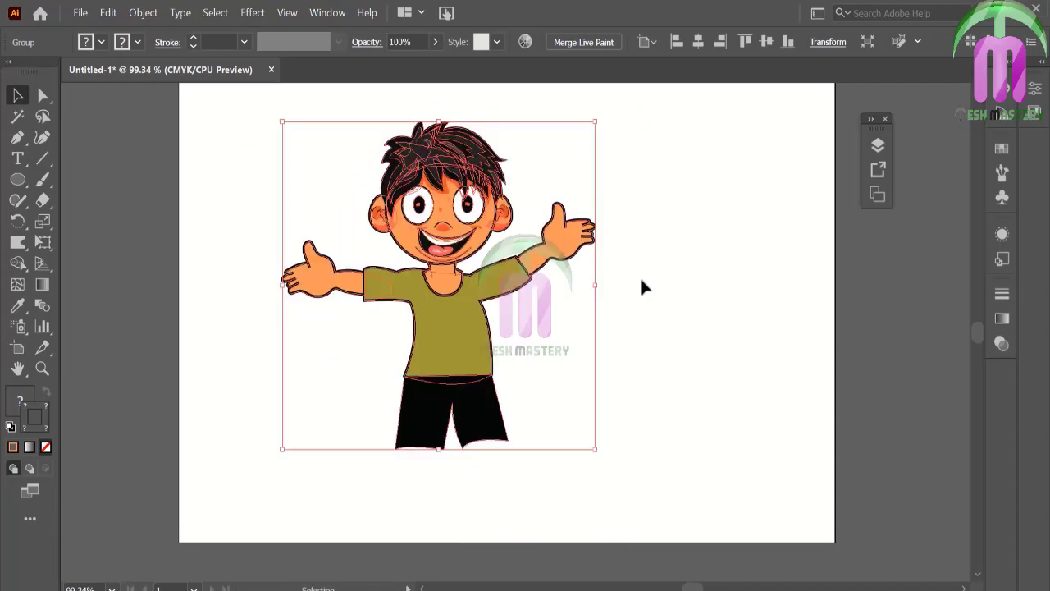
{"action": "left_click", "coordinate": [643, 286]}
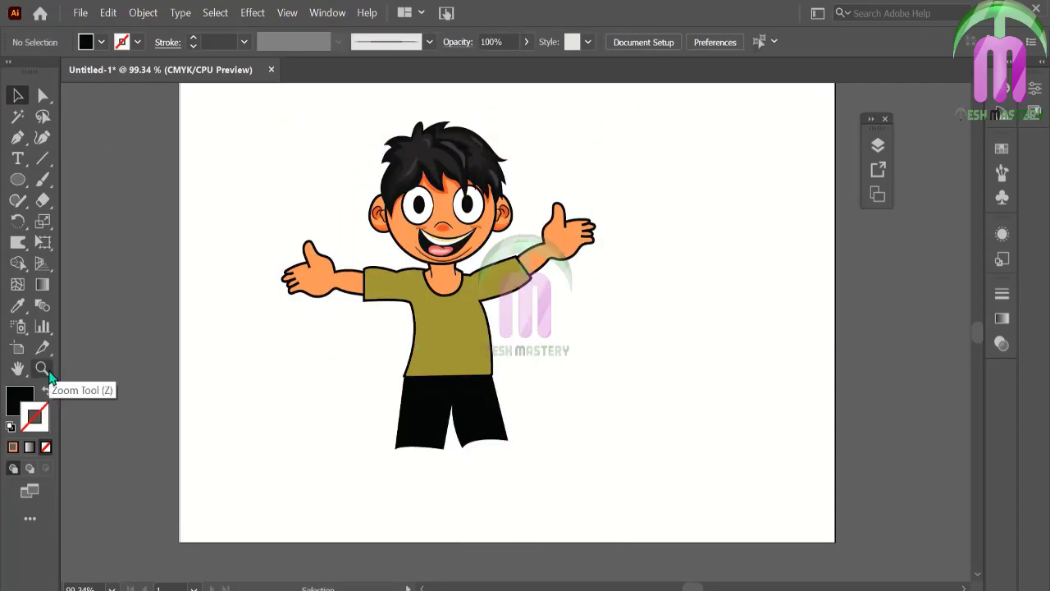
- Brush a leg shape filled skin orange with a black 2 pt outline
{"action": "left_click", "coordinate": [43, 179]}
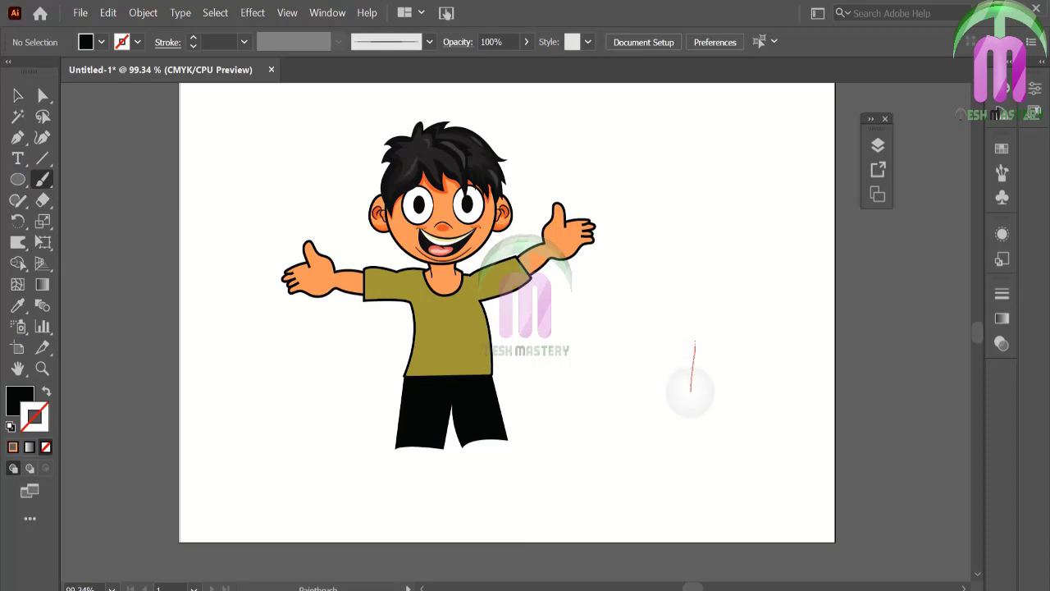
{"action": "left_click_drag", "start_coordinate": [742, 338], "coordinate": [696, 334]}
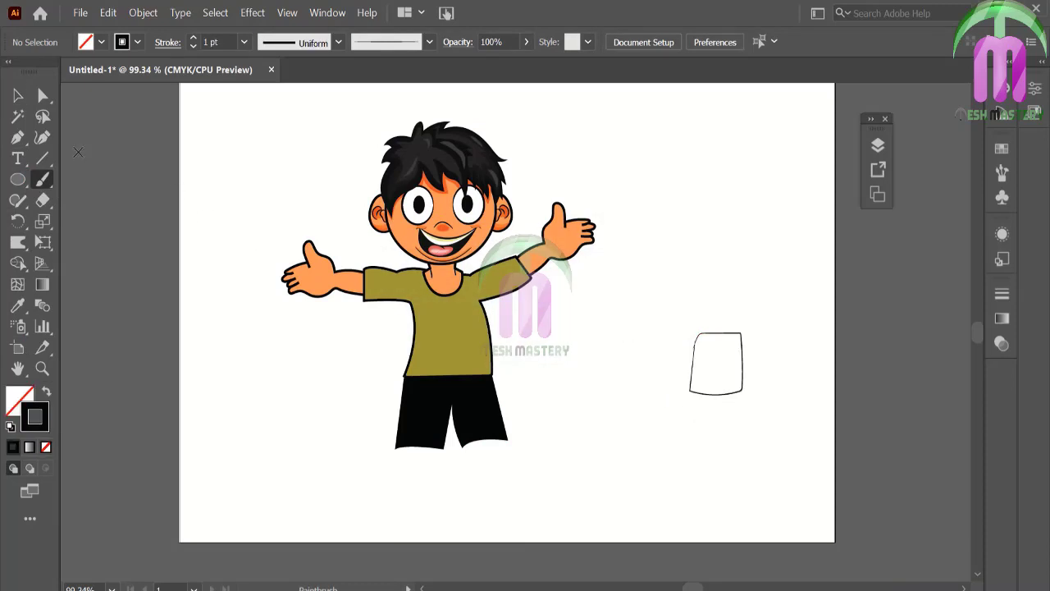
{"action": "left_click", "coordinate": [743, 395]}
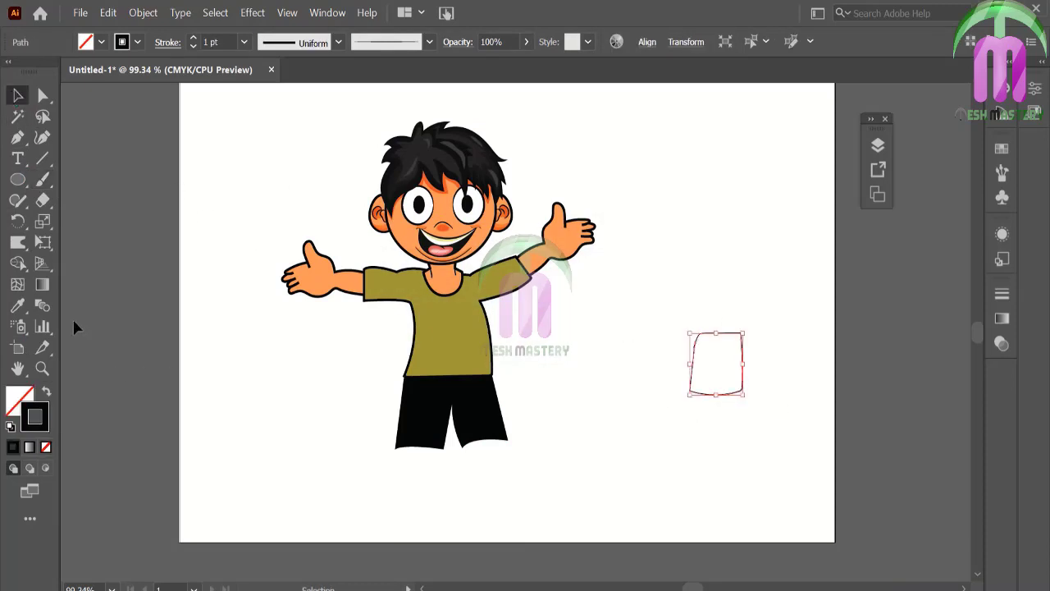
{"action": "left_click", "coordinate": [18, 306]}
{"action": "left_click", "coordinate": [288, 279]}
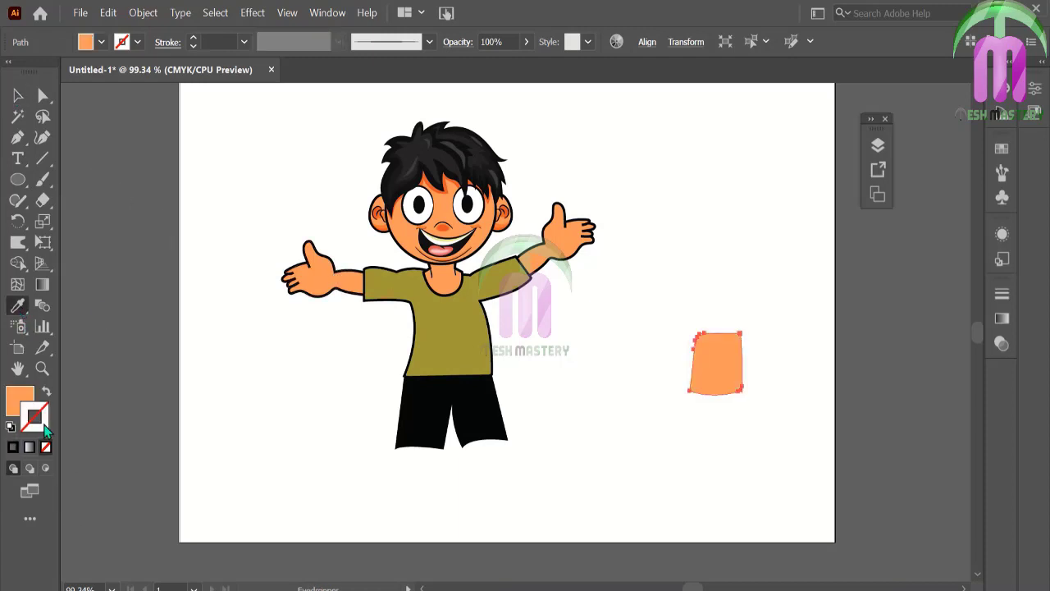
{"action": "left_click", "coordinate": [1002, 148]}
{"action": "left_click", "coordinate": [830, 197], "text": "shift"}
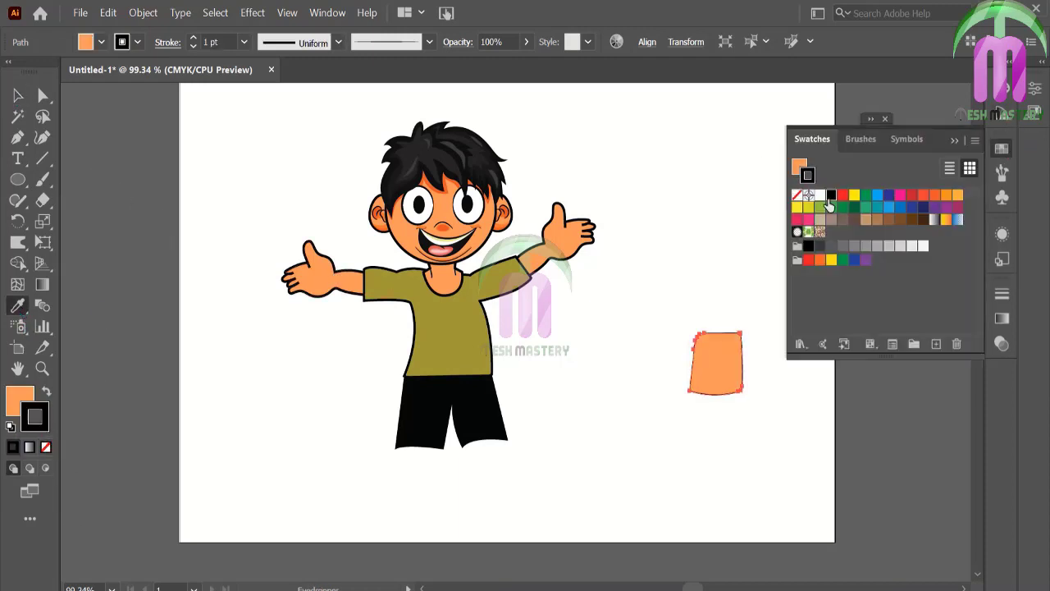
{"action": "left_click", "coordinate": [244, 42]}
{"action": "left_click", "coordinate": [264, 133]}
- Narrow the shape into a leg, reflect it, and send it behind the black shorts
{"action": "key", "text": "v"}
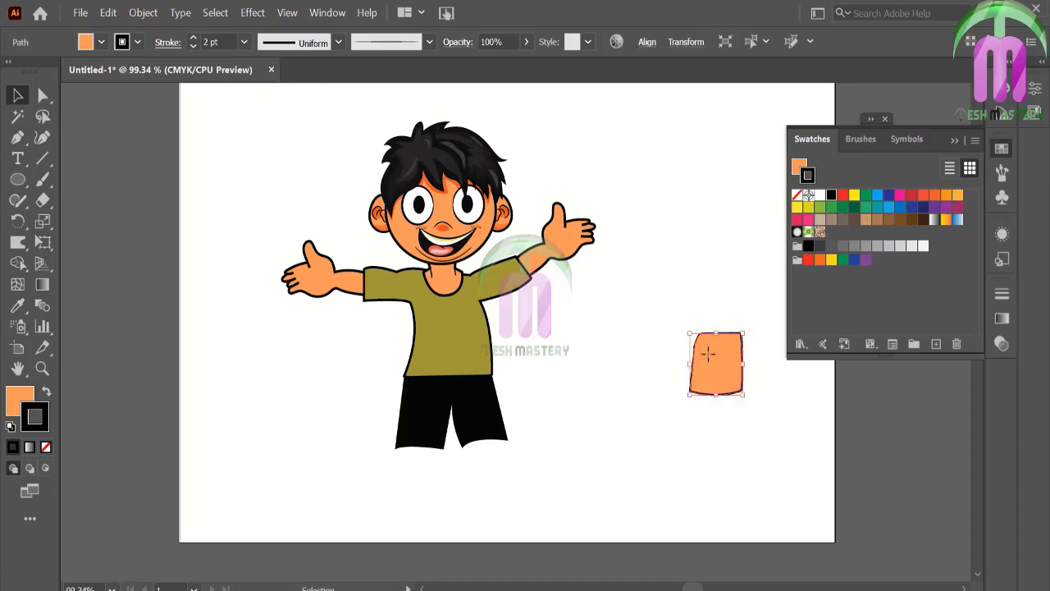
{"action": "mouse_move", "coordinate": [690, 333]}
{"action": "left_mouse_down"}
{"action": "mouse_move", "coordinate": [710, 337]}
{"action": "mouse_move", "coordinate": [491, 450]}
{"action": "left_mouse_up"}
{"action": "right_click", "coordinate": [715, 342]}
{"action": "left_click", "coordinate": [527, 415]}
{"action": "left_click", "coordinate": [513, 418]}
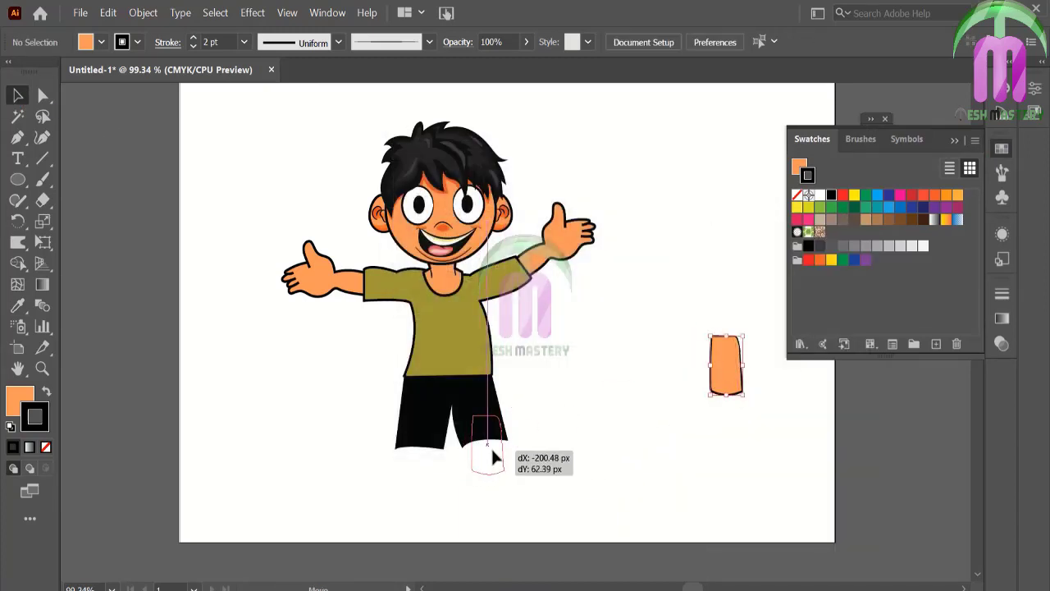
{"action": "right_click", "coordinate": [492, 450]}
{"action": "left_click", "coordinate": [414, 356]}
{"action": "left_click", "coordinate": [589, 389]}
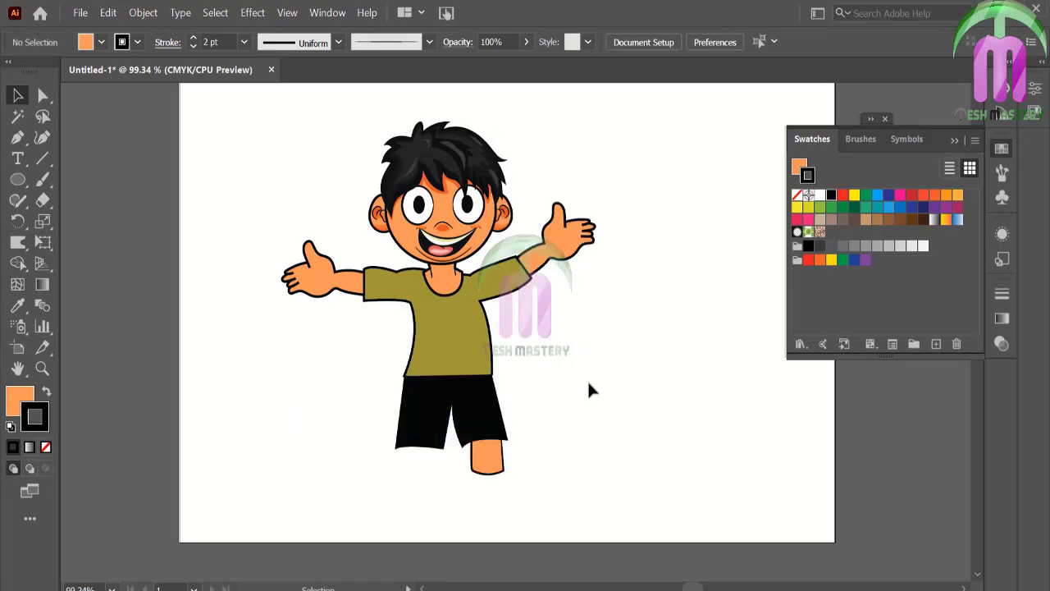
- Make a mirrored copy of the leg and move it left beside the first
{"action": "right_click", "coordinate": [496, 460]}
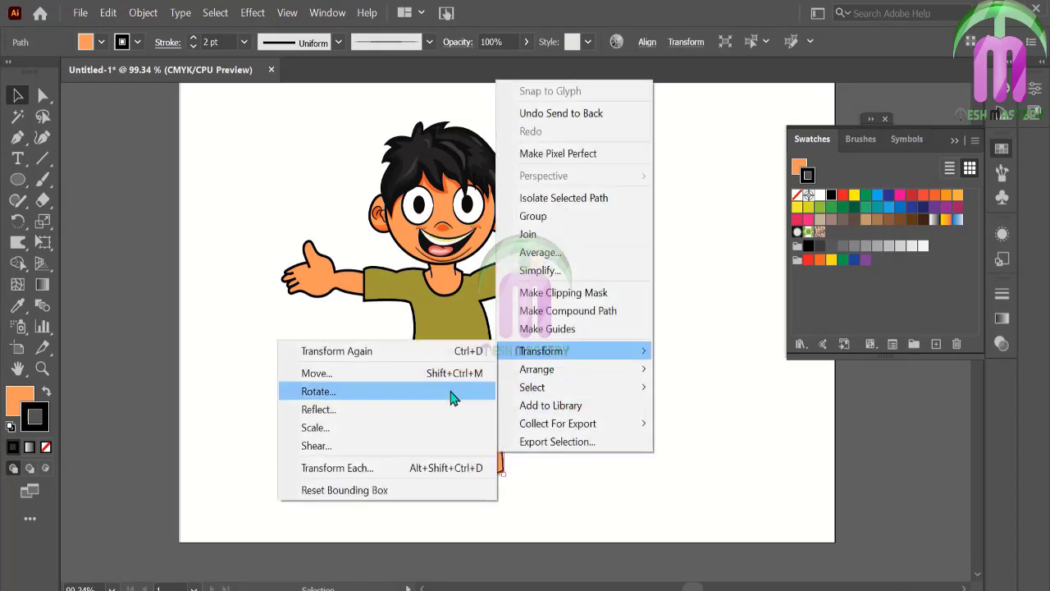
{"action": "left_click", "coordinate": [388, 411]}
{"action": "left_click", "coordinate": [440, 417]}
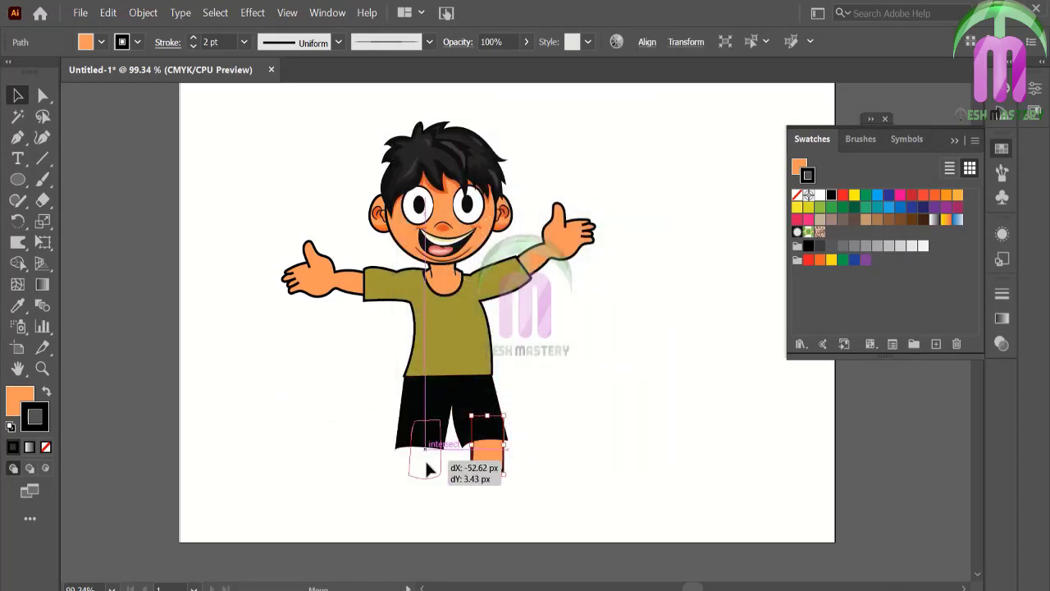
{"action": "left_click_drag", "start_coordinate": [486, 464], "coordinate": [422, 464]}
{"action": "left_click", "coordinate": [597, 424]}
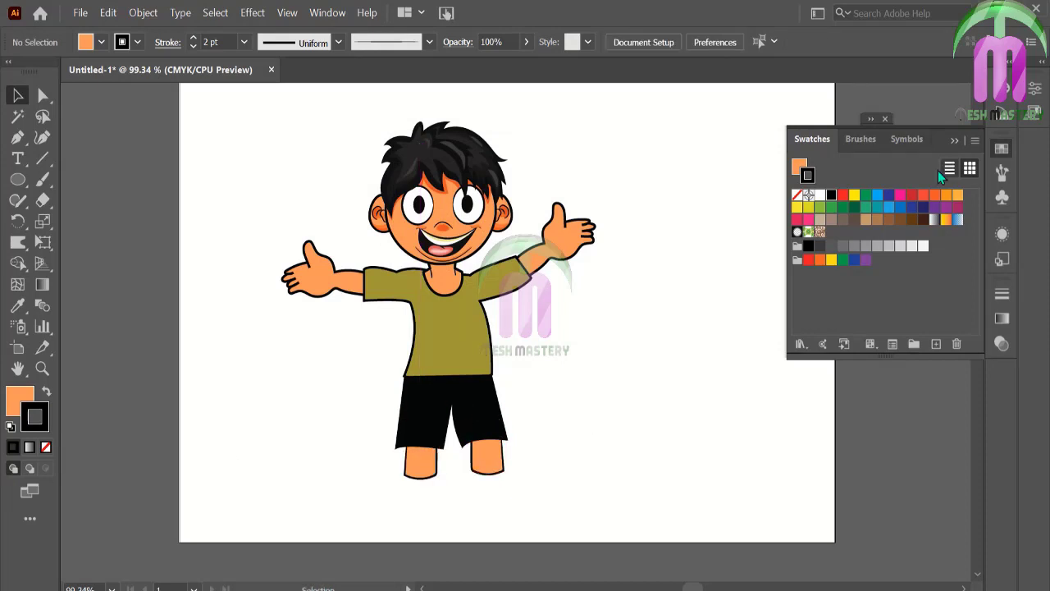
{"action": "left_click", "coordinate": [954, 140]}
{"action": "left_click", "coordinate": [36, 182]}
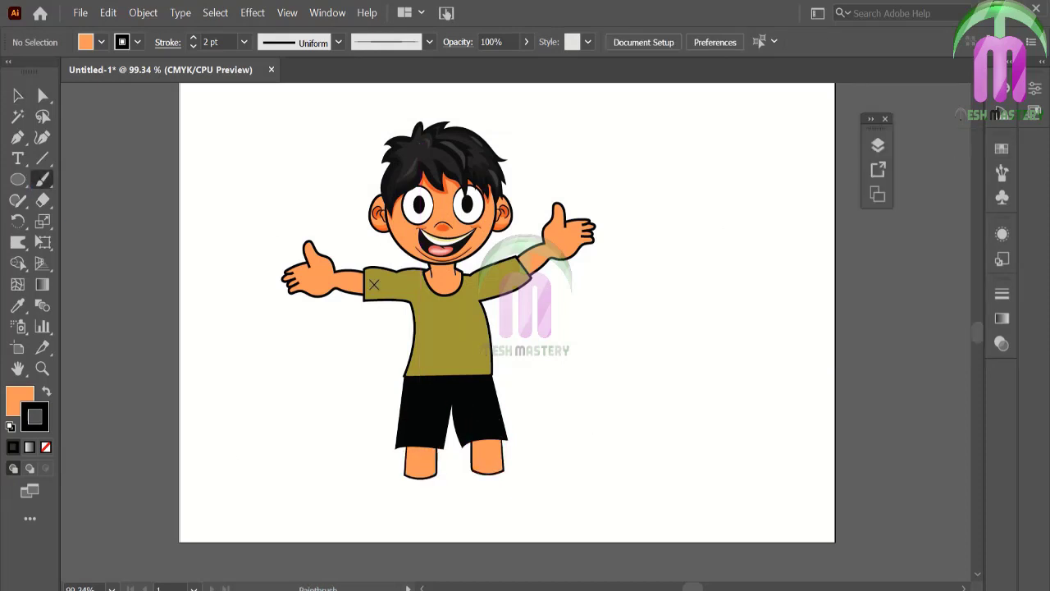
- Draw a square with a 5 pt teal (#0FF2CC) outline
{"action": "mouse_move", "coordinate": [599, 326]}
{"action": "left_mouse_down"}
{"action": "mouse_move", "coordinate": [728, 446]}
{"action": "mouse_move", "coordinate": [715, 449]}
{"action": "left_mouse_up"}
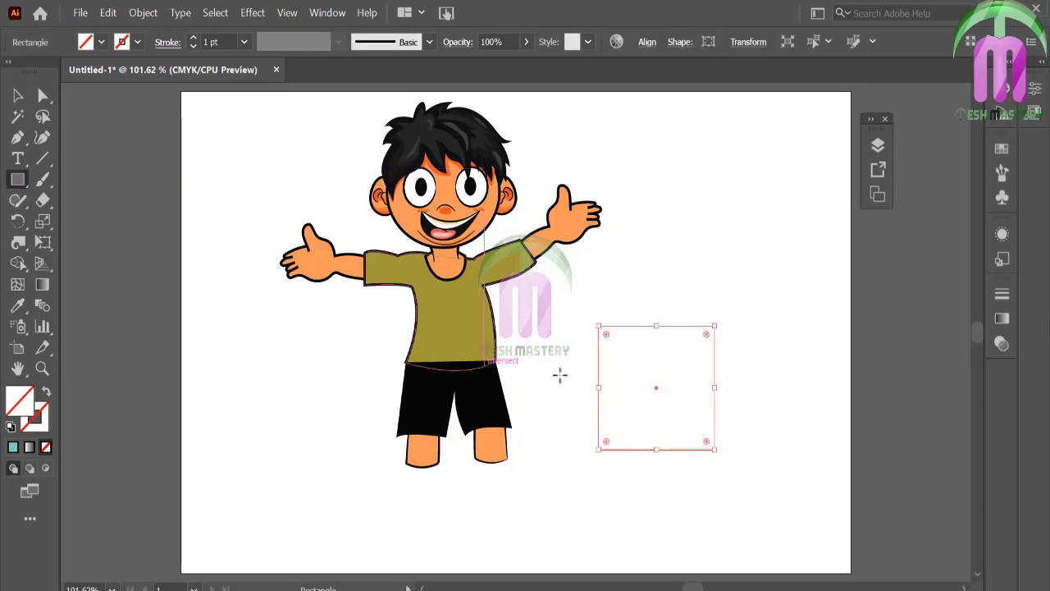
{"action": "left_click", "coordinate": [18, 95]}
{"action": "double_click", "coordinate": [20, 402]}
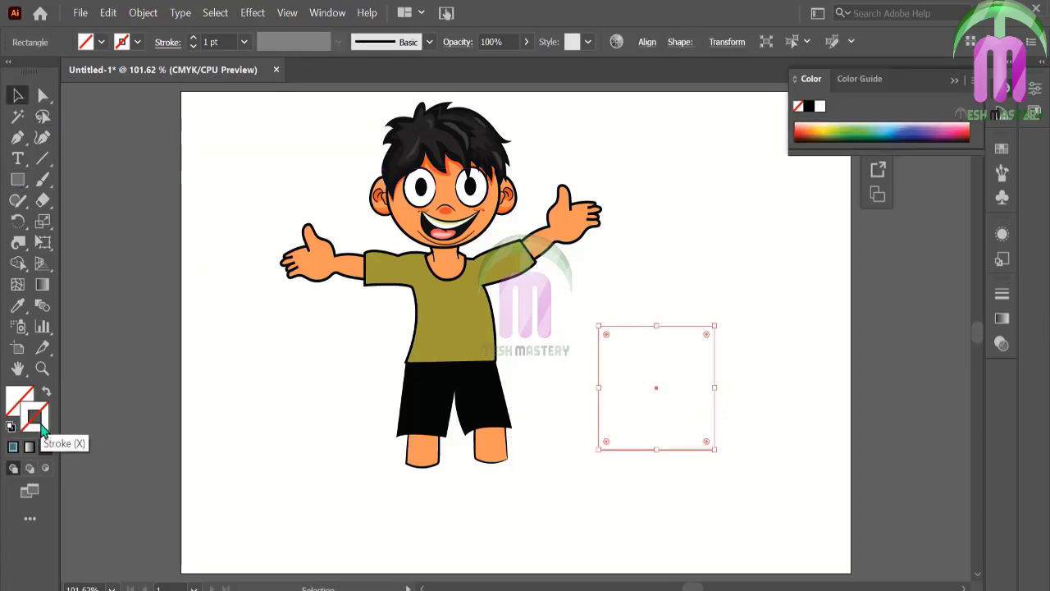
{"action": "type", "text": "0FF2CC"}
{"action": "left_click", "coordinate": [699, 196]}
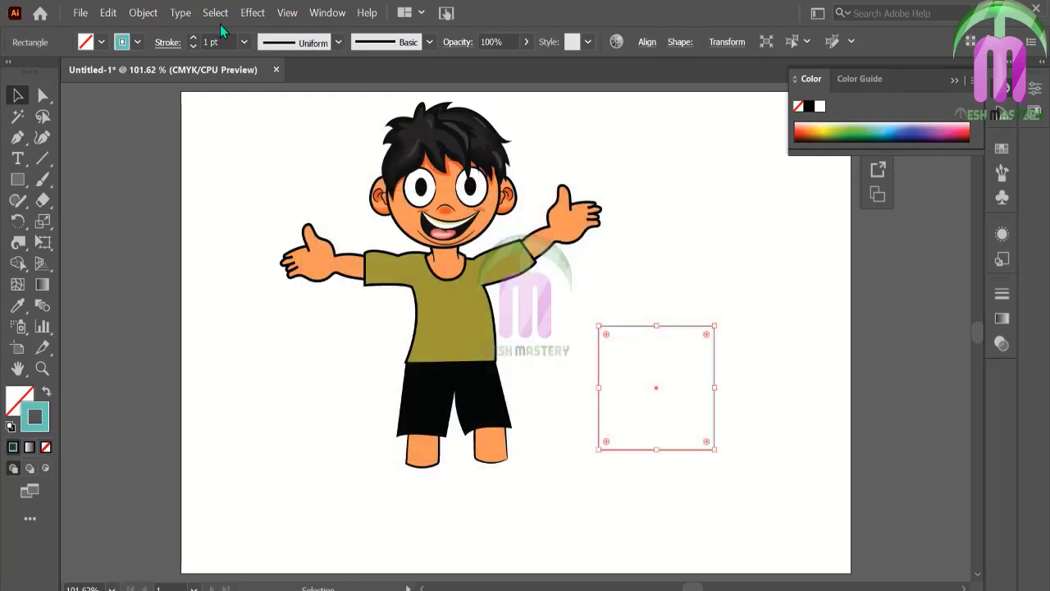
{"action": "left_click", "coordinate": [244, 42]}
{"action": "left_click", "coordinate": [269, 197]}
- Apply 3D Extrude & Bevel to the square with the Isometric Top position
{"action": "left_click", "coordinate": [243, 14]}
{"action": "left_click", "coordinate": [164, 110]}
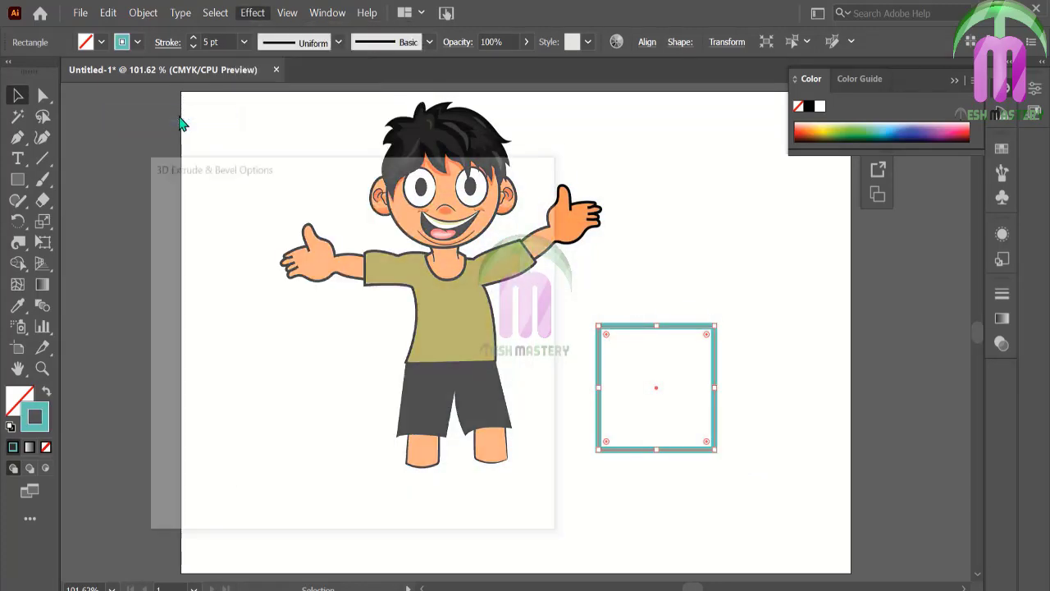
{"action": "left_click", "coordinate": [295, 195]}
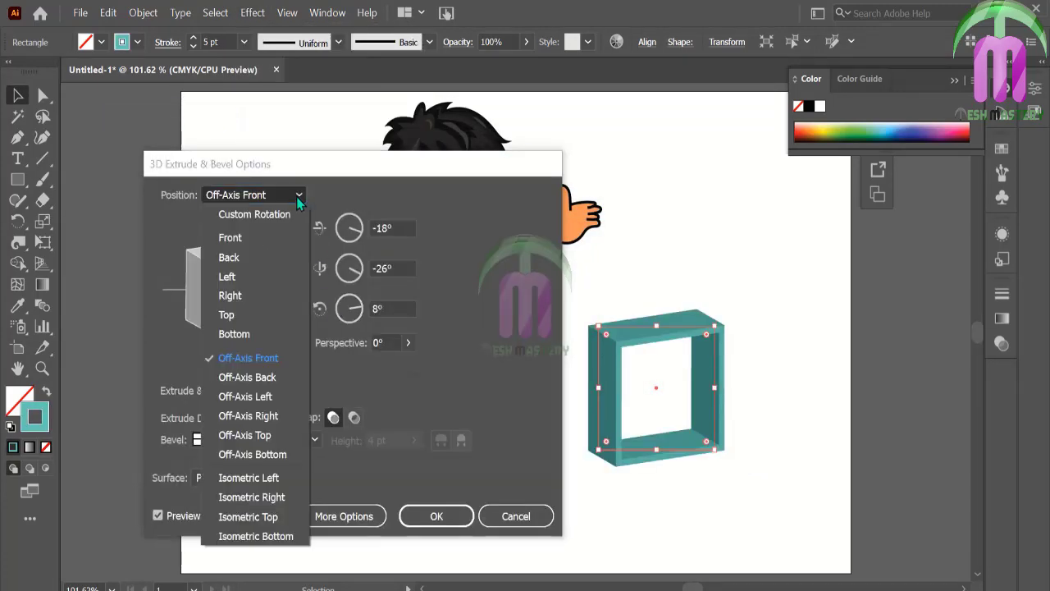
{"action": "left_click", "coordinate": [271, 514]}
{"action": "left_click", "coordinate": [426, 514]}
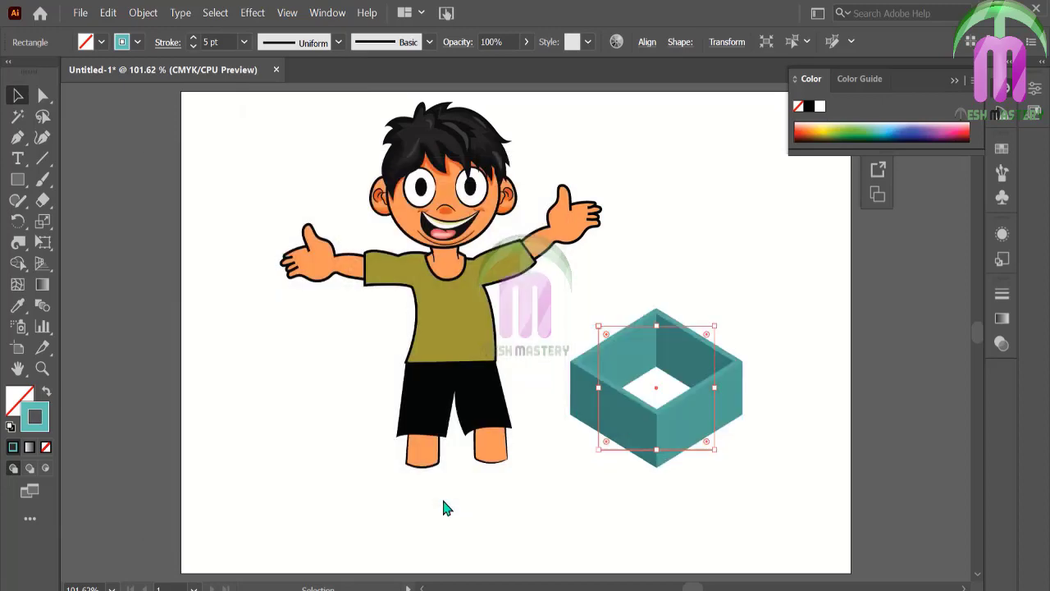
- Move the 3D box under the boy, send it behind him, and enlarge it around his legs
{"action": "left_click_drag", "start_coordinate": [698, 410], "coordinate": [477, 493]}
{"action": "right_click", "coordinate": [499, 483]}
{"action": "left_click", "coordinate": [462, 430]}
{"action": "left_click", "coordinate": [658, 358]}
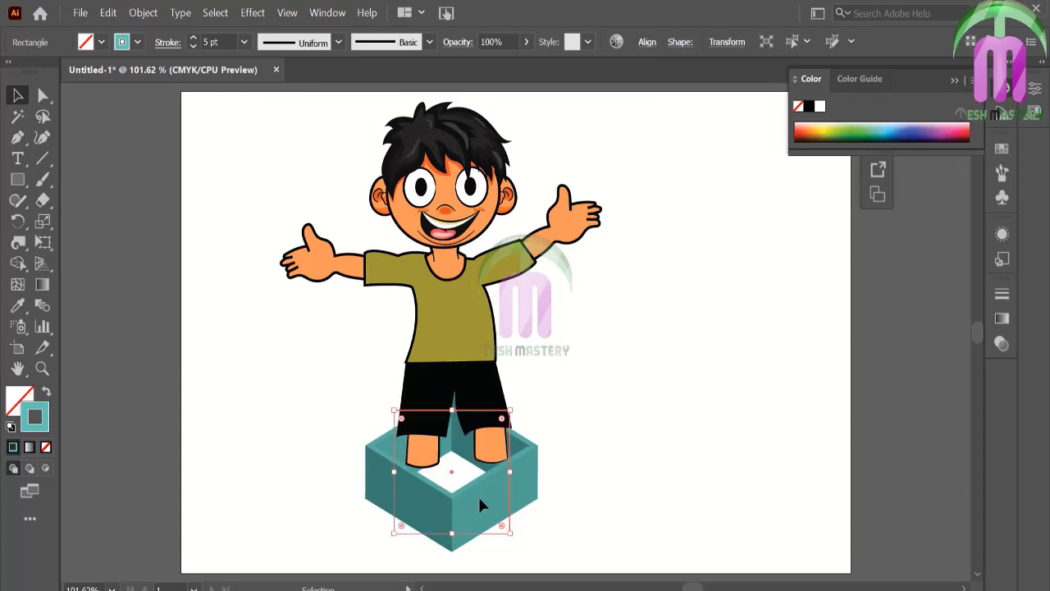
{"action": "left_click_drag", "start_coordinate": [510, 533], "coordinate": [527, 548]}
- Duplicate the teal box, shrink the copy and place it over the boy's legs
{"action": "left_click", "coordinate": [613, 443]}
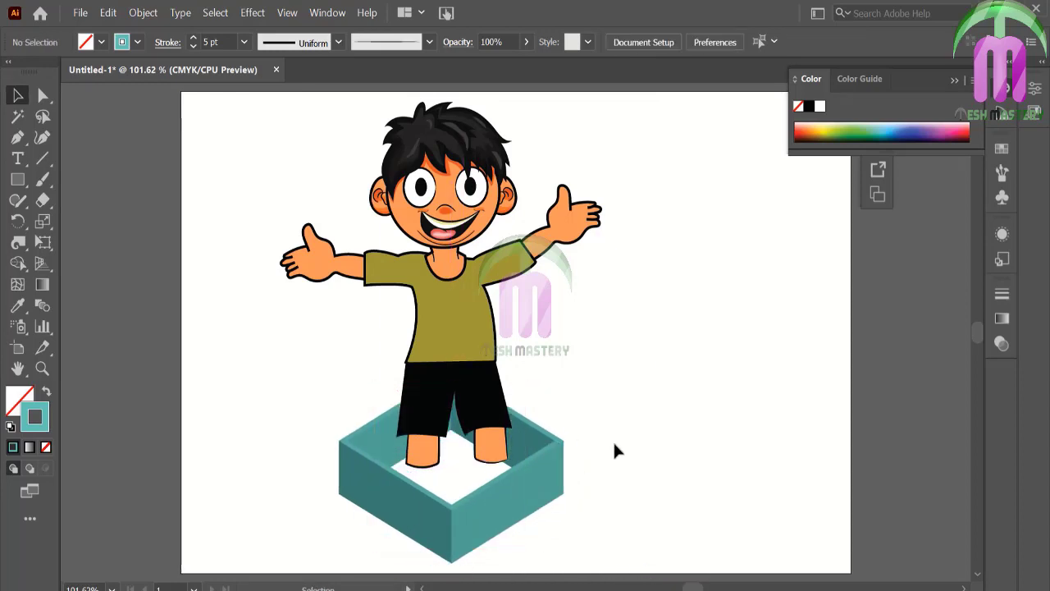
{"action": "left_click_drag", "start_coordinate": [513, 497], "coordinate": [729, 406]}
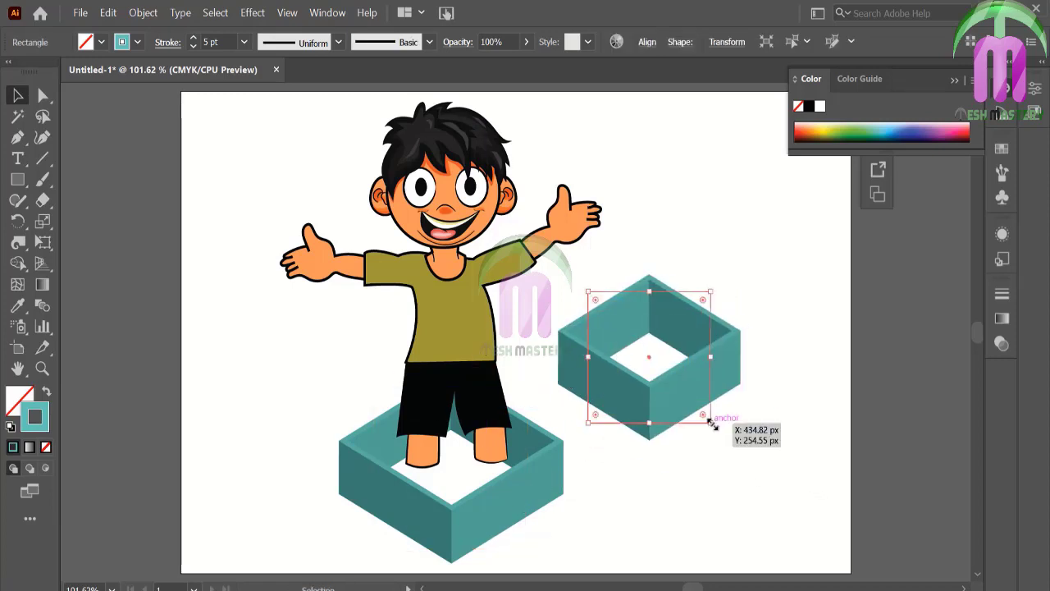
{"action": "left_click_drag", "start_coordinate": [739, 454], "coordinate": [708, 422]}
{"action": "mouse_move", "coordinate": [637, 415]}
{"action": "left_mouse_down"}
{"action": "mouse_move", "coordinate": [549, 433]}
{"action": "mouse_move", "coordinate": [479, 476]}
{"action": "left_mouse_up"}
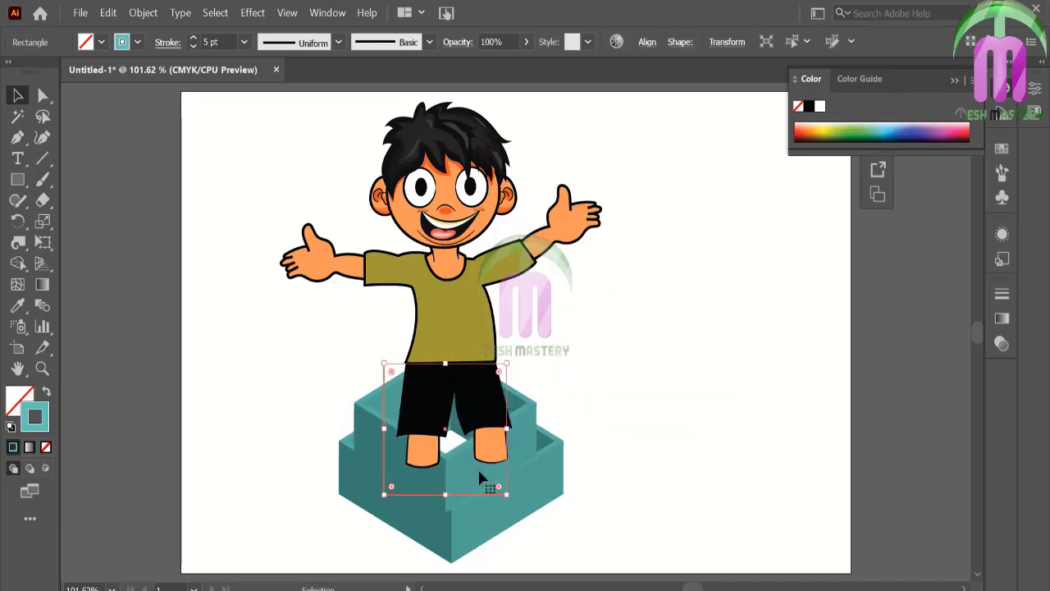
{"action": "right_click", "coordinate": [479, 473]}
{"action": "left_click", "coordinate": [455, 405]}
{"action": "key", "text": "ctrl+z"}
{"action": "key", "text": "ctrl+z"}
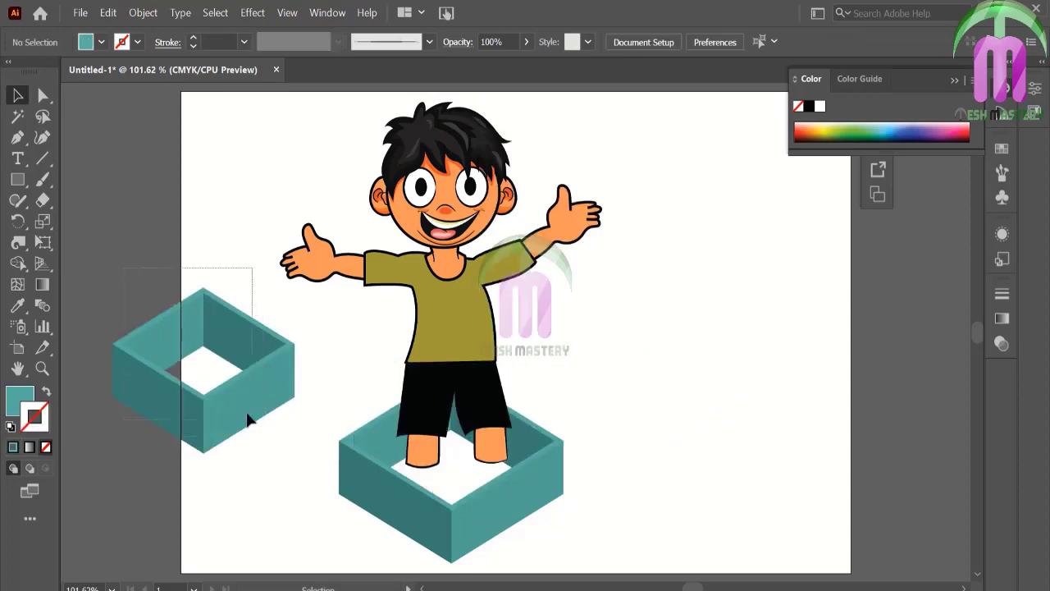
- Break the box copy apart and move its wall pieces beside the boy's legs
{"action": "right_click", "coordinate": [264, 435]}
{"action": "left_click", "coordinate": [303, 314]}
{"action": "left_click", "coordinate": [197, 406]}
{"action": "left_click", "coordinate": [238, 379]}
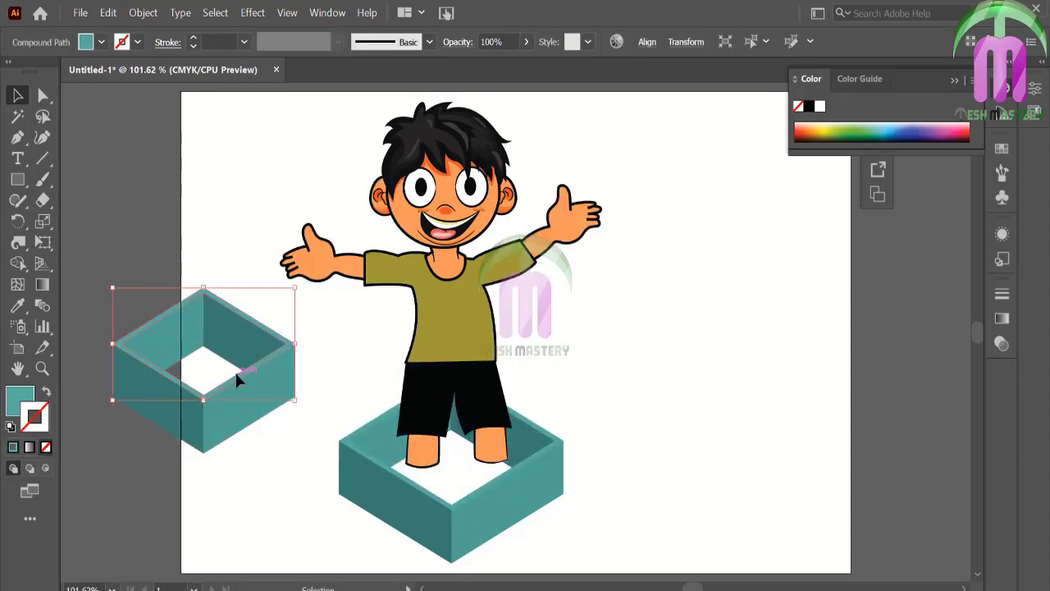
{"action": "left_click_drag", "start_coordinate": [259, 457], "coordinate": [422, 486]}
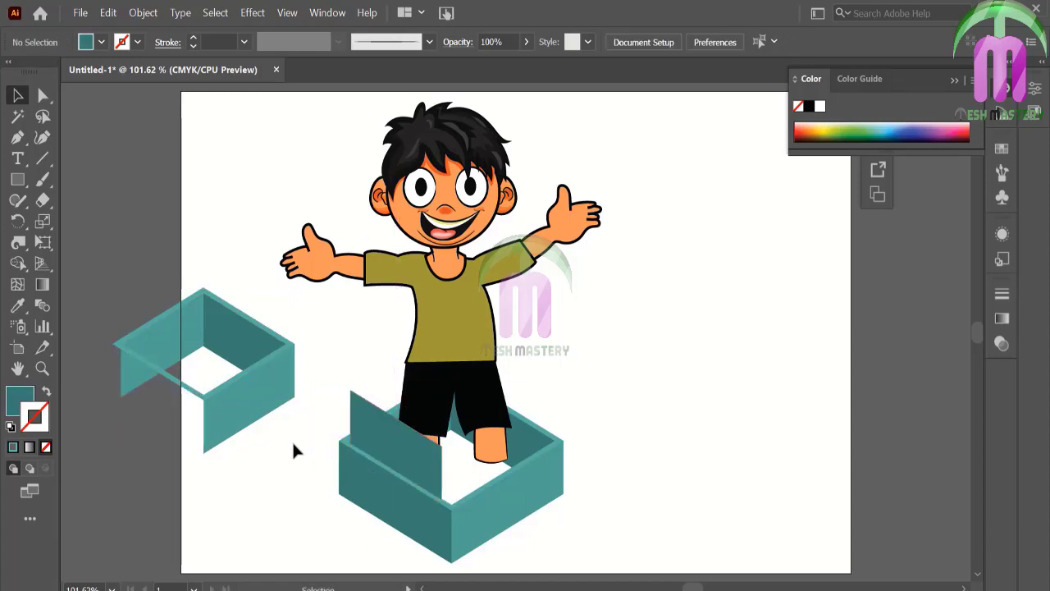
{"action": "left_click_drag", "start_coordinate": [292, 440], "coordinate": [507, 430]}
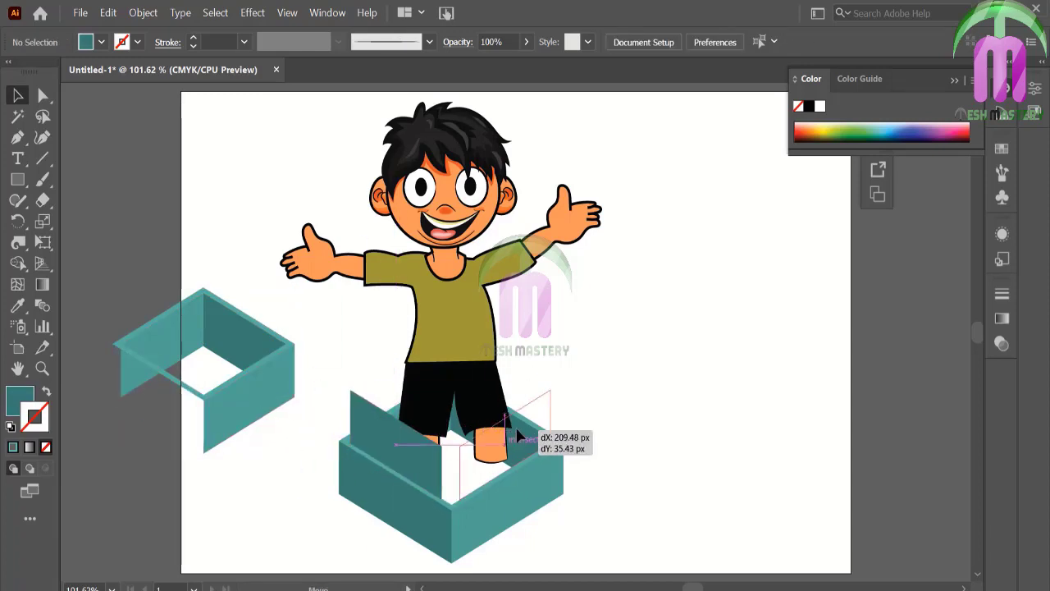
- Send the right-front wall behind the shorts and resize the left flap wall
{"action": "left_click", "coordinate": [605, 375]}
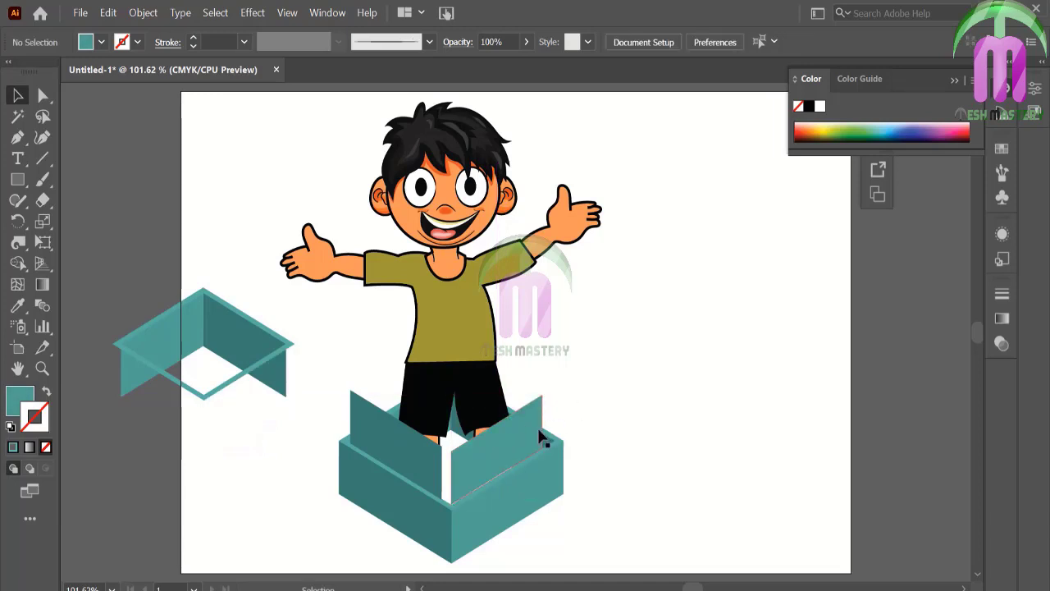
{"action": "left_click", "coordinate": [538, 433]}
{"action": "key", "text": "ctrl+bracketleft"}
{"action": "left_click", "coordinate": [636, 401]}
{"action": "left_click", "coordinate": [439, 492]}
{"action": "left_click_drag", "start_coordinate": [445, 504], "coordinate": [452, 499]}
{"action": "left_click", "coordinate": [600, 413]}
- Raise and widen the right flap wall beside the boy's legs
{"action": "left_click", "coordinate": [458, 482]}
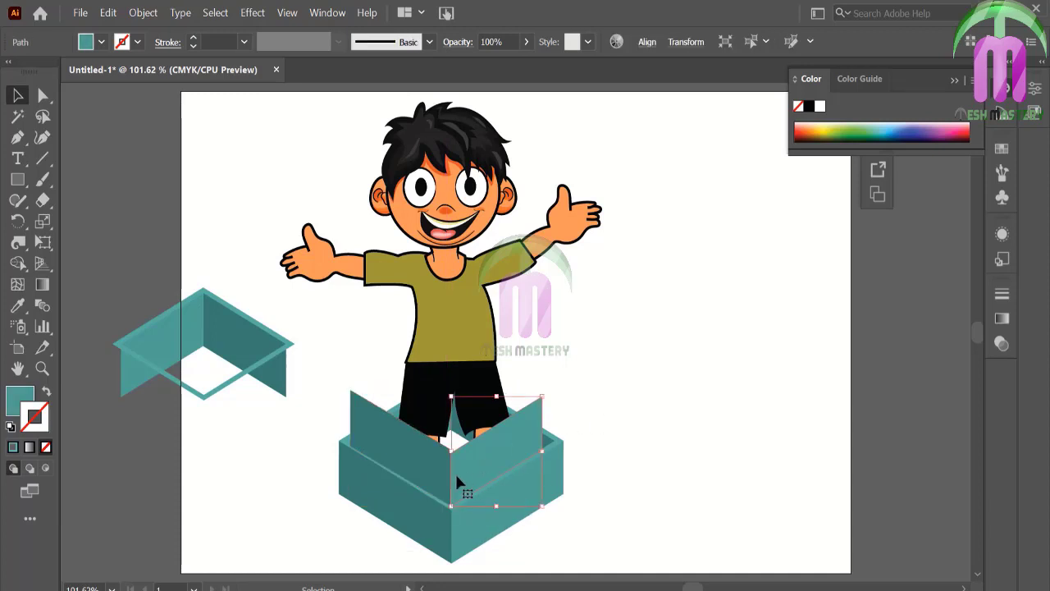
{"action": "left_click_drag", "start_coordinate": [451, 396], "coordinate": [452, 391]}
{"action": "left_click", "coordinate": [597, 425]}
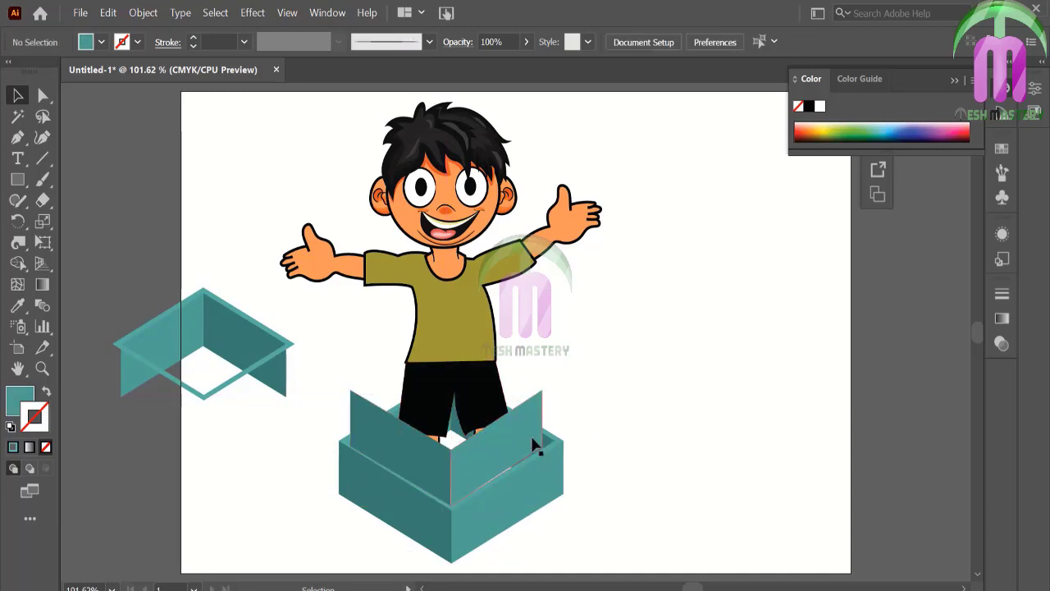
{"action": "left_click", "coordinate": [530, 446]}
{"action": "left_click_drag", "start_coordinate": [541, 449], "coordinate": [548, 429]}
{"action": "left_click", "coordinate": [592, 420]}
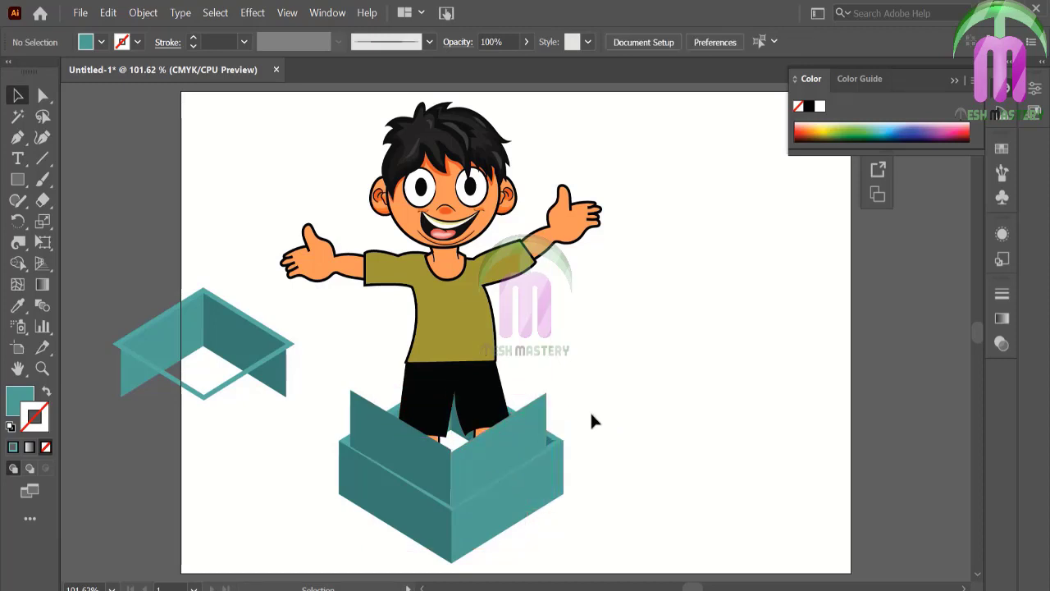
- Delete the copy's front frame and move the chevron walls toward the boy's box
{"action": "left_click", "coordinate": [415, 450]}
{"action": "left_click", "coordinate": [211, 375]}
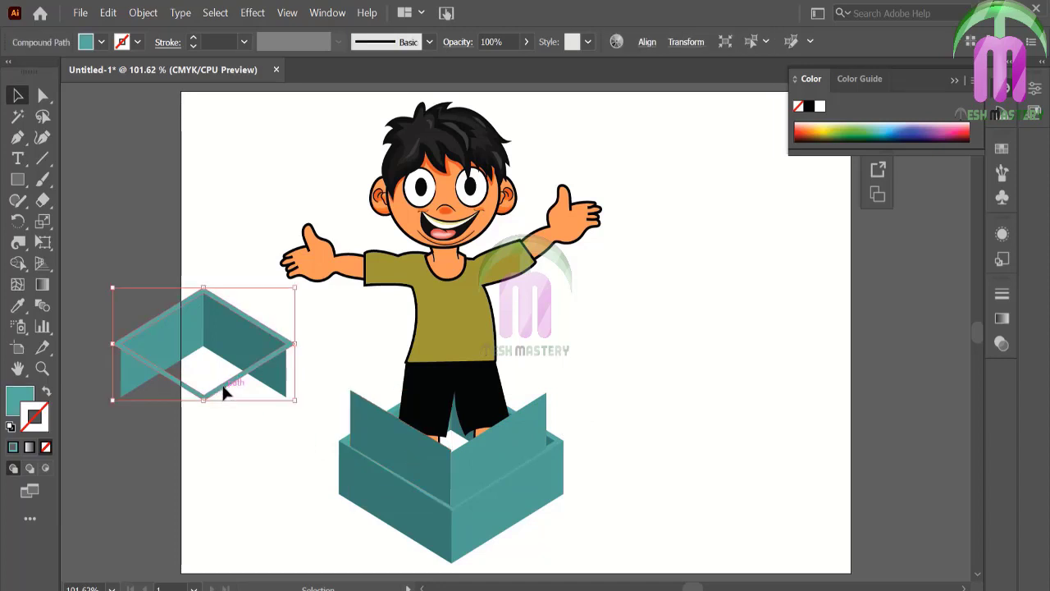
{"action": "key", "text": "Delete"}
{"action": "left_click_drag", "start_coordinate": [204, 326], "coordinate": [476, 379]}
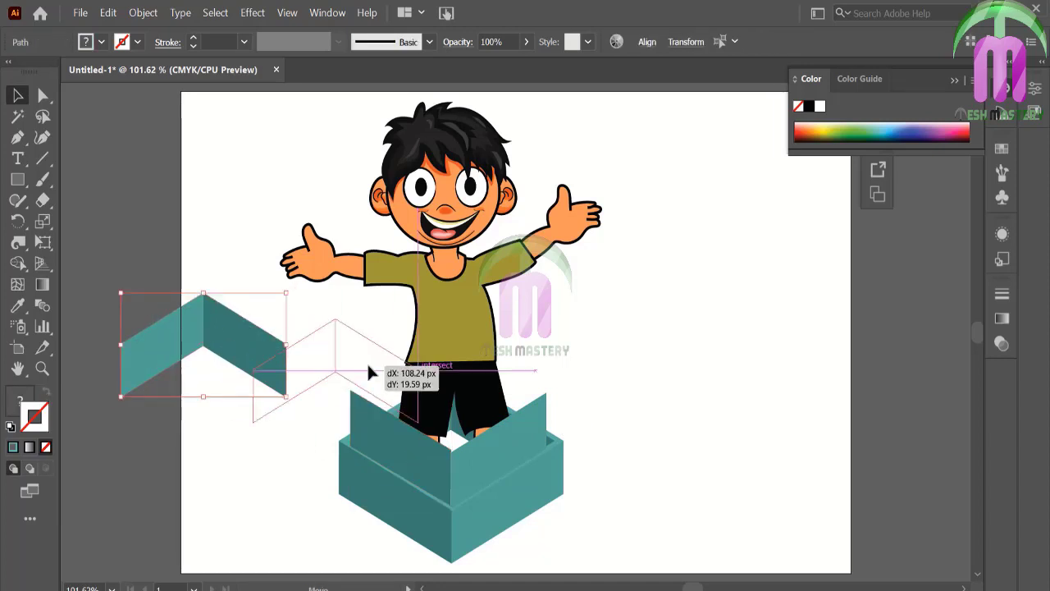
- Send the chevron walls to the back and resize the teal wall pieces behind the legs
{"action": "right_click", "coordinate": [492, 380]}
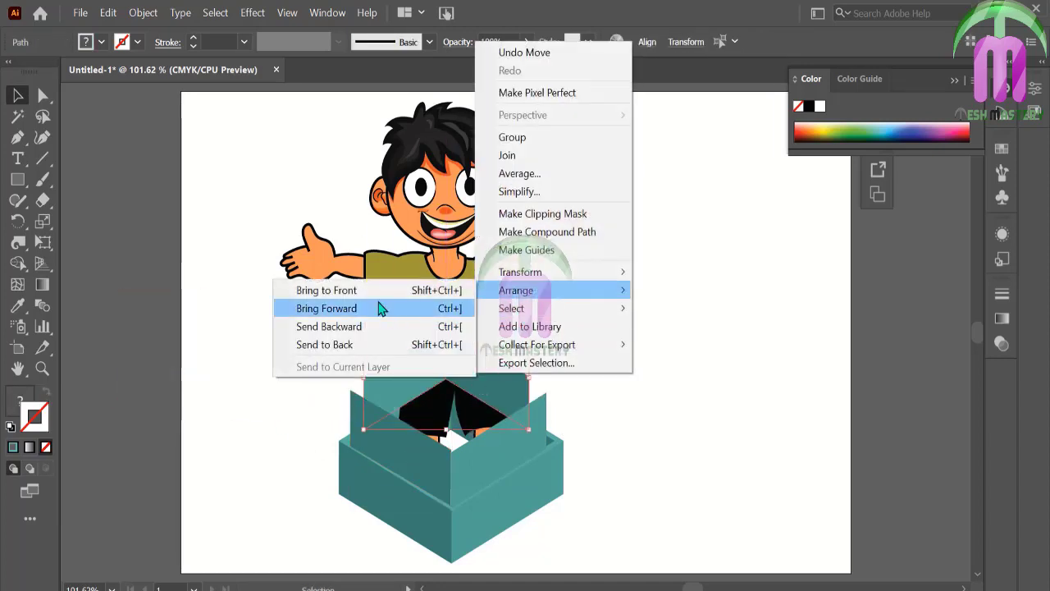
{"action": "left_click", "coordinate": [295, 344]}
{"action": "left_click", "coordinate": [396, 384]}
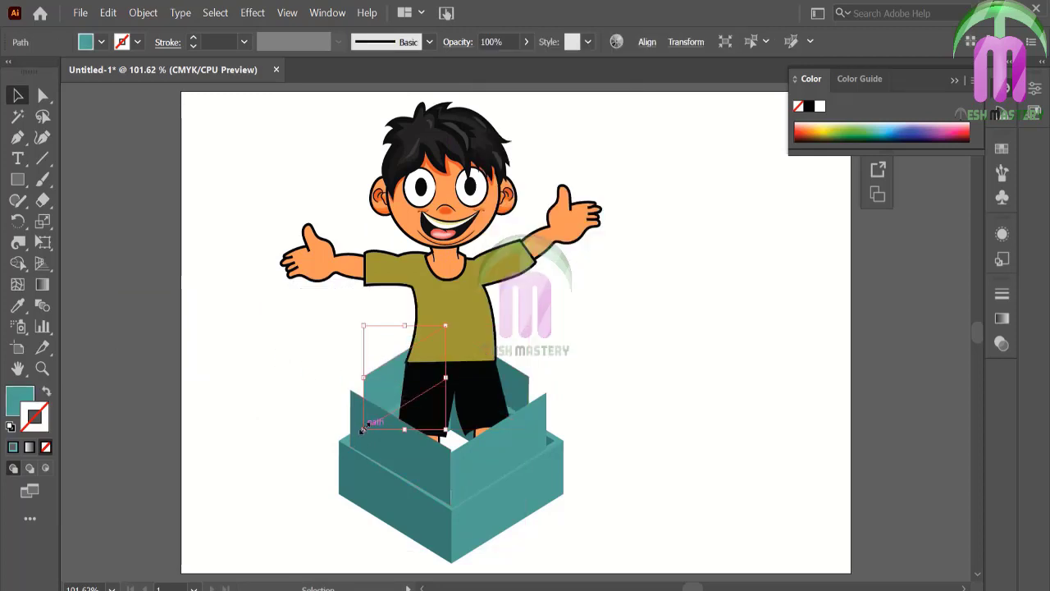
{"action": "left_click_drag", "start_coordinate": [363, 444], "coordinate": [351, 447]}
{"action": "left_click", "coordinate": [279, 426]}
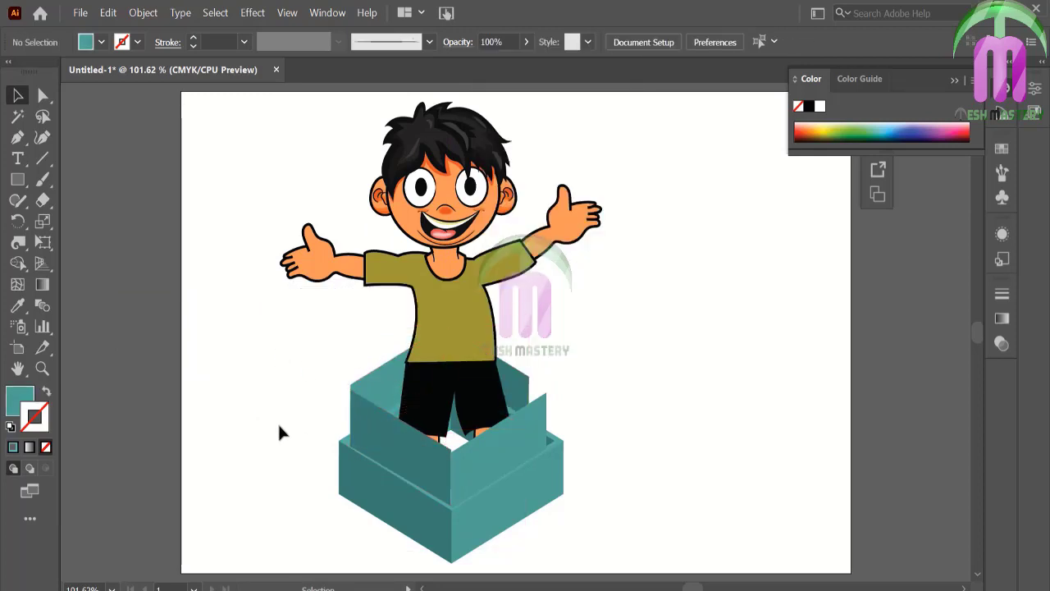
{"action": "left_click", "coordinate": [505, 381]}
{"action": "left_click_drag", "start_coordinate": [547, 444], "coordinate": [548, 444]}
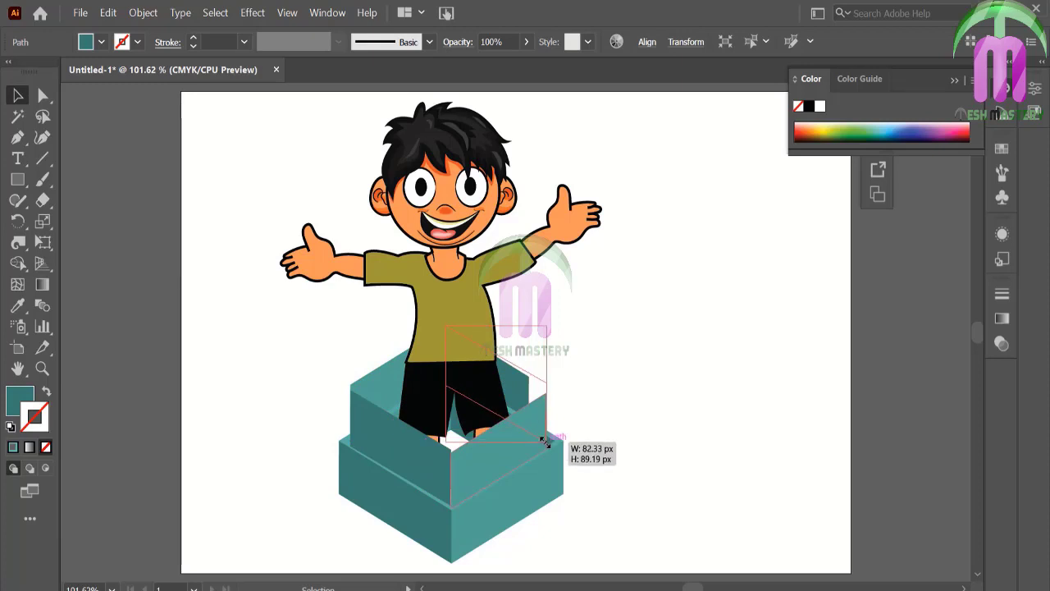
{"action": "left_click", "coordinate": [608, 400]}
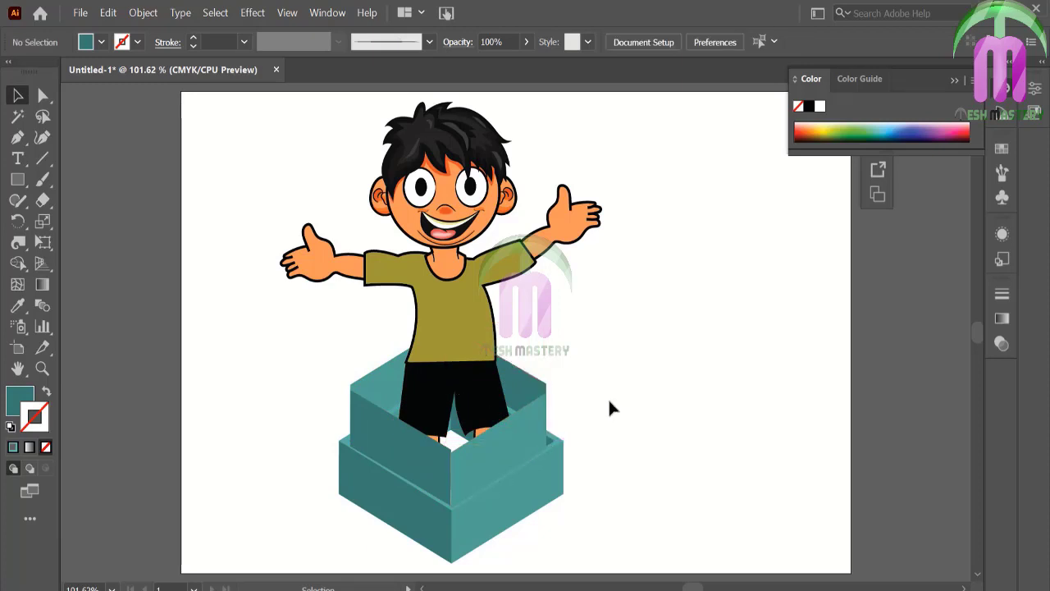
- Draw a small rectangle over the boy's legs and send it behind the boy
{"action": "left_click", "coordinate": [17, 179]}
{"action": "left_click_drag", "start_coordinate": [406, 399], "coordinate": [495, 467]}
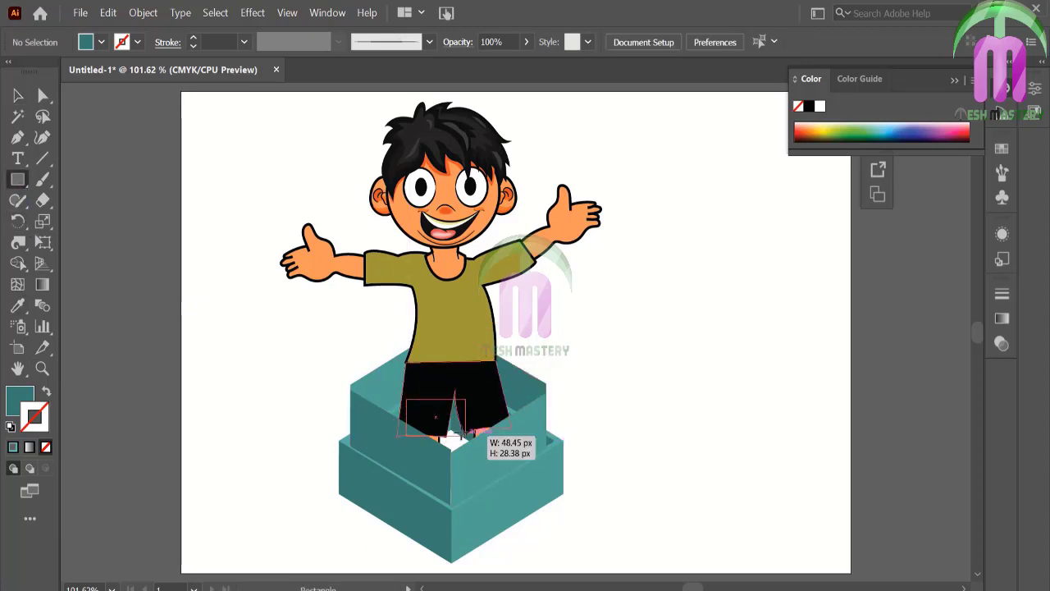
{"action": "right_click", "coordinate": [282, 421]}
{"action": "left_click", "coordinate": [237, 391]}
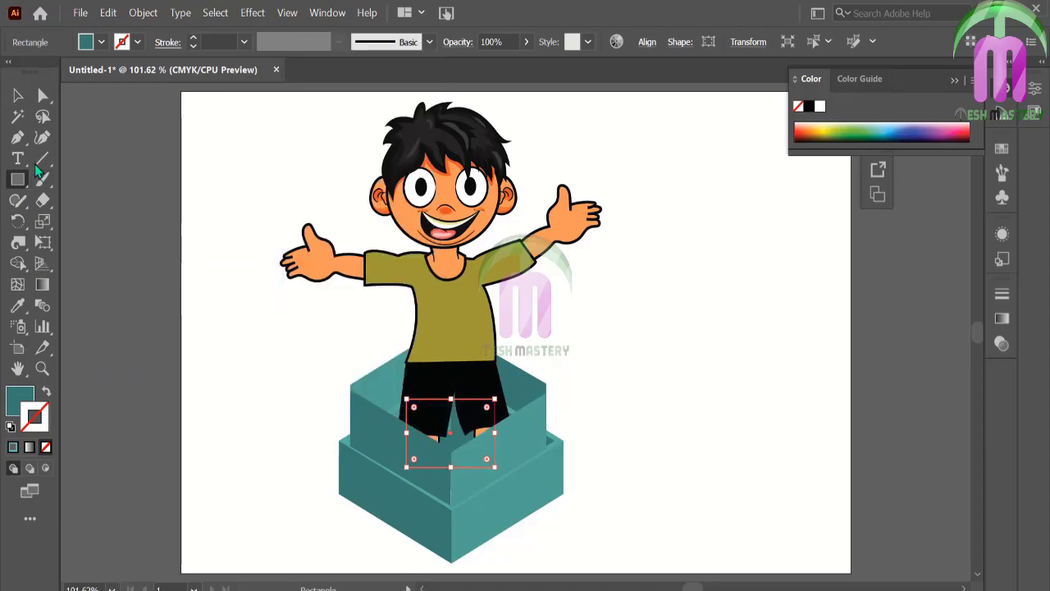
- Expand the teal box's appearance and ungroup it into separate shapes
{"action": "left_click", "coordinate": [18, 95]}
{"action": "left_click", "coordinate": [435, 530]}
{"action": "right_click", "coordinate": [435, 530]}
{"action": "left_click", "coordinate": [143, 12]}
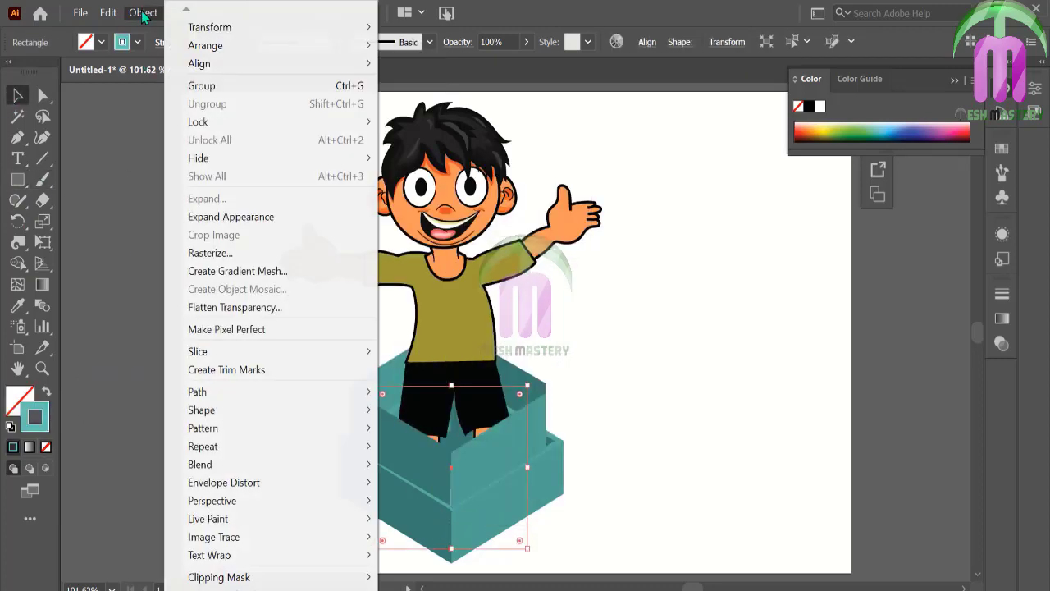
{"action": "left_click", "coordinate": [349, 217]}
{"action": "right_click", "coordinate": [417, 523]}
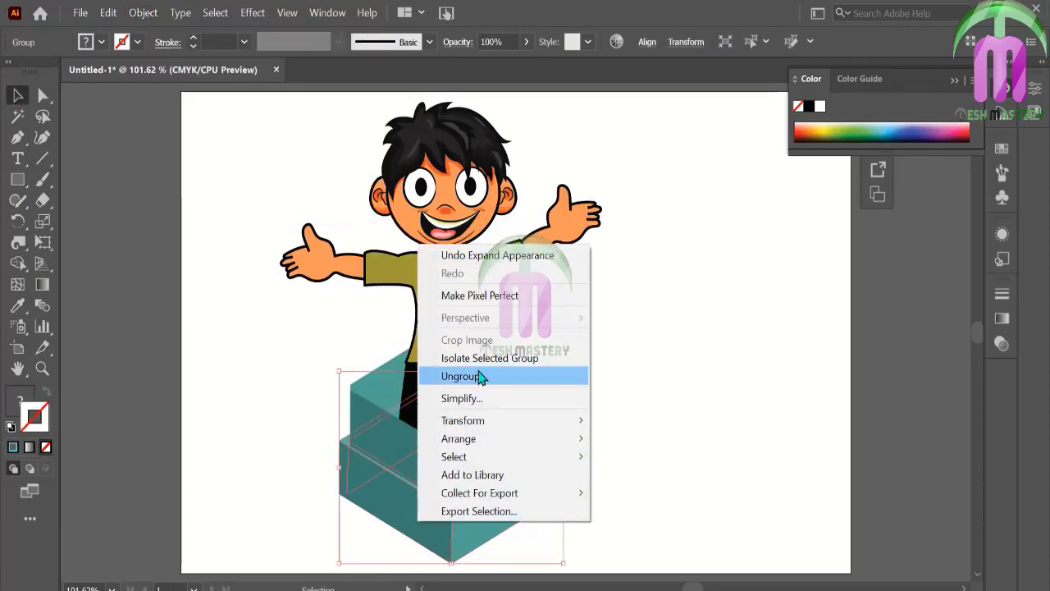
{"action": "left_click", "coordinate": [481, 377]}
{"action": "right_click", "coordinate": [453, 502]}
{"action": "left_click", "coordinate": [497, 370]}
{"action": "left_click", "coordinate": [639, 345]}
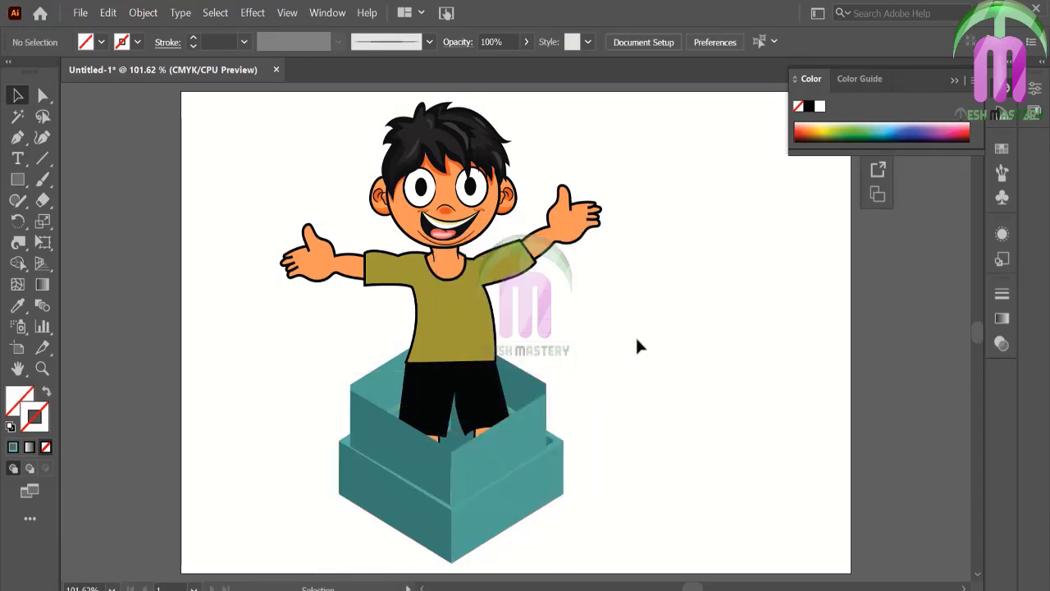
- Eyedropper teal shades onto the box's right front panel and left inner panel
{"action": "left_click", "coordinate": [562, 444]}
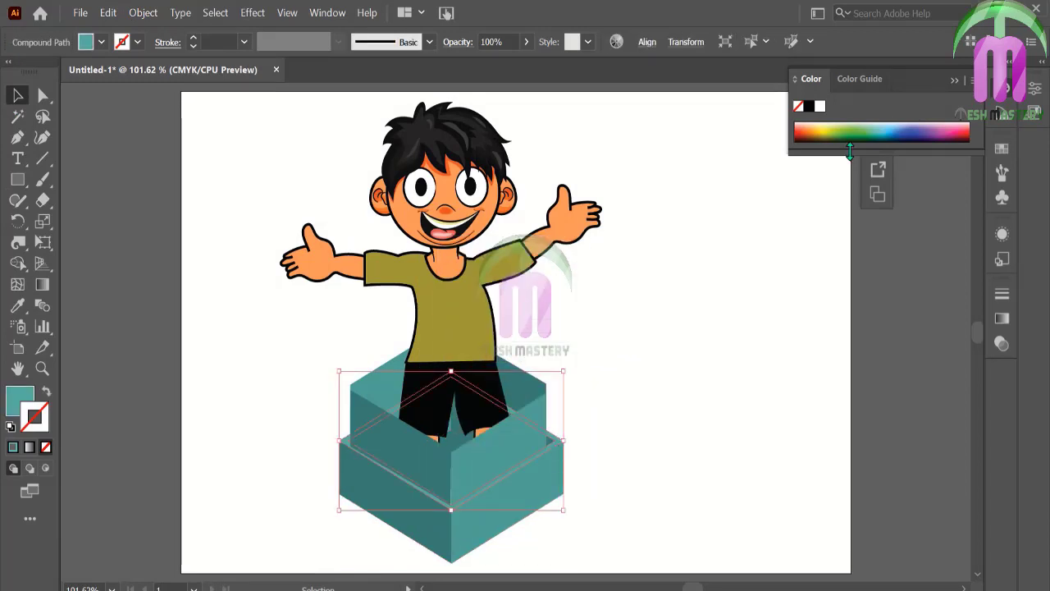
{"action": "left_click", "coordinate": [746, 224]}
{"action": "left_click", "coordinate": [534, 418]}
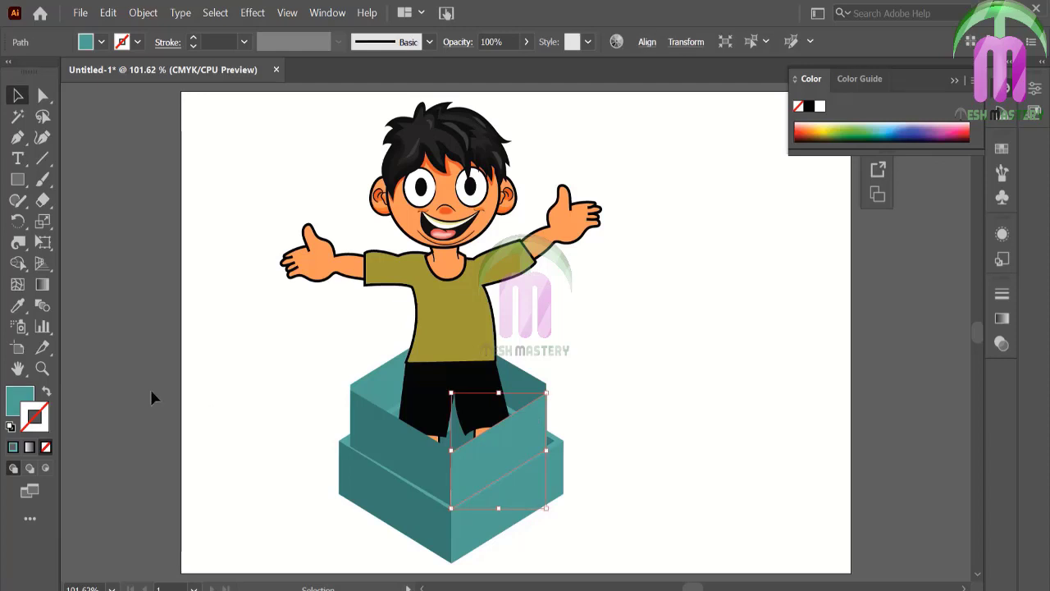
{"action": "left_click", "coordinate": [18, 309]}
{"action": "left_click", "coordinate": [432, 488]}
{"action": "left_click", "coordinate": [423, 456]}
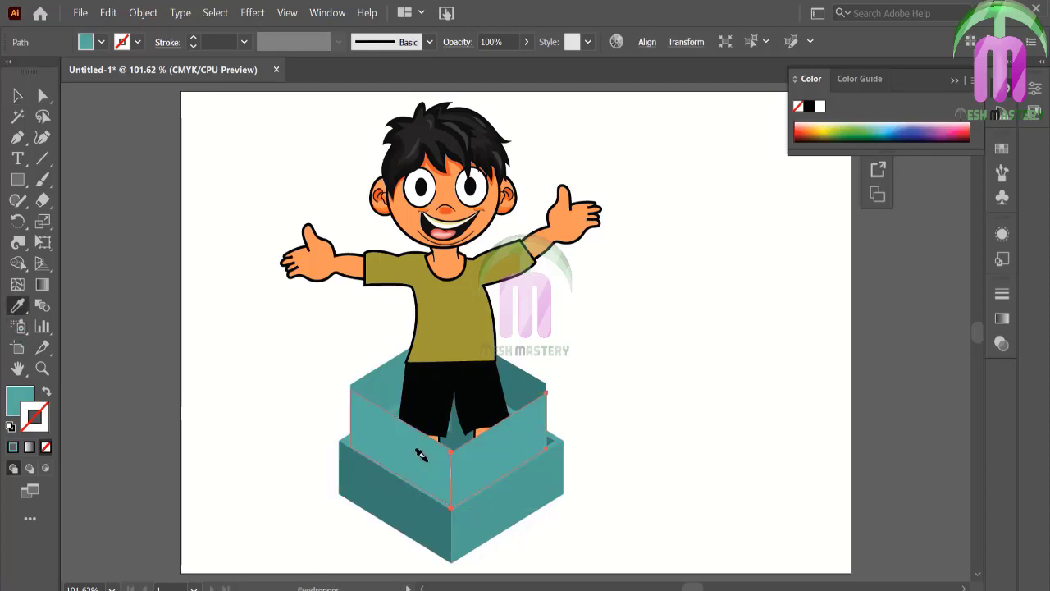
{"action": "key", "text": "v"}
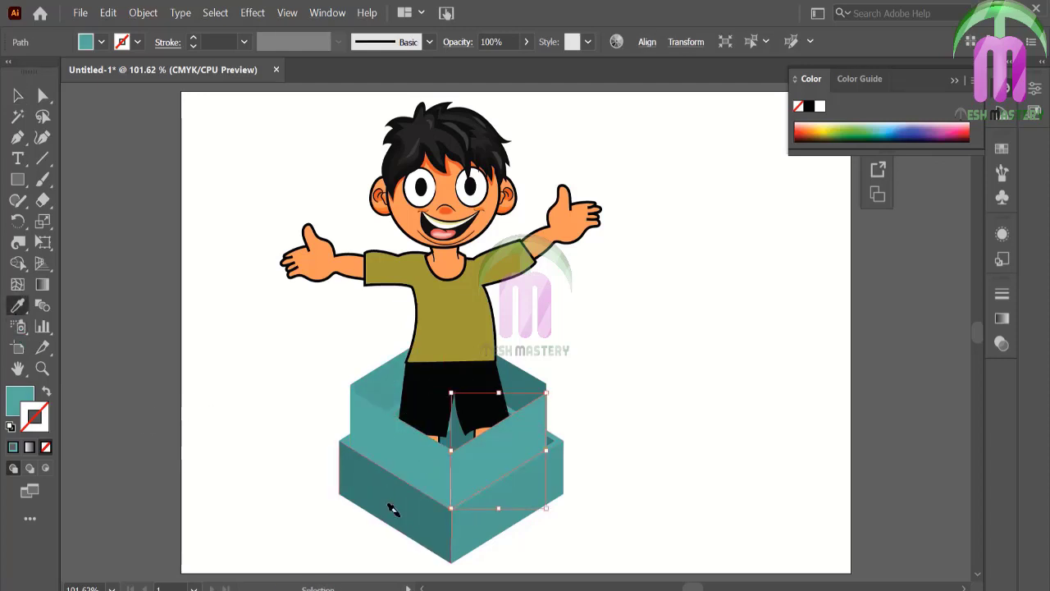
{"action": "key", "text": "v"}
{"action": "left_click", "coordinate": [106, 185]}
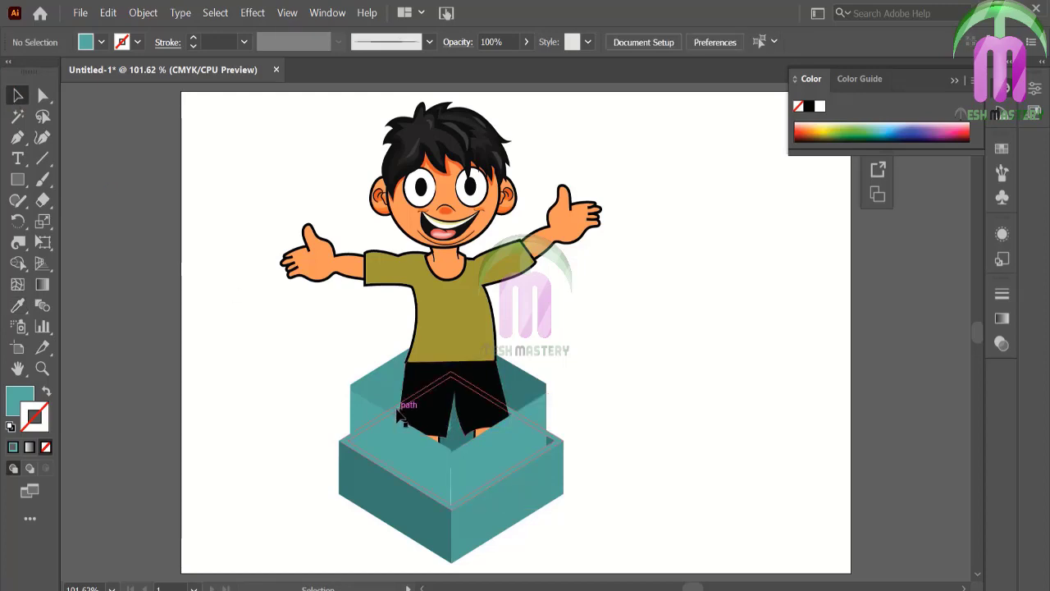
- Give the box's compound path the darker teal and verify the fill in the Color Picker
{"action": "left_click", "coordinate": [420, 499]}
{"action": "key", "text": "i"}
{"action": "left_click", "coordinate": [380, 501]}
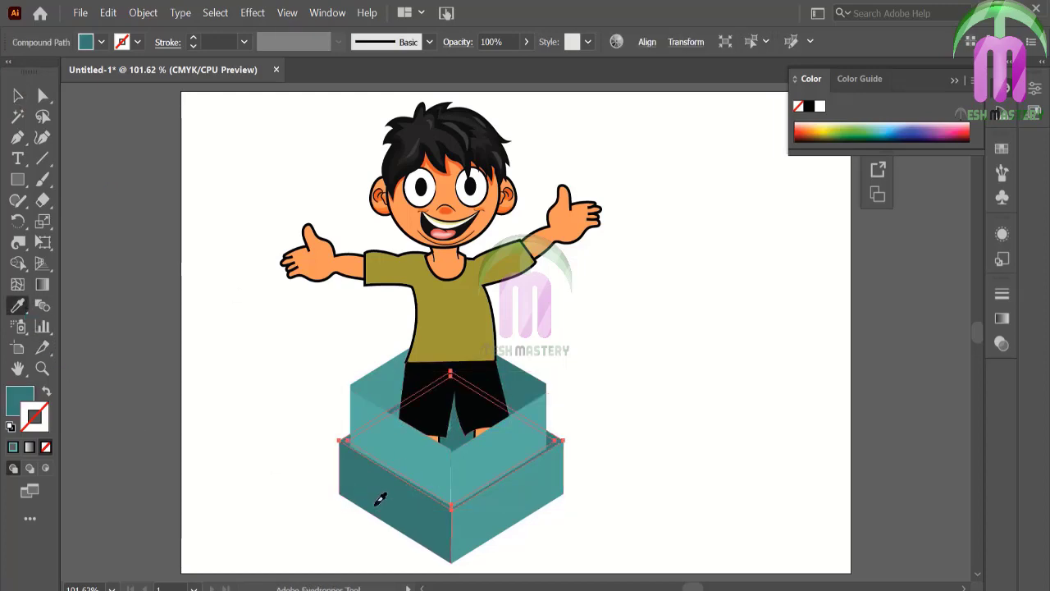
{"action": "double_click", "coordinate": [24, 396]}
{"action": "left_click", "coordinate": [696, 195]}
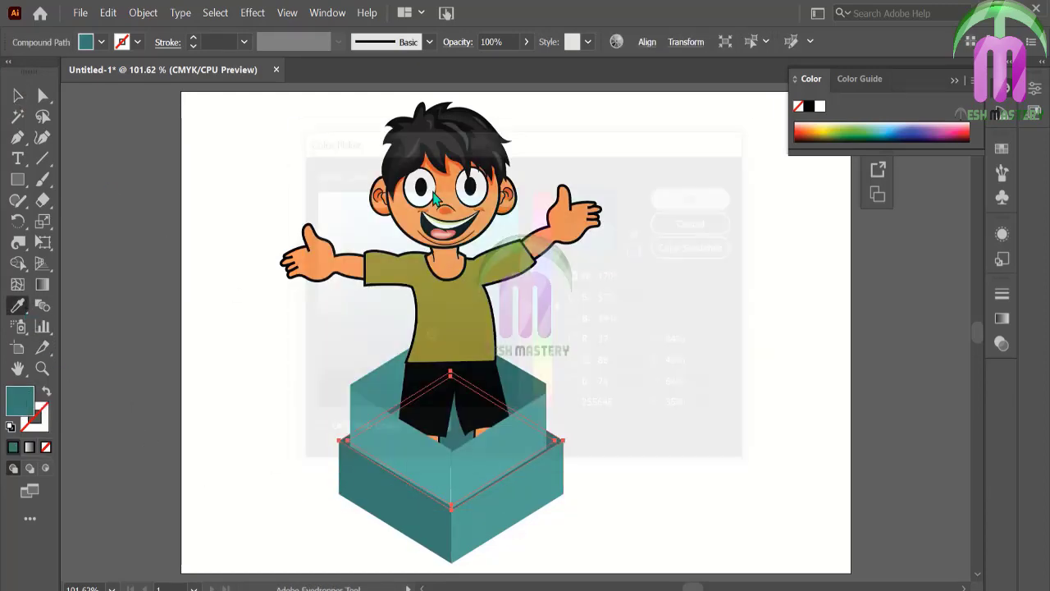
{"action": "key", "text": "v"}
{"action": "left_click", "coordinate": [120, 191]}
- Sample a lighter teal onto the box's upper group
{"action": "left_click", "coordinate": [381, 392]}
{"action": "key", "text": "i"}
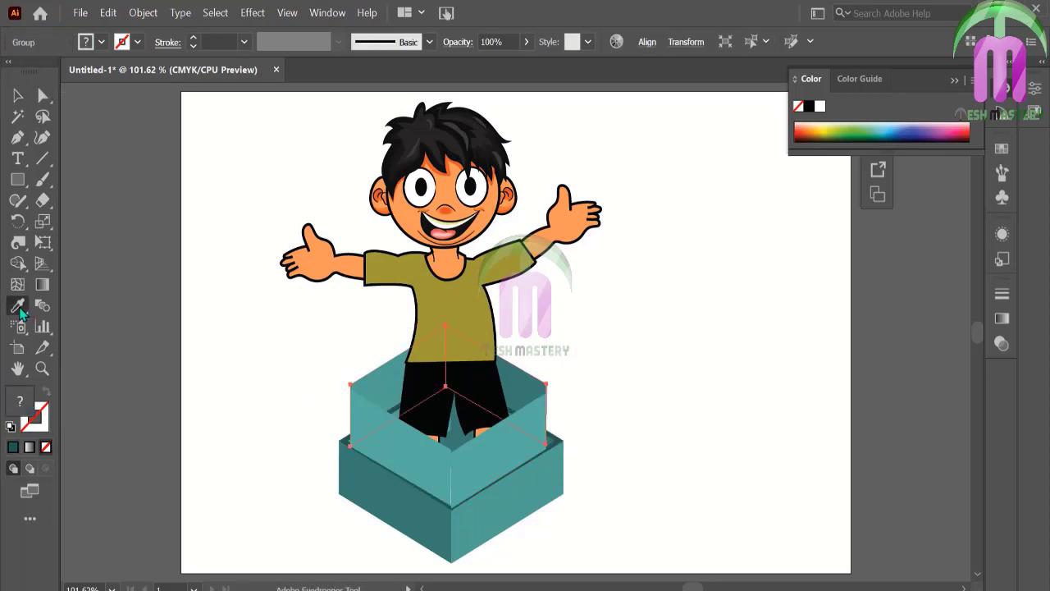
{"action": "left_click", "coordinate": [419, 510]}
{"action": "left_click", "coordinate": [398, 409]}
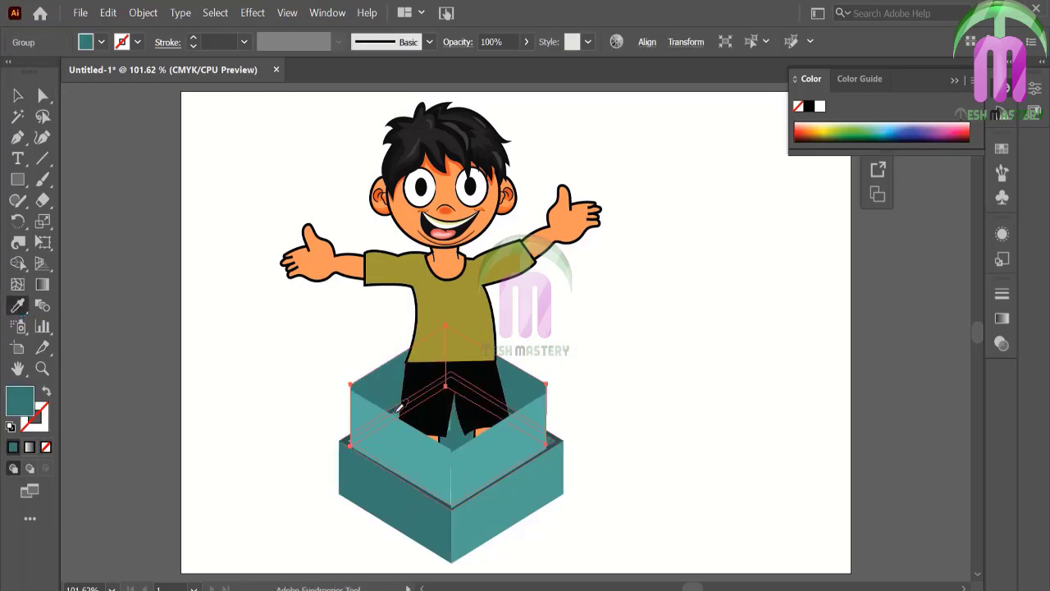
{"action": "left_click", "coordinate": [46, 371]}
- Zoom in and resize the inner box's front panel to meet the front corner
{"action": "left_click_drag", "start_coordinate": [392, 387], "coordinate": [597, 479]}
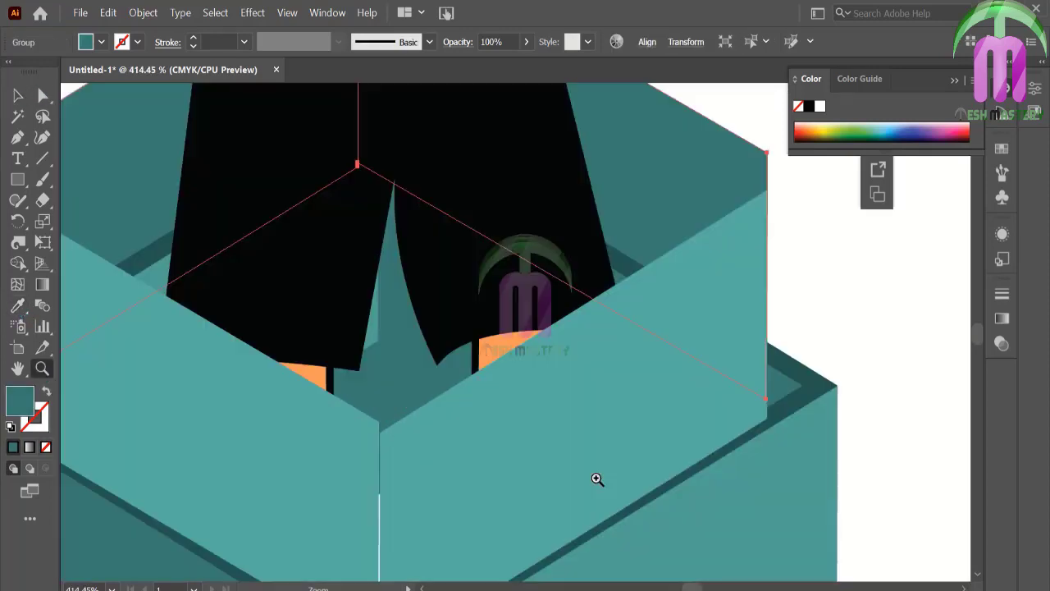
{"action": "left_click", "coordinate": [17, 305]}
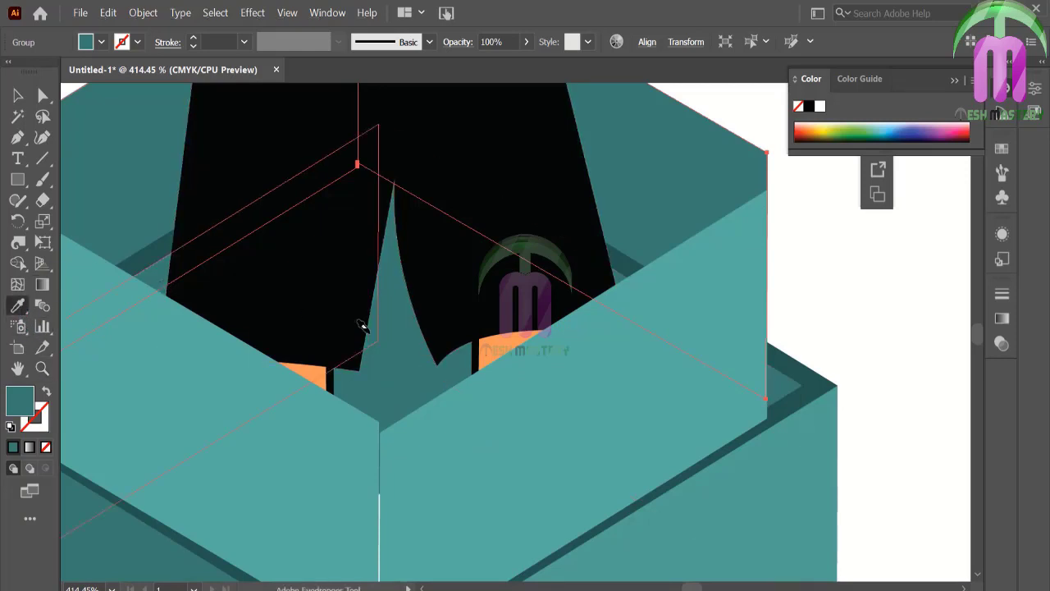
{"action": "left_click", "coordinate": [17, 96]}
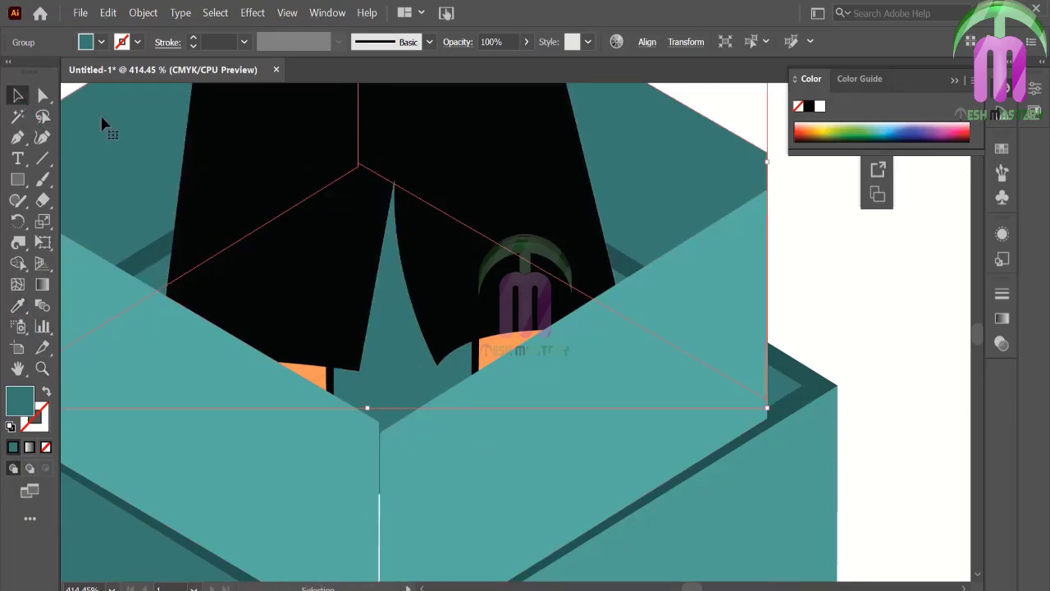
{"action": "left_click", "coordinate": [806, 205]}
{"action": "key", "text": "ctrl+0"}
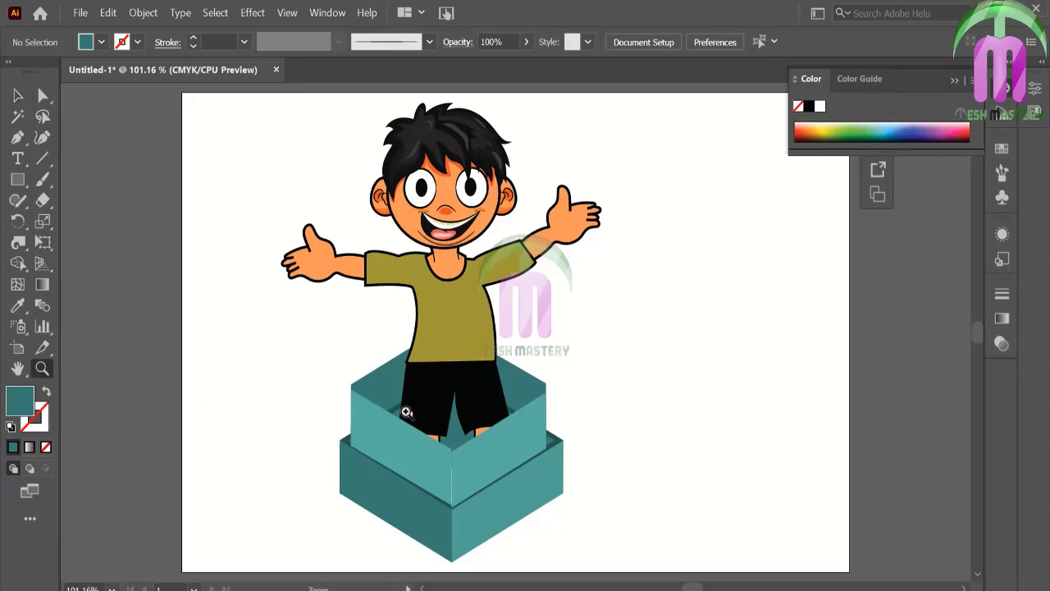
{"action": "left_click_drag", "start_coordinate": [406, 412], "coordinate": [509, 530]}
{"action": "key", "text": "v"}
{"action": "left_click", "coordinate": [487, 471]}
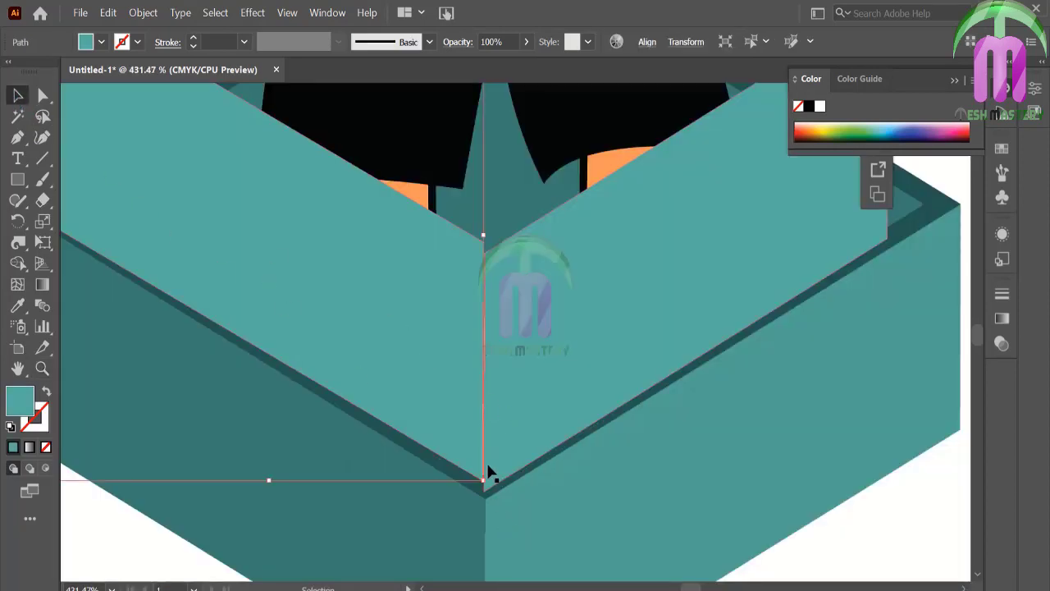
{"action": "left_click_drag", "start_coordinate": [485, 484], "coordinate": [485, 491]}
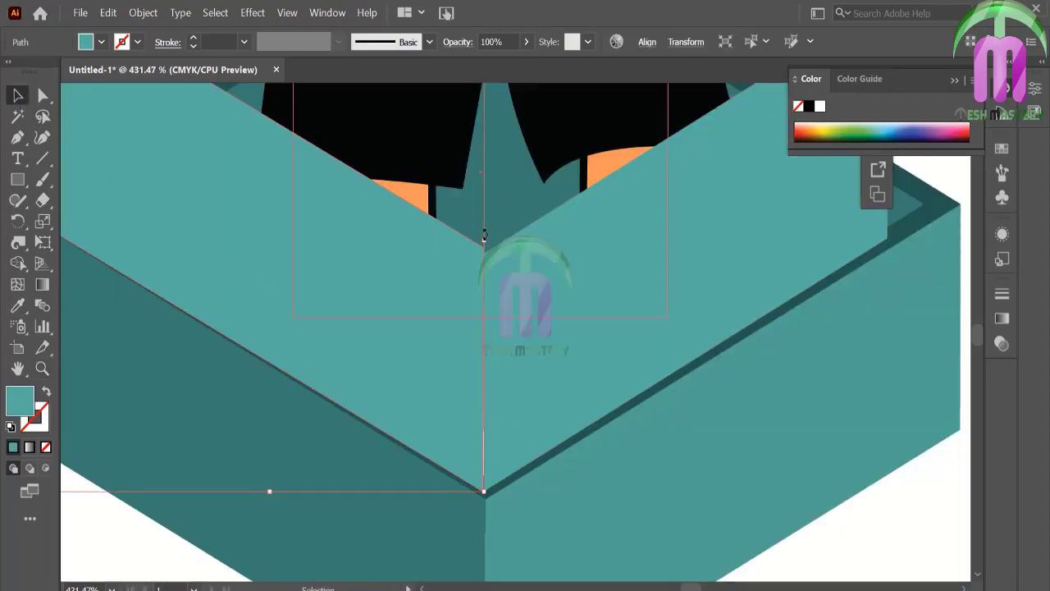
{"action": "key", "text": "ctrl+0"}
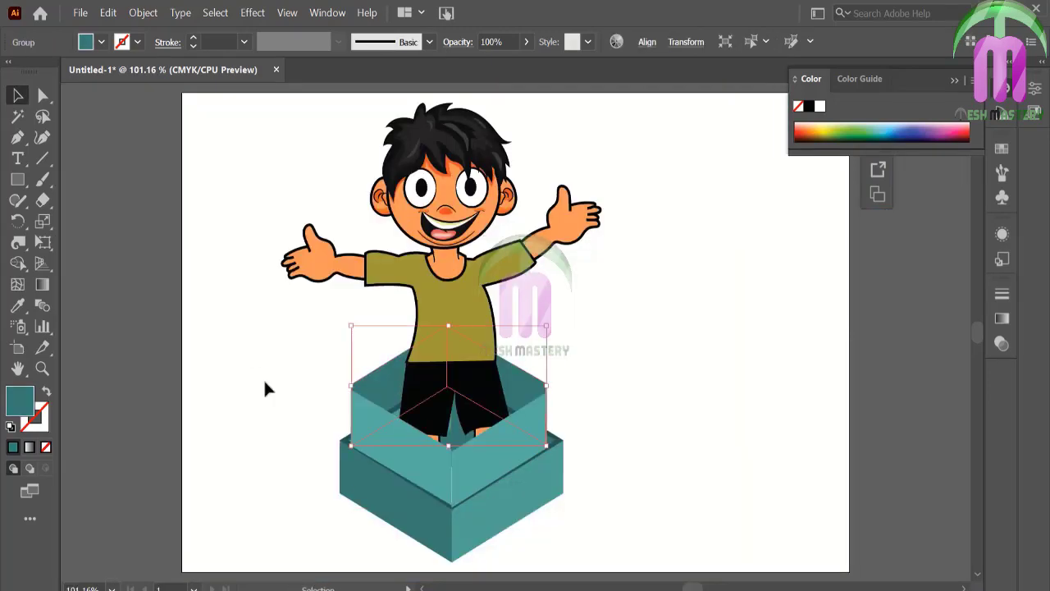
{"action": "left_click", "coordinate": [221, 390]}
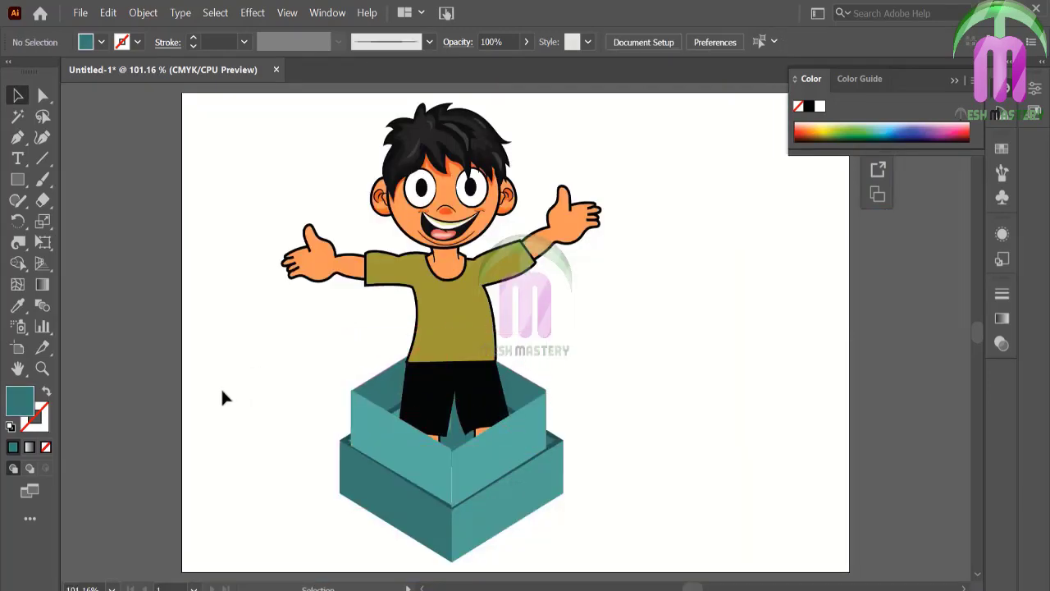
- Snap the left face's corner anchor onto the box's bottom front corner
{"action": "key", "text": "z"}
{"action": "left_click_drag", "start_coordinate": [422, 468], "coordinate": [481, 541]}
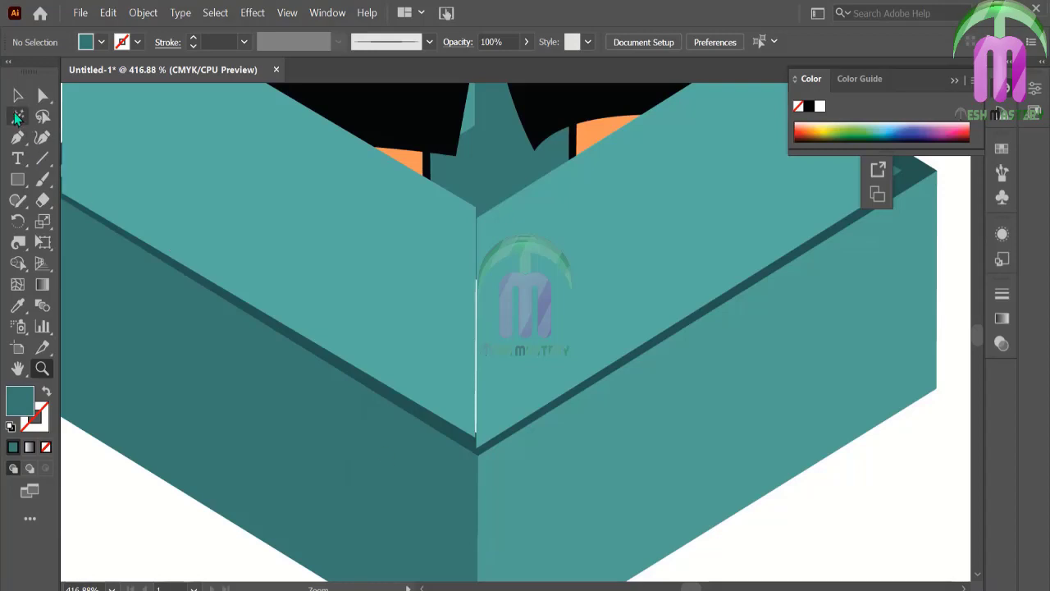
{"action": "left_click", "coordinate": [42, 95]}
{"action": "left_click_drag", "start_coordinate": [477, 208], "coordinate": [476, 217]}
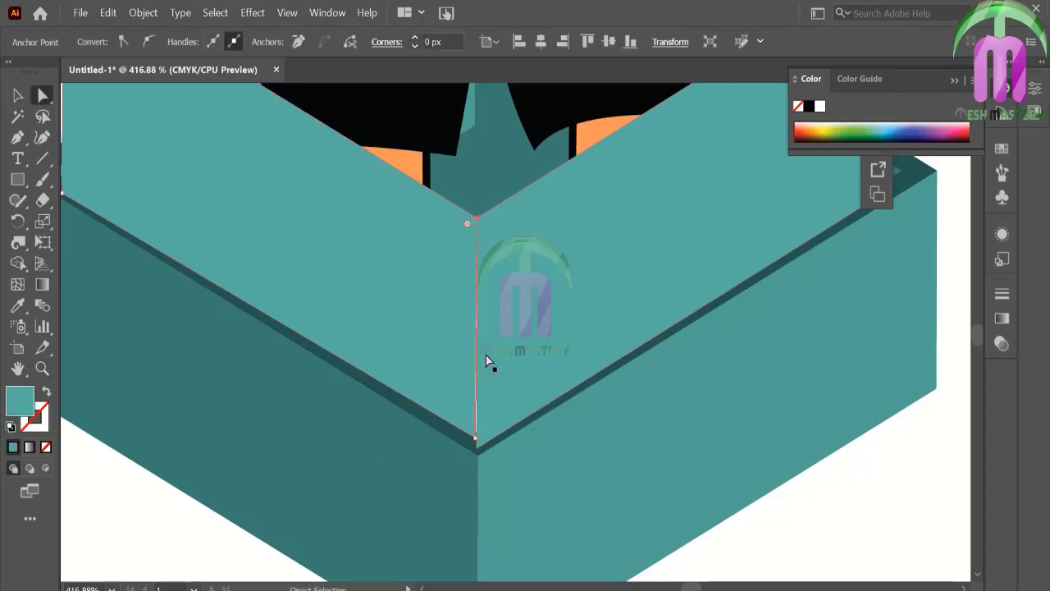
{"action": "left_click_drag", "start_coordinate": [476, 439], "coordinate": [478, 448]}
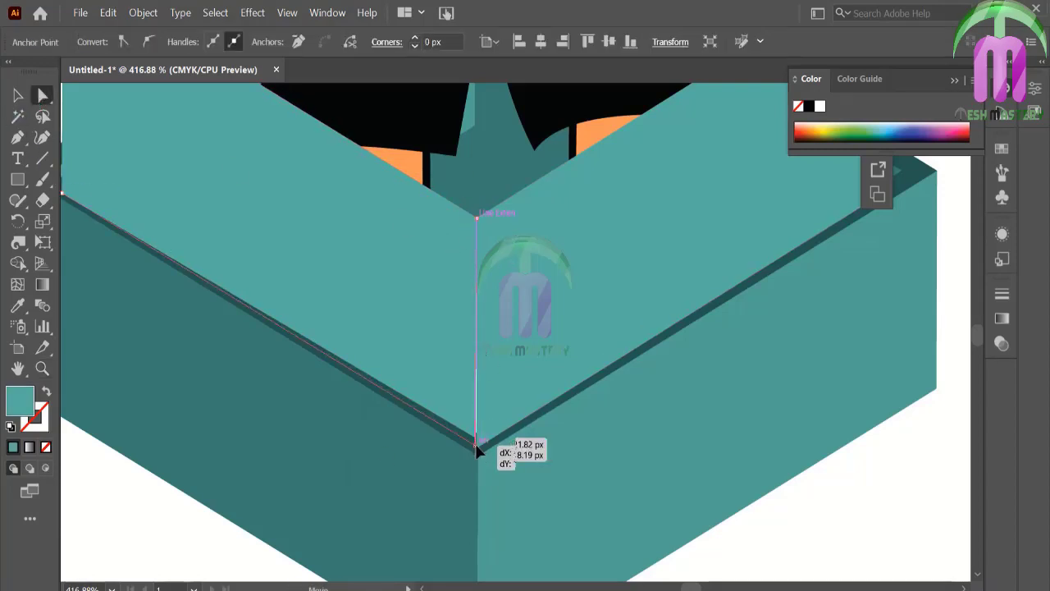
{"action": "left_click", "coordinate": [910, 515]}
{"action": "key", "text": "ctrl+0"}
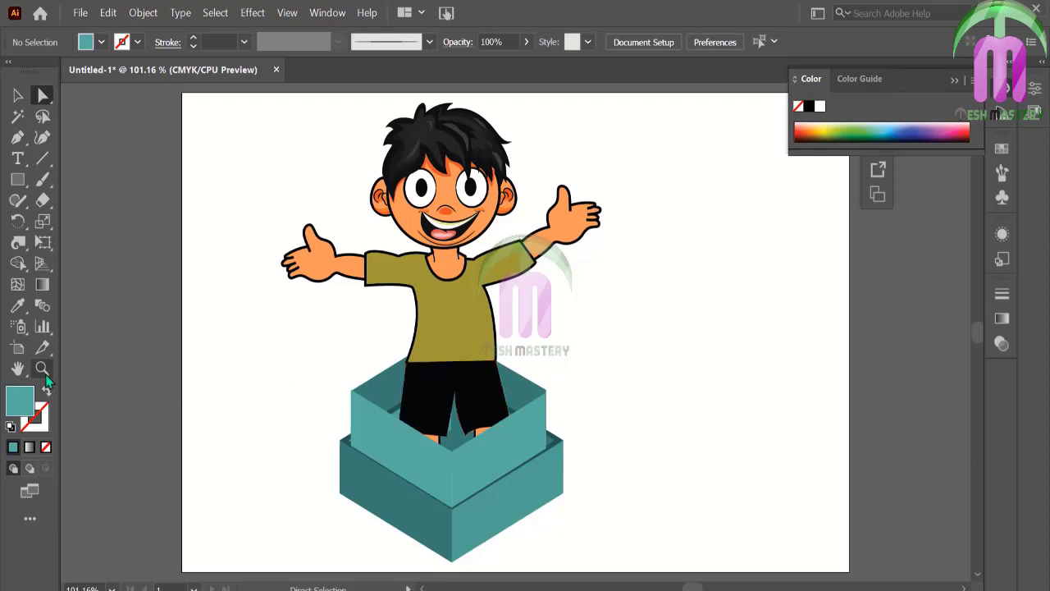
- Recolour the teal spike between the boy's legs a darker teal
{"action": "left_click", "coordinate": [41, 368]}
{"action": "left_click_drag", "start_coordinate": [383, 375], "coordinate": [538, 468]}
{"action": "key", "text": "v"}
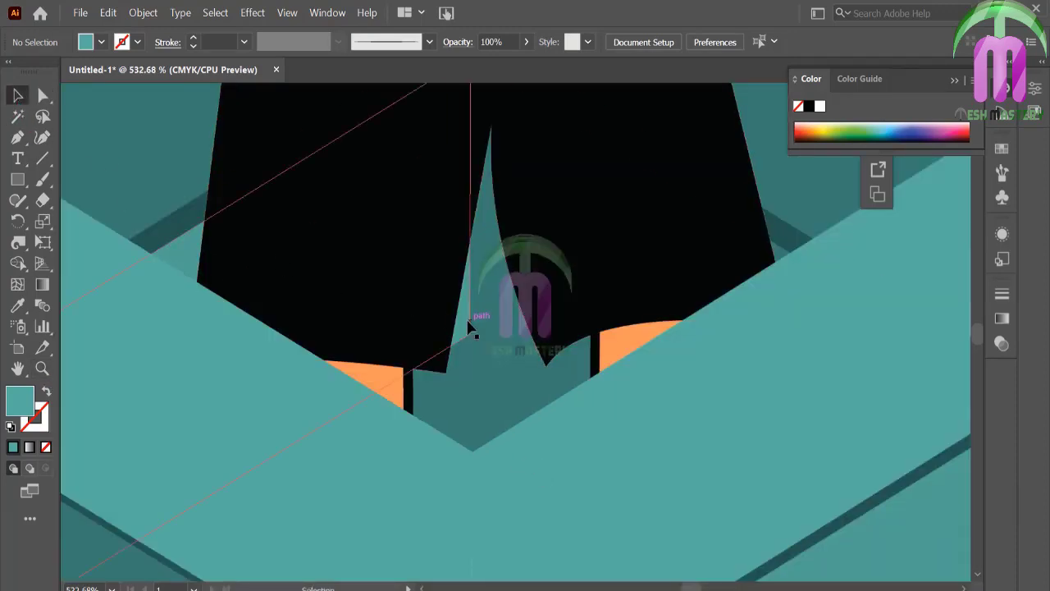
{"action": "left_click", "coordinate": [469, 326]}
{"action": "key", "text": "i"}
{"action": "left_click", "coordinate": [483, 371]}
{"action": "key", "text": "ctrl+0"}
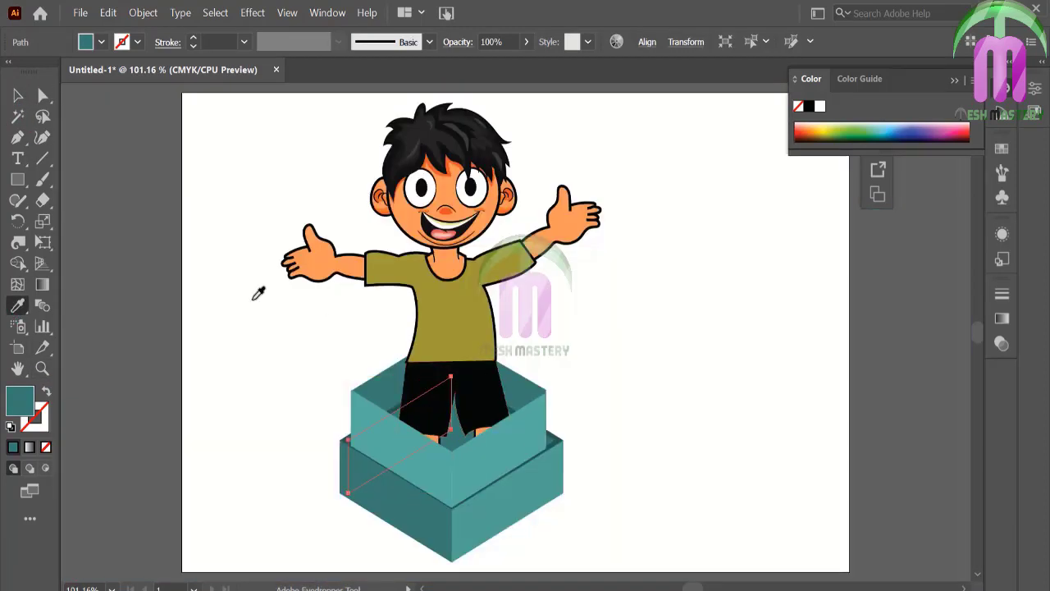
- Give the rectangle behind the legs the spike's darker teal
{"action": "left_click", "coordinate": [18, 96]}
{"action": "left_click", "coordinate": [138, 248]}
{"action": "left_click", "coordinate": [460, 439]}
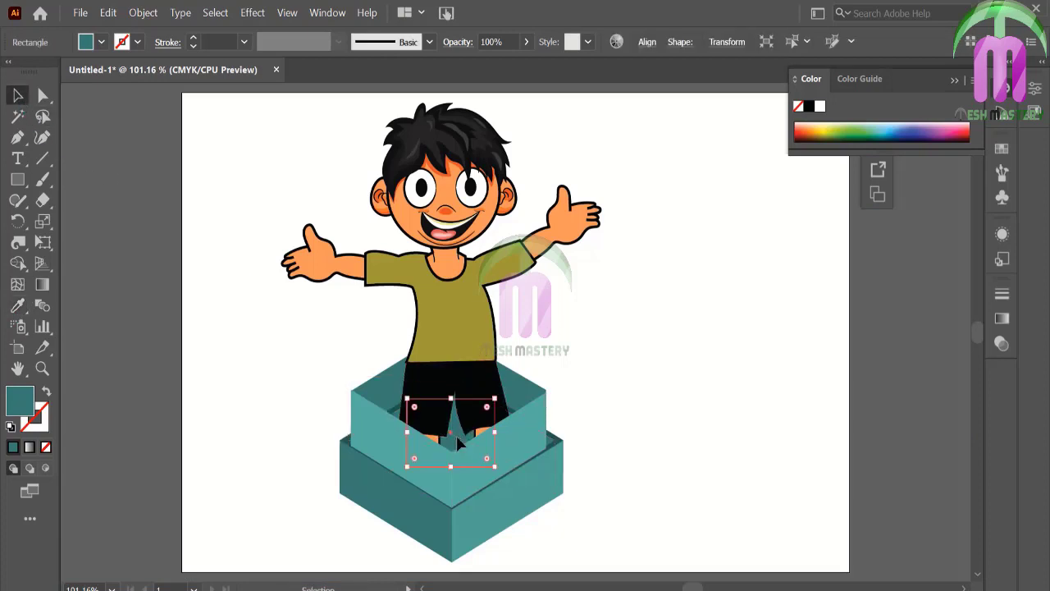
{"action": "key", "text": "i"}
{"action": "left_click", "coordinate": [461, 416]}
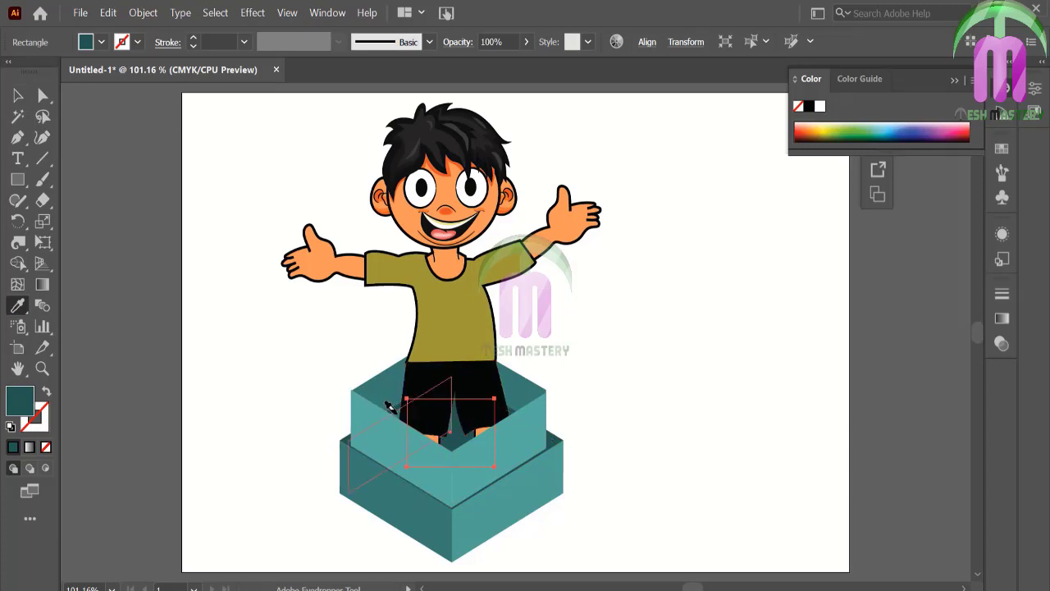
{"action": "key", "text": "v"}
{"action": "left_click", "coordinate": [200, 208]}
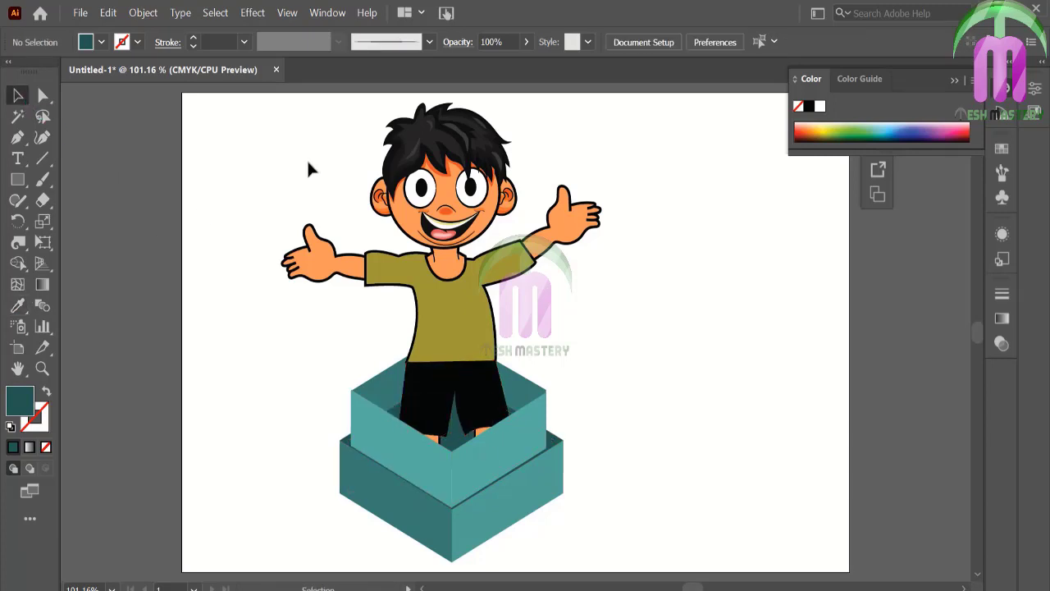
- Select the boy and the teal box together and group them with Ctrl+G
{"action": "left_click_drag", "start_coordinate": [252, 105], "coordinate": [416, 285]}
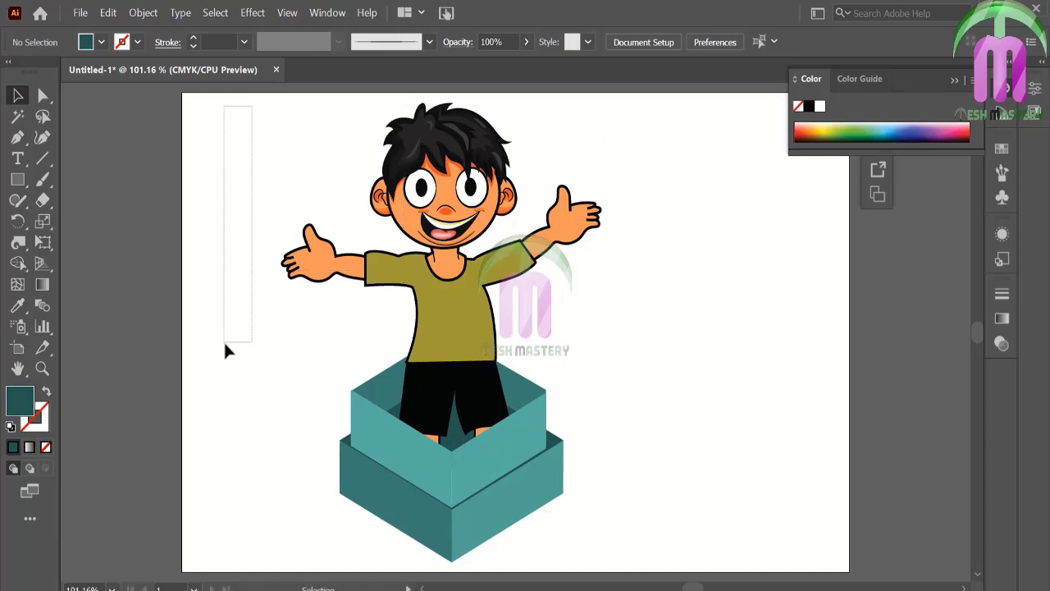
{"action": "left_click_drag", "start_coordinate": [618, 504], "coordinate": [673, 566]}
{"action": "key", "text": "ctrl+g"}
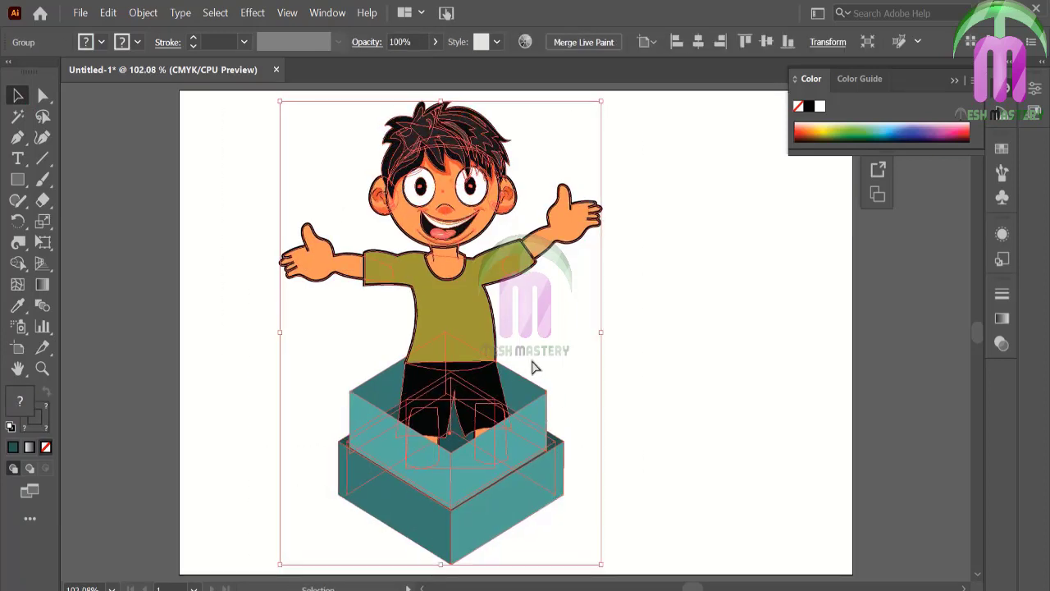
{"action": "left_click", "coordinate": [954, 81]}
{"action": "left_click", "coordinate": [729, 247]}
- Scale the boy-and-box group down slightly and move it a little lower
{"action": "left_click", "coordinate": [529, 484]}
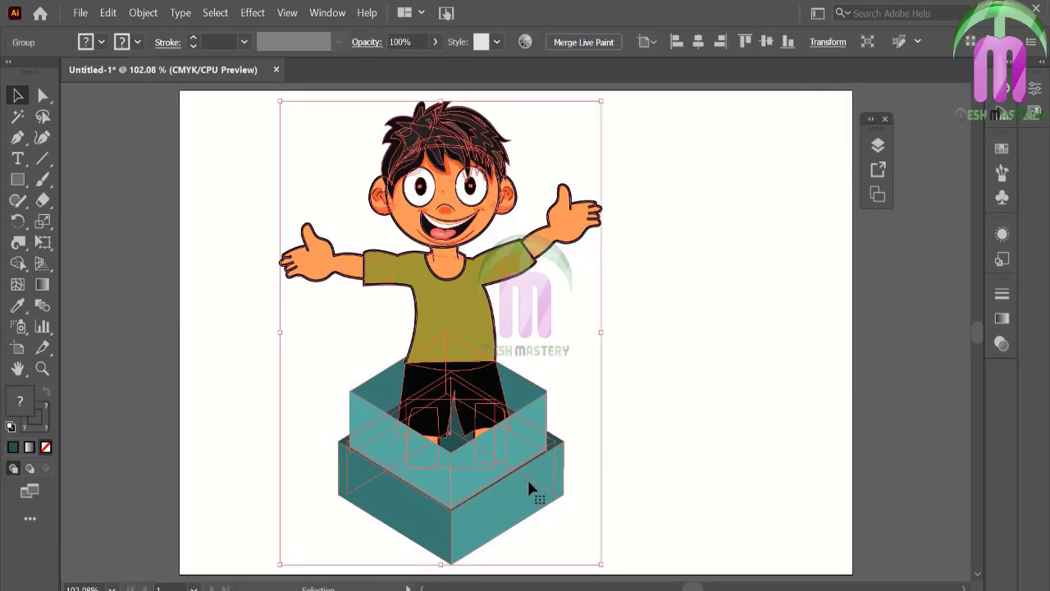
{"action": "left_click_drag", "start_coordinate": [601, 564], "coordinate": [638, 558]}
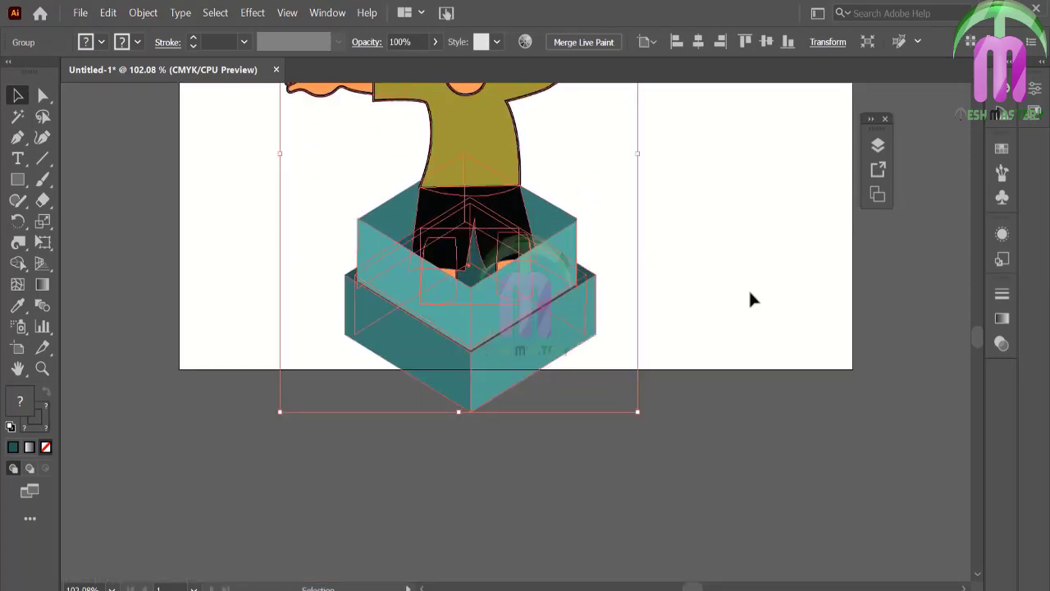
{"action": "scroll", "coordinate": [748, 299], "scroll_direction": "up", "scroll_amount": 5}
{"action": "left_click_drag", "start_coordinate": [547, 409], "coordinate": [552, 398]}
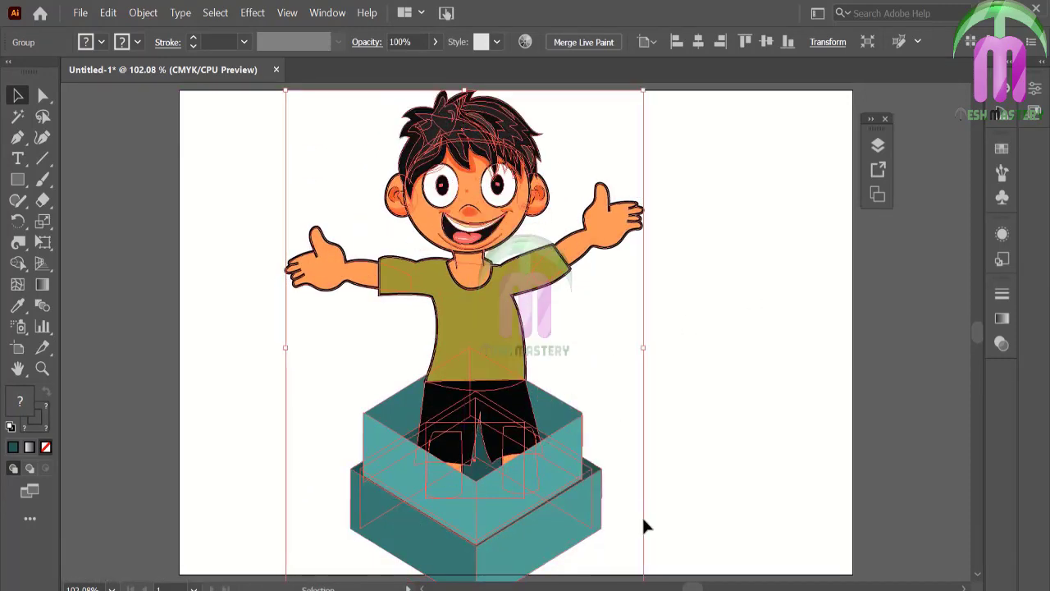
{"action": "left_click_drag", "start_coordinate": [647, 98], "coordinate": [622, 110]}
{"action": "mouse_move", "coordinate": [476, 420]}
{"action": "left_mouse_down"}
{"action": "mouse_move", "coordinate": [481, 429]}
{"action": "mouse_move", "coordinate": [523, 424]}
{"action": "left_mouse_up"}
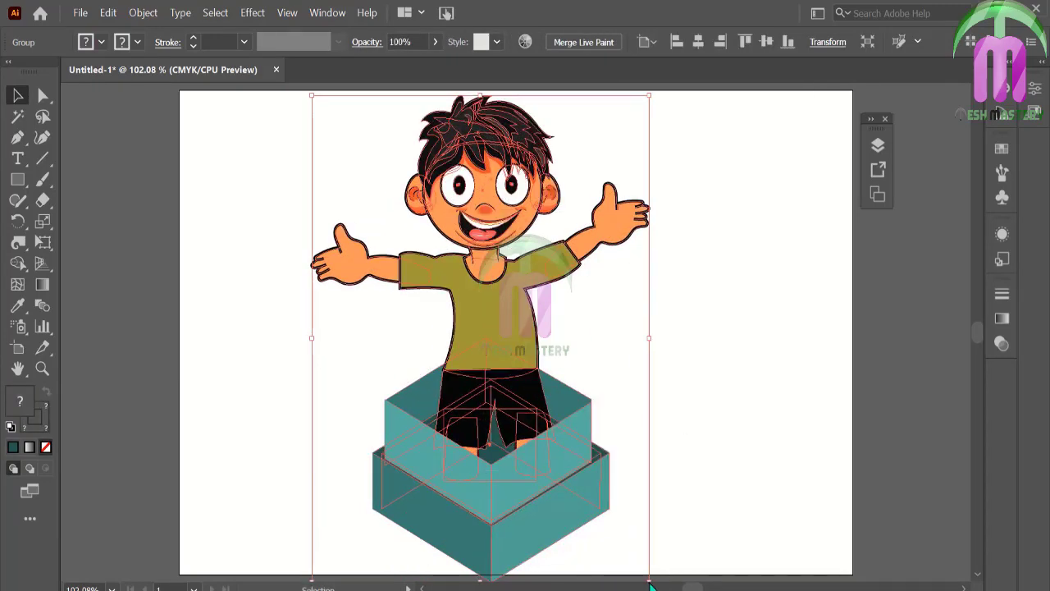
{"action": "left_click_drag", "start_coordinate": [649, 579], "coordinate": [639, 570]}
{"action": "left_click", "coordinate": [736, 498]}
{"action": "left_click", "coordinate": [515, 468]}
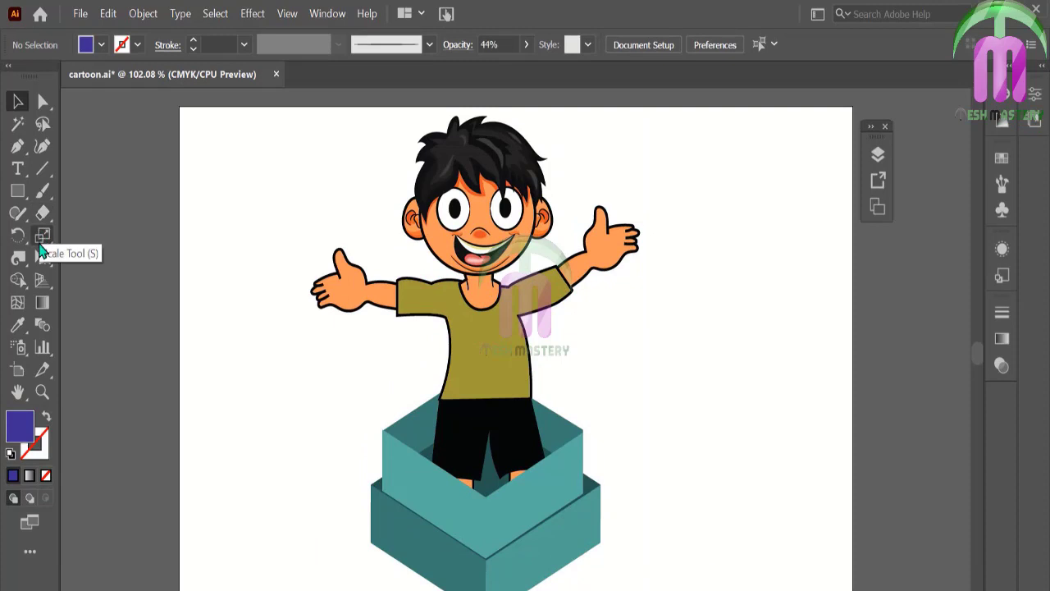
{"action": "left_click", "coordinate": [17, 145]}
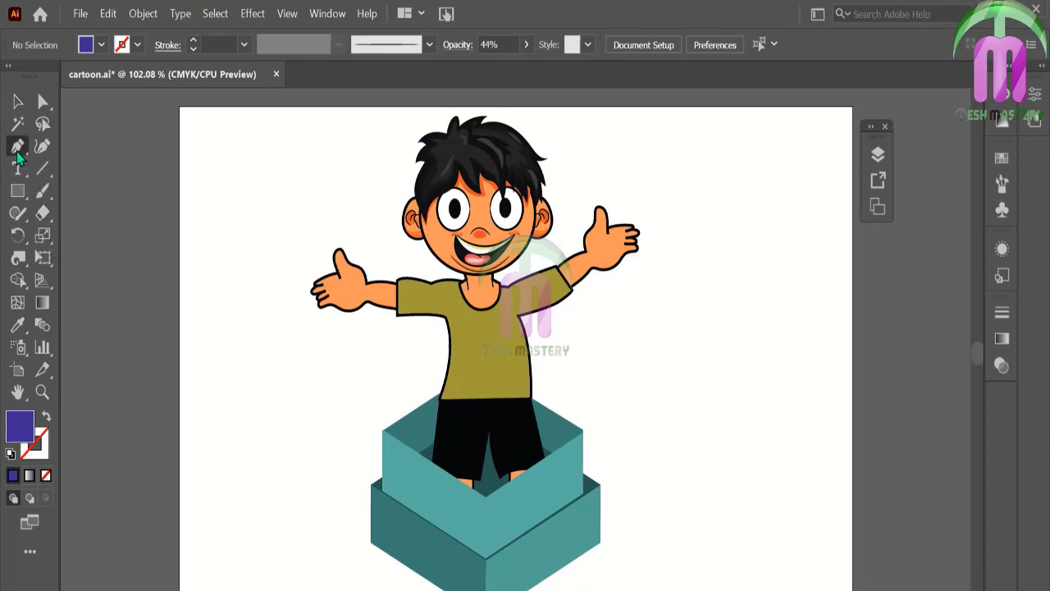
- Draw a closed beam shape from the artboard's top corners to the box's top corners
{"action": "left_click", "coordinate": [179, 107]}
{"action": "left_click", "coordinate": [852, 107]}
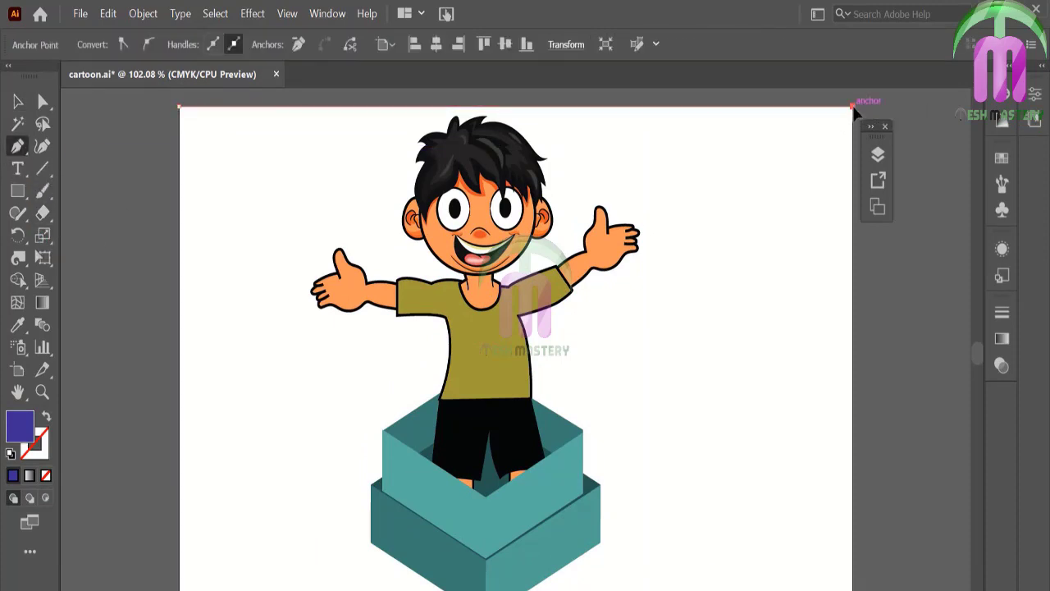
{"action": "left_click", "coordinate": [582, 428]}
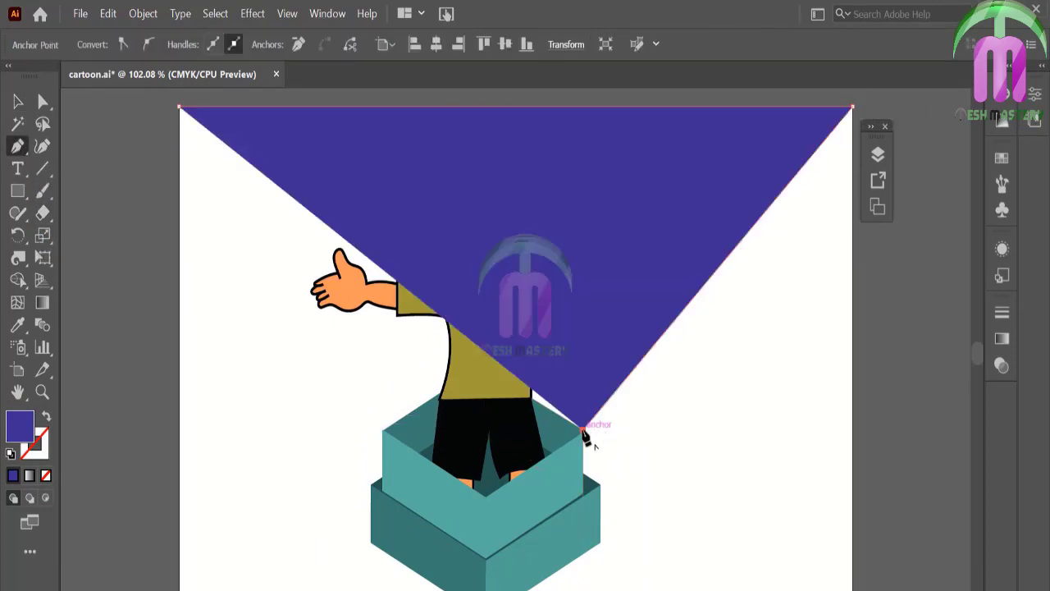
{"action": "left_click", "coordinate": [381, 428]}
{"action": "left_click", "coordinate": [179, 107]}
- Send the purple beam behind everything and set its opacity to 62%
{"action": "key", "text": "v"}
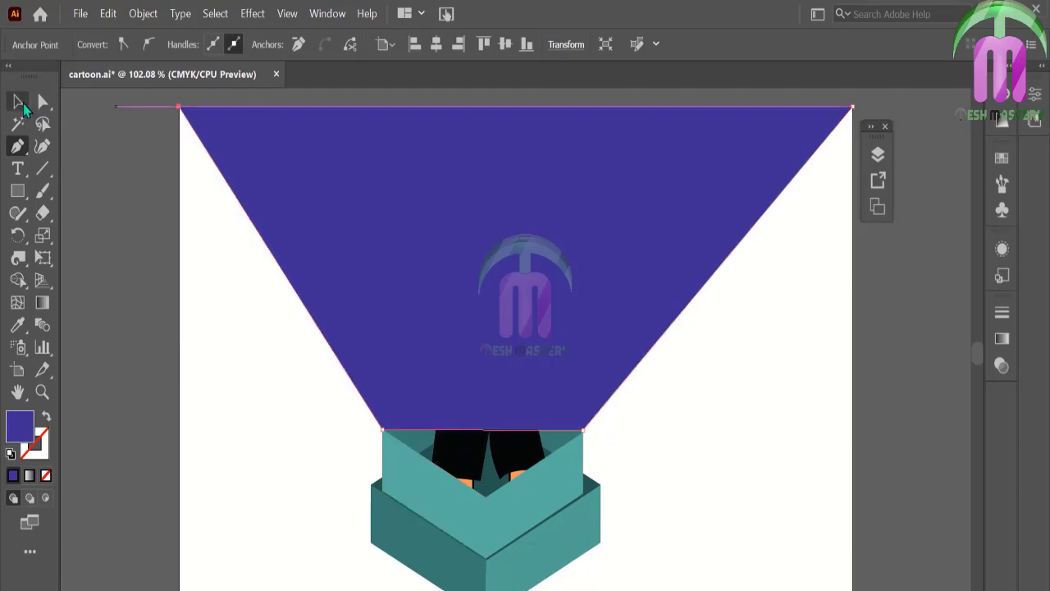
{"action": "right_click", "coordinate": [453, 205]}
{"action": "left_click", "coordinate": [373, 570]}
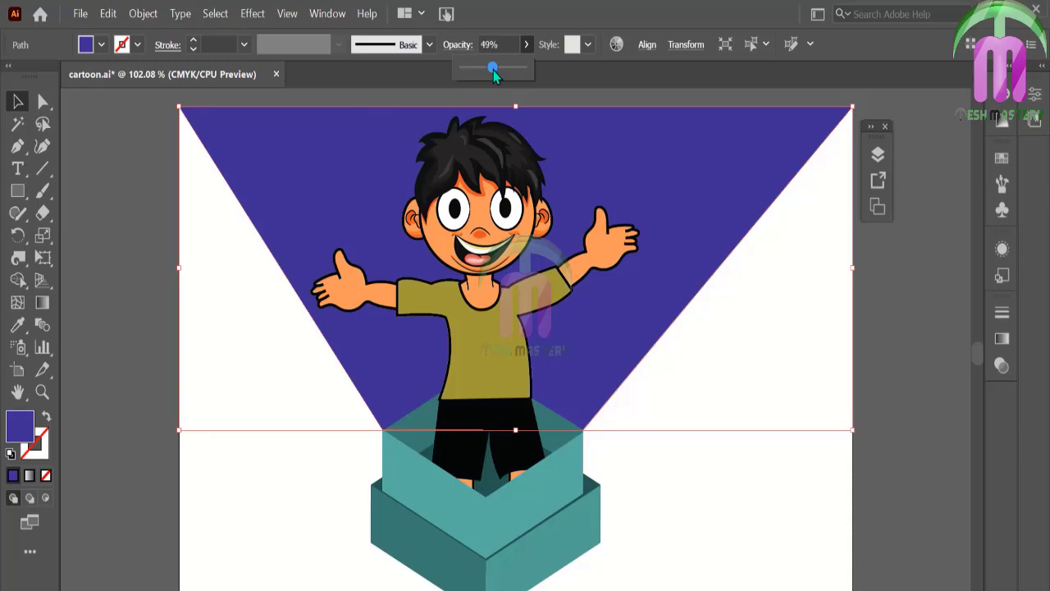
{"action": "left_click_drag", "start_coordinate": [493, 74], "coordinate": [502, 71]}
{"action": "left_click", "coordinate": [157, 292]}
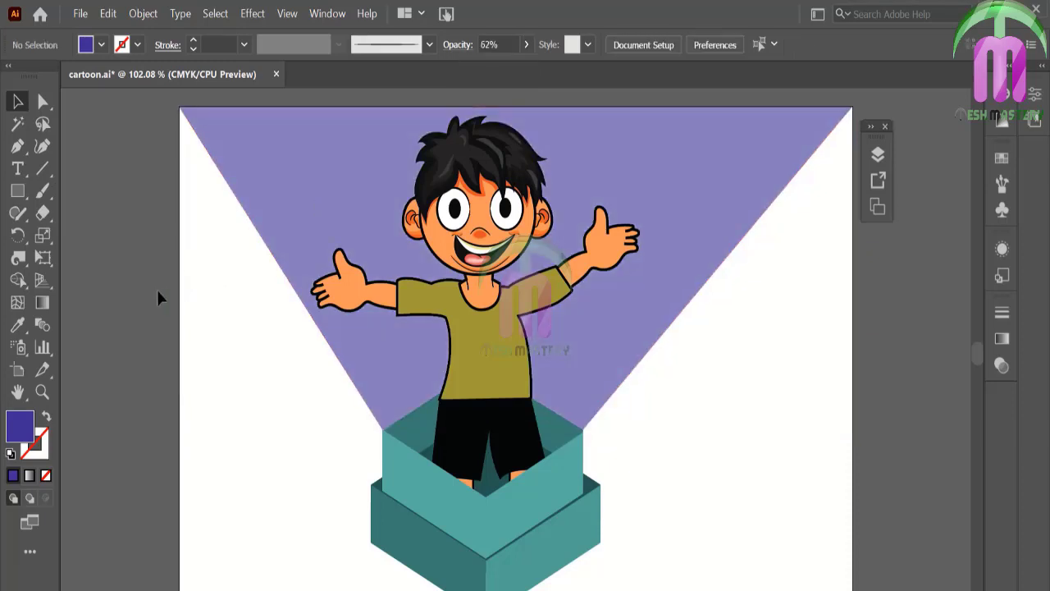
{"action": "left_click", "coordinate": [601, 347]}
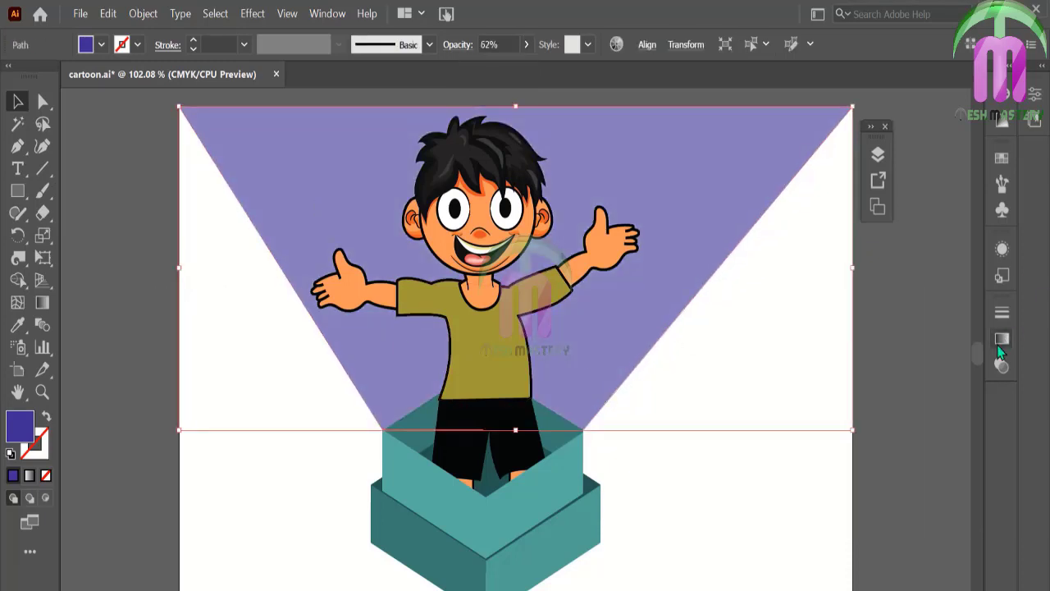
- Apply a linear gradient to the beam with white stops around 43.85%, 62.85% and 88.64% between purple
{"action": "left_click", "coordinate": [1001, 342]}
{"action": "left_click", "coordinate": [902, 457]}
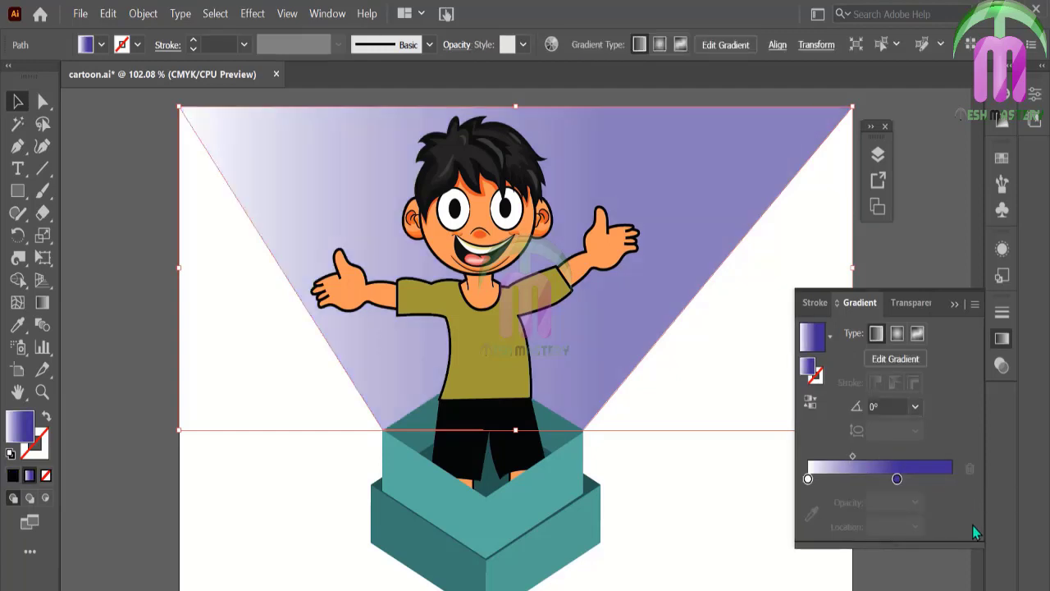
{"action": "left_click_drag", "start_coordinate": [897, 483], "coordinate": [968, 482]}
{"action": "mouse_move", "coordinate": [810, 482]}
{"action": "left_mouse_down"}
{"action": "mouse_move", "coordinate": [939, 480]}
{"action": "mouse_move", "coordinate": [915, 480]}
{"action": "left_mouse_up"}
{"action": "left_click", "coordinate": [881, 480]}
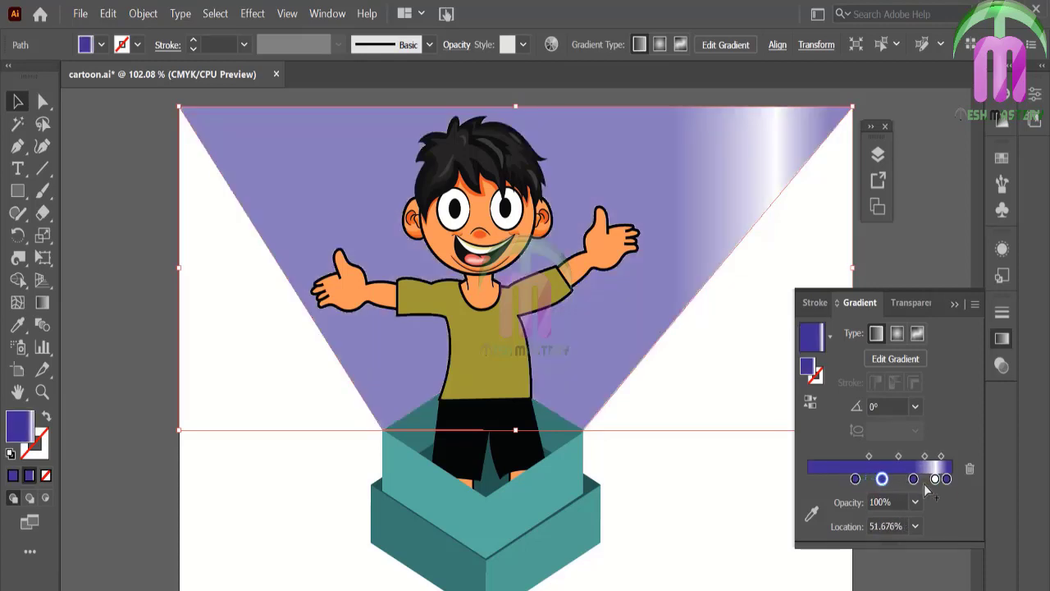
{"action": "mouse_move", "coordinate": [936, 478]}
{"action": "left_mouse_down"}
{"action": "mouse_move", "coordinate": [872, 483]}
{"action": "mouse_move", "coordinate": [898, 479]}
{"action": "left_mouse_up"}
{"action": "left_click", "coordinate": [841, 480]}
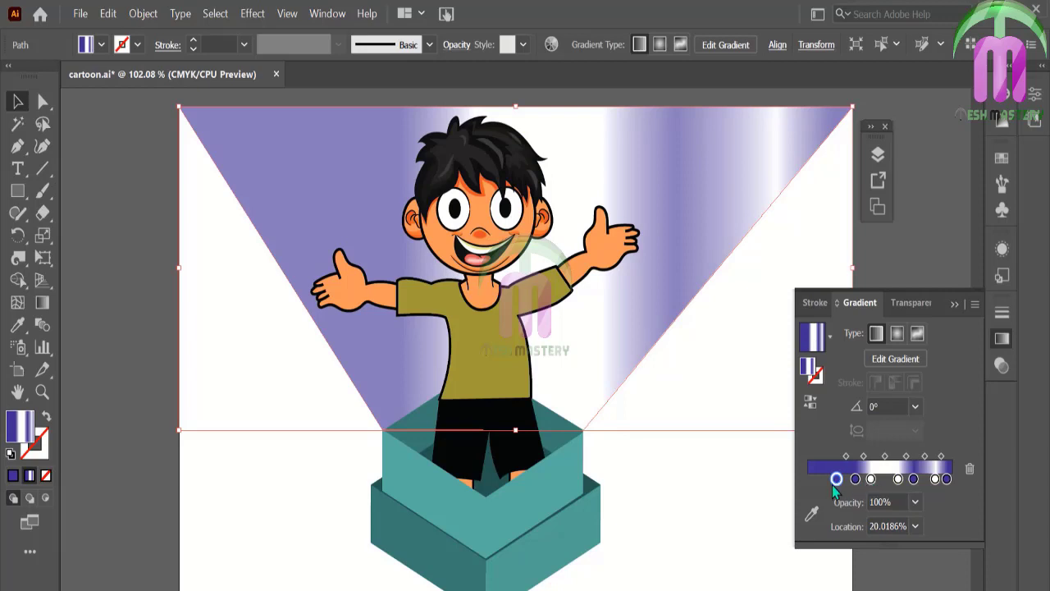
{"action": "mouse_move", "coordinate": [836, 479]}
{"action": "left_mouse_down"}
{"action": "mouse_move", "coordinate": [882, 480]}
{"action": "mouse_move", "coordinate": [856, 480]}
{"action": "left_mouse_up"}
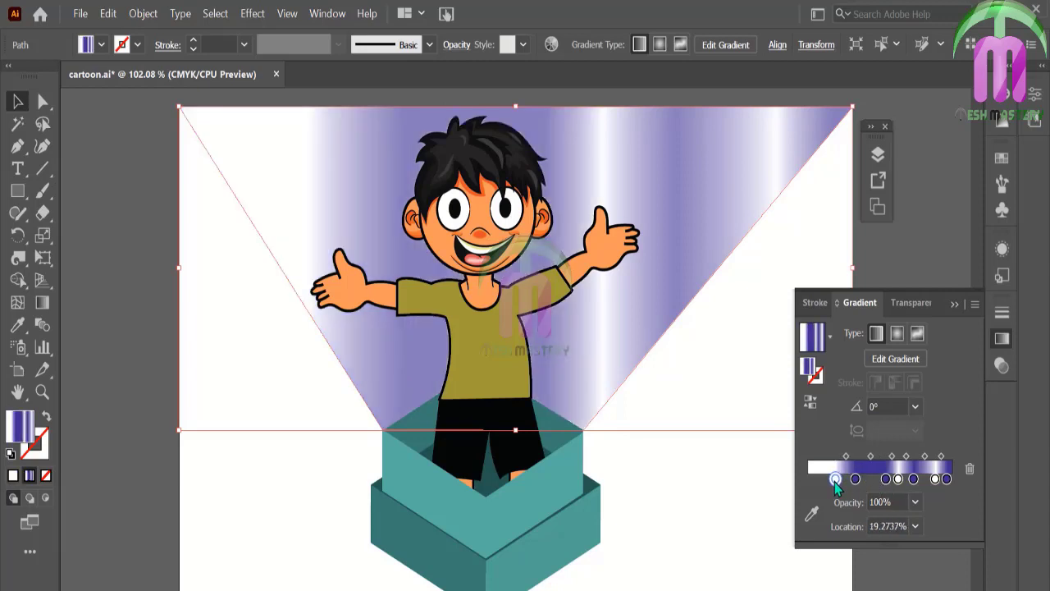
{"action": "left_click_drag", "start_coordinate": [869, 480], "coordinate": [815, 479]}
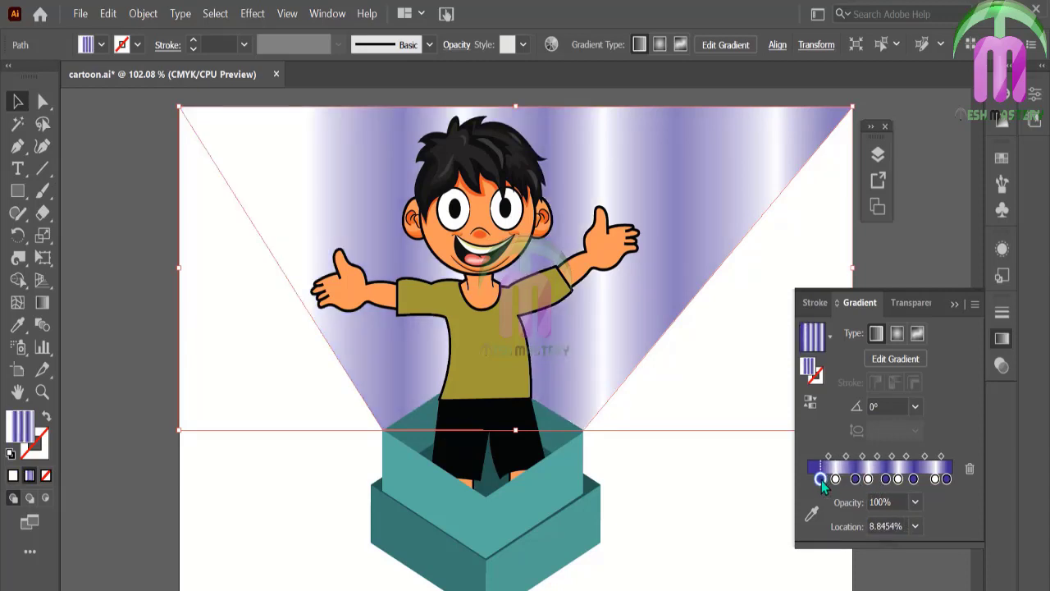
- Redraw the beam's gradient horizontally so it stretches across the full beam width
{"action": "left_click", "coordinate": [42, 301]}
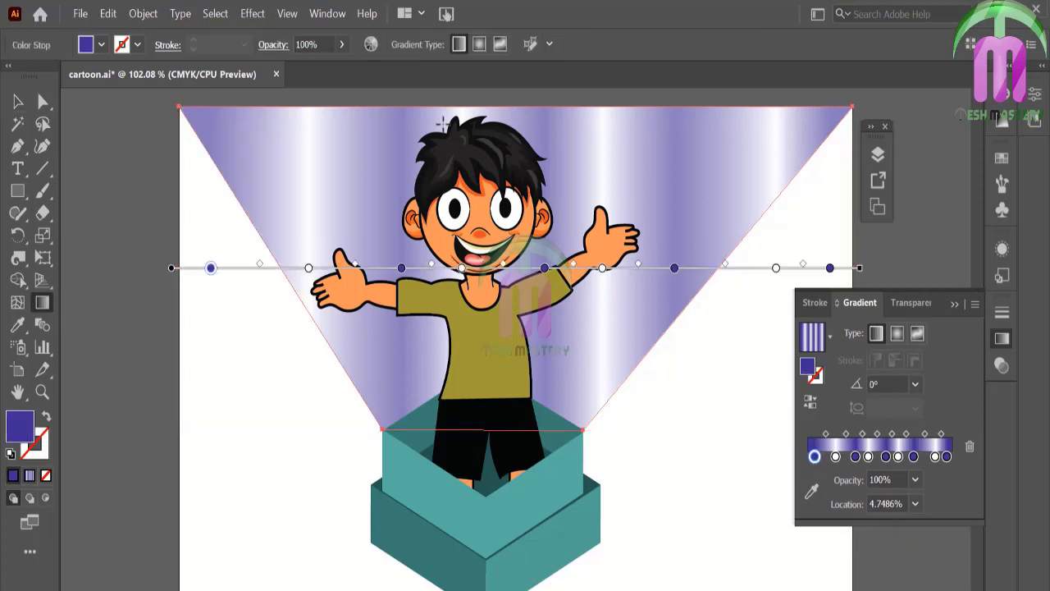
{"action": "left_click_drag", "start_coordinate": [516, 113], "coordinate": [525, 403]}
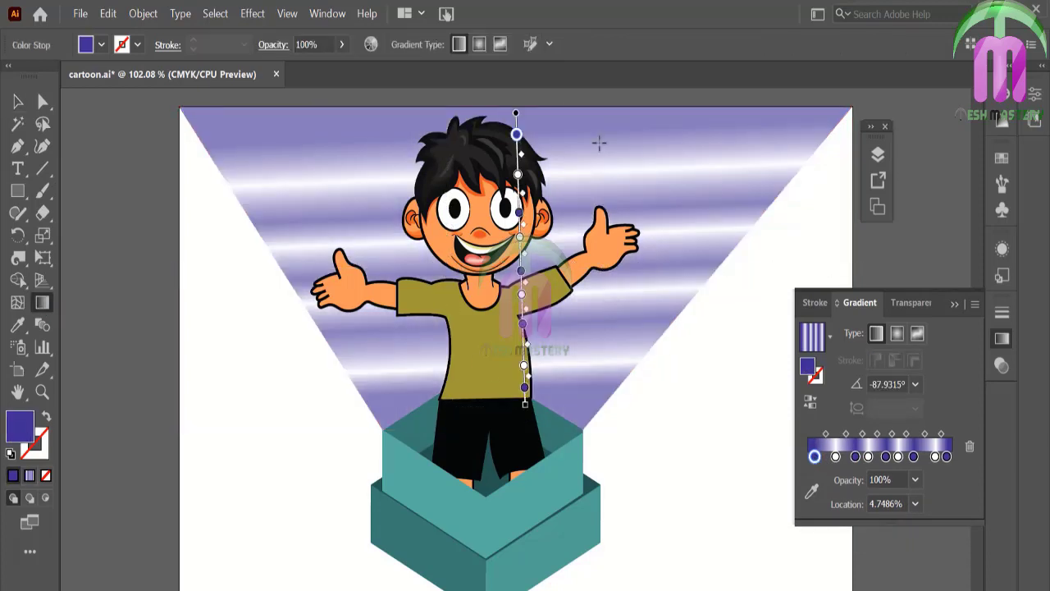
{"action": "left_click_drag", "start_coordinate": [681, 259], "coordinate": [337, 270]}
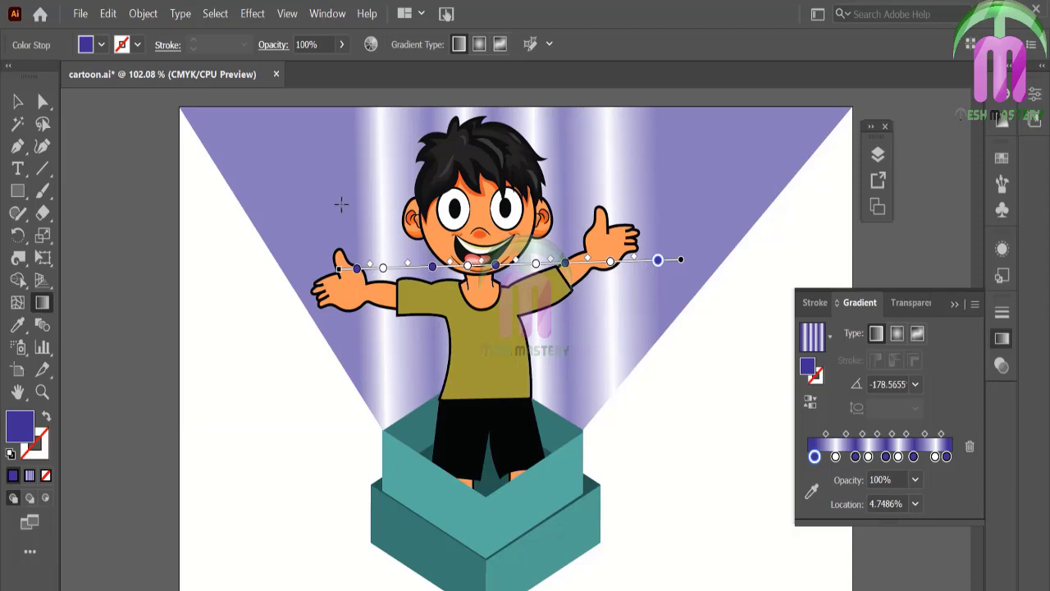
{"action": "left_click_drag", "start_coordinate": [818, 150], "coordinate": [193, 196]}
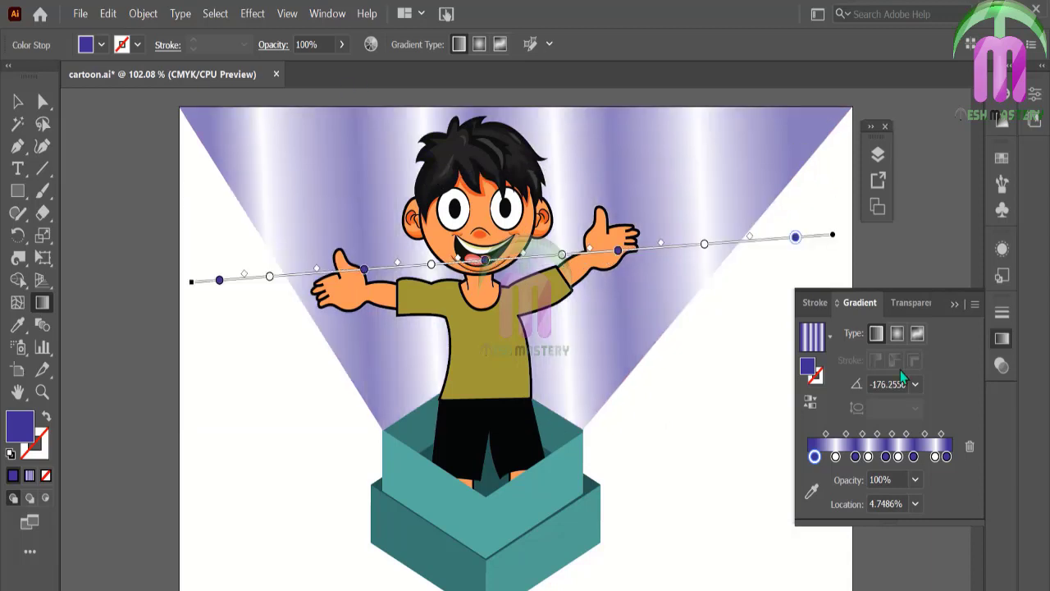
- Set the white gradient stops to 40% opacity, lowering one stop further
{"action": "left_click", "coordinate": [835, 457]}
{"action": "left_click", "coordinate": [916, 480]}
{"action": "left_click", "coordinate": [935, 337]}
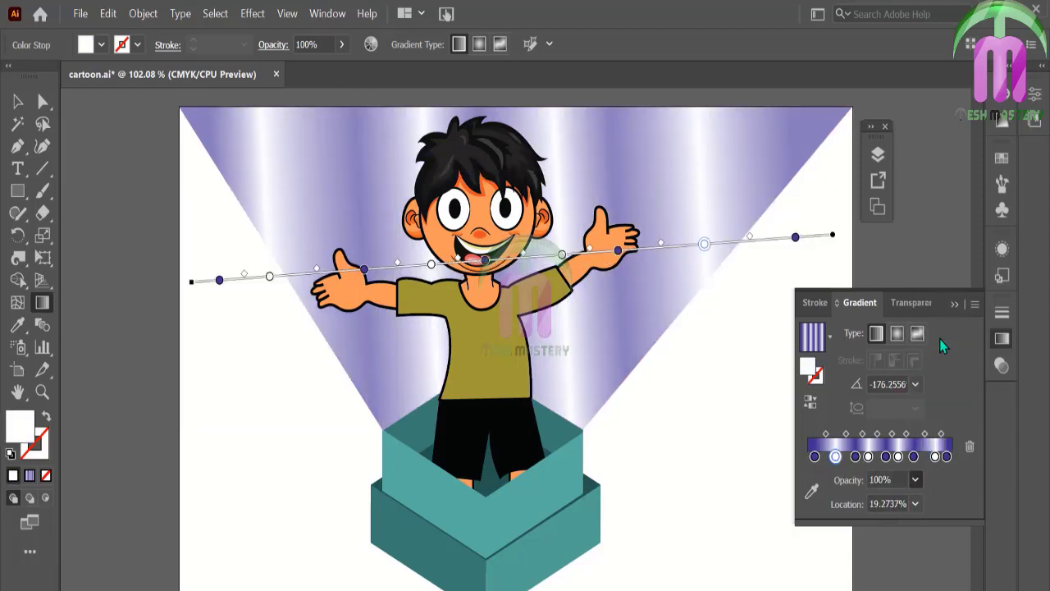
{"action": "left_click", "coordinate": [869, 457]}
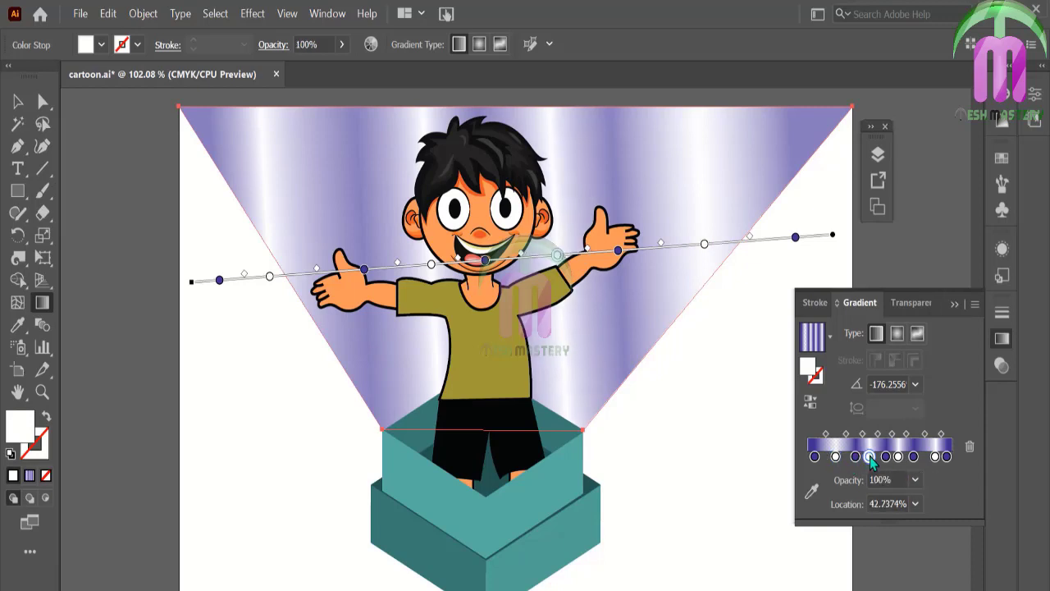
{"action": "left_click", "coordinate": [915, 483]}
{"action": "left_click", "coordinate": [936, 334]}
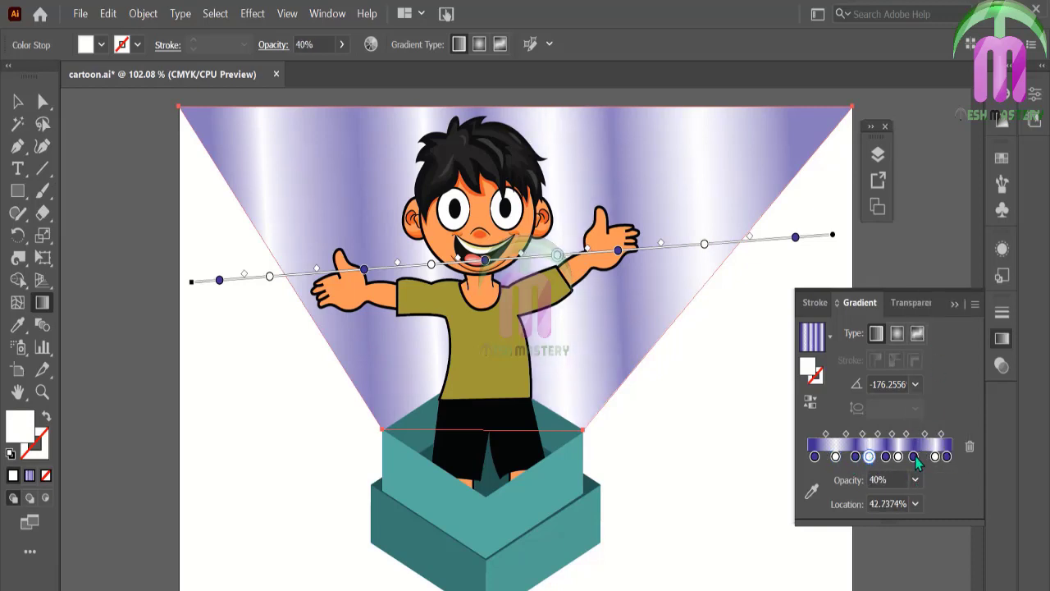
{"action": "left_click", "coordinate": [899, 457]}
{"action": "left_click", "coordinate": [916, 480]}
{"action": "left_click", "coordinate": [937, 336]}
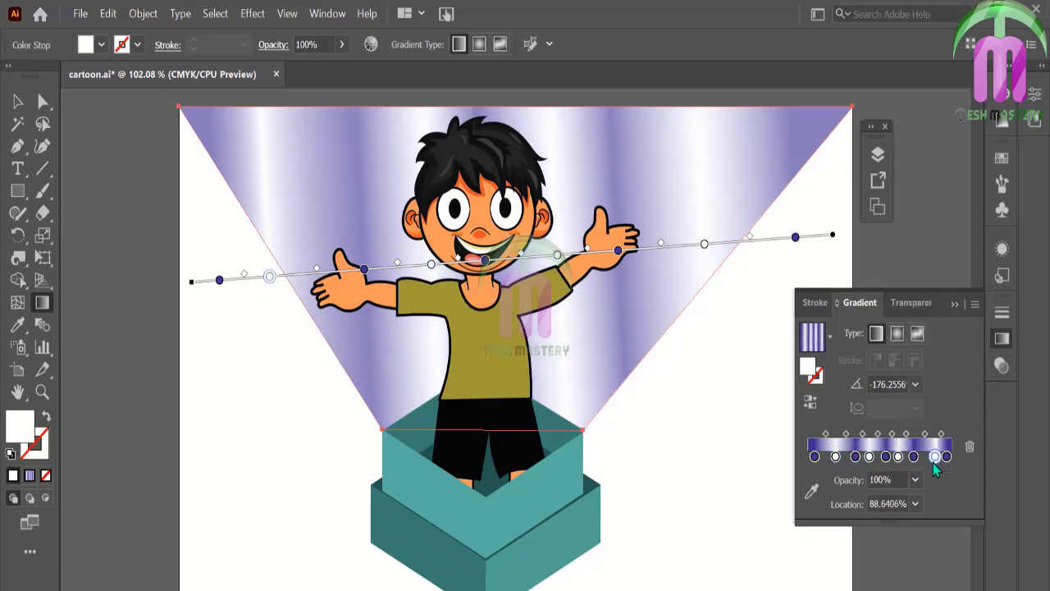
{"action": "left_click", "coordinate": [916, 480]}
{"action": "left_click", "coordinate": [939, 353]}
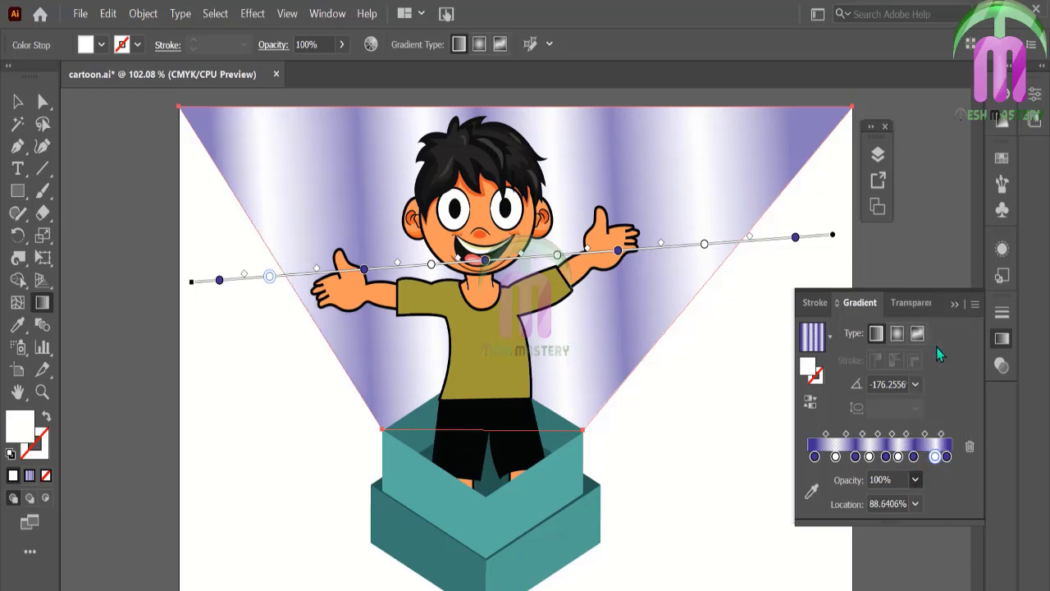
- Remove extra stops, add a new white stop near 85%, and deselect the beam
{"action": "left_click", "coordinate": [947, 456]}
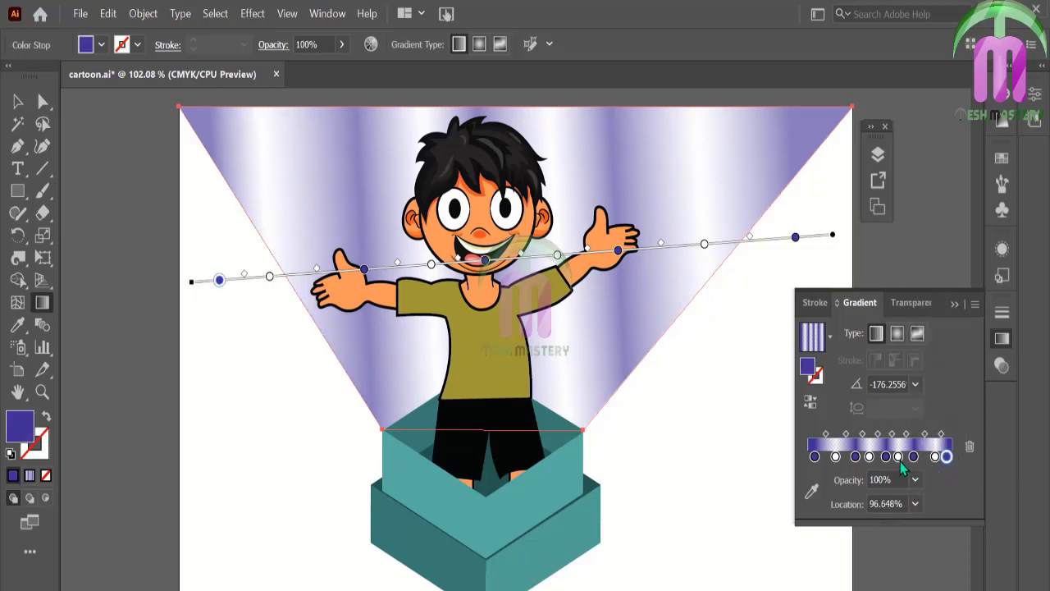
{"action": "mouse_move", "coordinate": [900, 458]}
{"action": "left_mouse_down"}
{"action": "mouse_move", "coordinate": [902, 484]}
{"action": "mouse_move", "coordinate": [893, 458]}
{"action": "left_mouse_up"}
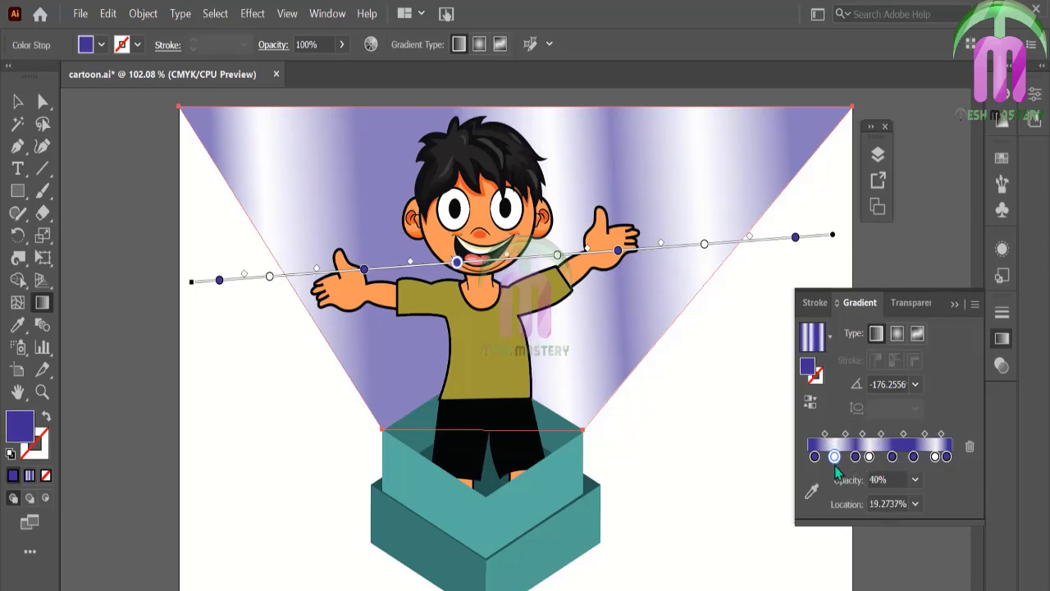
{"action": "mouse_move", "coordinate": [836, 470]}
{"action": "left_mouse_down"}
{"action": "mouse_move", "coordinate": [840, 459]}
{"action": "mouse_move", "coordinate": [921, 457]}
{"action": "mouse_move", "coordinate": [834, 457]}
{"action": "mouse_move", "coordinate": [881, 457]}
{"action": "mouse_move", "coordinate": [839, 457]}
{"action": "mouse_move", "coordinate": [854, 457]}
{"action": "left_mouse_up"}
{"action": "left_click", "coordinate": [898, 457]}
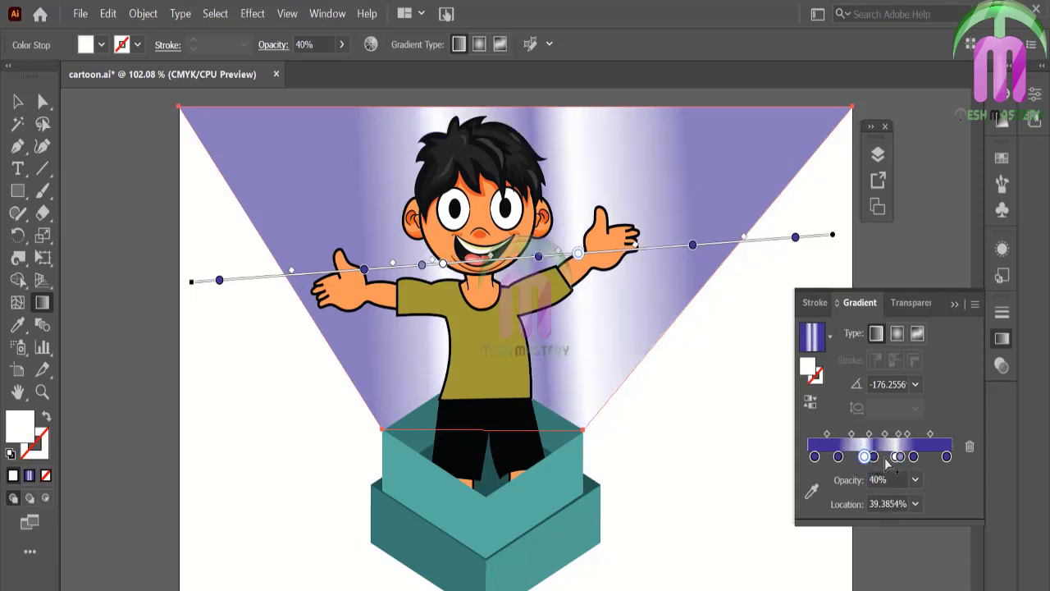
{"action": "mouse_move", "coordinate": [920, 457]}
{"action": "left_mouse_down"}
{"action": "mouse_move", "coordinate": [932, 458]}
{"action": "mouse_move", "coordinate": [916, 464]}
{"action": "left_mouse_up"}
{"action": "left_click", "coordinate": [911, 457]}
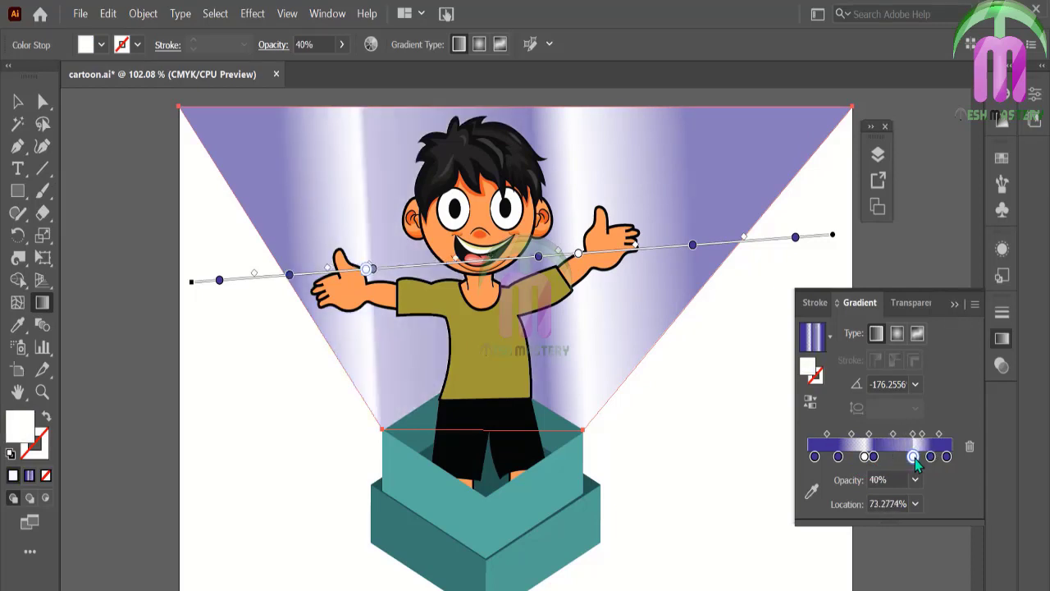
{"action": "left_click", "coordinate": [18, 100]}
{"action": "left_click", "coordinate": [98, 173]}
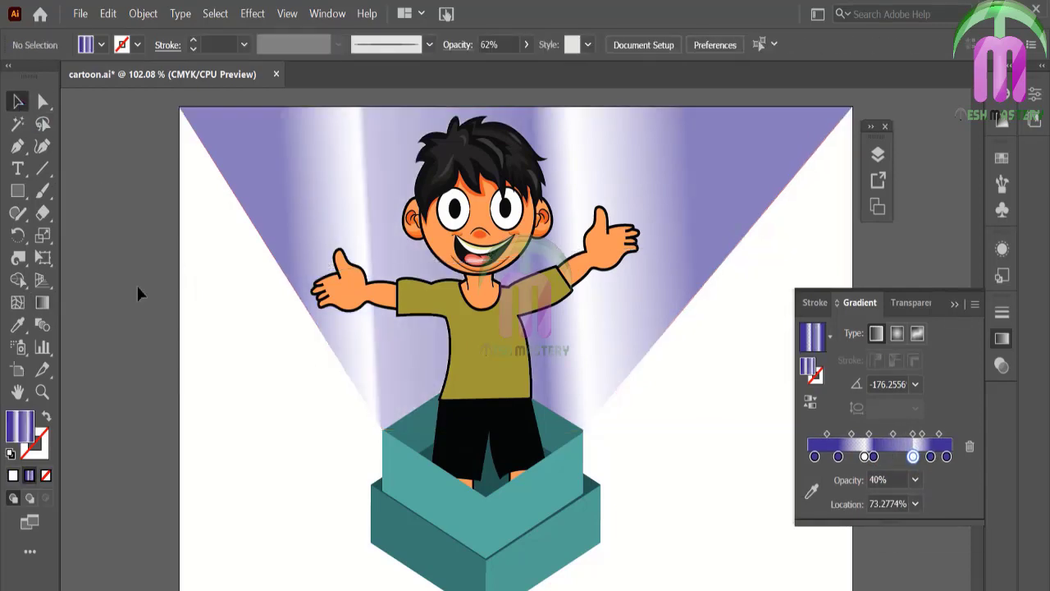
{"action": "left_click", "coordinate": [16, 192]}
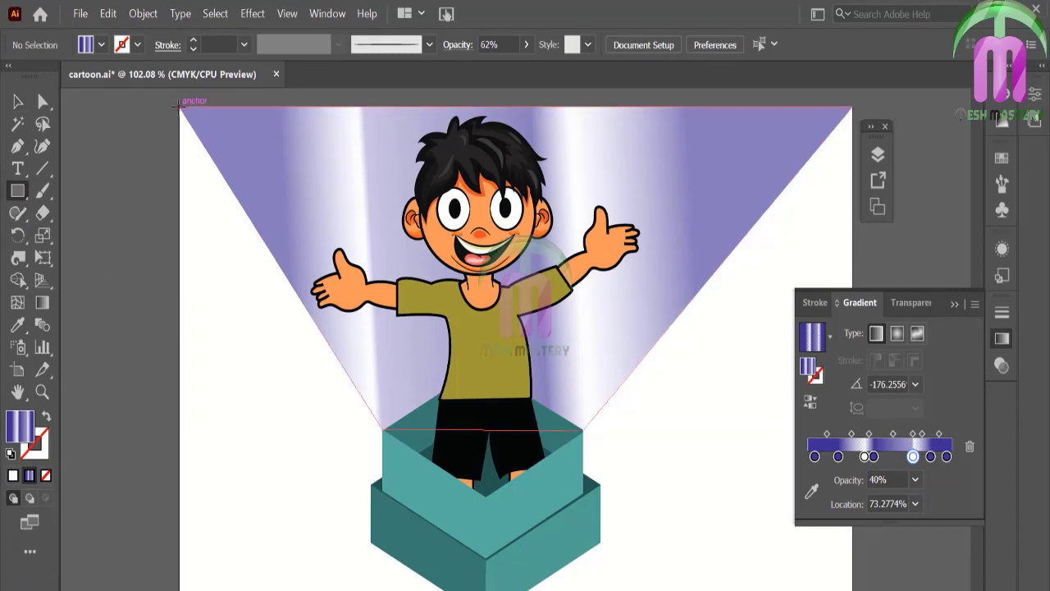
- Draw an artboard-sized rectangle filled #180AA3 and send it behind all artwork
{"action": "left_click_drag", "start_coordinate": [178, 105], "coordinate": [851, 557]}
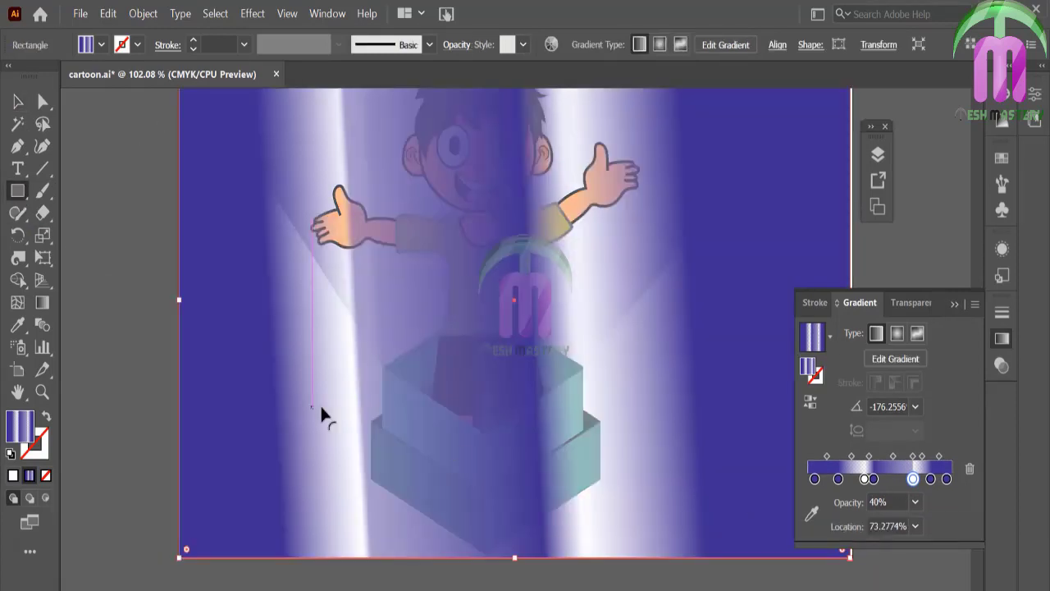
{"action": "left_click", "coordinate": [47, 480]}
{"action": "double_click", "coordinate": [23, 430]}
{"action": "type", "text": "180AA3"}
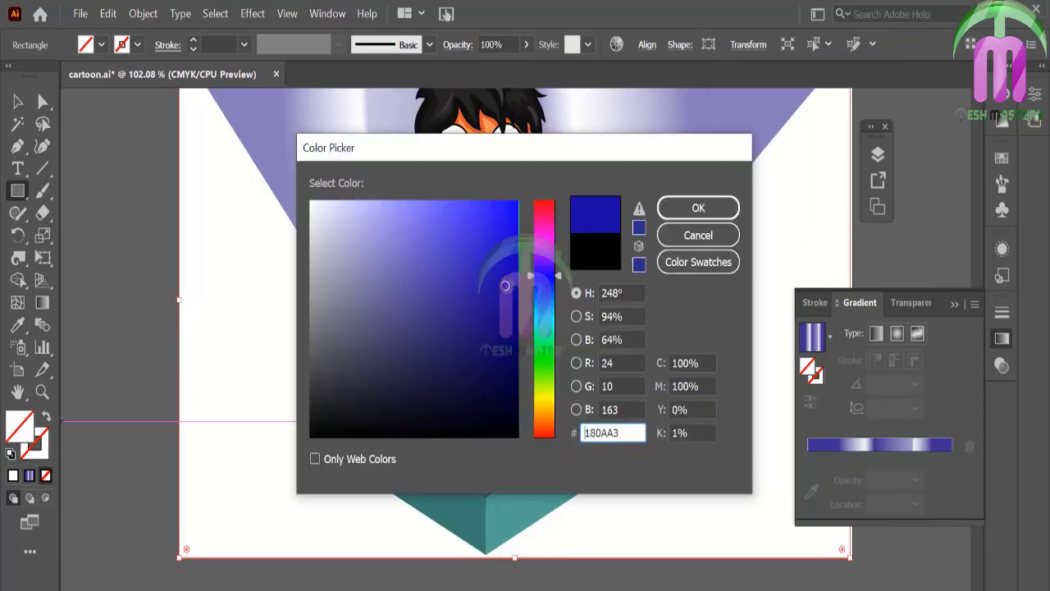
{"action": "left_click", "coordinate": [698, 208]}
{"action": "right_click", "coordinate": [645, 300]}
{"action": "left_click", "coordinate": [509, 586]}
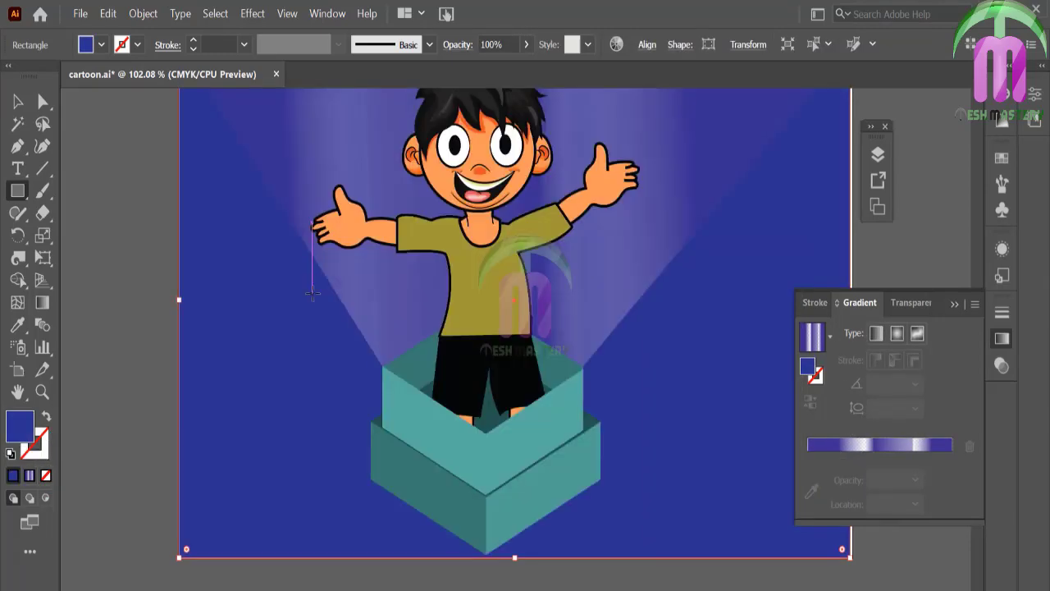
- Change the background rectangle's fill to dark navy #0B0946
{"action": "left_click", "coordinate": [18, 101]}
{"action": "left_click", "coordinate": [73, 164]}
{"action": "scroll", "coordinate": [73, 165], "scroll_direction": "up", "scroll_amount": 1}
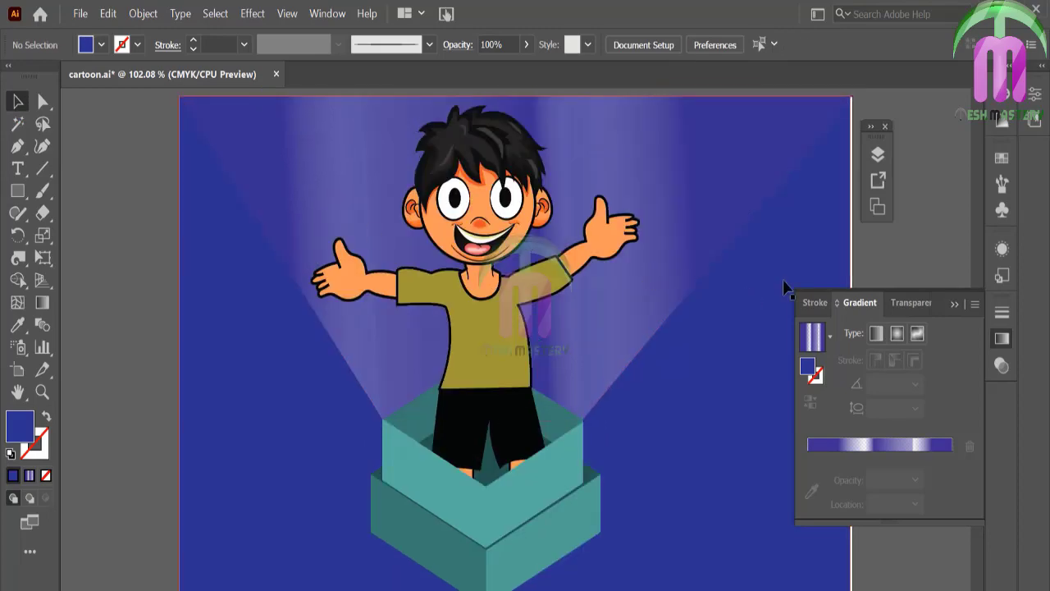
{"action": "left_click", "coordinate": [748, 445]}
{"action": "double_click", "coordinate": [14, 426]}
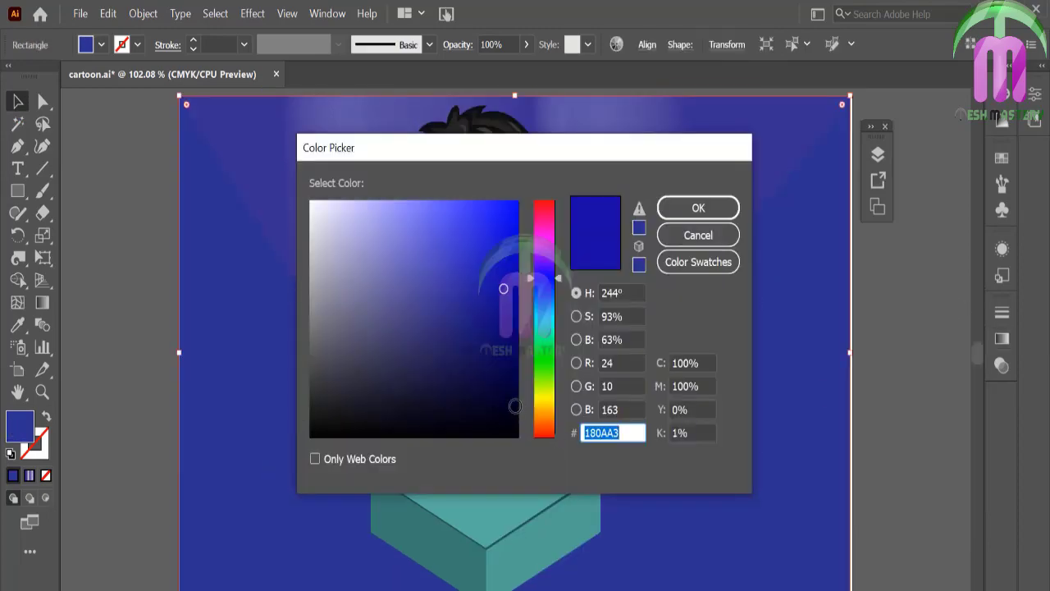
{"action": "type", "text": "0B0946"}
{"action": "left_click", "coordinate": [698, 208]}
{"action": "left_click", "coordinate": [890, 337]}
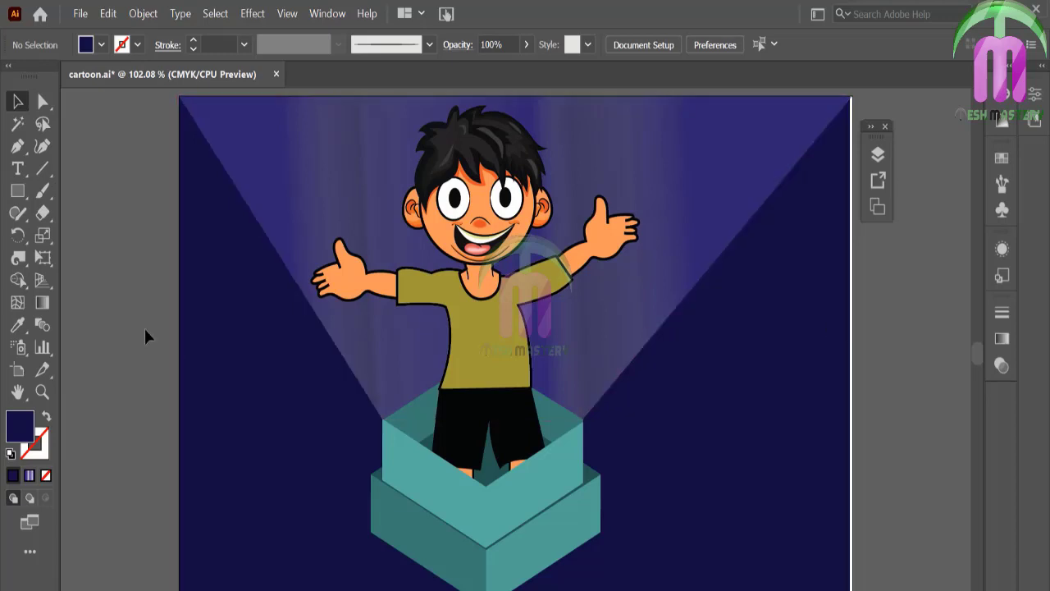
- Draw a small star on the left of the sky filled #F8F8FF
{"action": "left_click", "coordinate": [20, 191]}
{"action": "left_click_drag", "start_coordinate": [23, 197], "coordinate": [61, 280]}
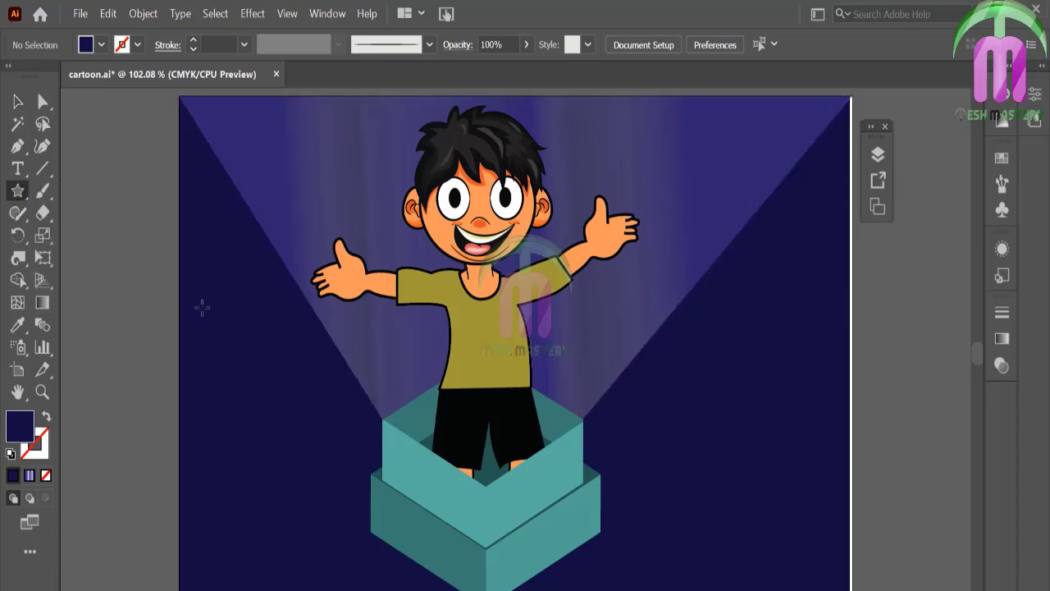
{"action": "left_click_drag", "start_coordinate": [202, 310], "coordinate": [203, 309]}
{"action": "double_click", "coordinate": [22, 428]}
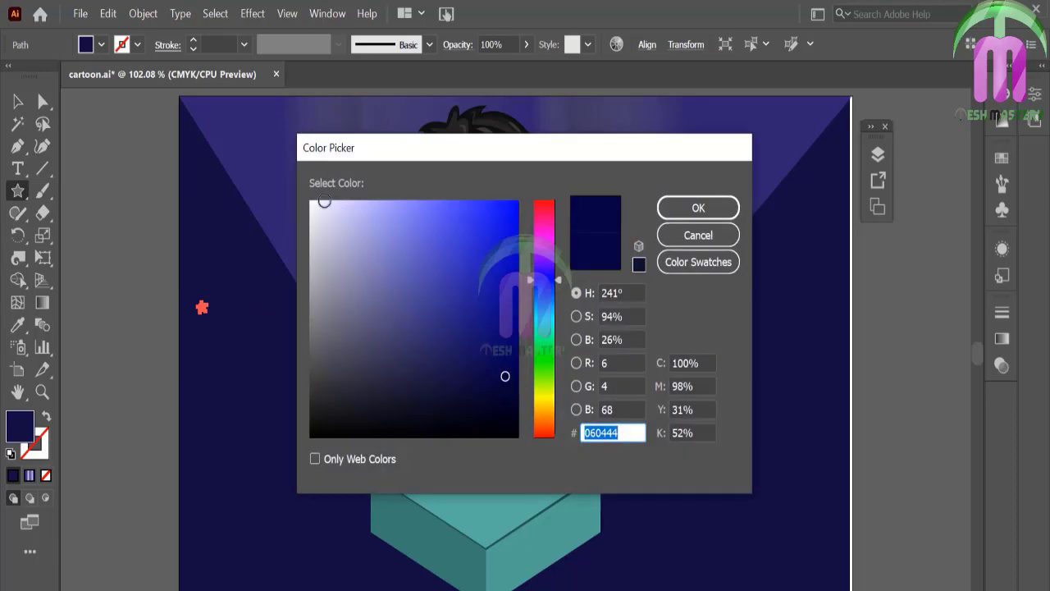
{"action": "type", "text": "F8F8FF"}
{"action": "left_click", "coordinate": [699, 208]}
{"action": "left_click", "coordinate": [17, 101]}
- Apply a 2 px Feather effect to the star
{"action": "left_click", "coordinate": [253, 13]}
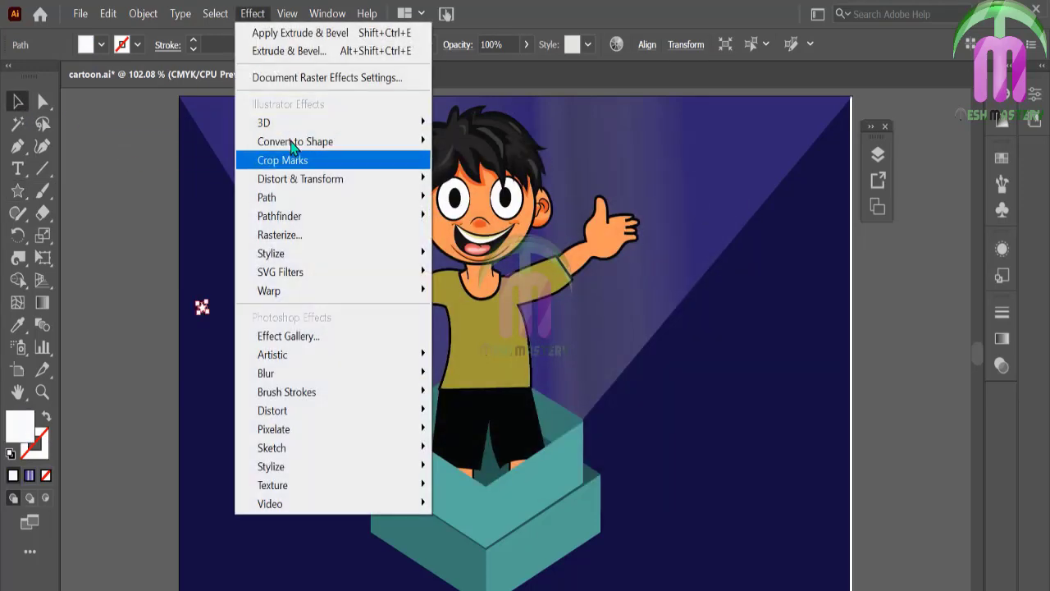
{"action": "left_click", "coordinate": [174, 272]}
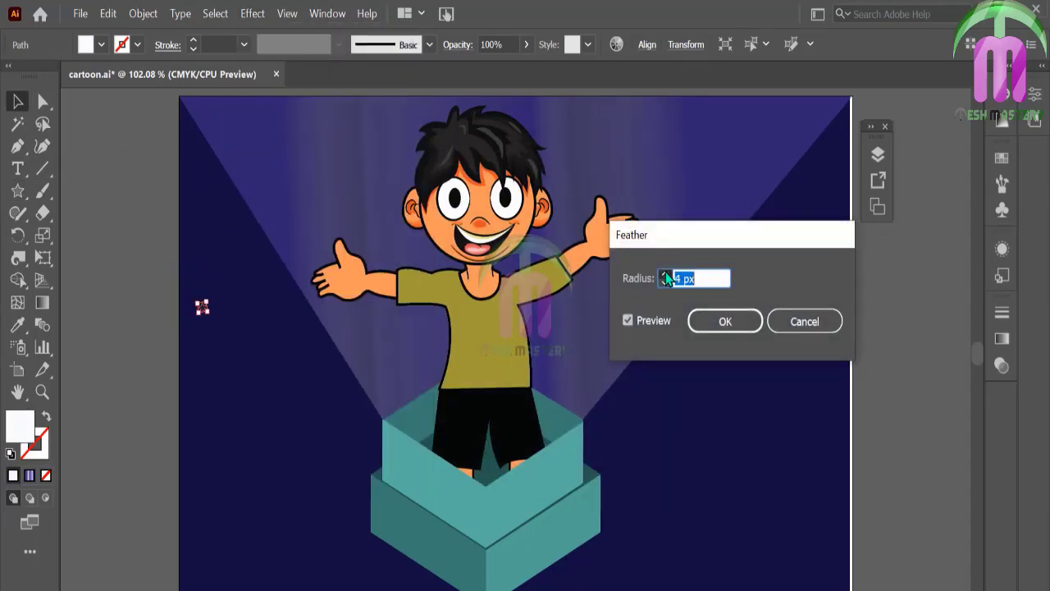
{"action": "left_click", "coordinate": [666, 285]}
{"action": "left_click", "coordinate": [666, 284]}
{"action": "left_click", "coordinate": [665, 285]}
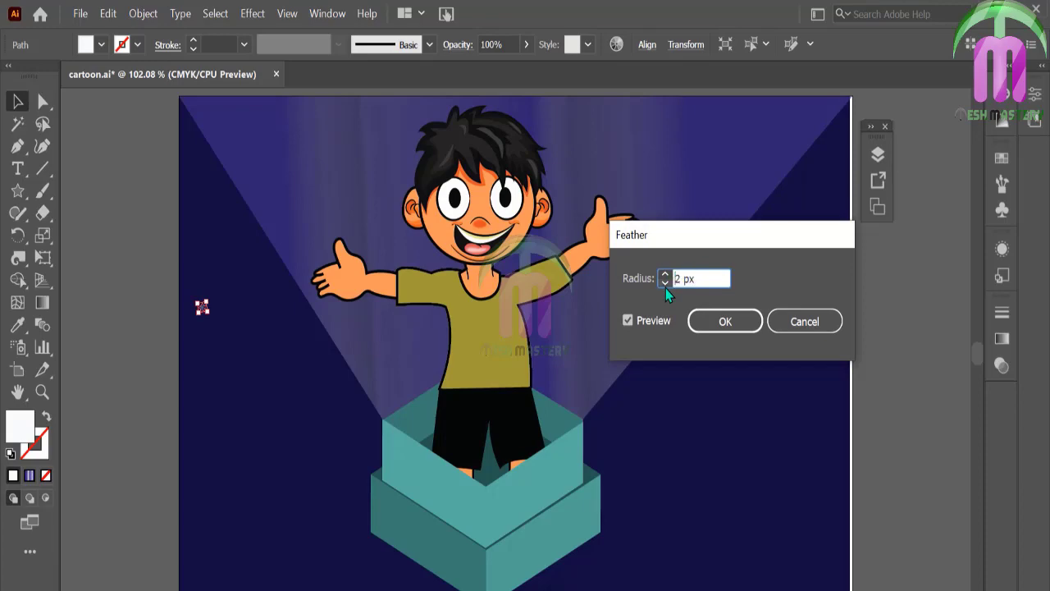
{"action": "left_click", "coordinate": [725, 320]}
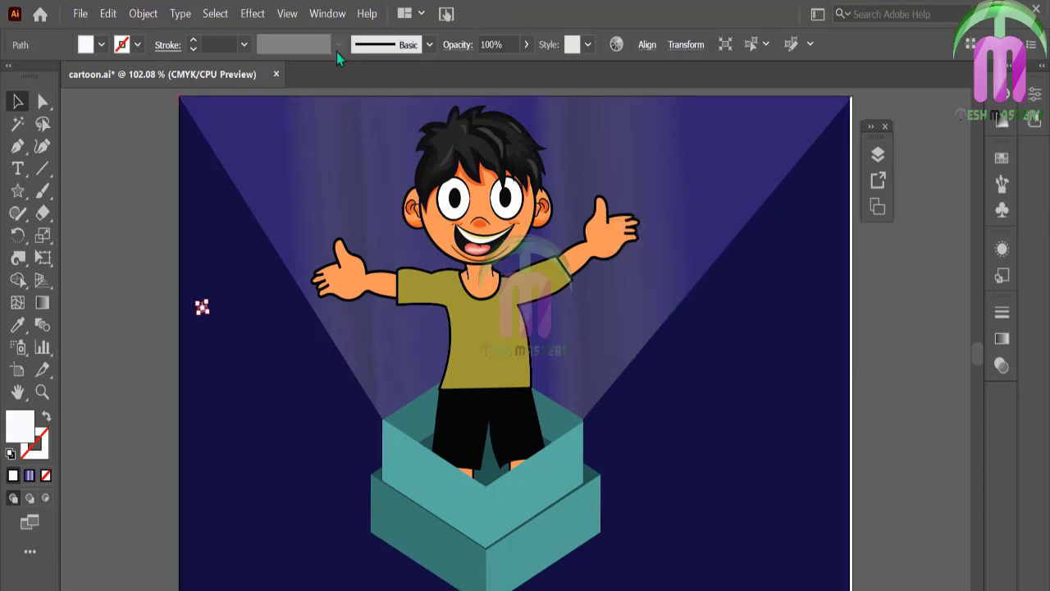
- Add a near-white Outer Glow effect to the star
{"action": "left_click", "coordinate": [253, 13]}
{"action": "left_click", "coordinate": [157, 311]}
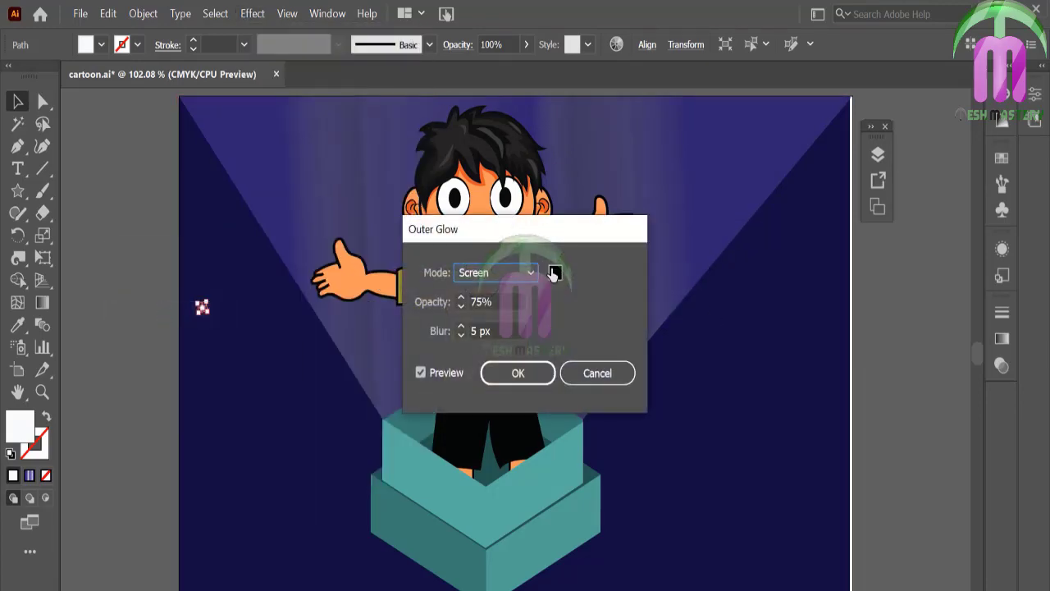
{"action": "left_click", "coordinate": [554, 269]}
{"action": "left_click", "coordinate": [314, 208]}
{"action": "left_click", "coordinate": [689, 214]}
{"action": "left_click", "coordinate": [525, 371]}
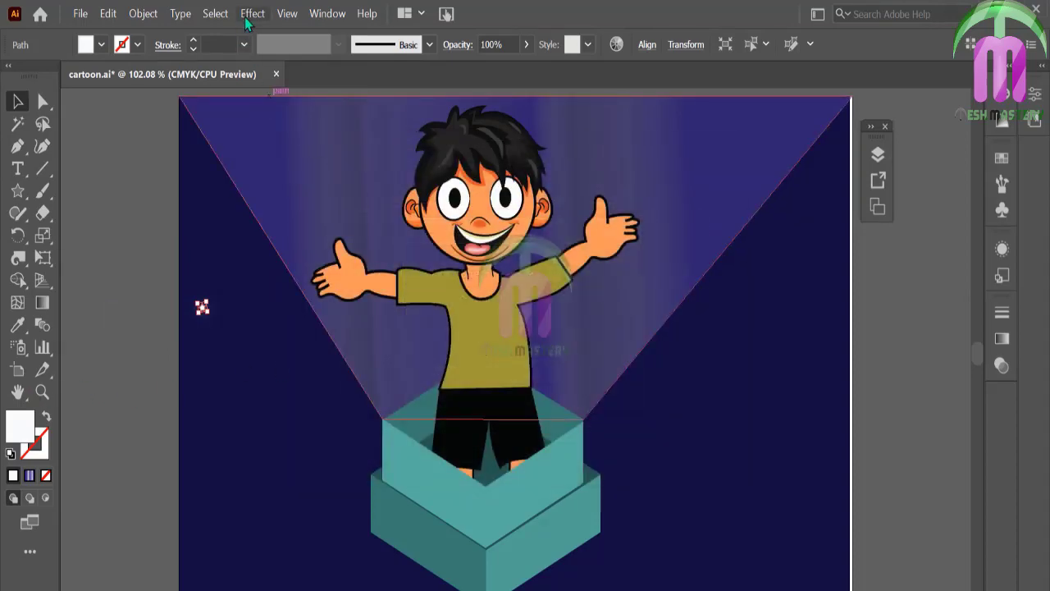
- Add a second, soft yellow Outer Glow to the star as a new effect
{"action": "left_click", "coordinate": [251, 13]}
{"action": "left_click", "coordinate": [179, 313]}
{"action": "left_click", "coordinate": [604, 364]}
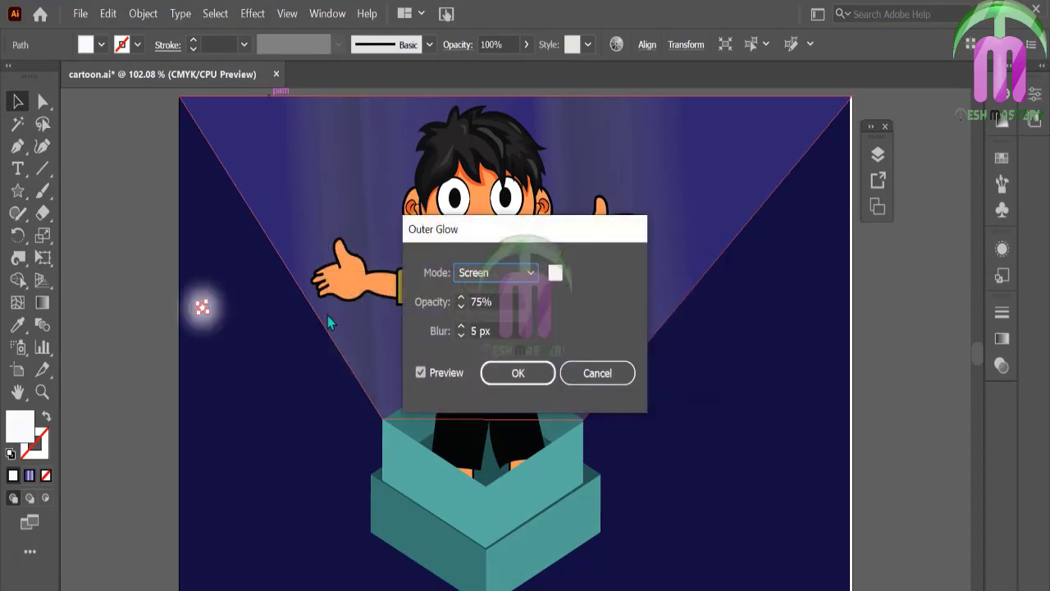
{"action": "left_click", "coordinate": [555, 272]}
{"action": "left_click", "coordinate": [544, 406]}
{"action": "left_click", "coordinate": [425, 234]}
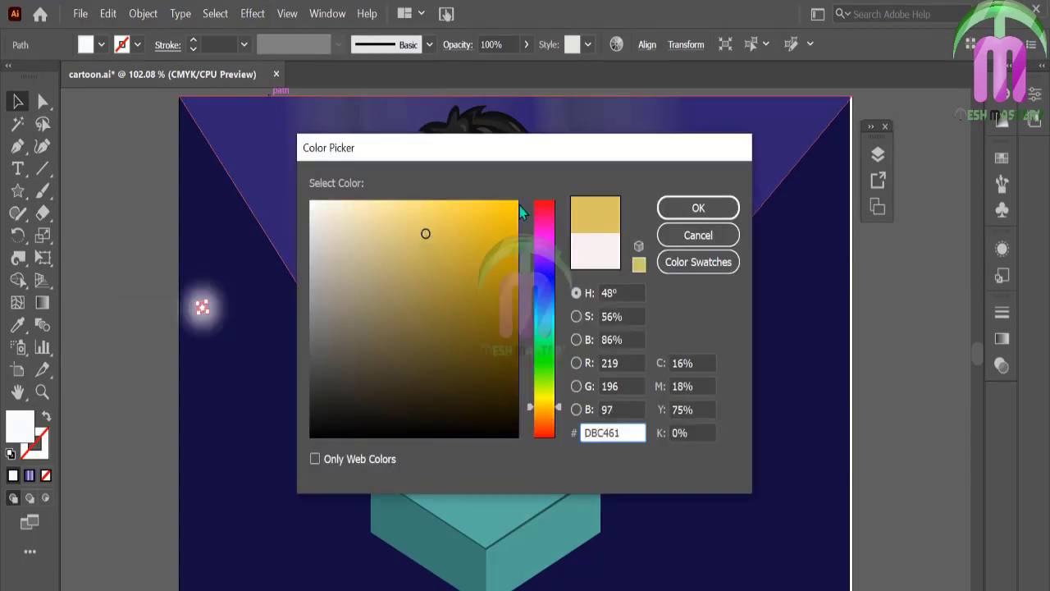
{"action": "left_click", "coordinate": [693, 208]}
{"action": "left_click", "coordinate": [516, 371]}
{"action": "left_click", "coordinate": [189, 283]}
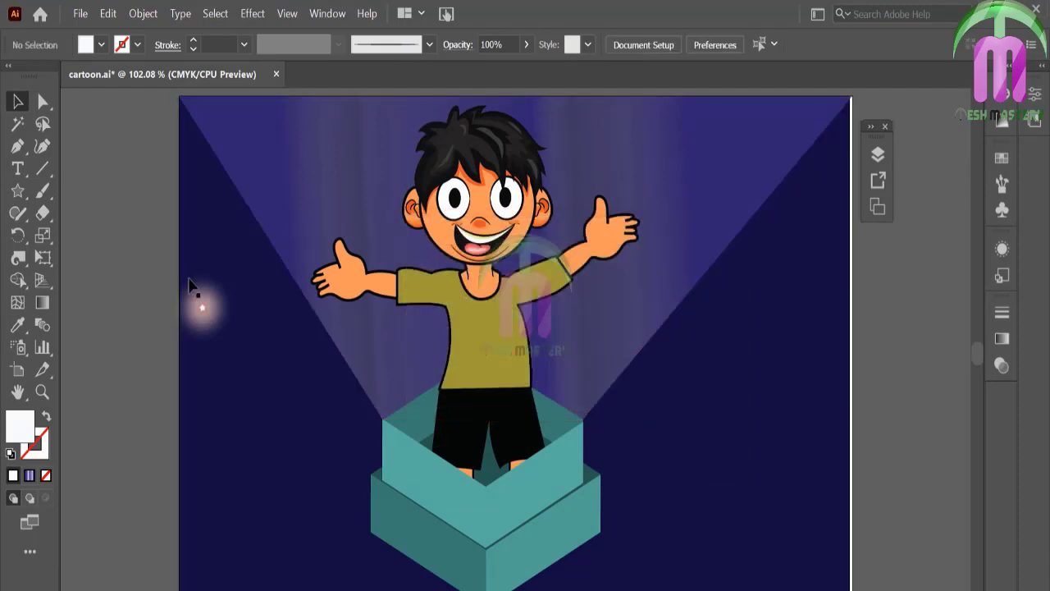
{"action": "left_click", "coordinate": [562, 361]}
{"action": "left_click", "coordinate": [154, 324]}
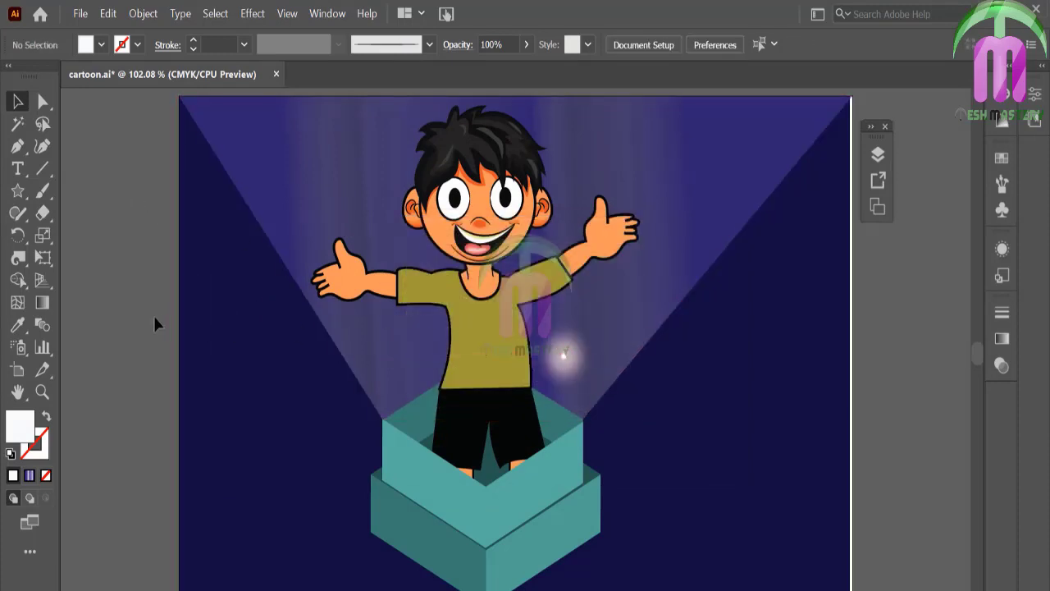
- Alt-drag copies of the glowing star below the original, left of the box and into the beam
{"action": "mouse_move", "coordinate": [562, 363]}
{"action": "left_mouse_down"}
{"action": "mouse_move", "coordinate": [556, 415]}
{"action": "mouse_move", "coordinate": [418, 421]}
{"action": "mouse_move", "coordinate": [489, 476]}
{"action": "mouse_move", "coordinate": [383, 355]}
{"action": "mouse_move", "coordinate": [393, 332]}
{"action": "left_mouse_up"}
{"action": "left_click", "coordinate": [633, 403]}
{"action": "left_click", "coordinate": [119, 441]}
{"action": "key", "text": "ctrl+shift+a"}
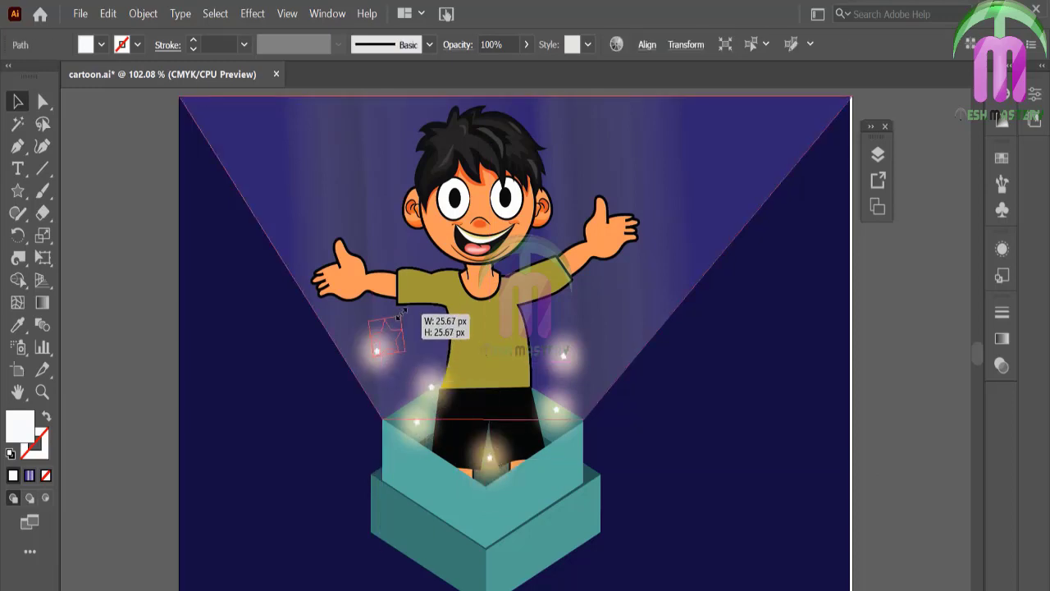
{"action": "left_click", "coordinate": [145, 350]}
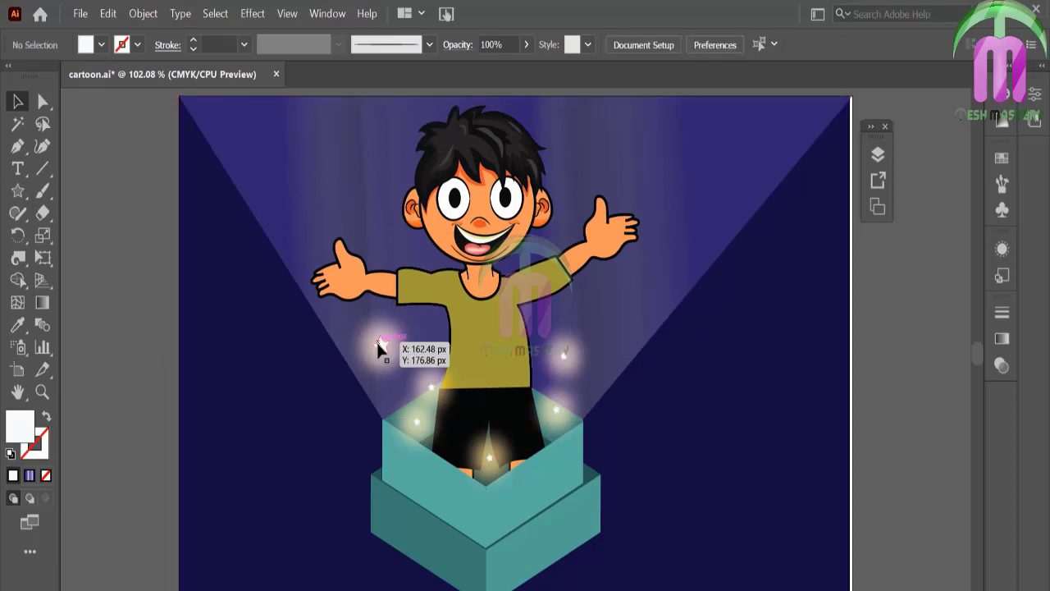
{"action": "mouse_move", "coordinate": [382, 348]}
{"action": "left_mouse_down"}
{"action": "mouse_move", "coordinate": [610, 316]}
{"action": "mouse_move", "coordinate": [297, 289]}
{"action": "mouse_move", "coordinate": [268, 215]}
{"action": "mouse_move", "coordinate": [288, 167]}
{"action": "mouse_move", "coordinate": [773, 125]}
{"action": "mouse_move", "coordinate": [725, 227]}
{"action": "mouse_move", "coordinate": [417, 113]}
{"action": "left_mouse_up"}
{"action": "left_click", "coordinate": [130, 259]}
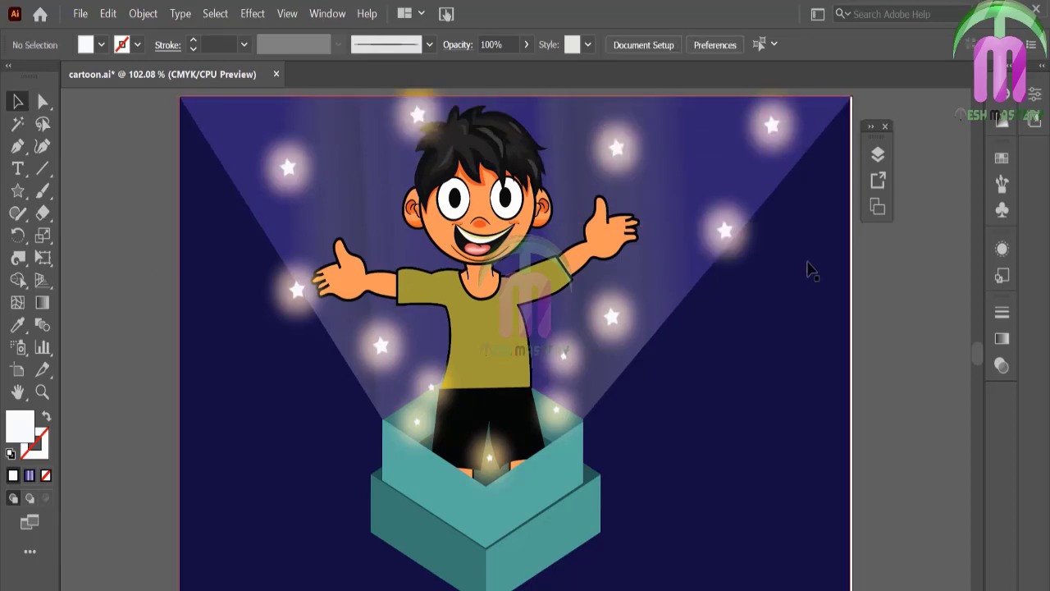
- Draw a tiny saturated yellow dot left of the artboard and feather it
{"action": "right_click", "coordinate": [17, 191]}
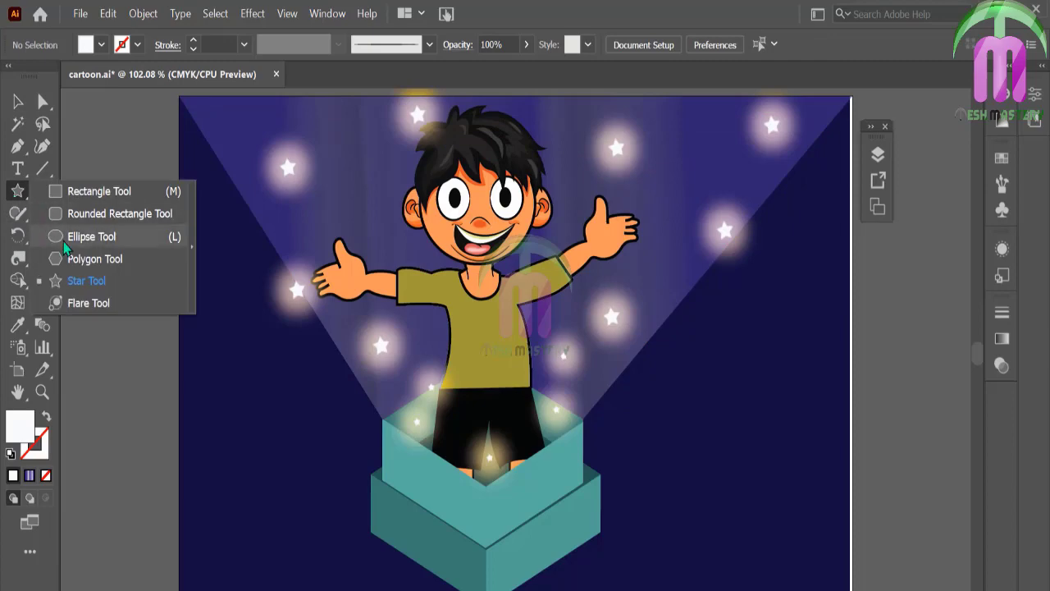
{"action": "left_click", "coordinate": [82, 237]}
{"action": "left_click_drag", "start_coordinate": [95, 255], "coordinate": [100, 259]}
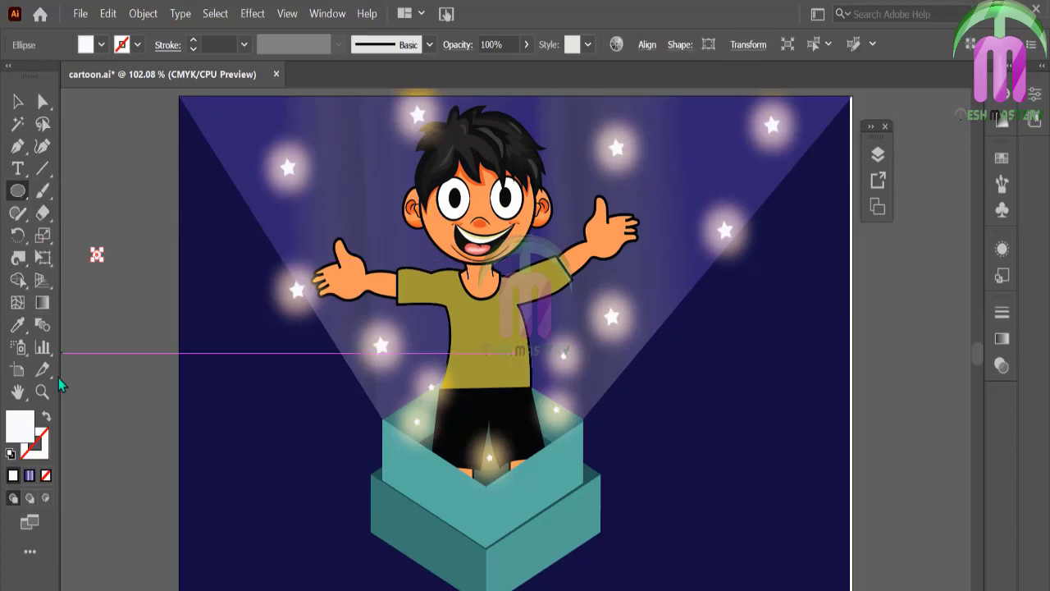
{"action": "double_click", "coordinate": [15, 435]}
{"action": "left_click", "coordinate": [556, 404]}
{"action": "left_click", "coordinate": [517, 204]}
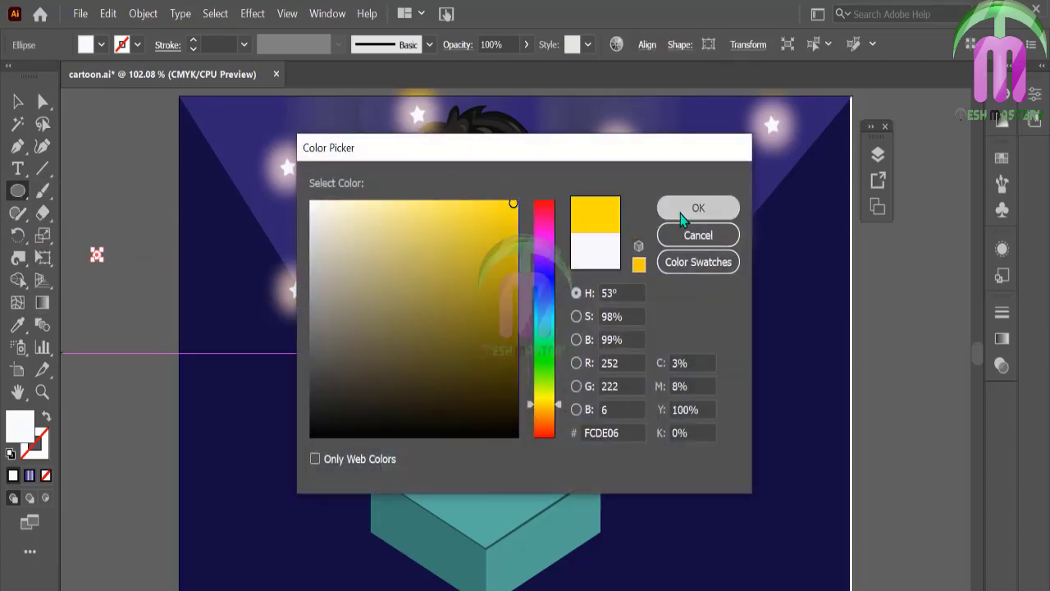
{"action": "left_click", "coordinate": [698, 207]}
{"action": "left_click", "coordinate": [252, 14]}
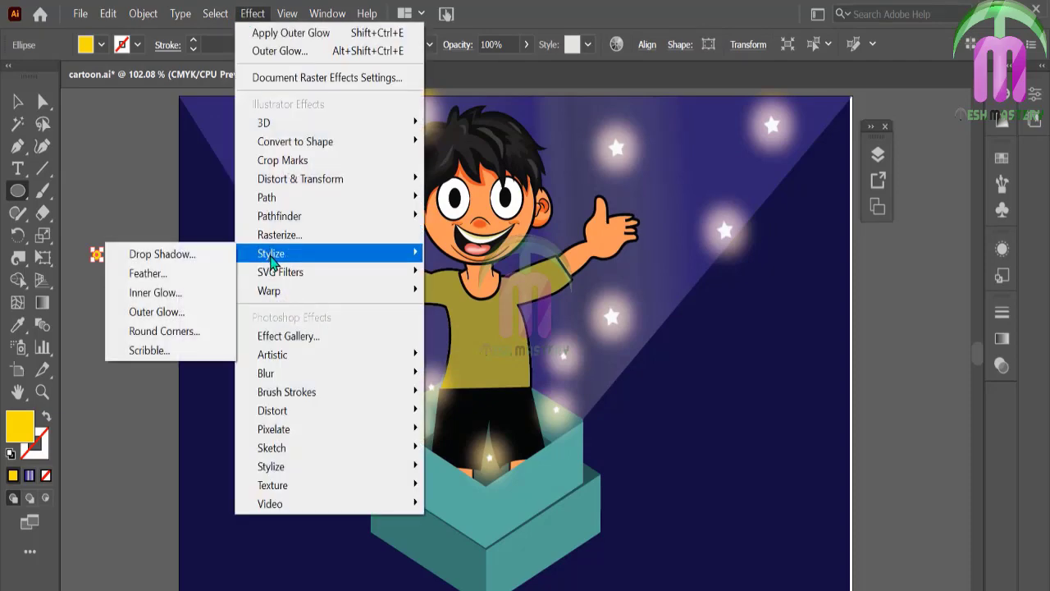
{"action": "left_click", "coordinate": [164, 274]}
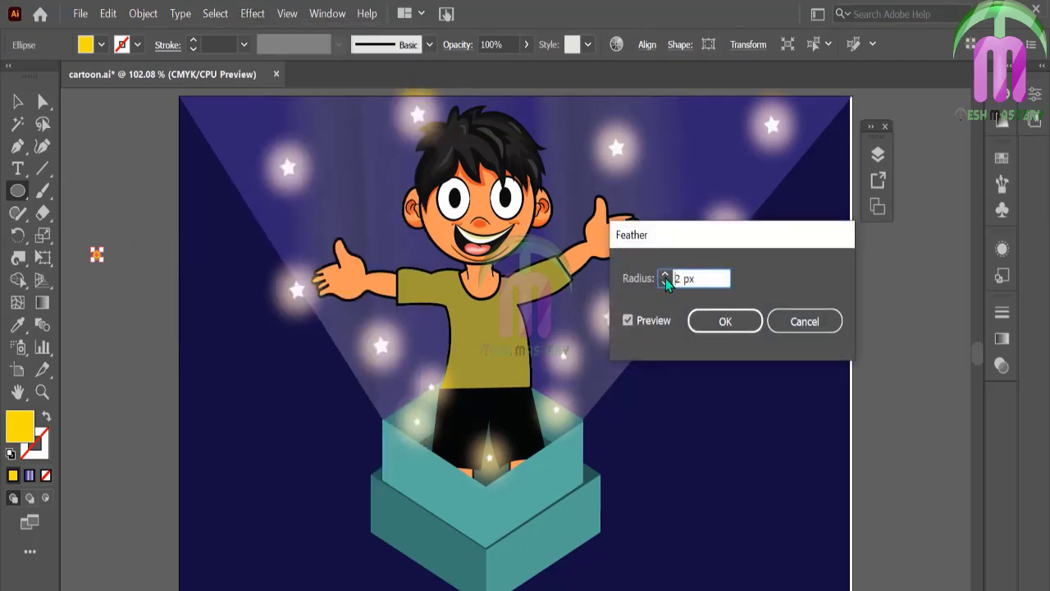
{"action": "left_click", "coordinate": [738, 321]}
- Give the dot a pink Outer Glow
{"action": "left_click", "coordinate": [253, 13]}
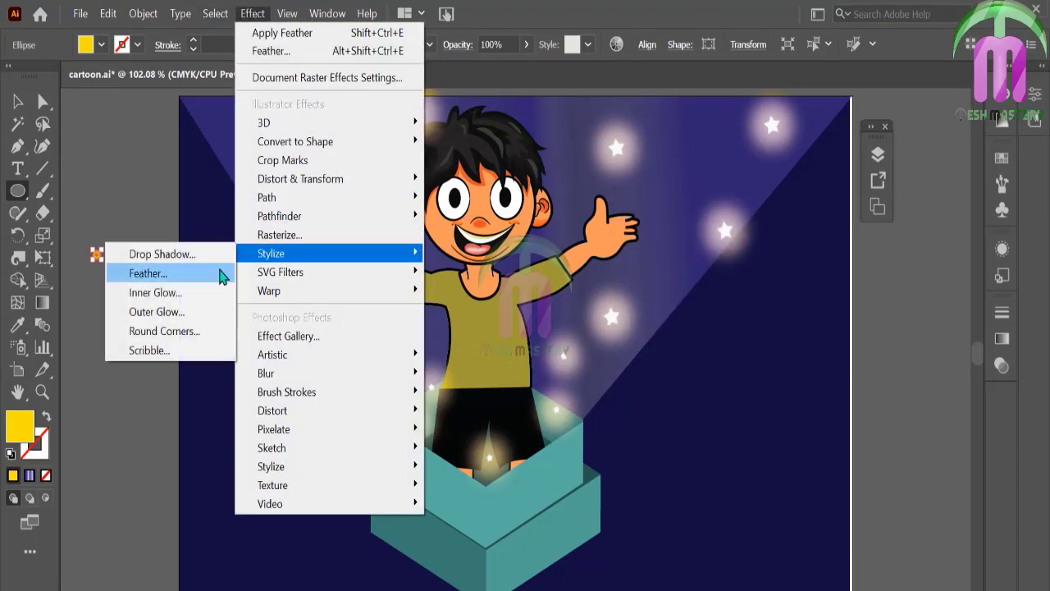
{"action": "left_click", "coordinate": [197, 312]}
{"action": "left_click", "coordinate": [557, 279]}
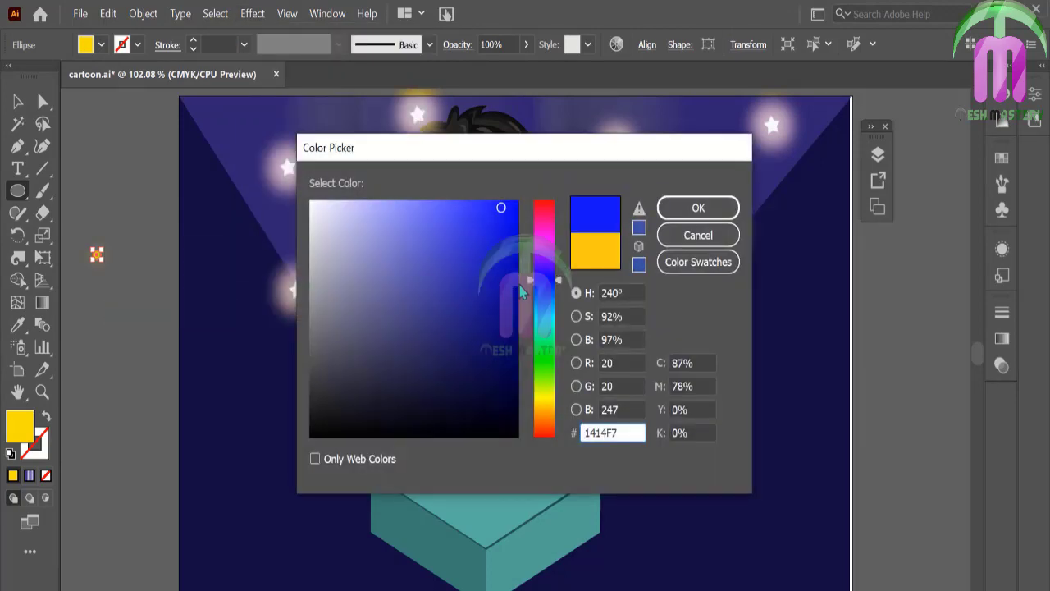
{"action": "left_click_drag", "start_coordinate": [545, 279], "coordinate": [552, 211]}
{"action": "mouse_move", "coordinate": [552, 250]}
{"action": "left_mouse_down"}
{"action": "mouse_move", "coordinate": [557, 227]}
{"action": "mouse_move", "coordinate": [545, 220]}
{"action": "left_mouse_up"}
{"action": "left_click", "coordinate": [698, 207]}
{"action": "left_click", "coordinate": [516, 370]}
- Add a second yellow Outer Glow with increased blur as a new effect
{"action": "left_click", "coordinate": [253, 13]}
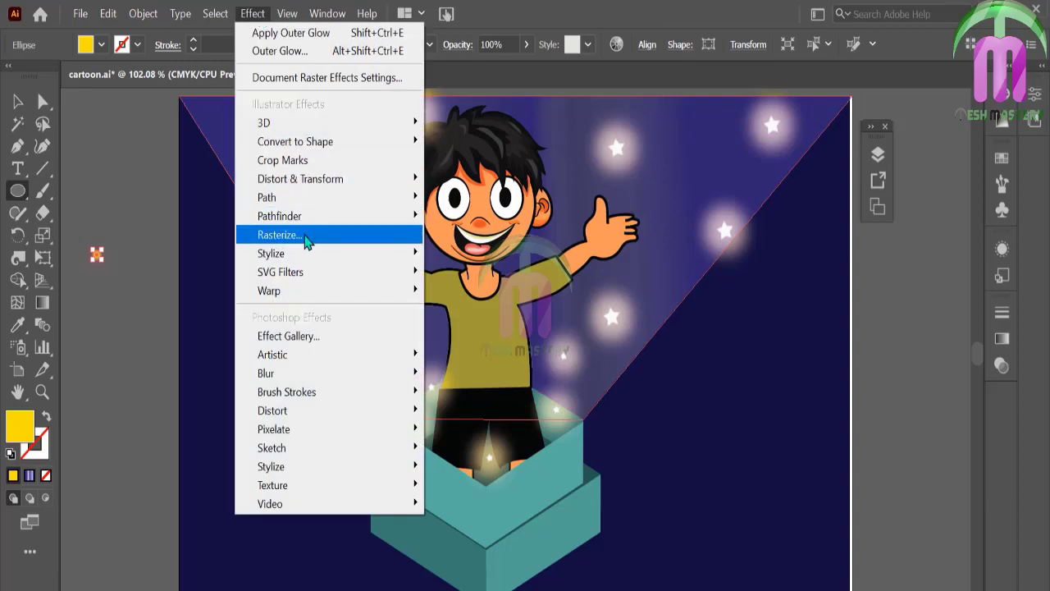
{"action": "left_click", "coordinate": [207, 310]}
{"action": "left_click", "coordinate": [599, 366]}
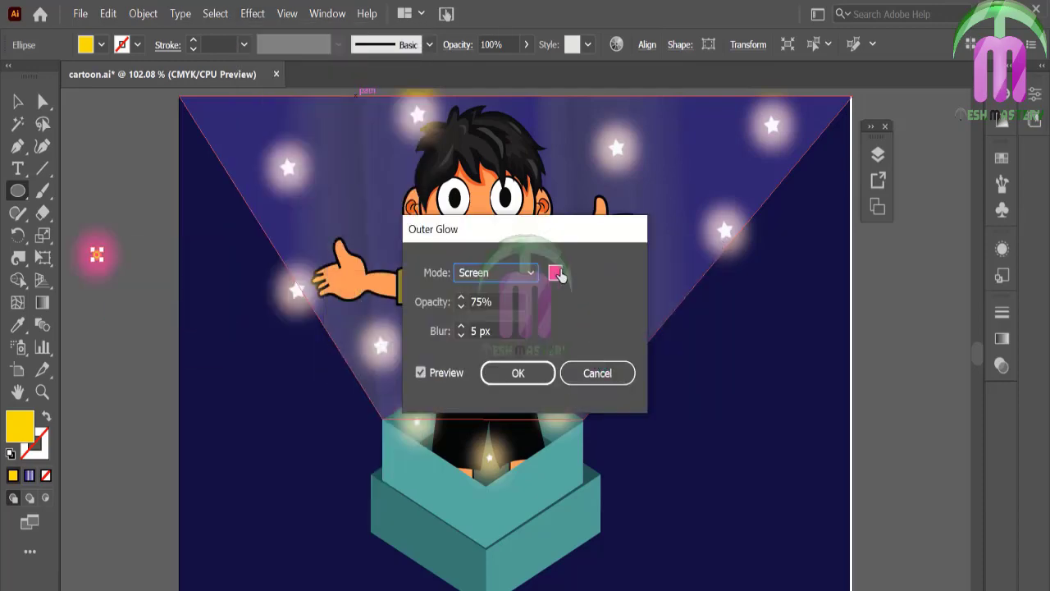
{"action": "left_click", "coordinate": [555, 273]}
{"action": "left_click_drag", "start_coordinate": [548, 276], "coordinate": [548, 406]}
{"action": "left_click", "coordinate": [675, 211]}
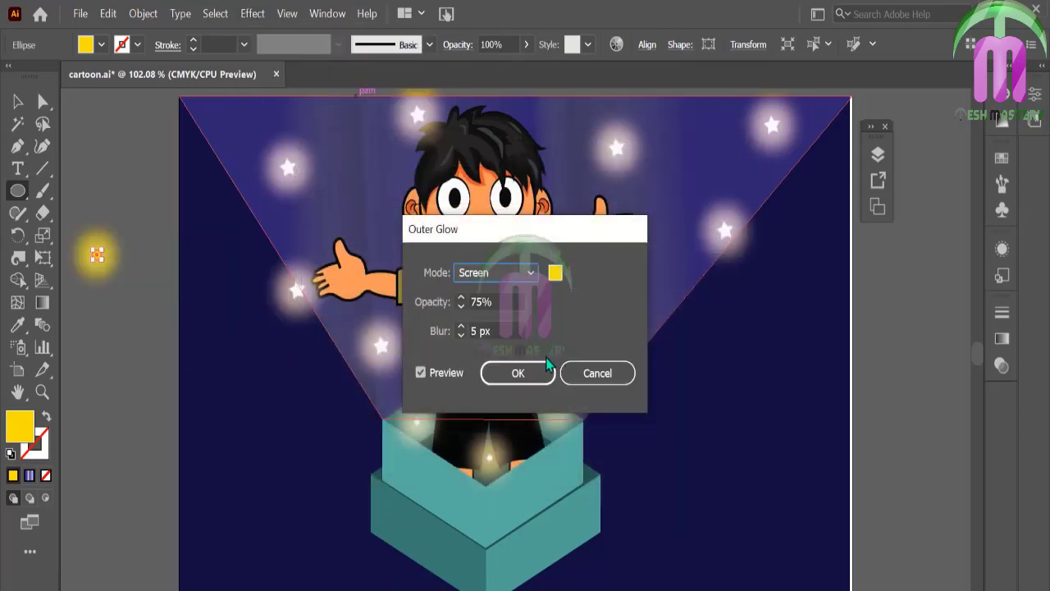
{"action": "left_click", "coordinate": [461, 328]}
{"action": "left_click", "coordinate": [518, 372]}
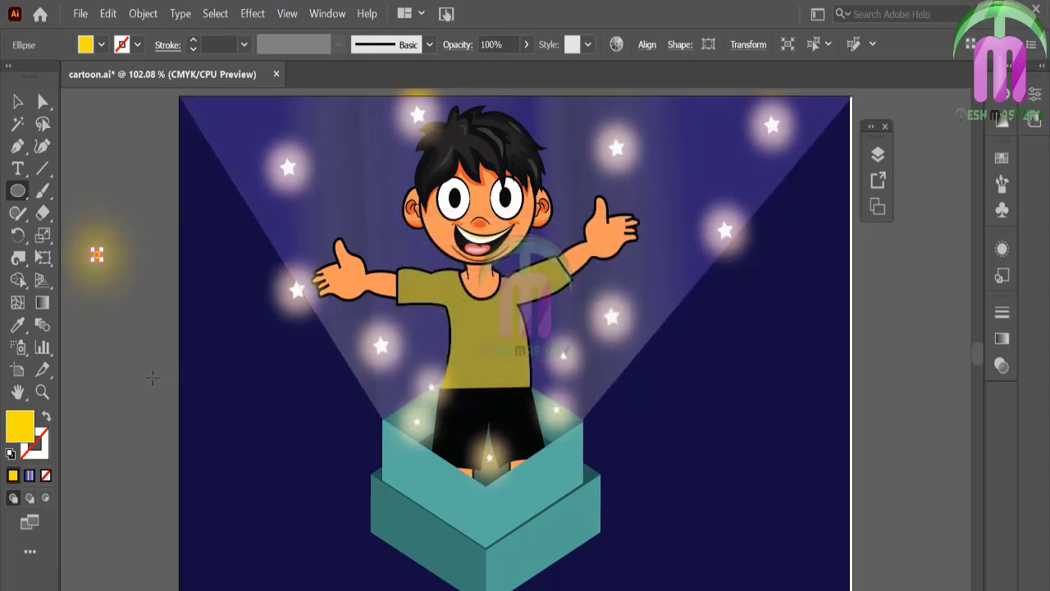
- Move the glow dot into the artwork and place copies in the upper right and beside the hair
{"action": "left_click", "coordinate": [18, 102]}
{"action": "mouse_move", "coordinate": [97, 254]}
{"action": "left_mouse_down"}
{"action": "mouse_move", "coordinate": [597, 407]}
{"action": "mouse_move", "coordinate": [577, 318]}
{"action": "mouse_move", "coordinate": [663, 241]}
{"action": "left_mouse_up"}
{"action": "left_click", "coordinate": [878, 337]}
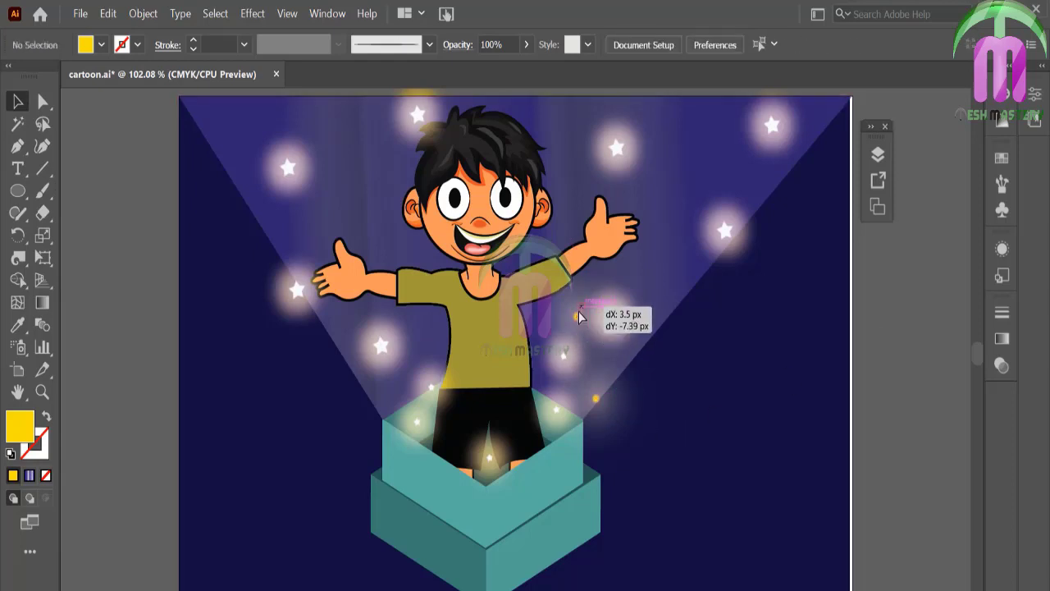
{"action": "left_click_drag", "start_coordinate": [671, 204], "coordinate": [689, 137]}
{"action": "left_click", "coordinate": [837, 232]}
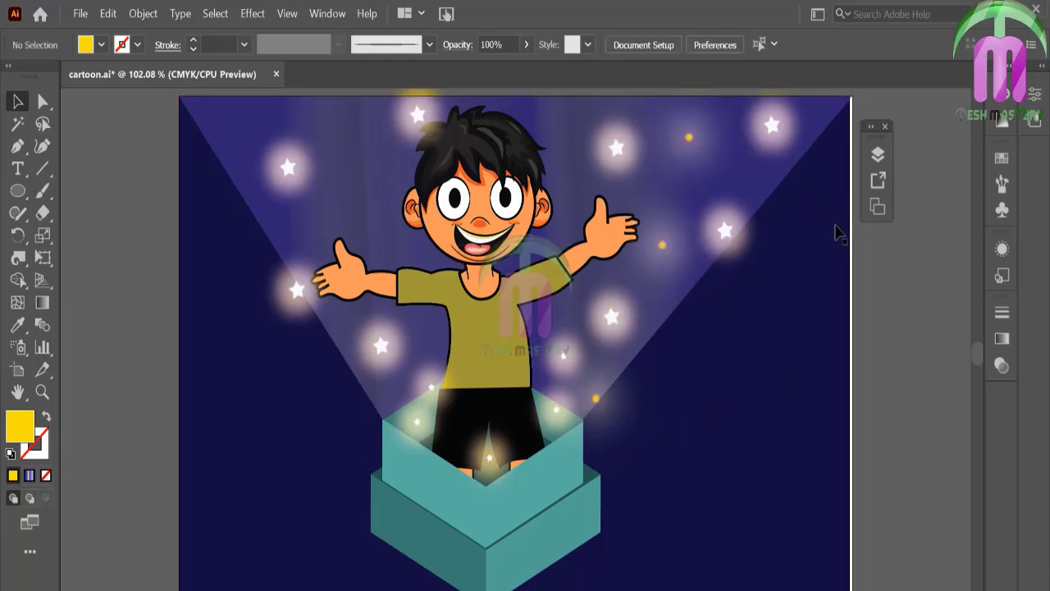
{"action": "mouse_move", "coordinate": [589, 164]}
{"action": "left_mouse_down"}
{"action": "mouse_move", "coordinate": [378, 189]}
{"action": "mouse_move", "coordinate": [366, 174]}
{"action": "left_mouse_up"}
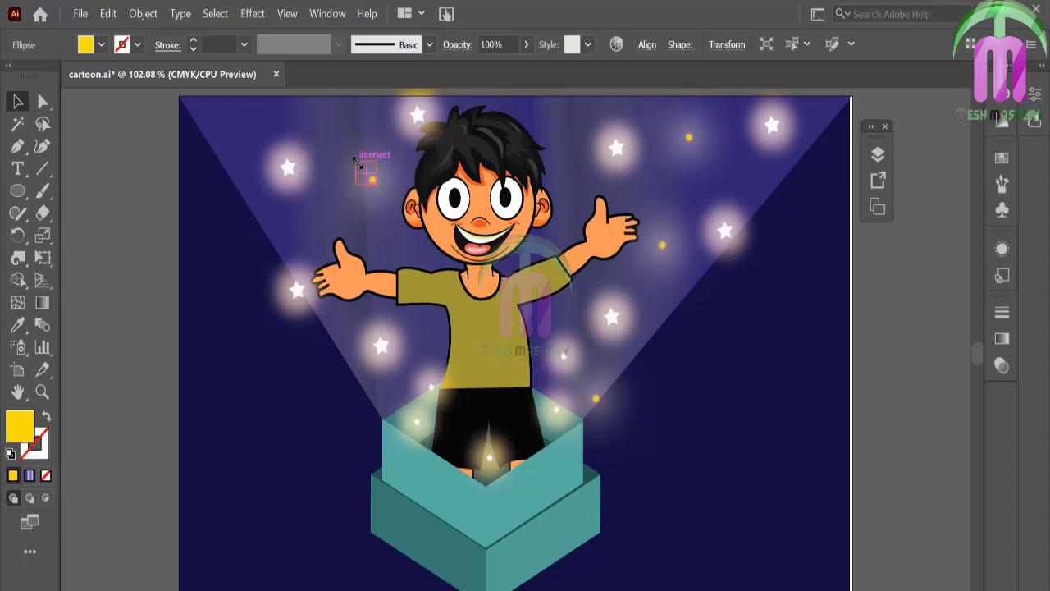
{"action": "left_click", "coordinate": [232, 233]}
- Dim the dot beside the hair to 63% opacity and duplicate it to the upper left
{"action": "left_click", "coordinate": [361, 175]}
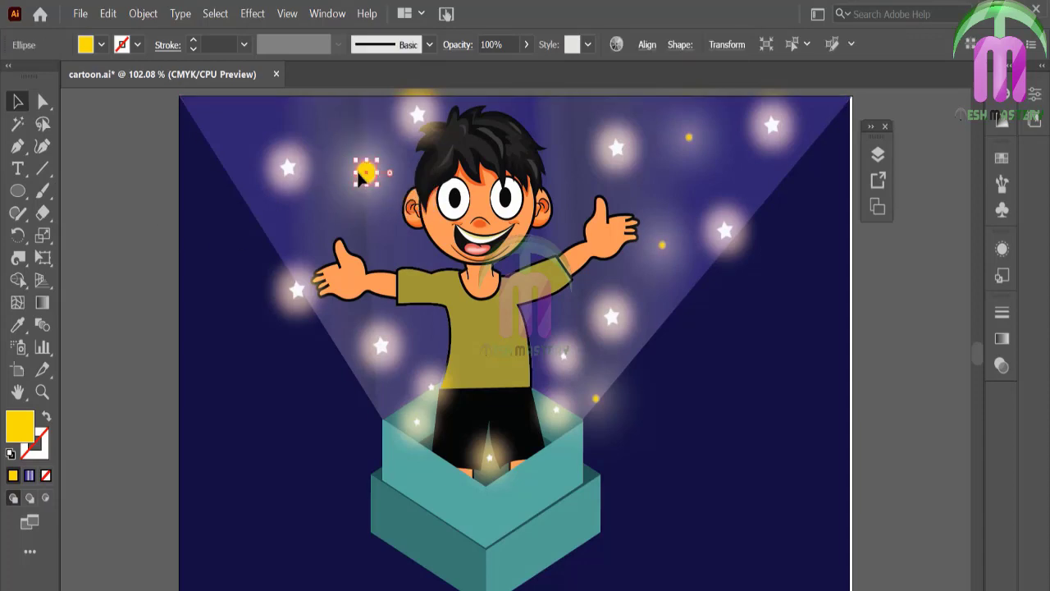
{"action": "left_click", "coordinate": [526, 44]}
{"action": "left_click_drag", "start_coordinate": [534, 65], "coordinate": [510, 65]}
{"action": "left_click", "coordinate": [188, 227]}
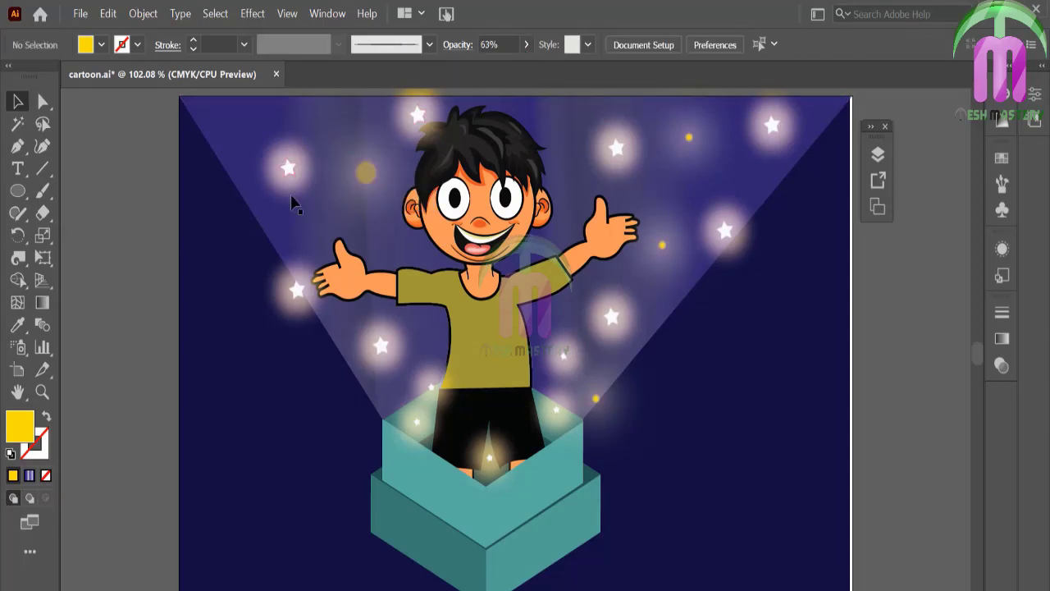
{"action": "left_click_drag", "start_coordinate": [364, 175], "coordinate": [228, 127]}
{"action": "left_click", "coordinate": [99, 182]}
{"action": "left_click", "coordinate": [364, 175]}
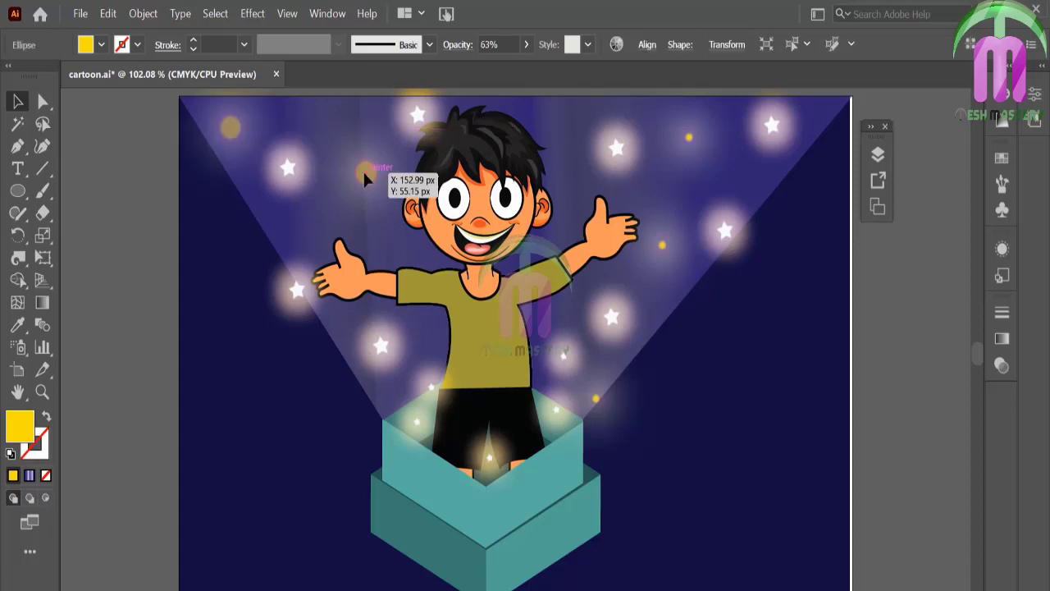
{"action": "left_click_drag", "start_coordinate": [357, 161], "coordinate": [361, 169]}
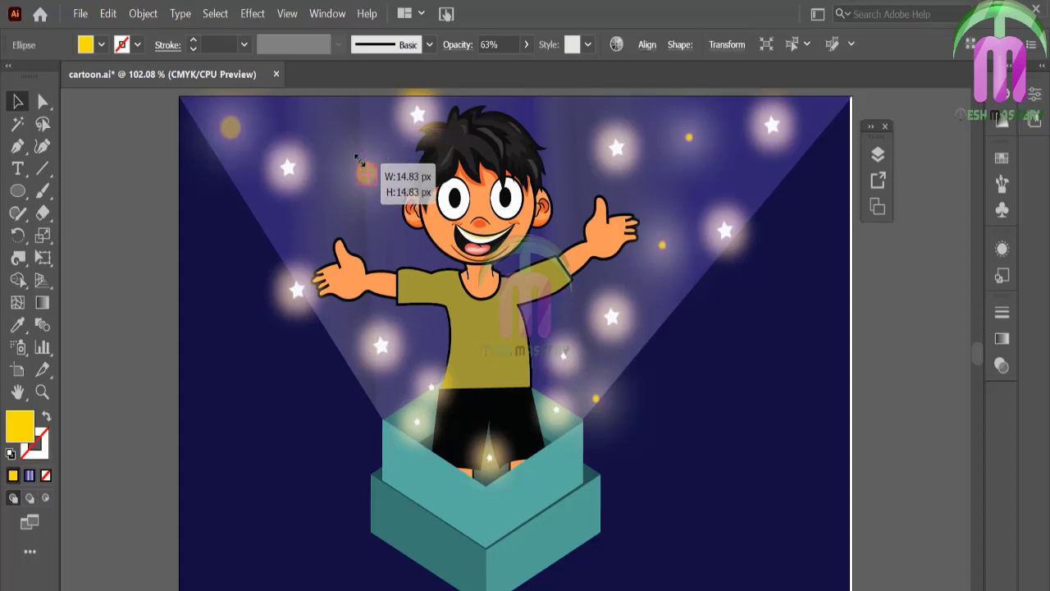
{"action": "left_click", "coordinate": [171, 202]}
- Copy glow dots to the top right, right of the beam, the shirt collar, inside the beam and upper left
{"action": "left_click_drag", "start_coordinate": [240, 127], "coordinate": [817, 122]}
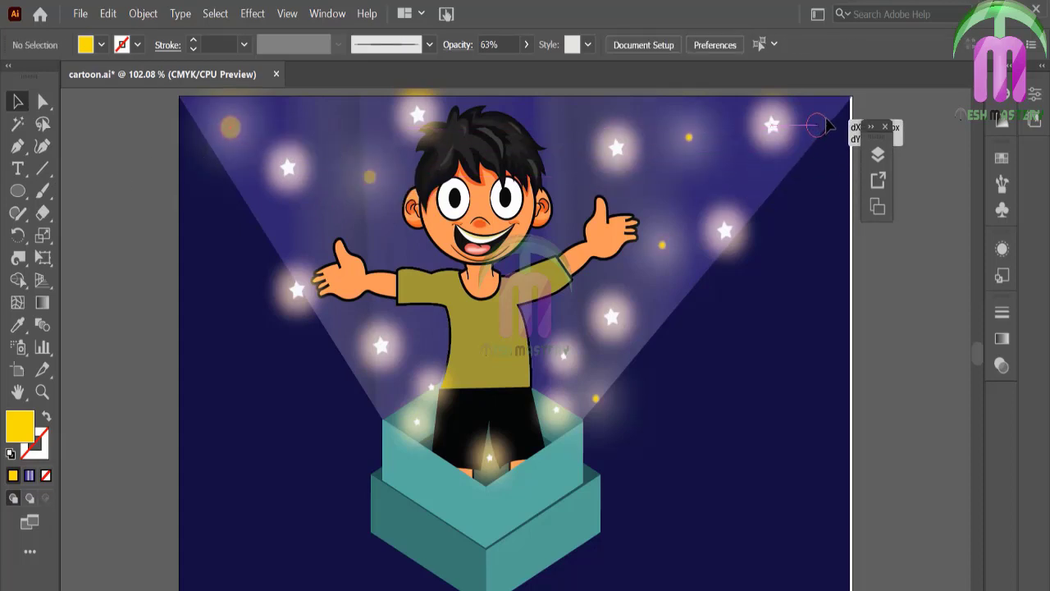
{"action": "left_click", "coordinate": [894, 290]}
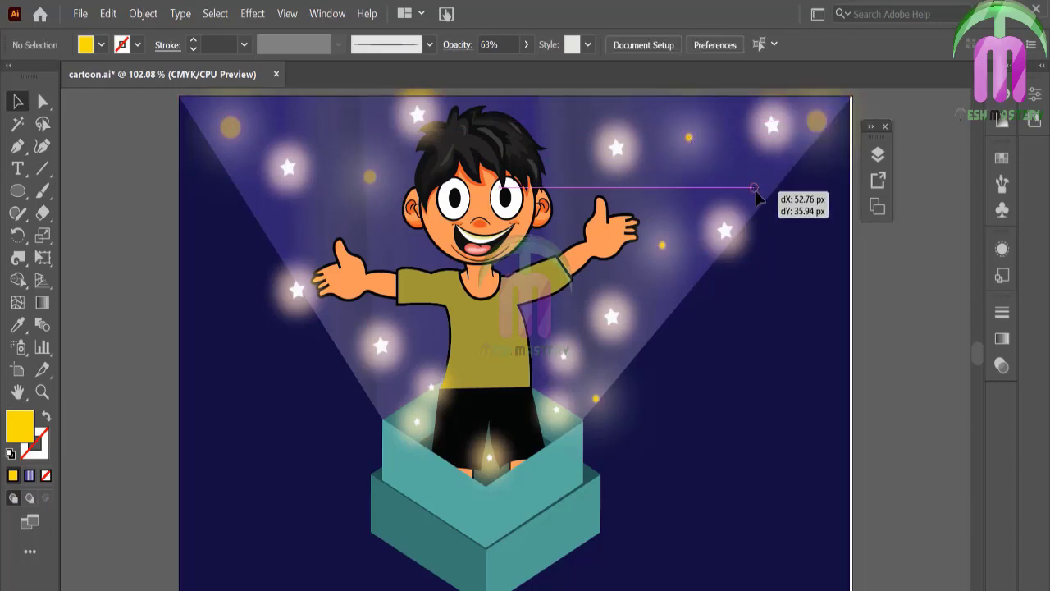
{"action": "mouse_move", "coordinate": [693, 148]}
{"action": "left_mouse_down"}
{"action": "mouse_move", "coordinate": [755, 184]}
{"action": "mouse_move", "coordinate": [553, 120]}
{"action": "mouse_move", "coordinate": [515, 260]}
{"action": "left_mouse_up"}
{"action": "left_click", "coordinate": [858, 246]}
{"action": "left_click", "coordinate": [287, 206]}
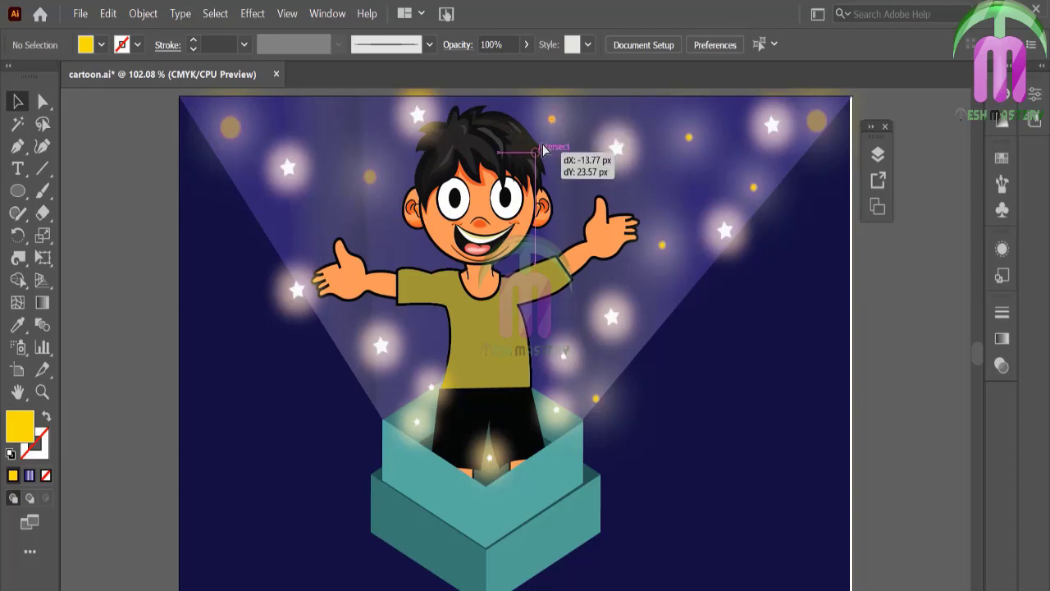
{"action": "left_click", "coordinate": [160, 279]}
{"action": "left_click_drag", "start_coordinate": [553, 122], "coordinate": [419, 250]}
{"action": "left_click", "coordinate": [142, 289]}
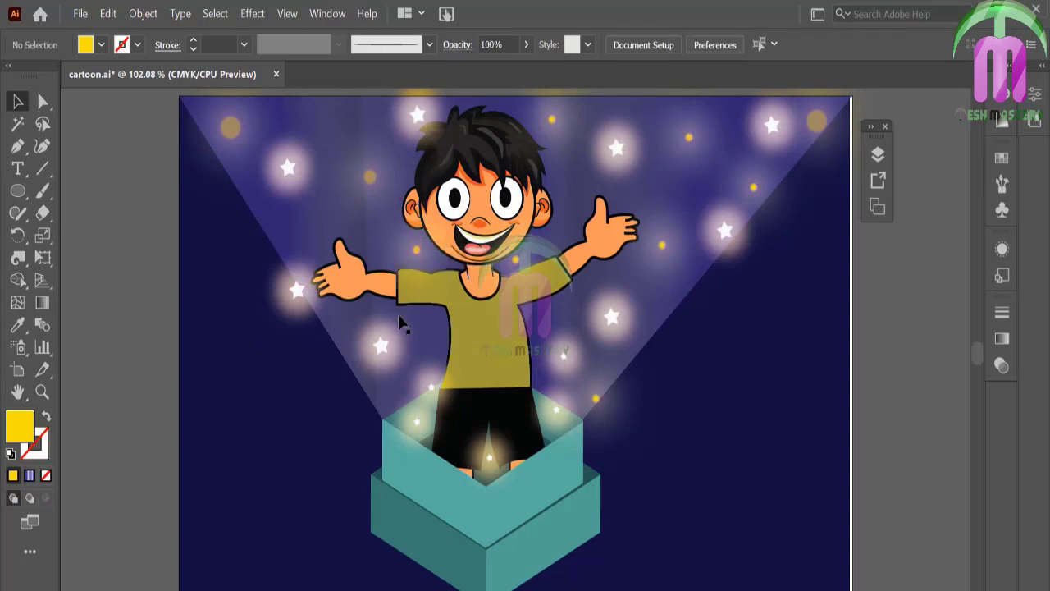
{"action": "left_click_drag", "start_coordinate": [444, 339], "coordinate": [439, 332]}
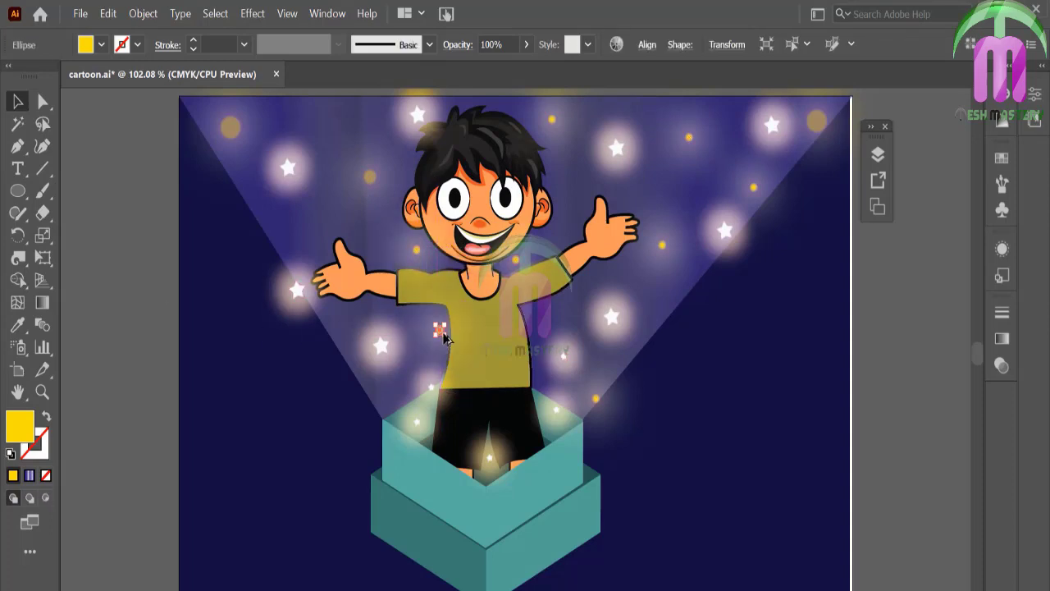
{"action": "left_click", "coordinate": [169, 328]}
{"action": "mouse_move", "coordinate": [369, 246]}
{"action": "left_mouse_down"}
{"action": "mouse_move", "coordinate": [282, 233]}
{"action": "mouse_move", "coordinate": [327, 139]}
{"action": "mouse_move", "coordinate": [315, 122]}
{"action": "left_mouse_up"}
{"action": "left_click", "coordinate": [158, 222]}
- Copy a glow dot below-right of the box, a star right of the box, and a yellow dot lower right
{"action": "left_click", "coordinate": [117, 211]}
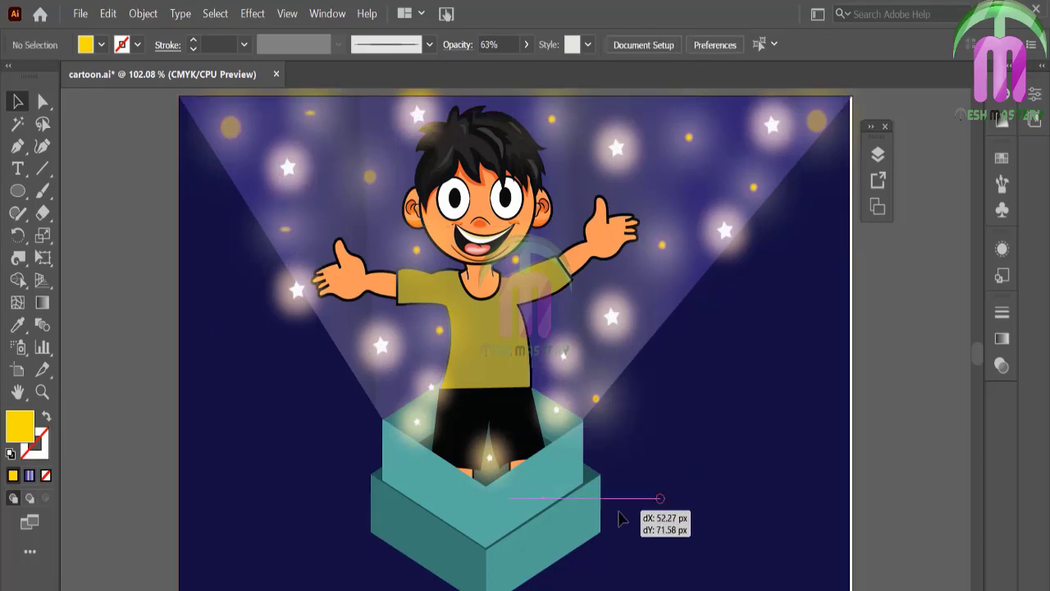
{"action": "mouse_move", "coordinate": [556, 419]}
{"action": "left_mouse_down"}
{"action": "mouse_move", "coordinate": [599, 562]}
{"action": "mouse_move", "coordinate": [626, 503]}
{"action": "mouse_move", "coordinate": [659, 563]}
{"action": "left_mouse_up"}
{"action": "left_click", "coordinate": [864, 484]}
{"action": "left_click", "coordinate": [688, 515]}
{"action": "left_click", "coordinate": [871, 484]}
{"action": "left_click", "coordinate": [861, 499]}
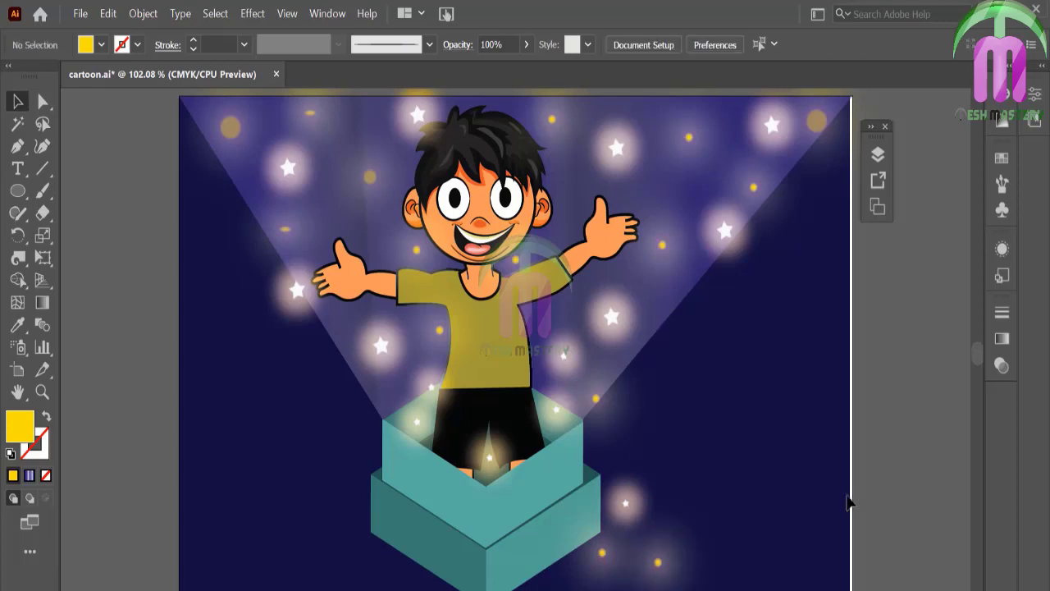
{"action": "left_click_drag", "start_coordinate": [621, 398], "coordinate": [651, 411]}
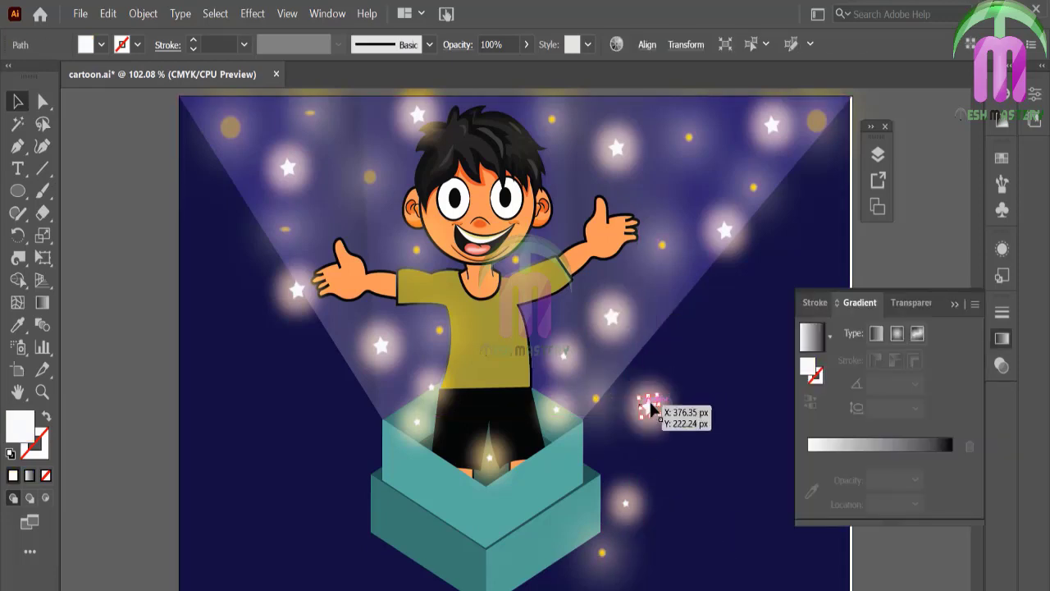
{"action": "left_click", "coordinate": [605, 441]}
{"action": "left_click_drag", "start_coordinate": [676, 296], "coordinate": [693, 349]}
{"action": "left_click", "coordinate": [925, 269]}
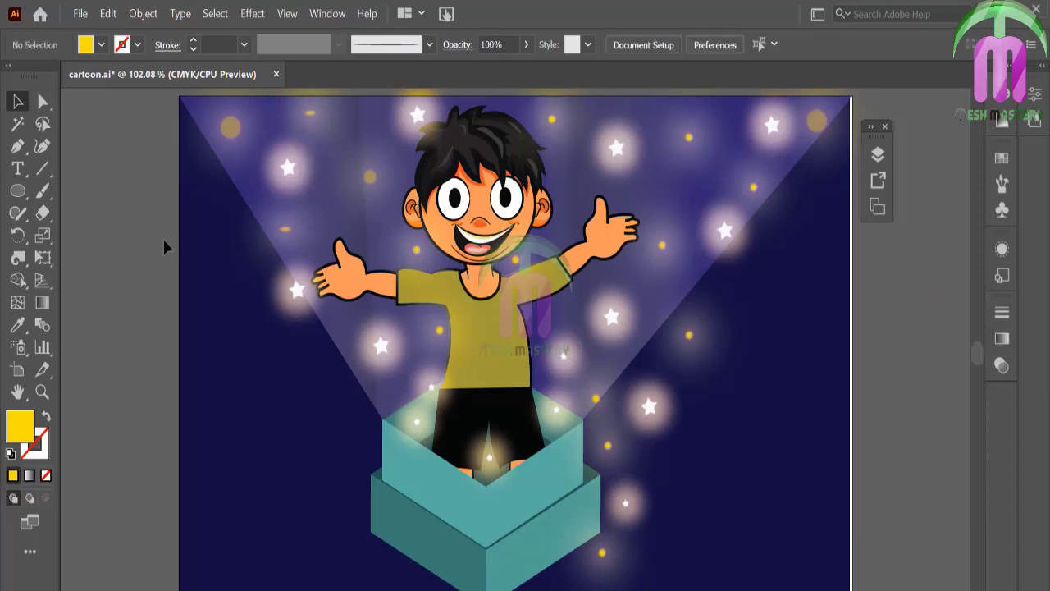